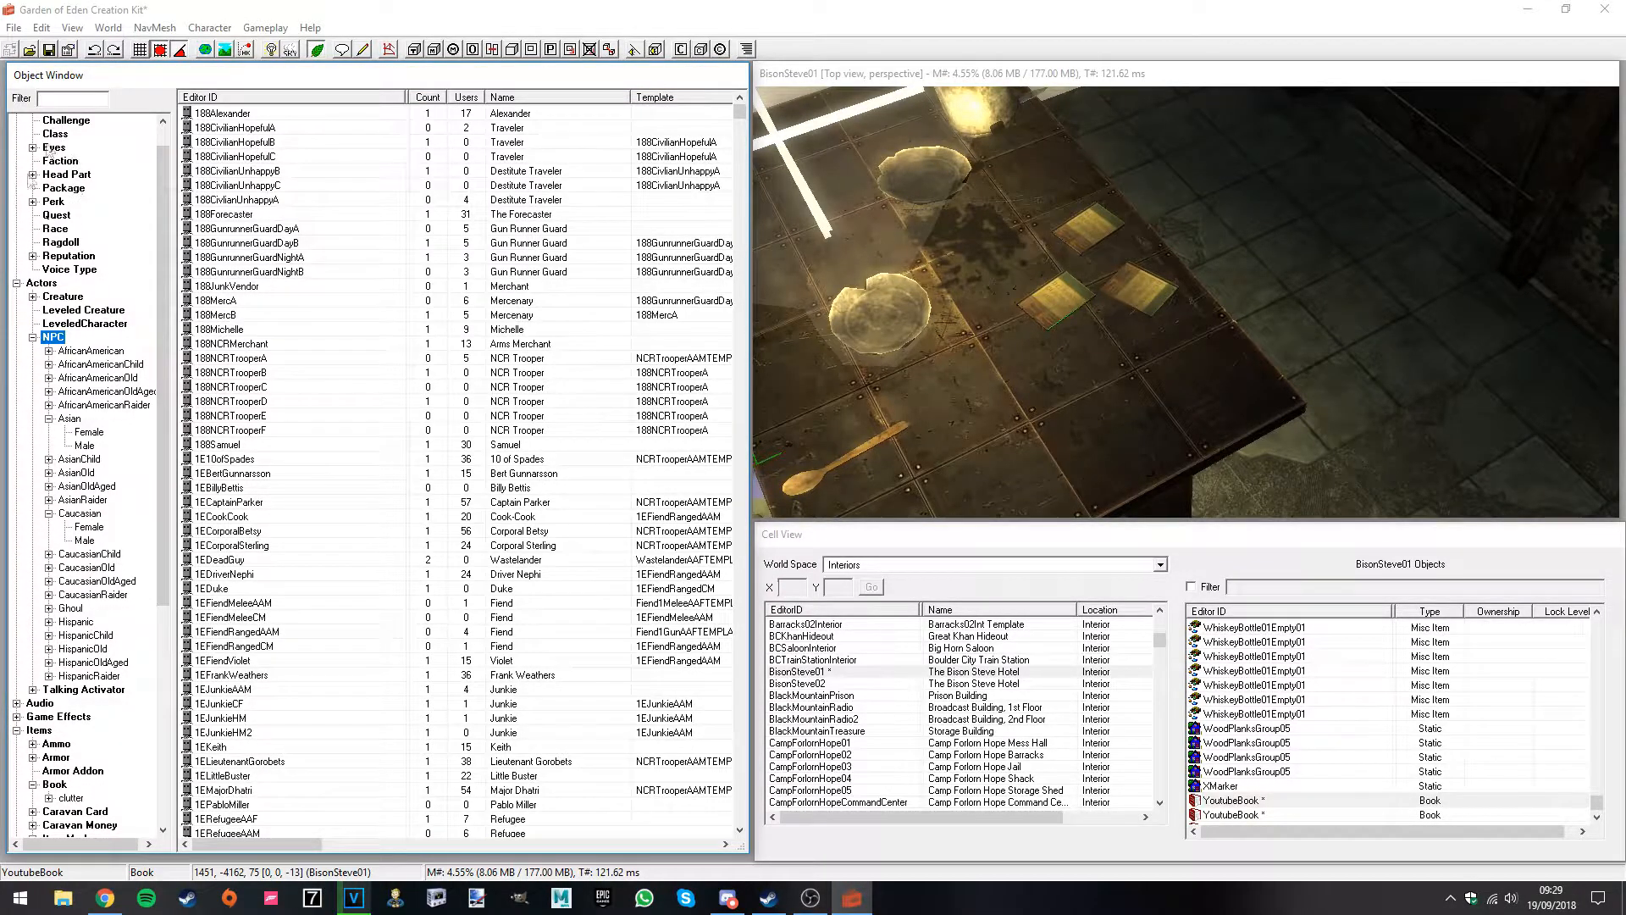
Step: Create a new NPC record from the NPC list in the Actors category
scroll(55, 133, up, 1)
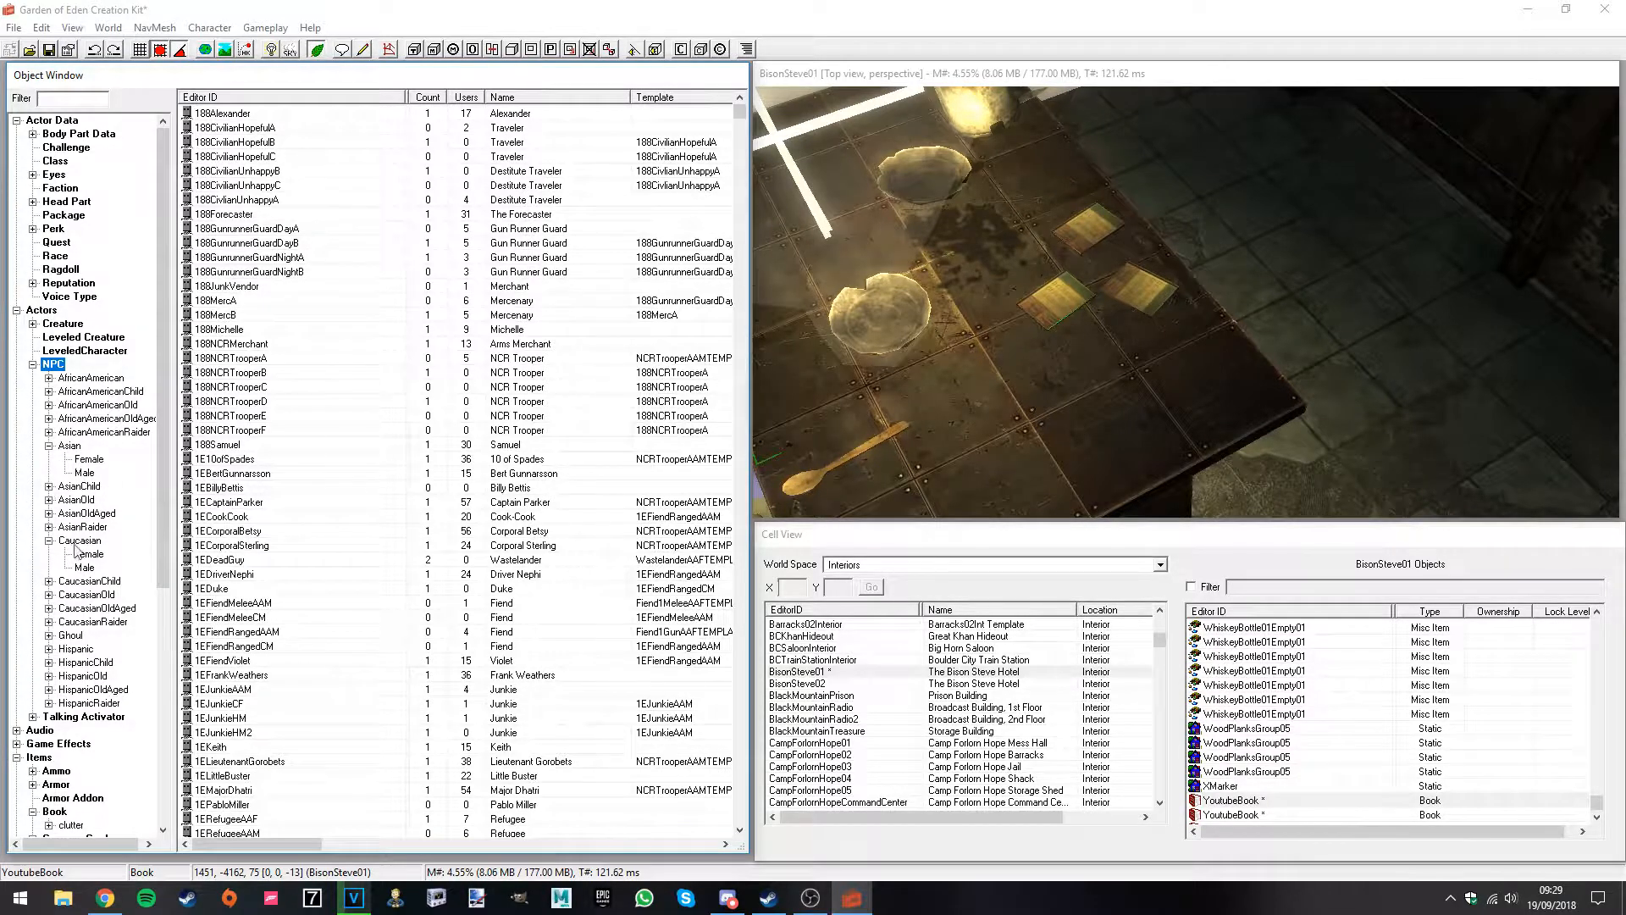
click(84, 569)
click(291, 243)
right_click(291, 244)
click(309, 254)
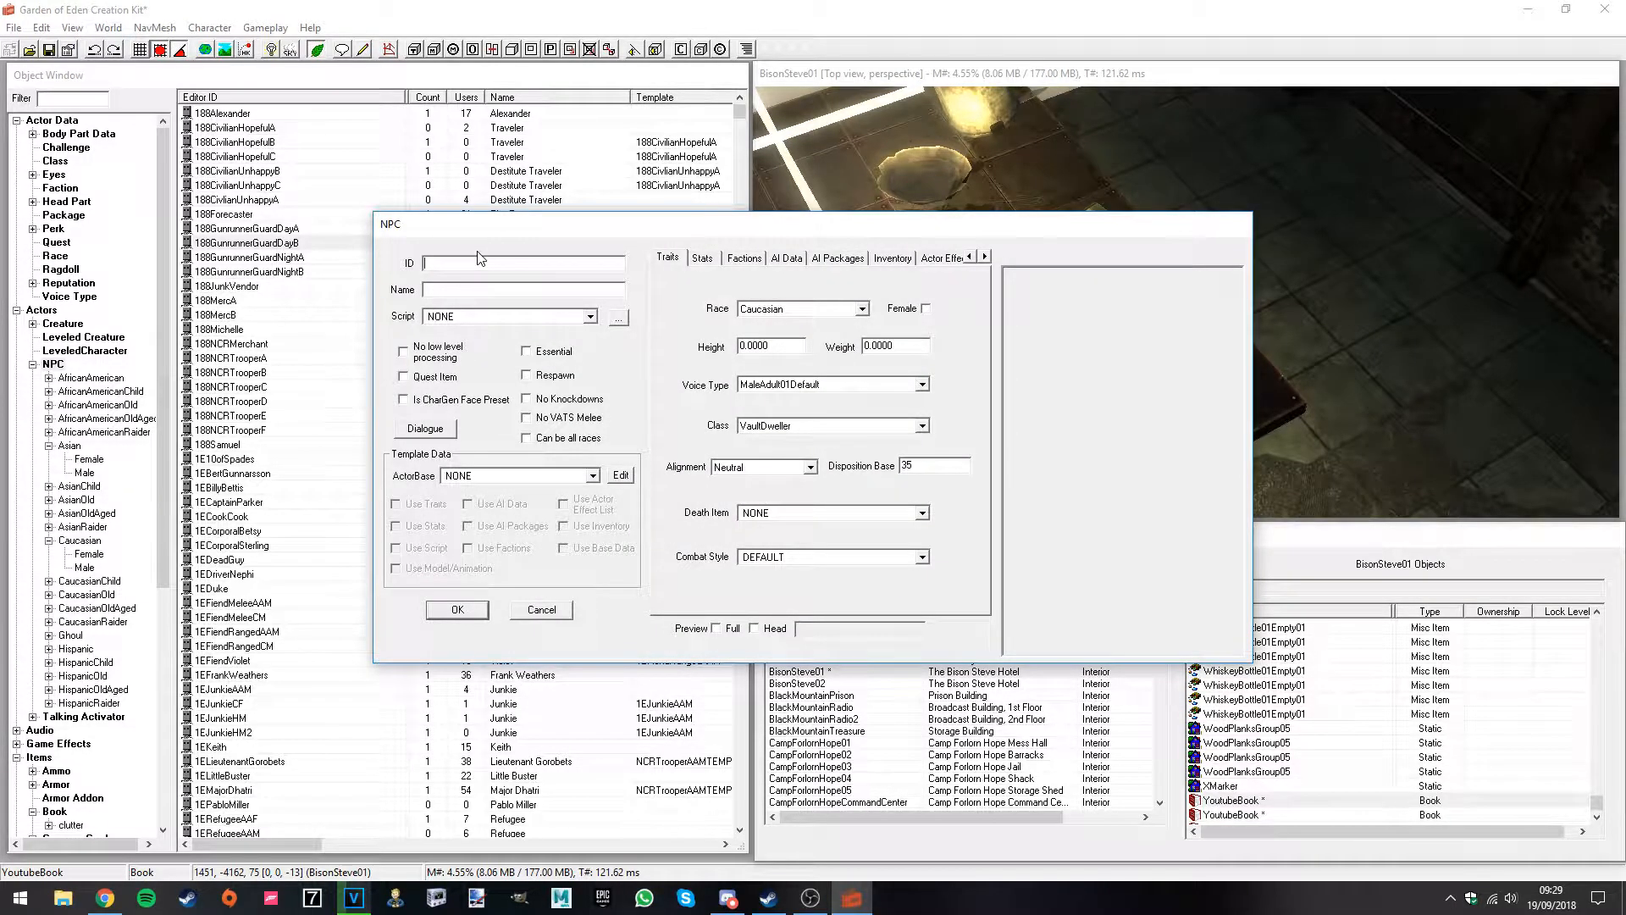
Step: Enter YoutubeNPCCharacter as the new NPC's ID
text(ou)
text(tbeNP)
key(Left)
key(Left)
key(Left)
key(Left)
text(u)
text(Character)
Step: Name the NPC Mr. Youtube
text(Mr. )
text(You)
drag(505, 226, 377, 277)
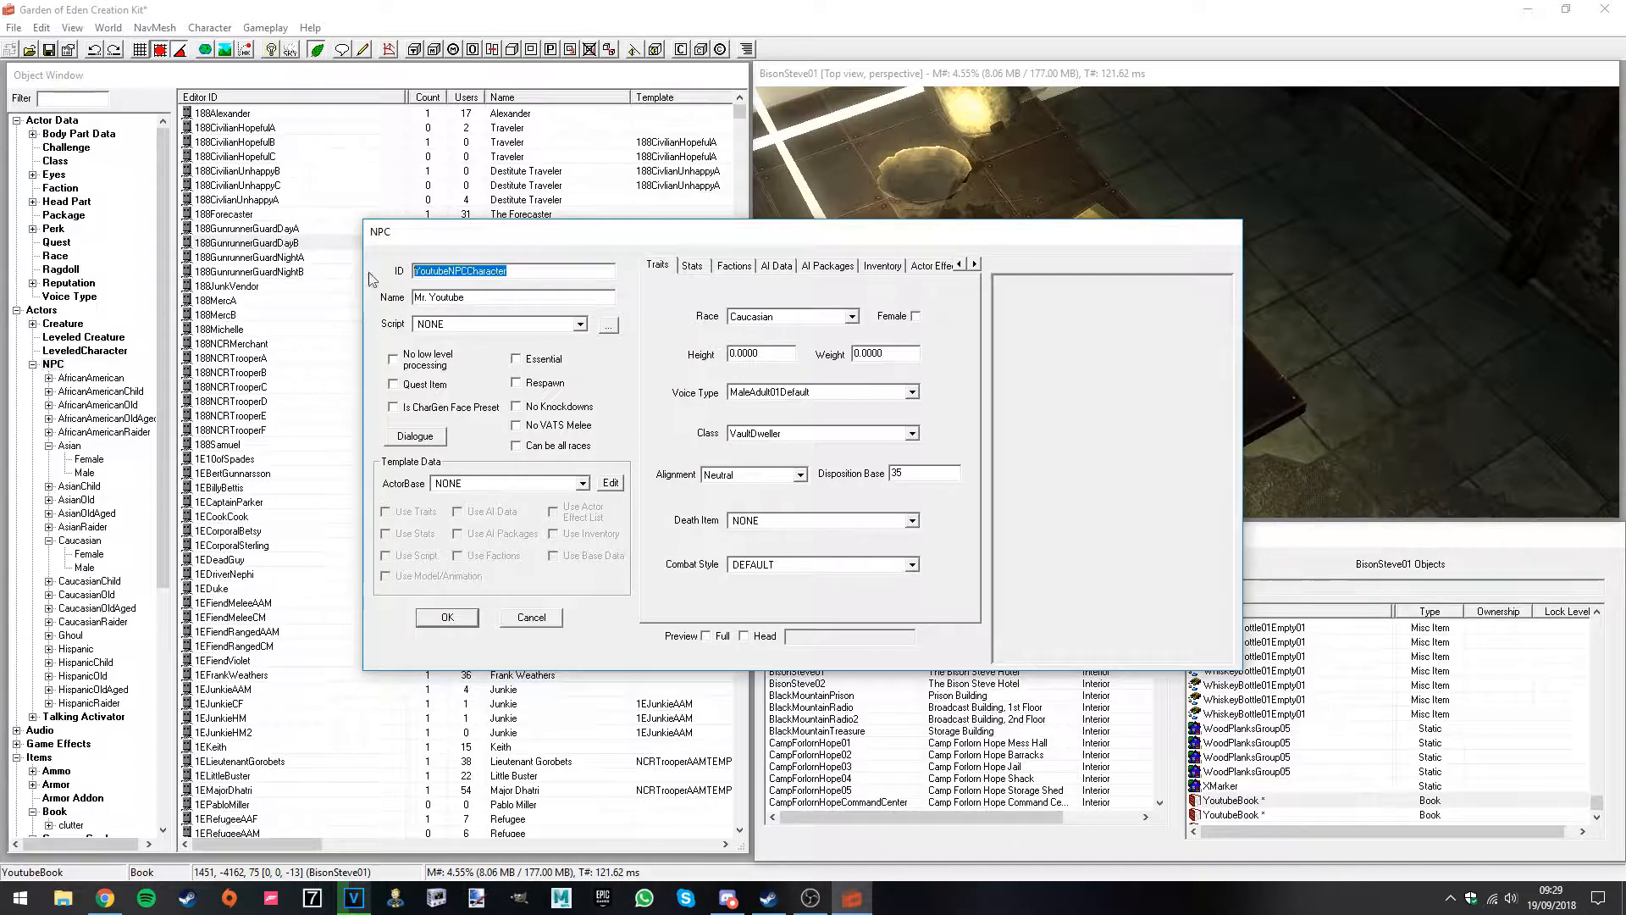
click(491, 296)
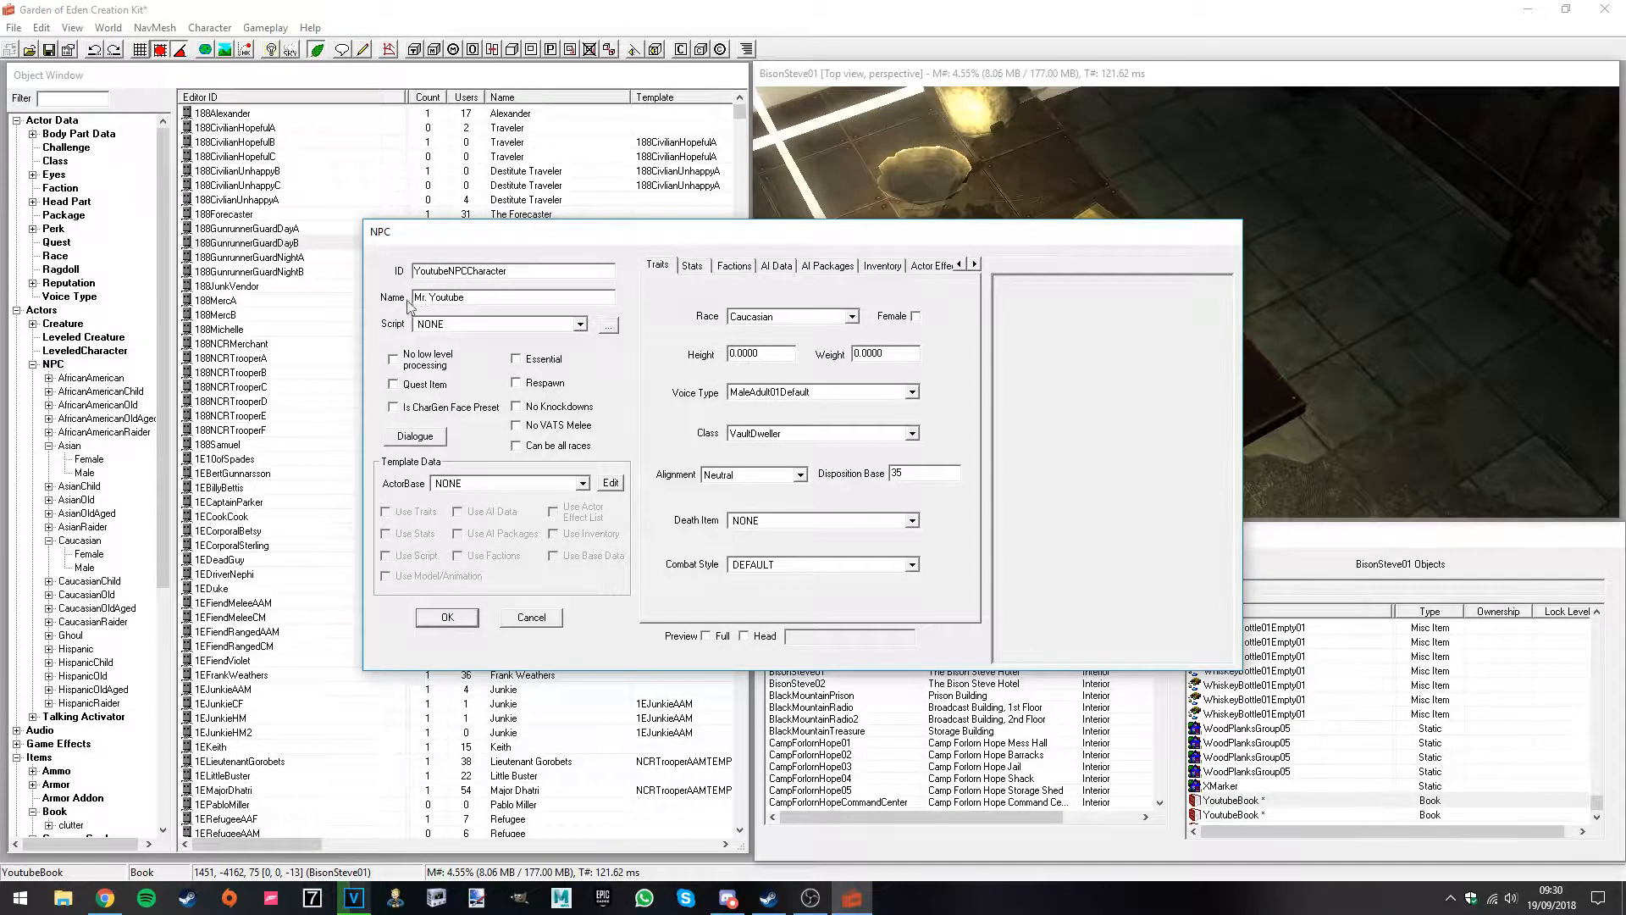
drag(478, 296, 373, 295)
click(396, 366)
click(395, 362)
click(516, 359)
Step: Try 188Alexander as the NPC's template actor base, and reset the template to NONE
click(583, 483)
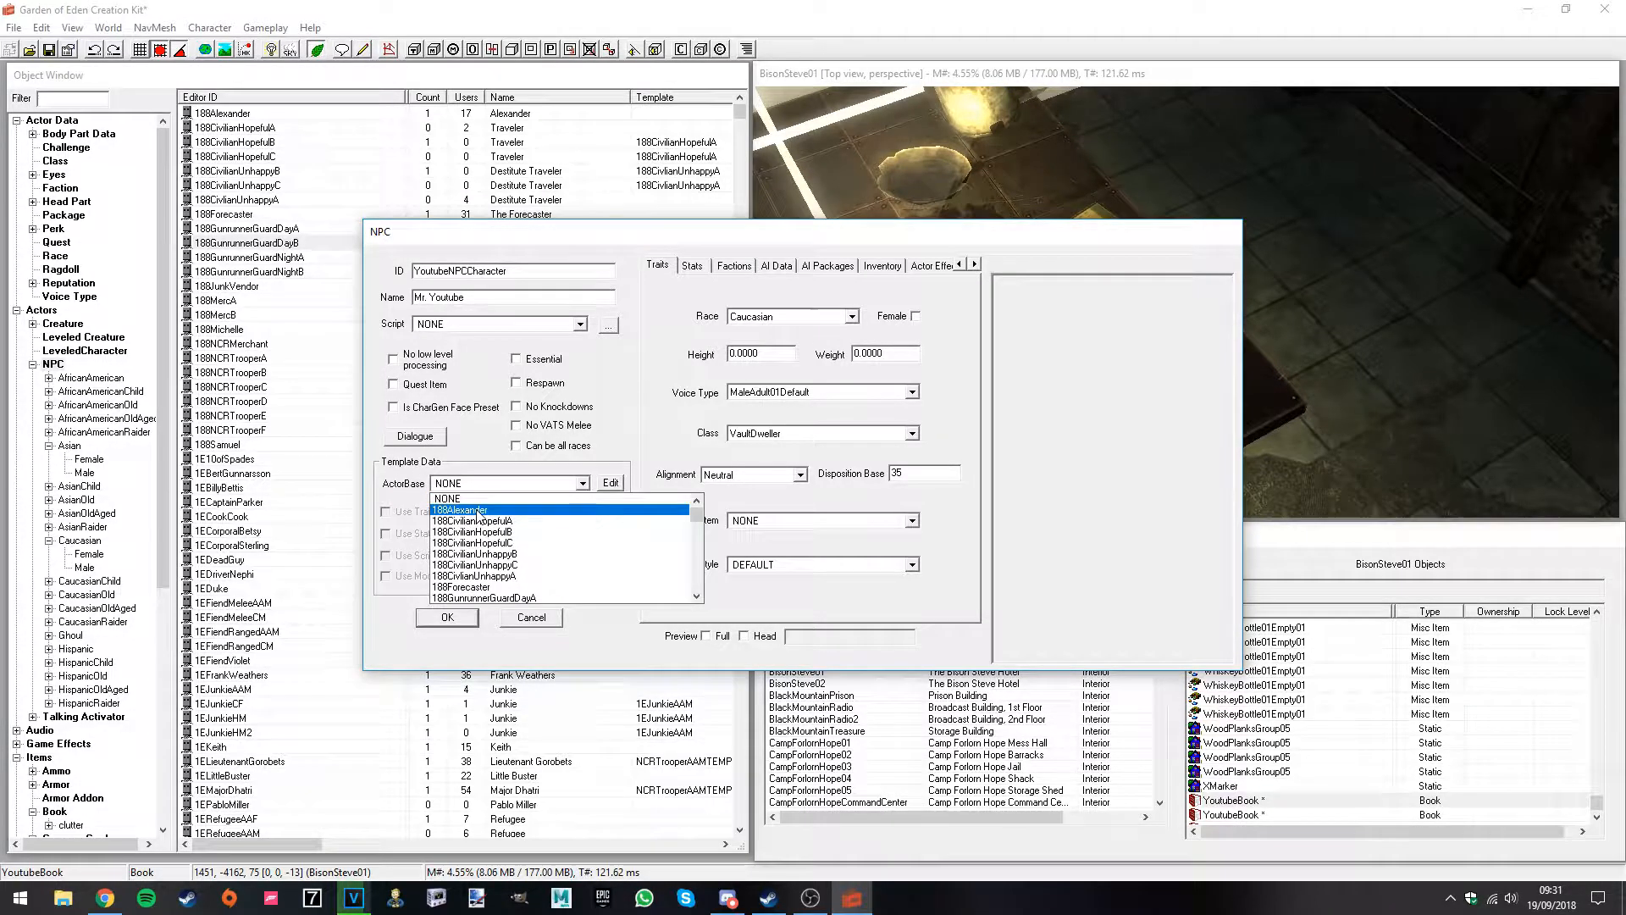
scroll(508, 542, down, 2)
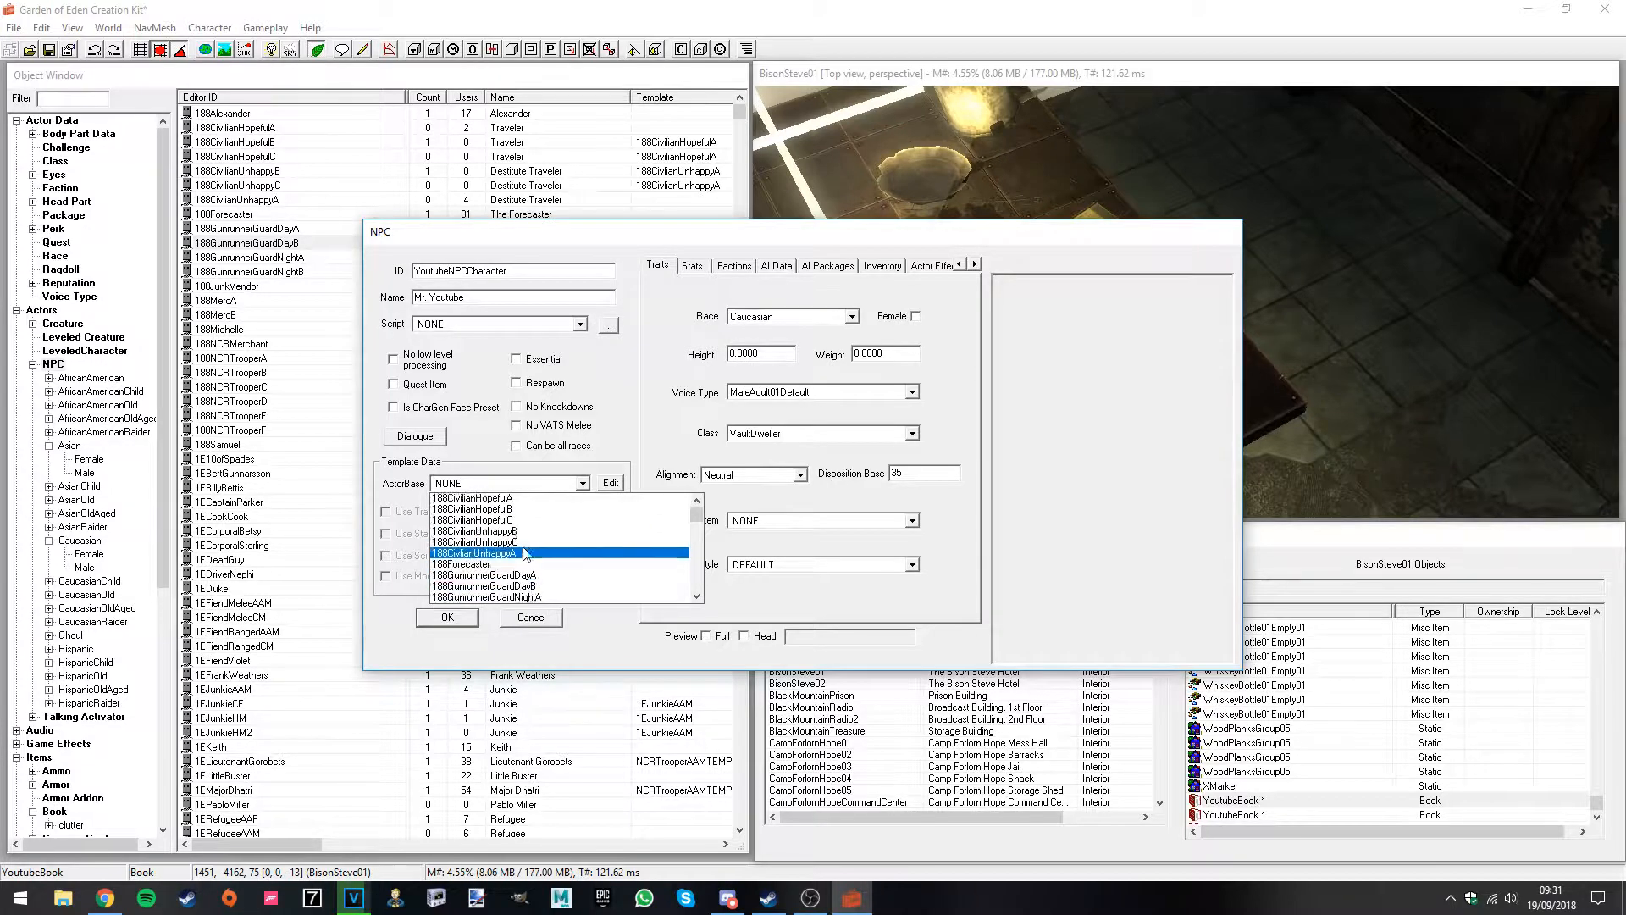
scroll(523, 552, up, 2)
click(491, 508)
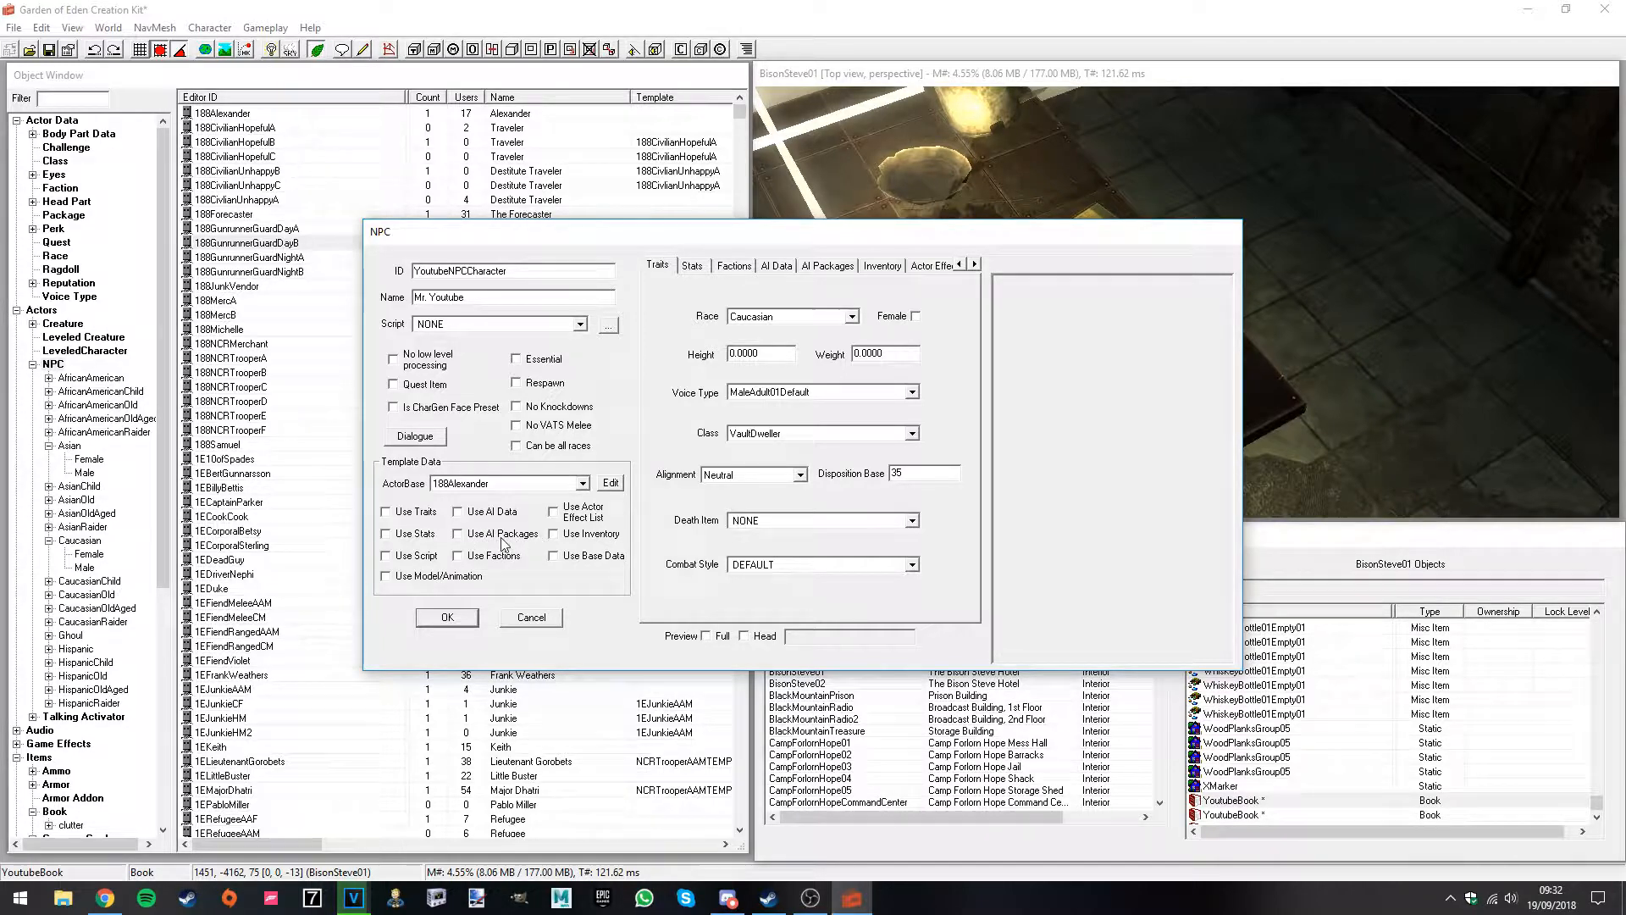
click(581, 483)
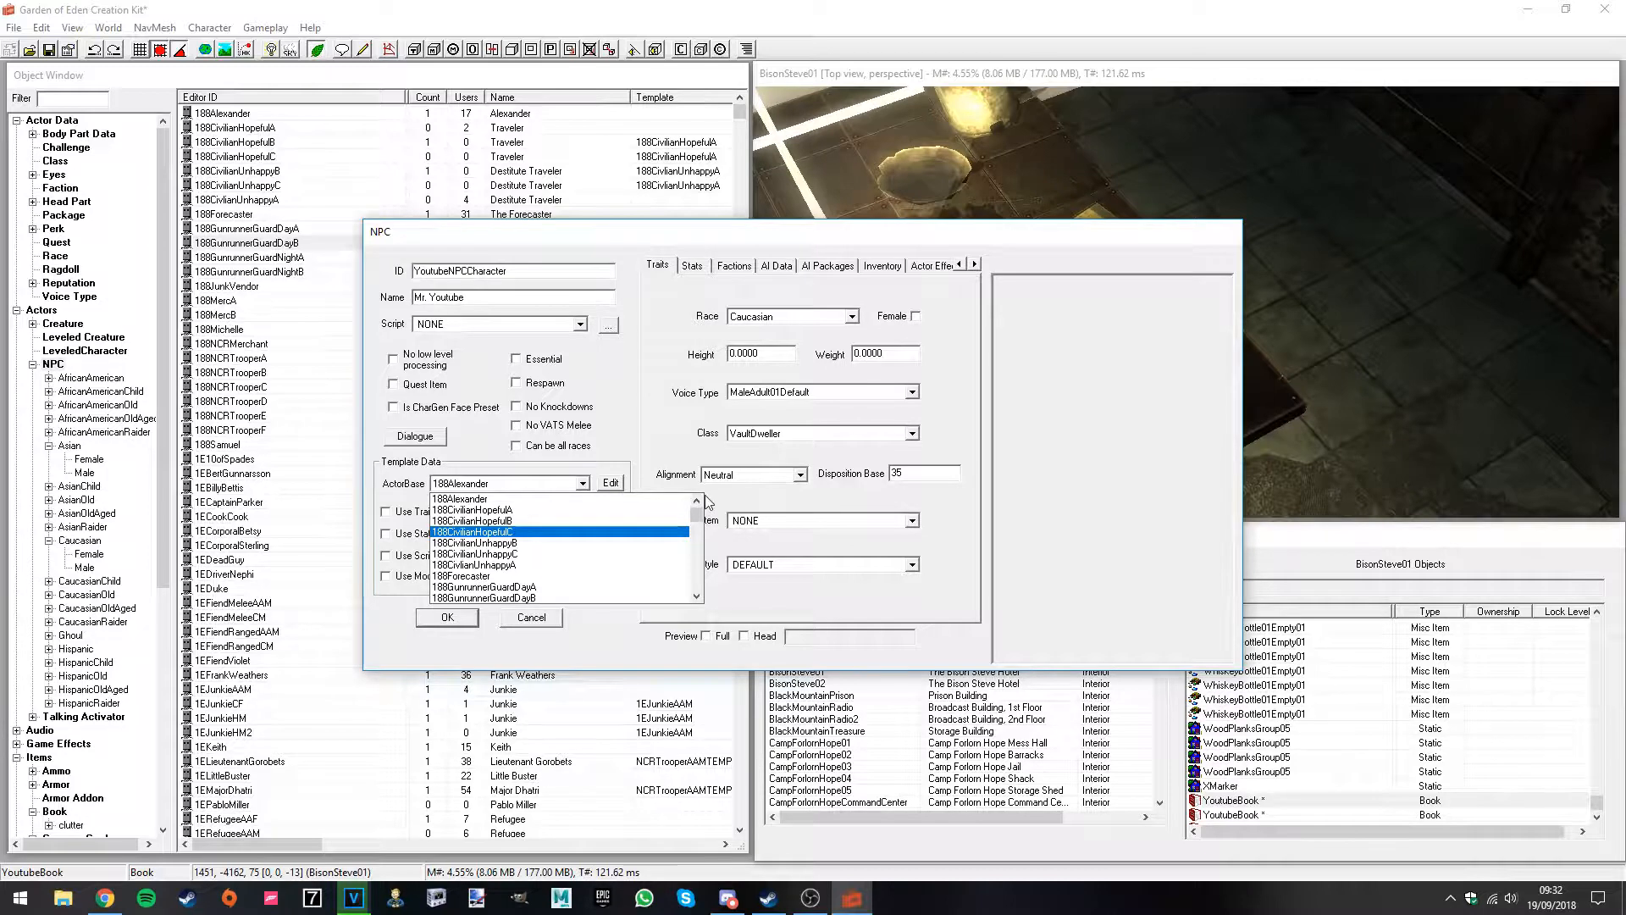
click(699, 501)
click(462, 500)
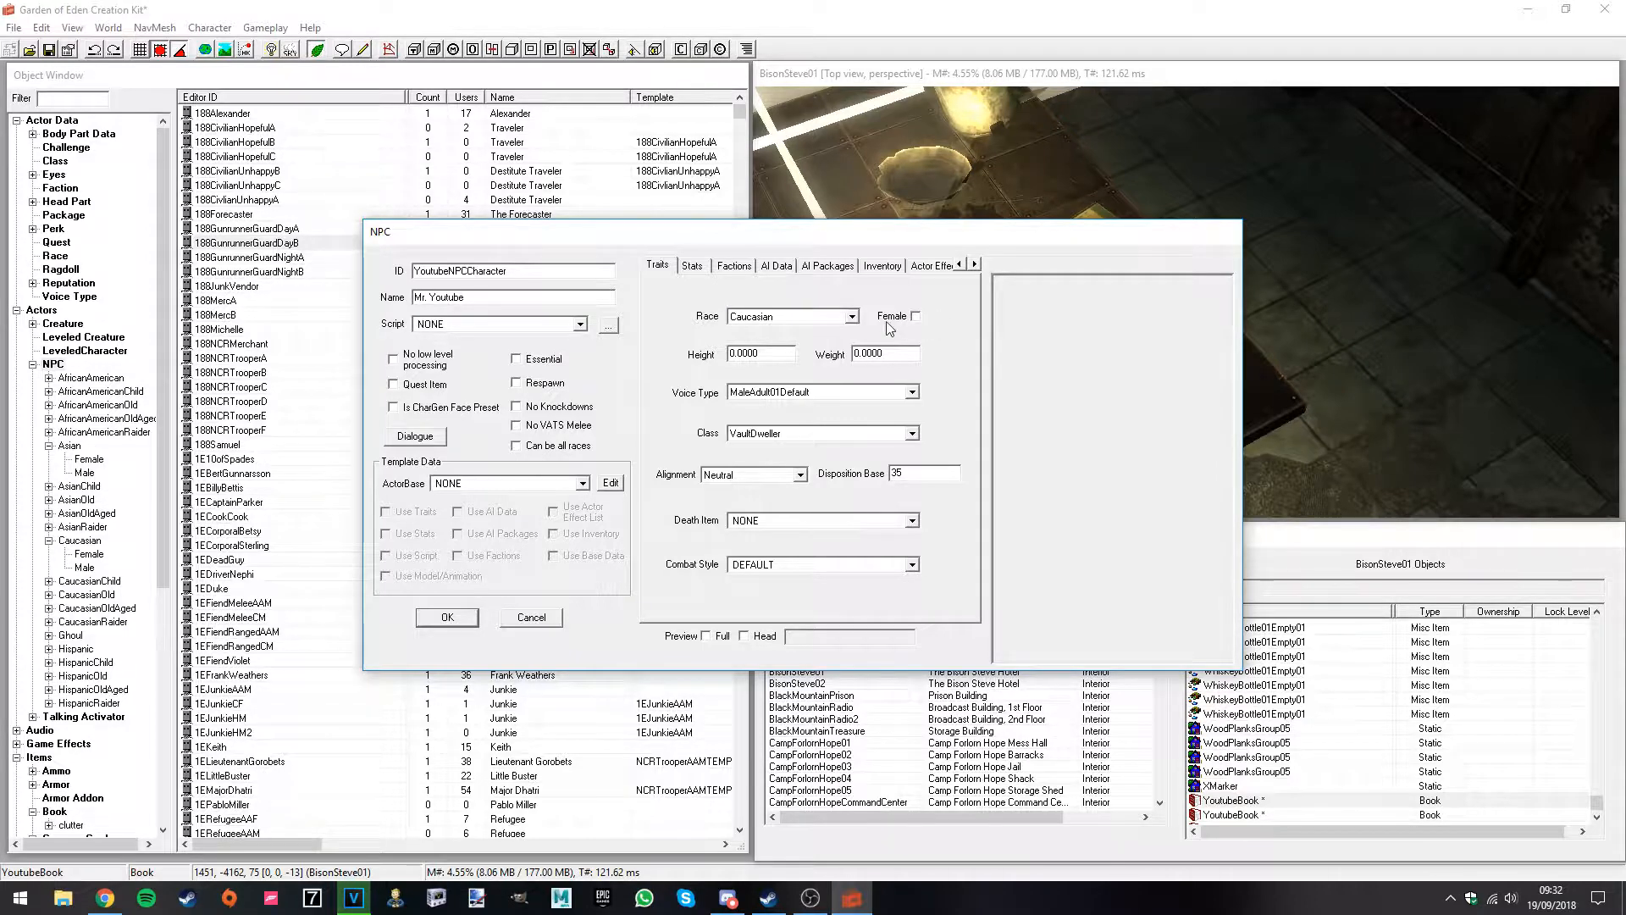
Step: Set the NPC's race to Hispanic and mark the character as female
click(851, 317)
scroll(769, 389, down, 1)
click(767, 365)
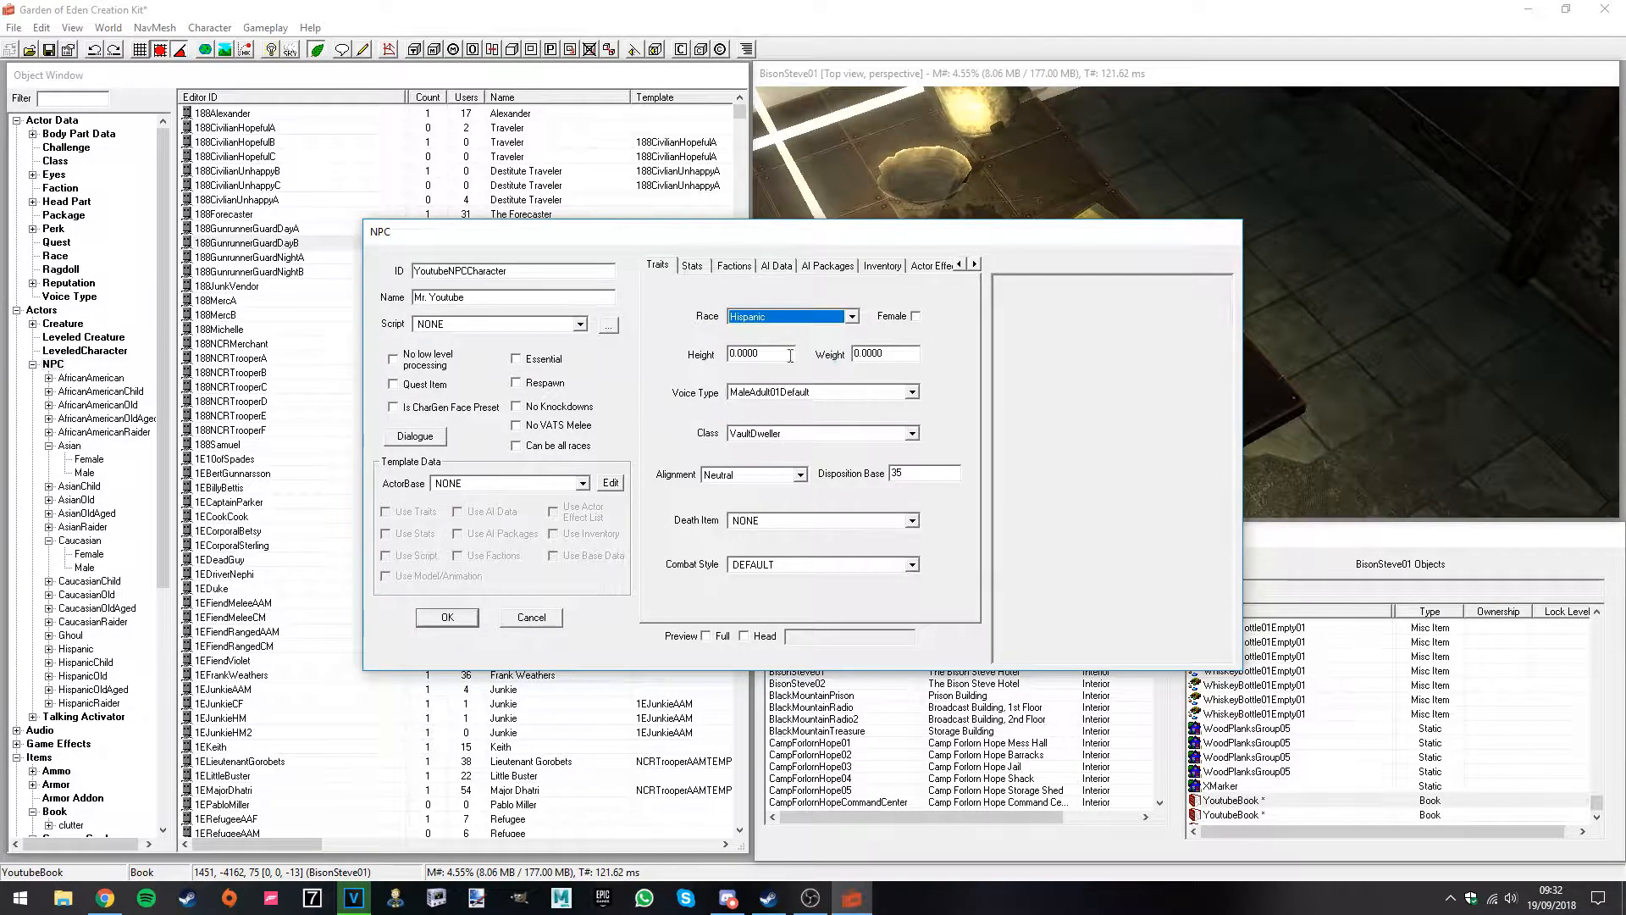
click(906, 319)
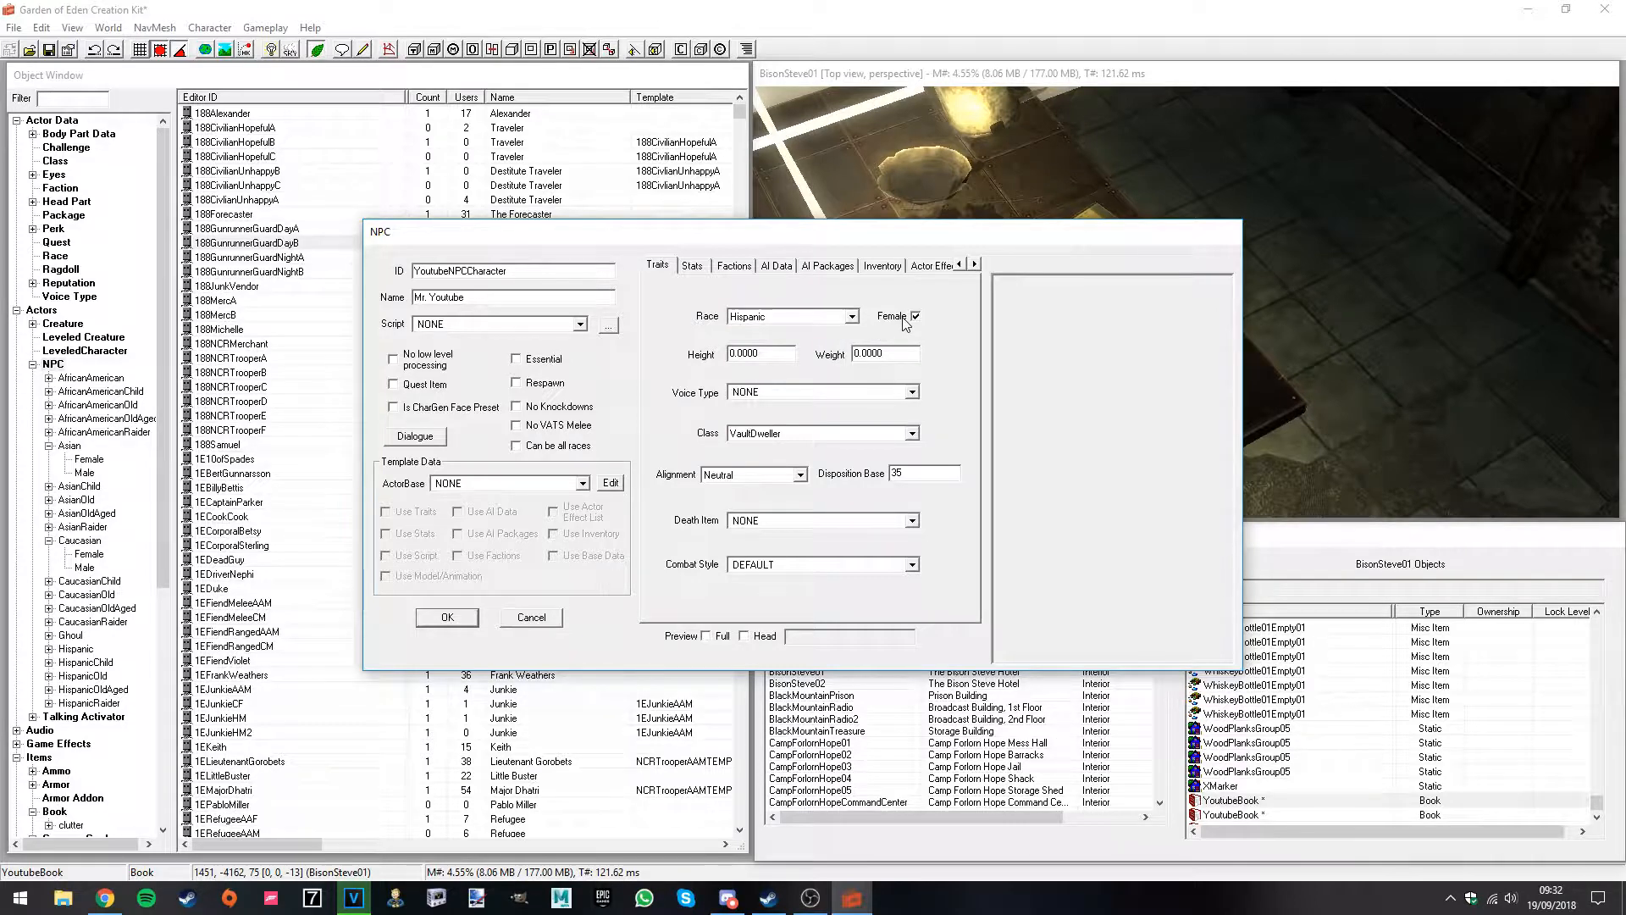
Step: Set the NPC's height to 0.9
double_click(762, 359)
text(1)
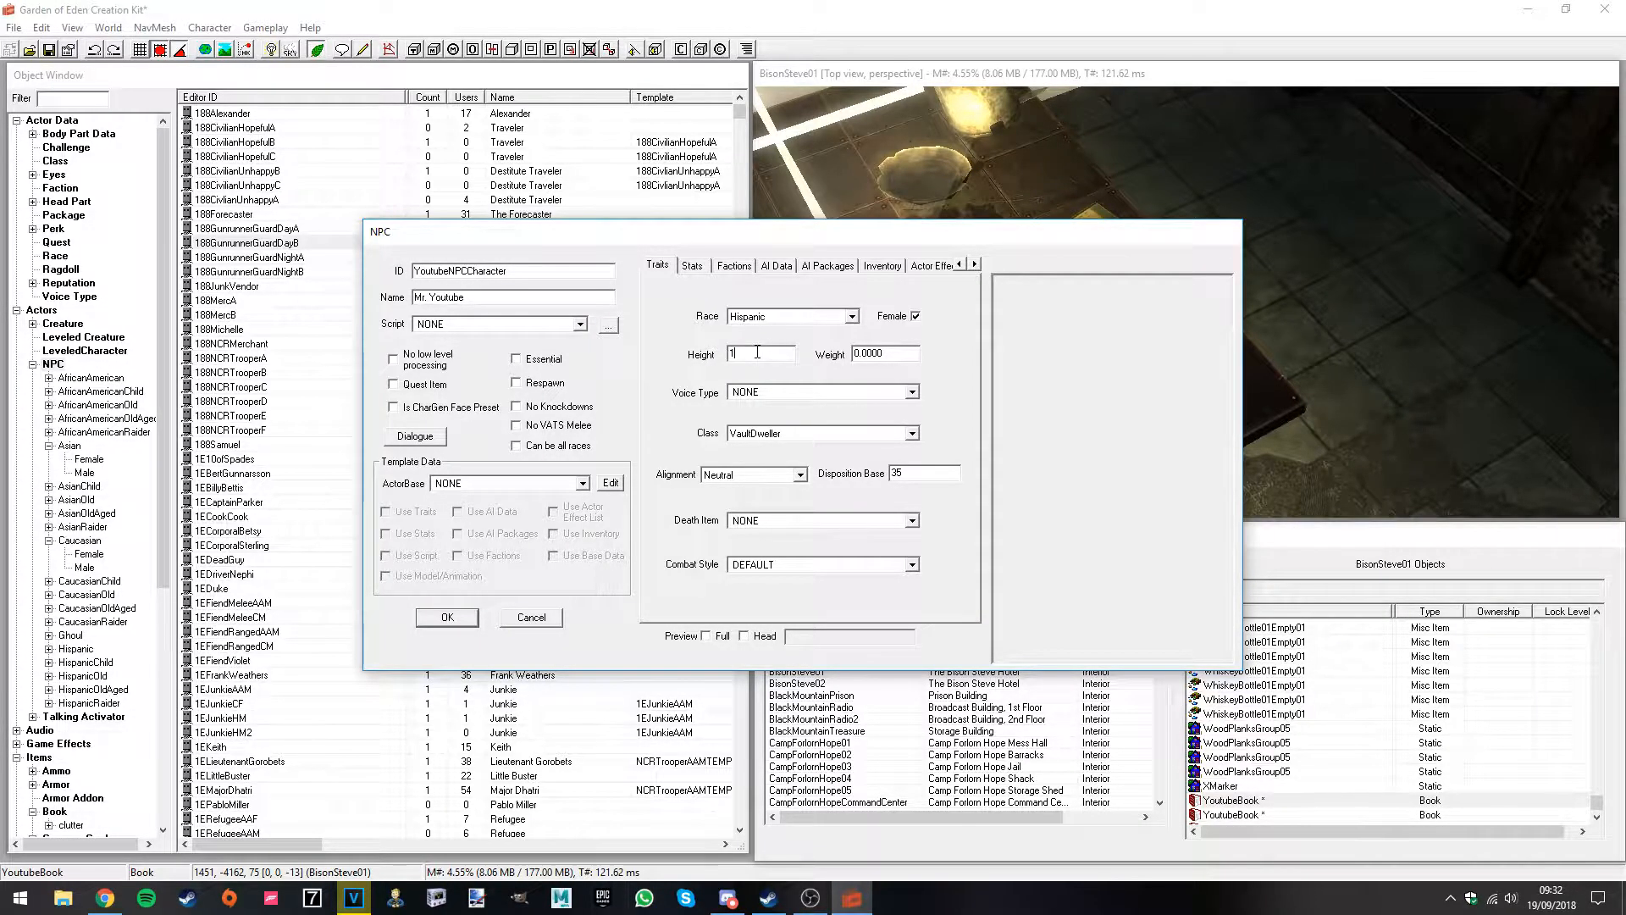
text(.1)
key(BackSpace)
key(BackSpace)
key(BackSpace)
text(0.9)
drag(889, 360, 808, 363)
Step: Assign the FemaleAdult01Default voice type to the NPC
click(736, 393)
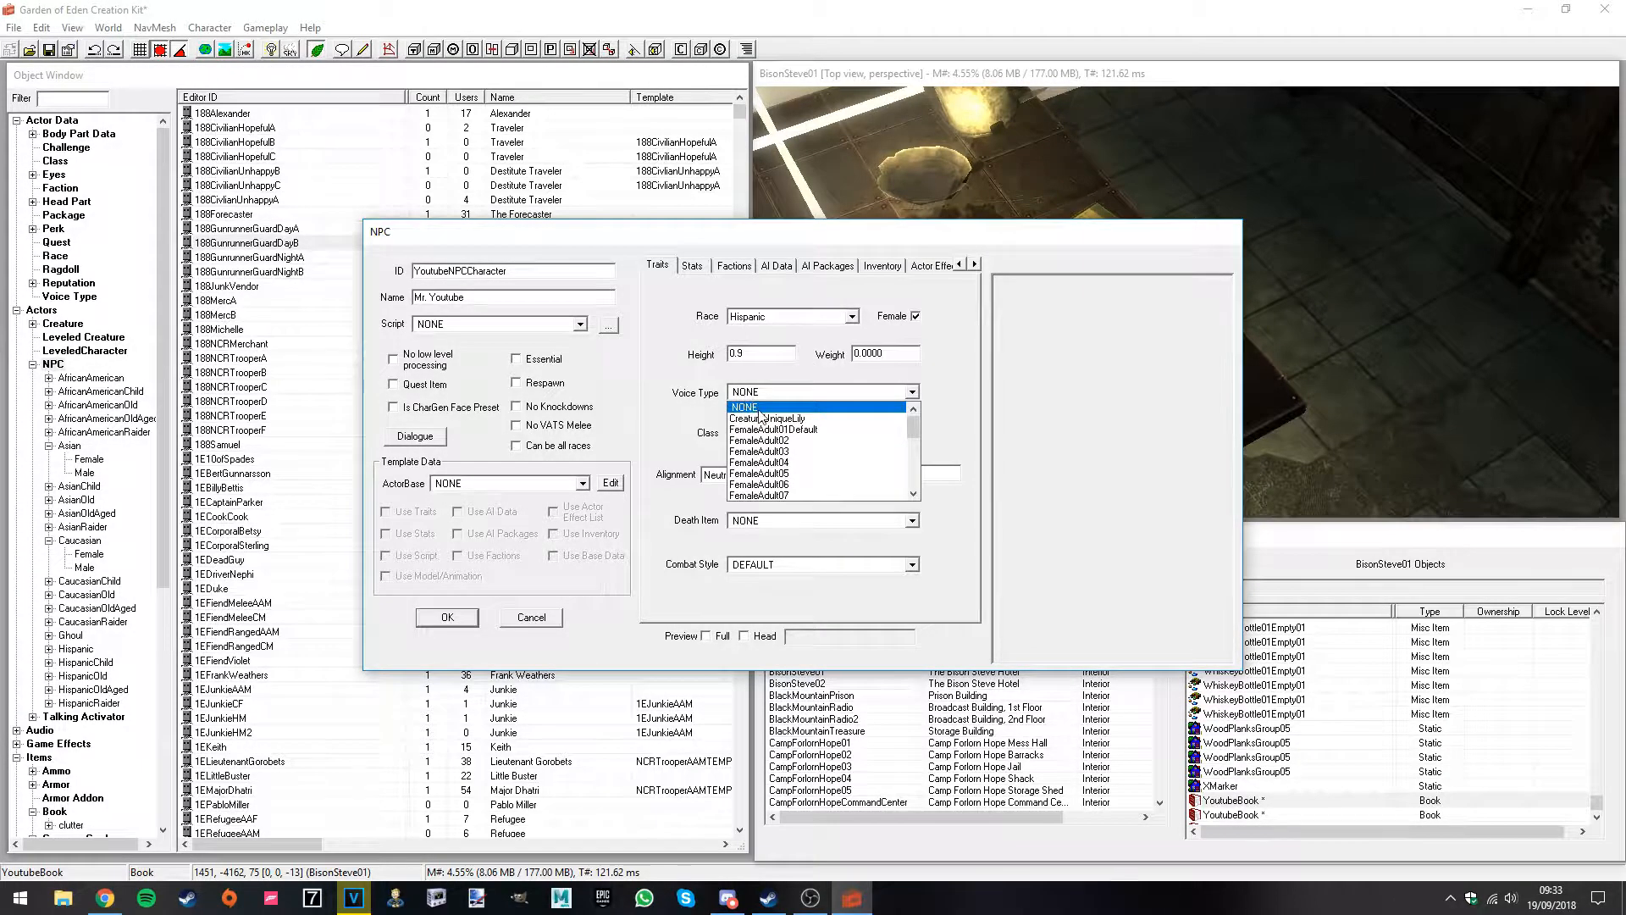
scroll(788, 449, down, 3)
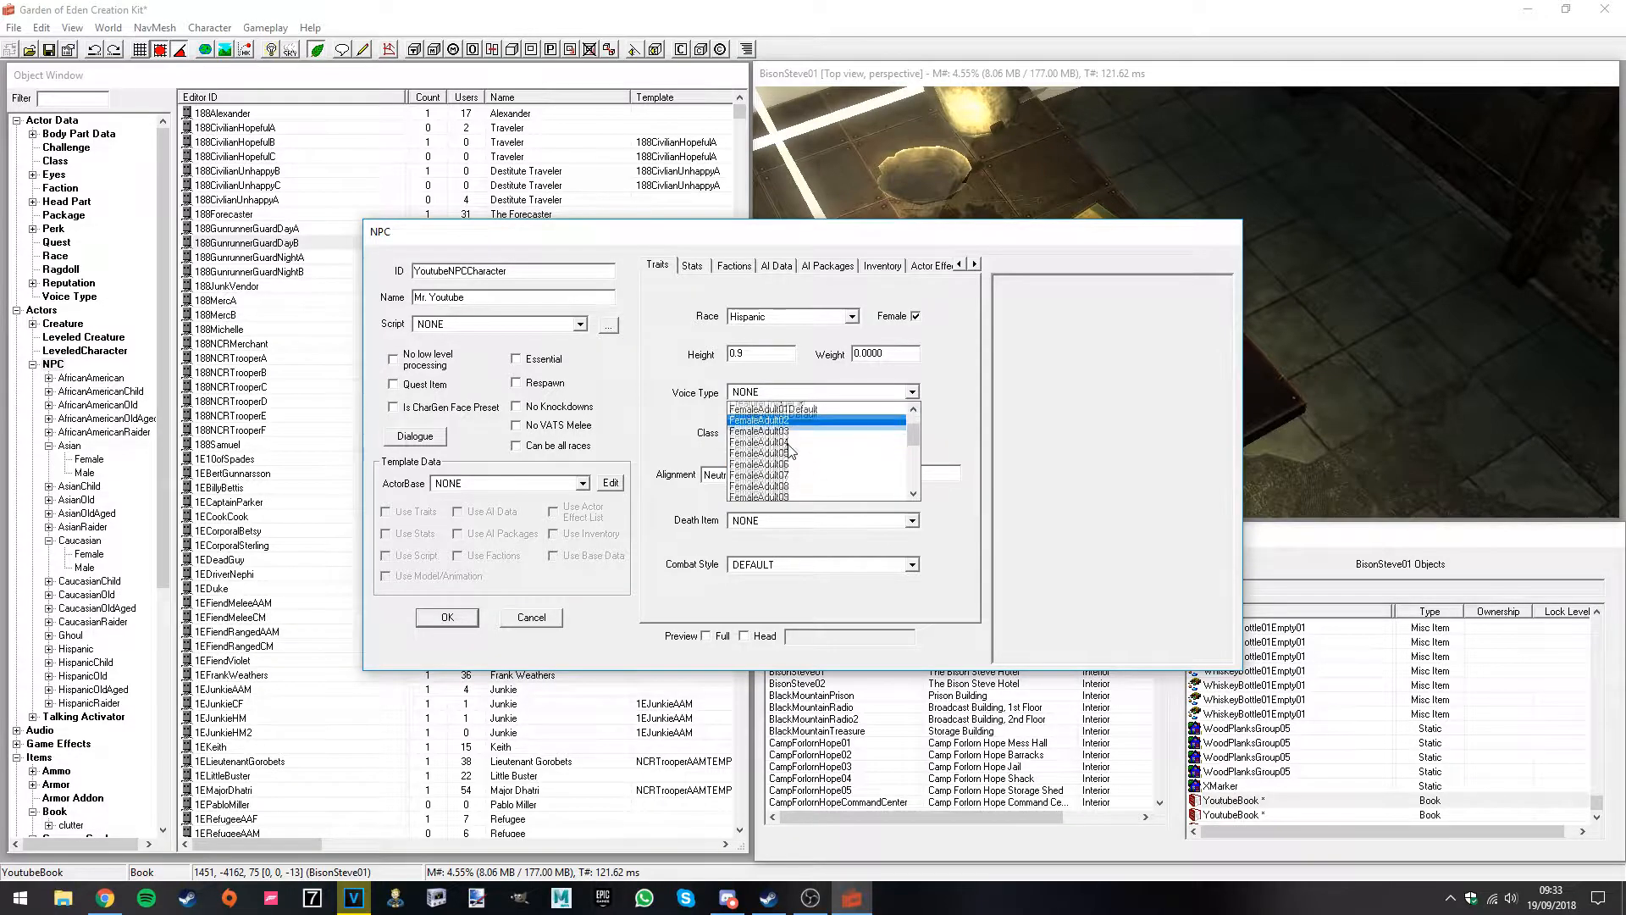
scroll(800, 440, down, 1)
scroll(796, 439, up, 4)
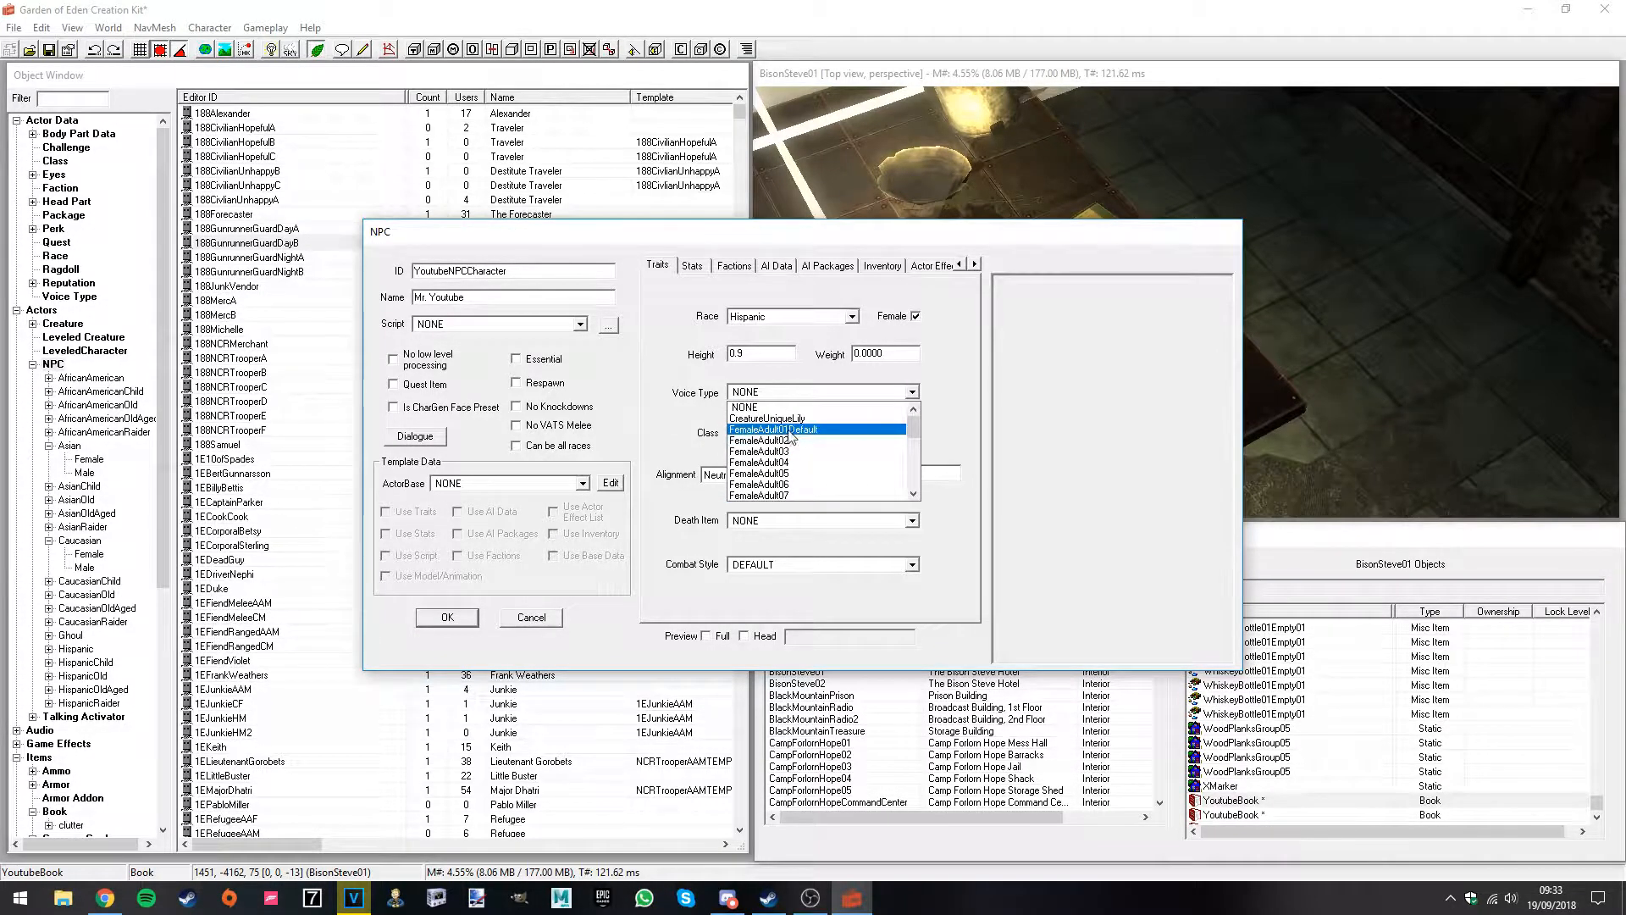
click(775, 430)
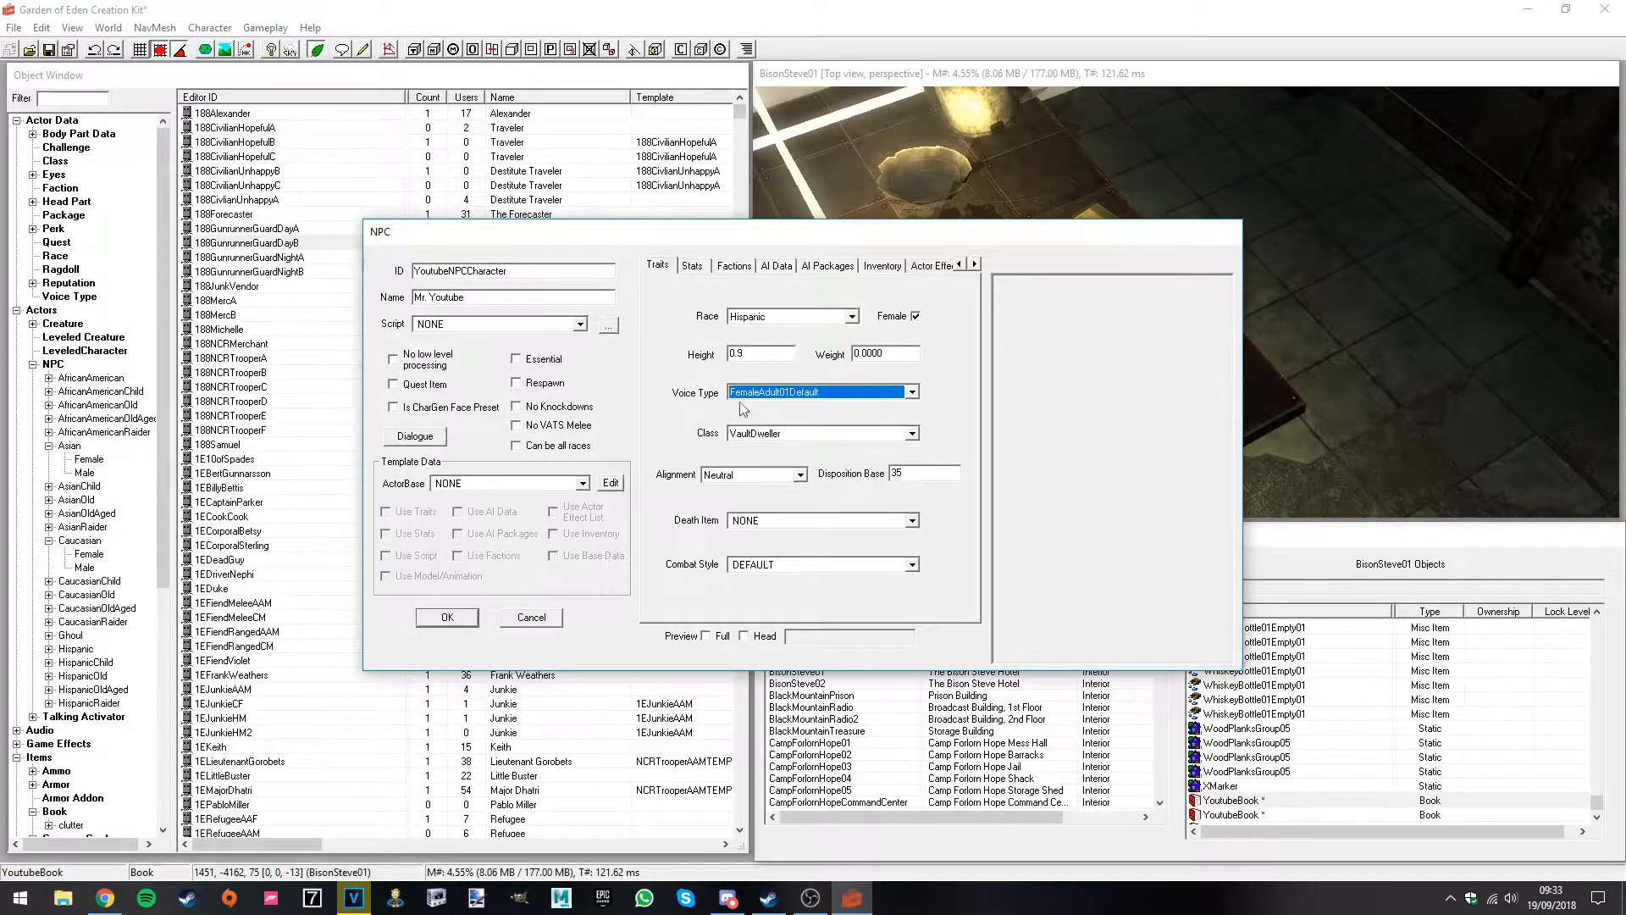
Step: Look through the available NPC classes, keeping VaultDweller selected
click(780, 435)
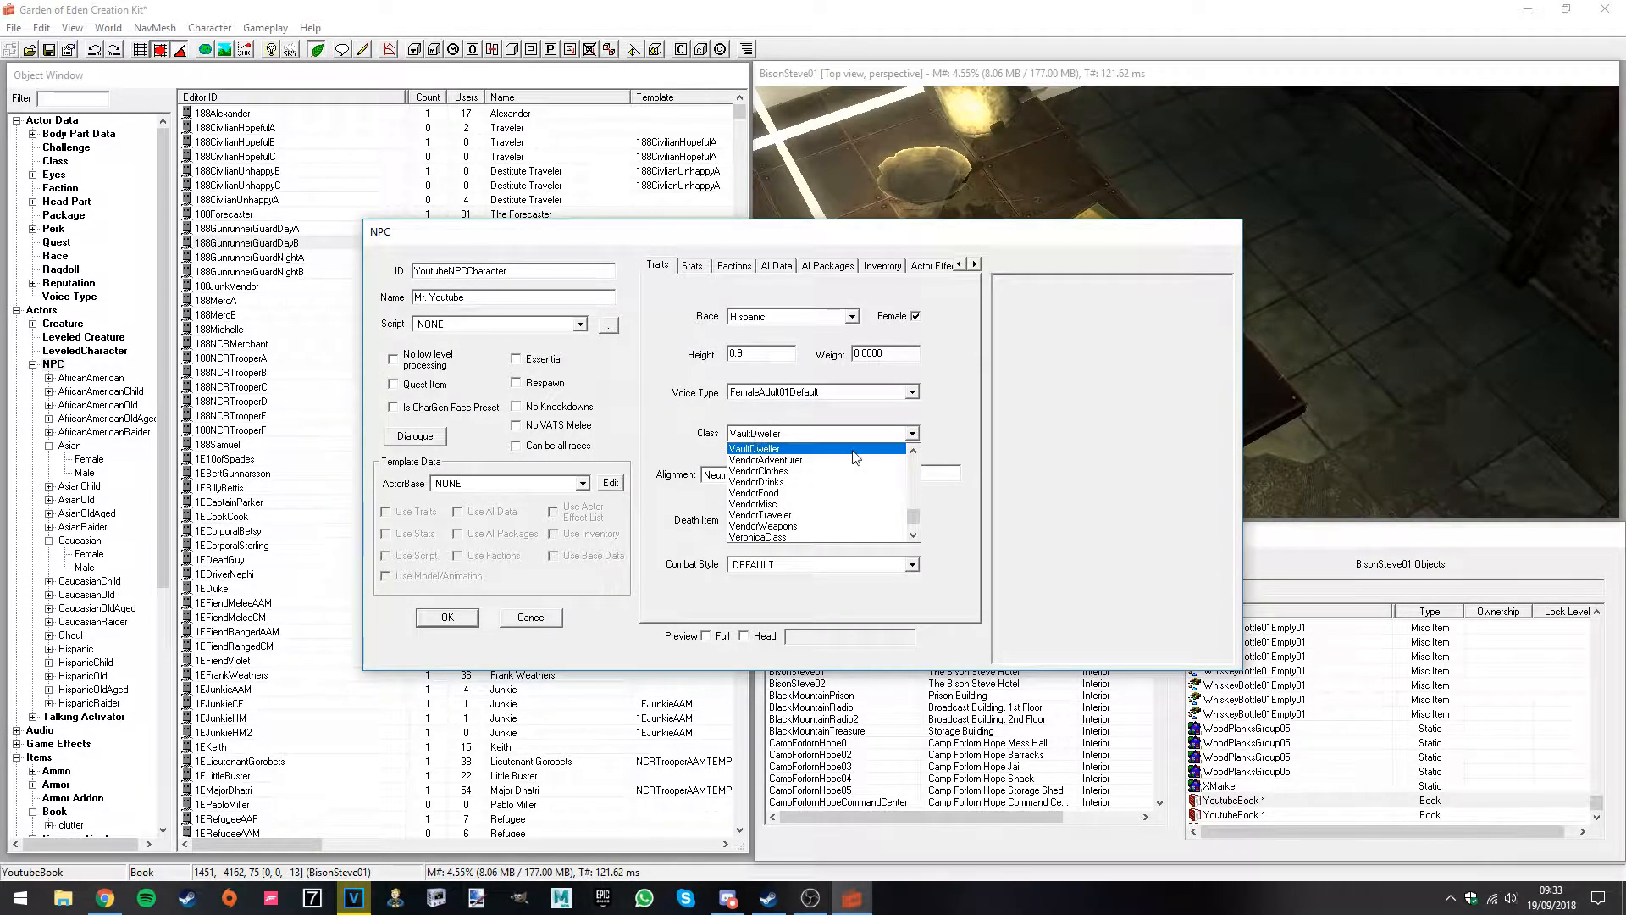
click(760, 450)
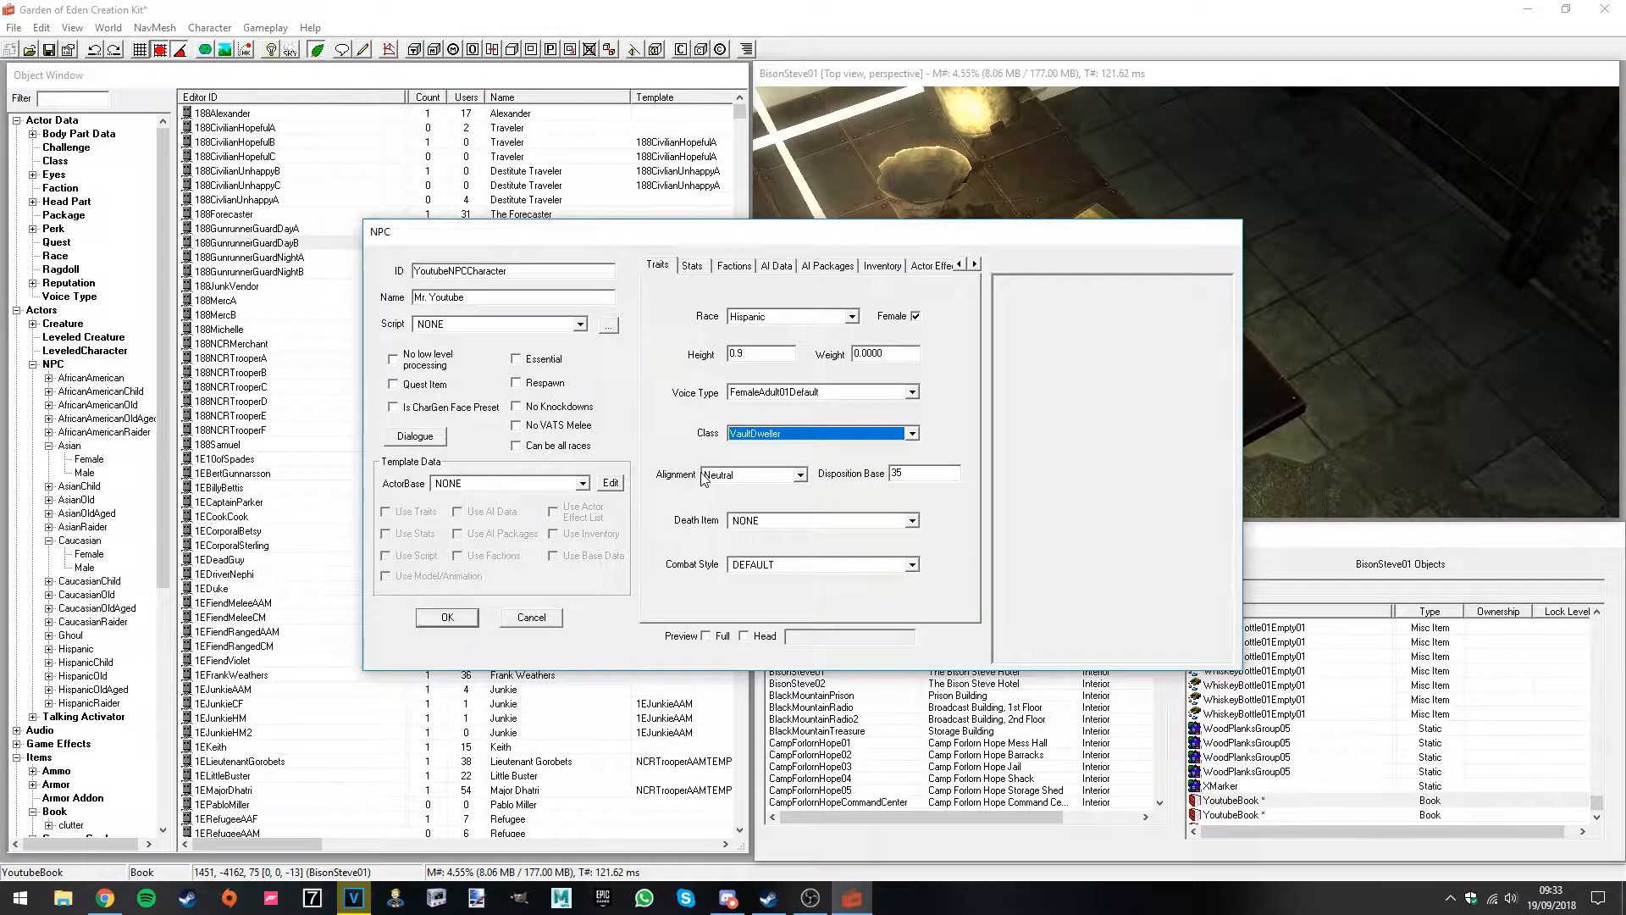
click(775, 434)
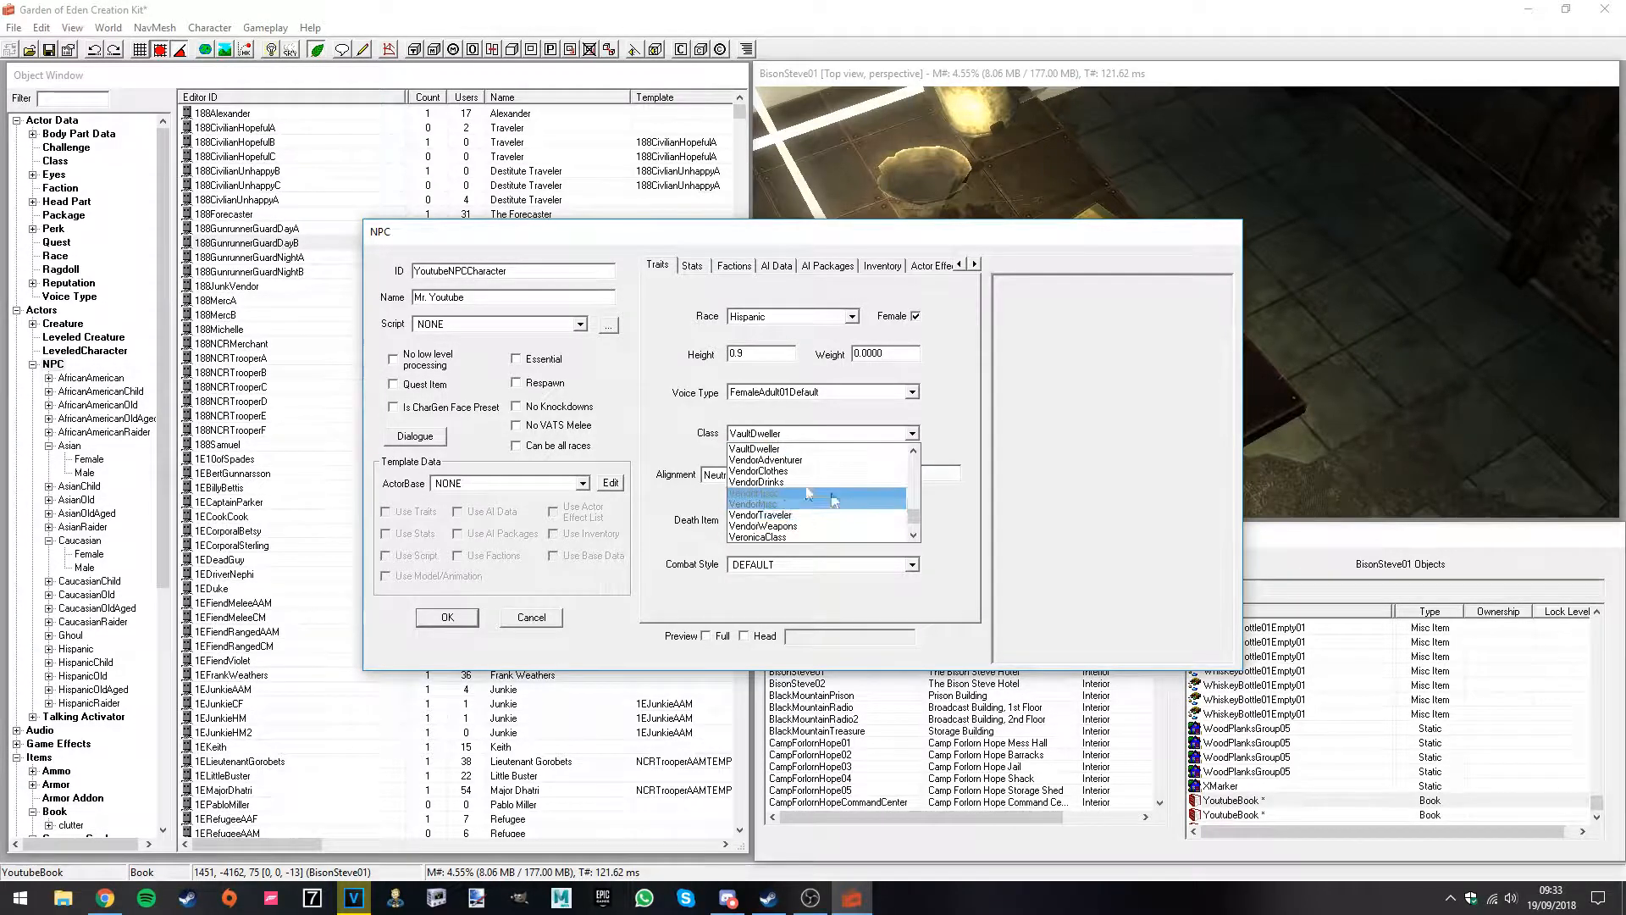
drag(914, 523, 919, 462)
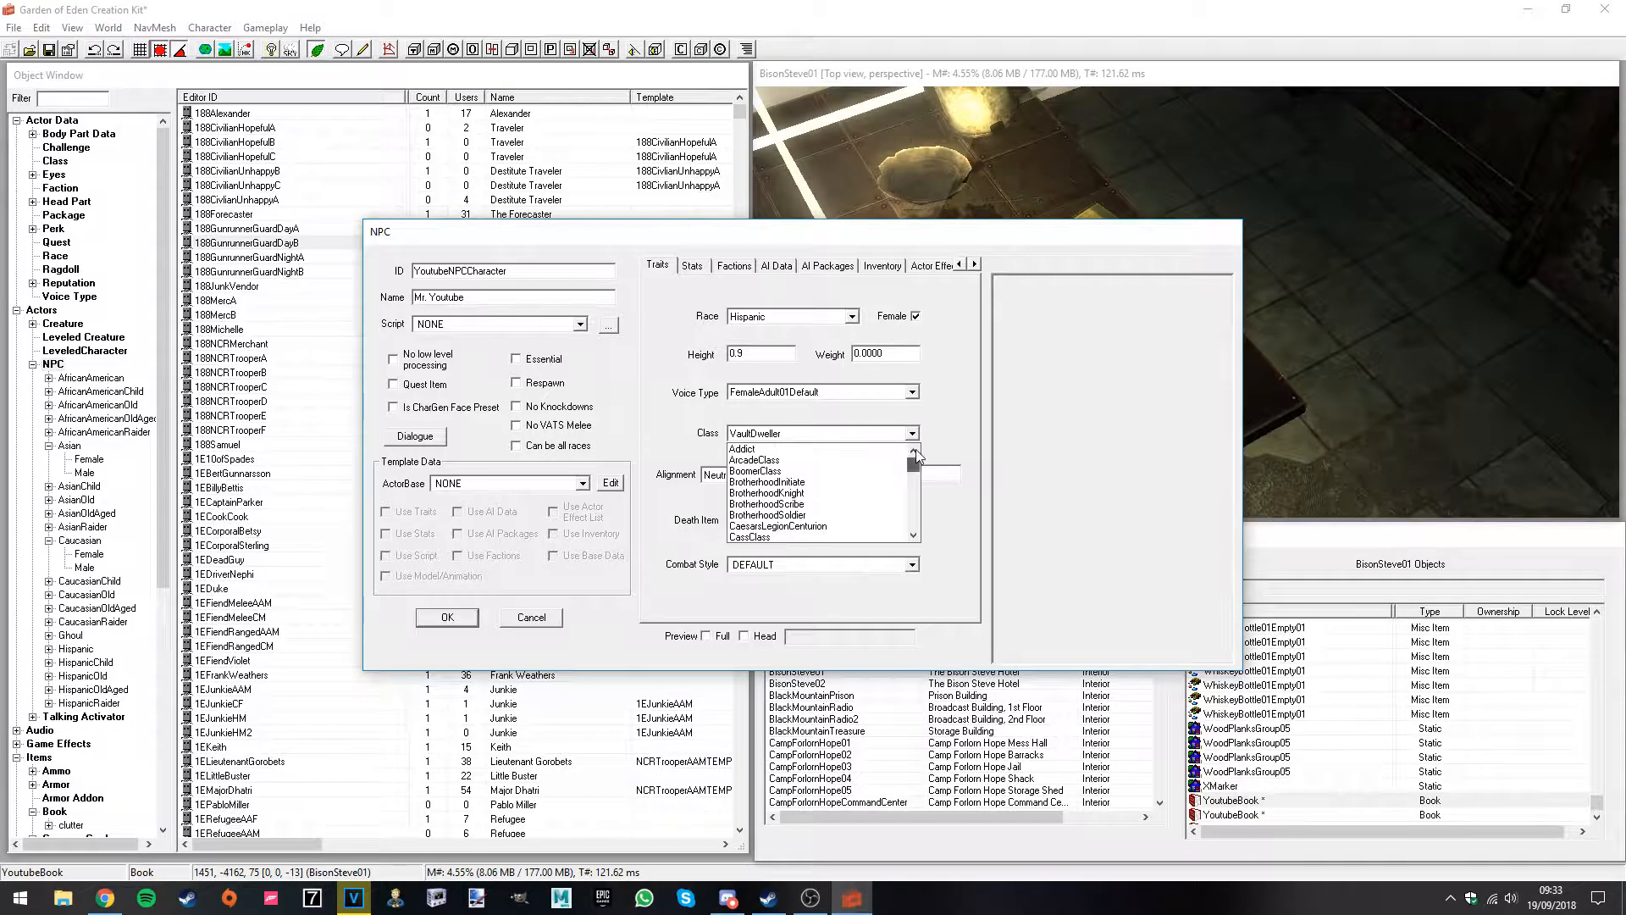
click(842, 434)
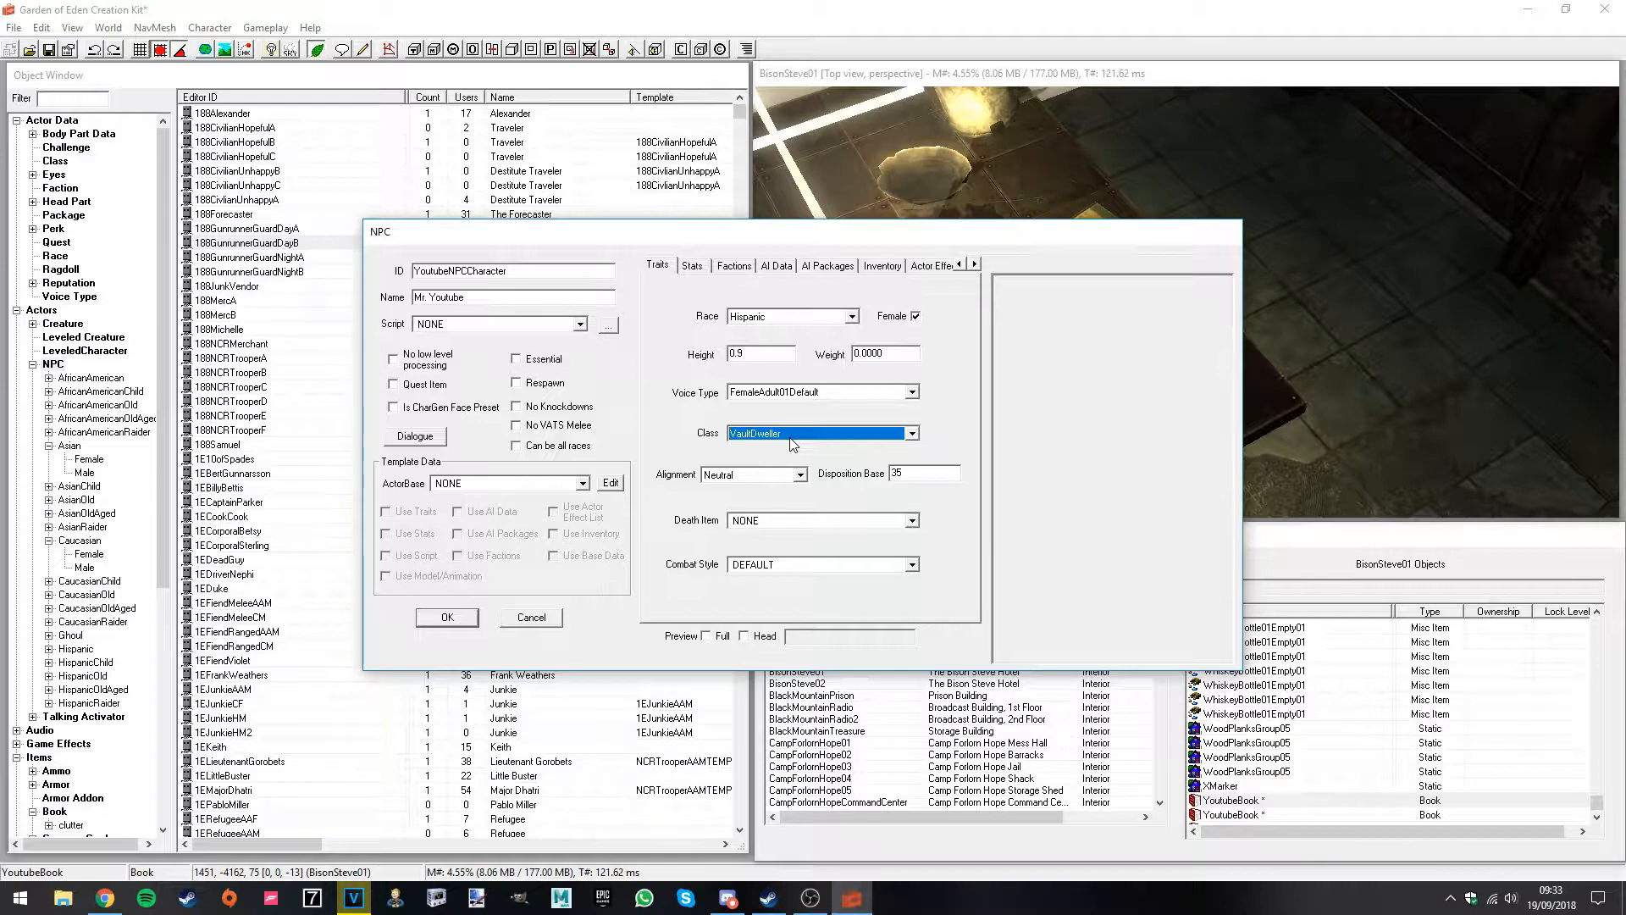
Step: Set the NPC's alignment to Good, leaving the disposition base as it is
click(794, 478)
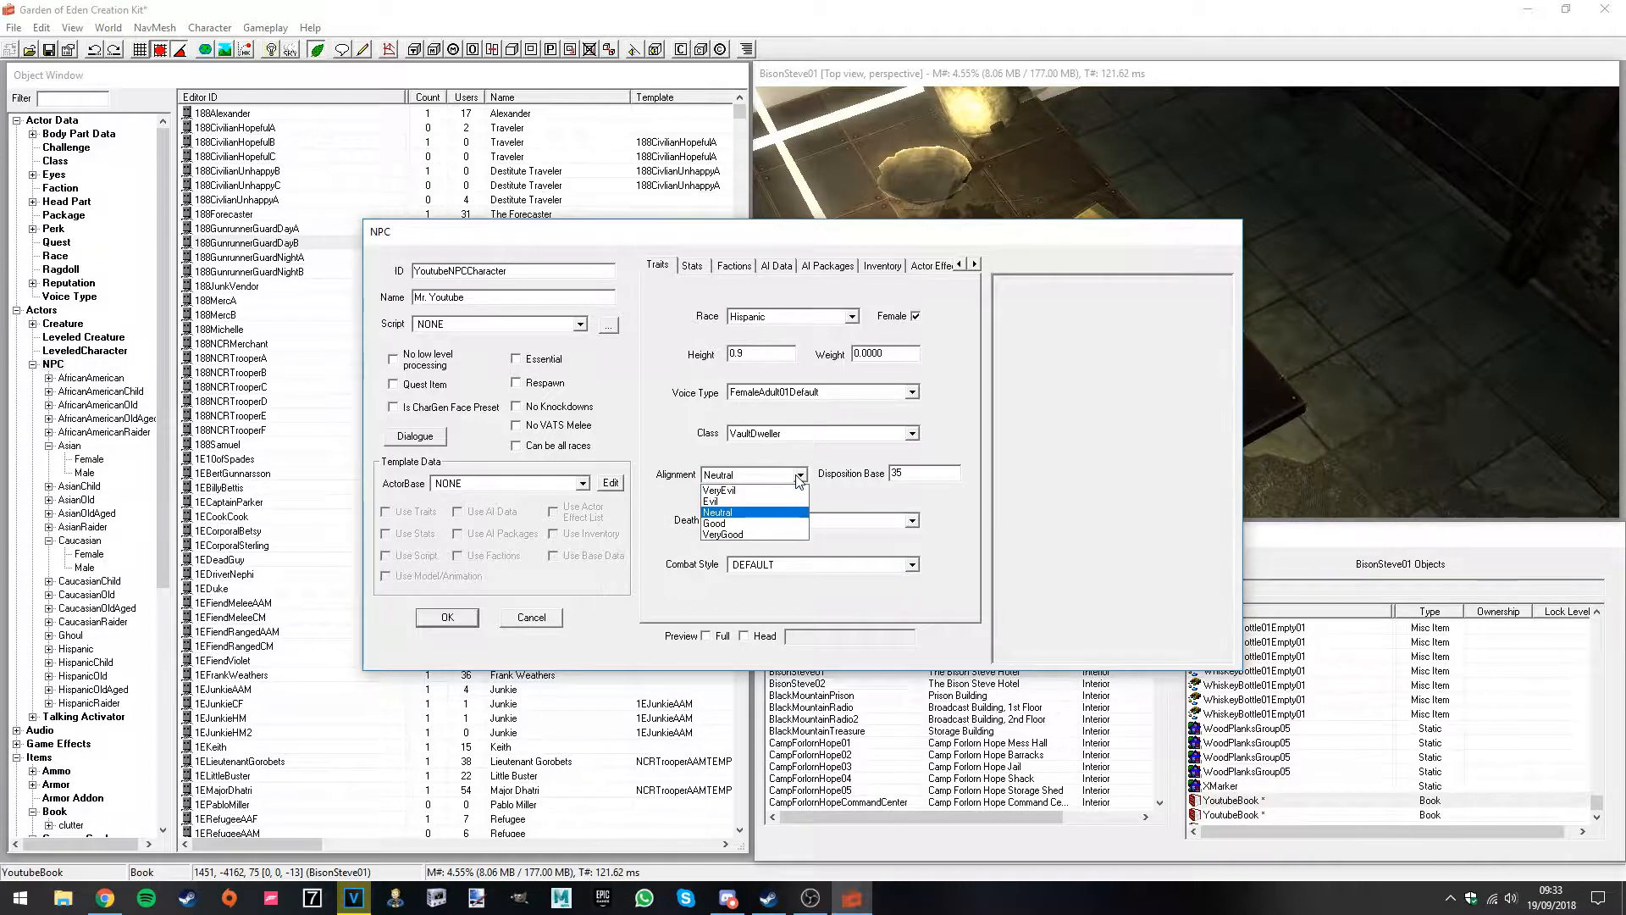
click(728, 523)
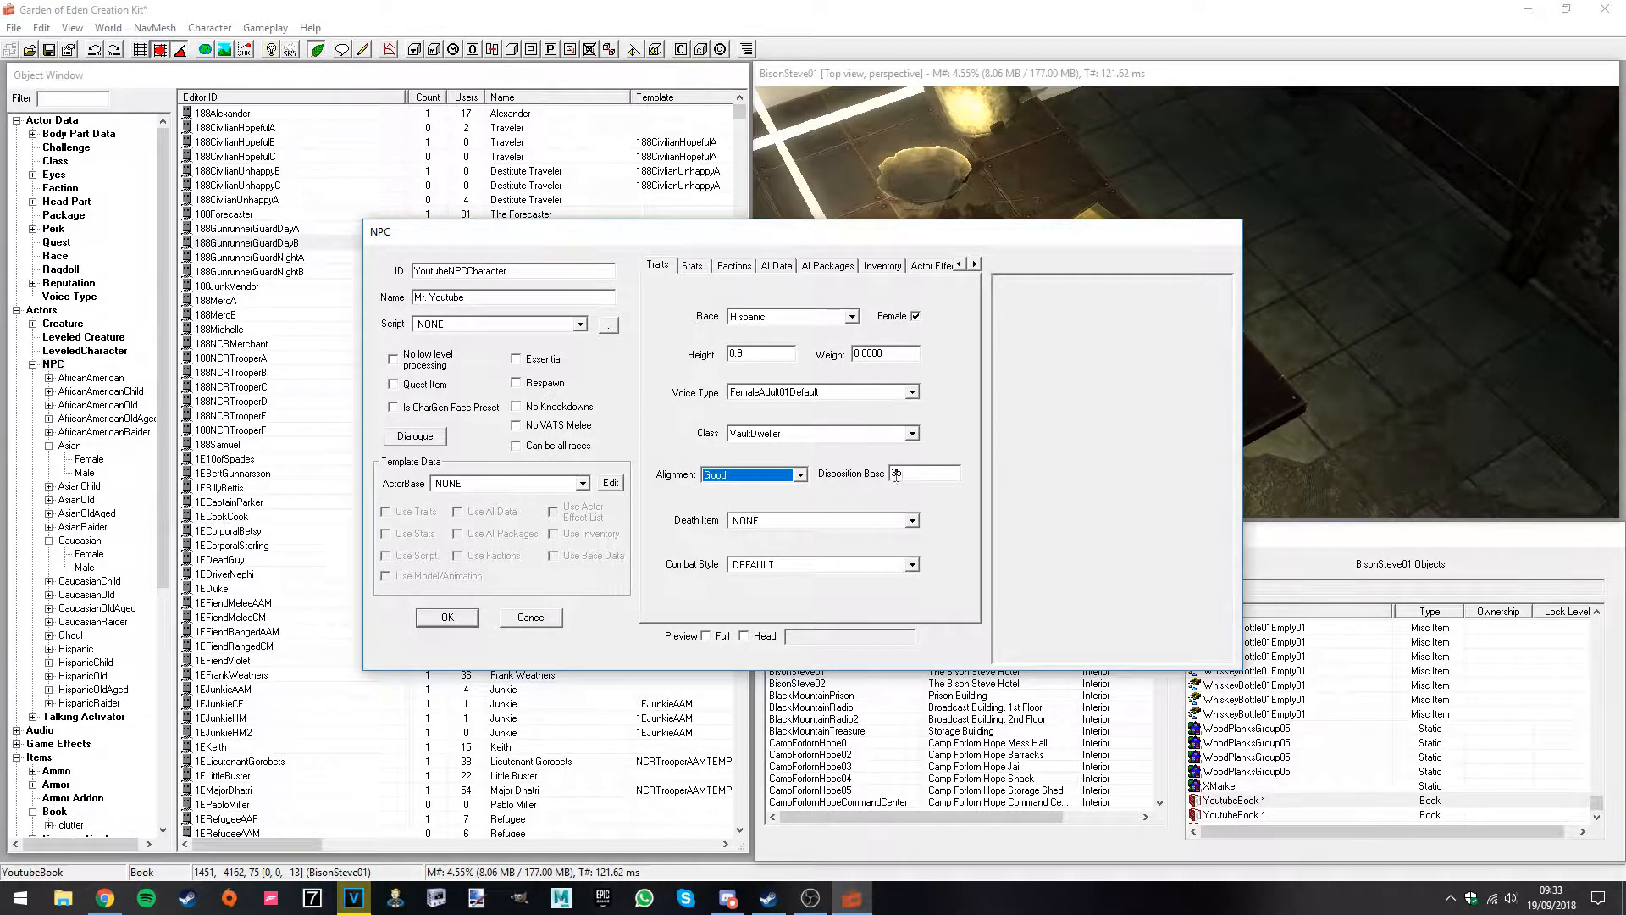
click(898, 474)
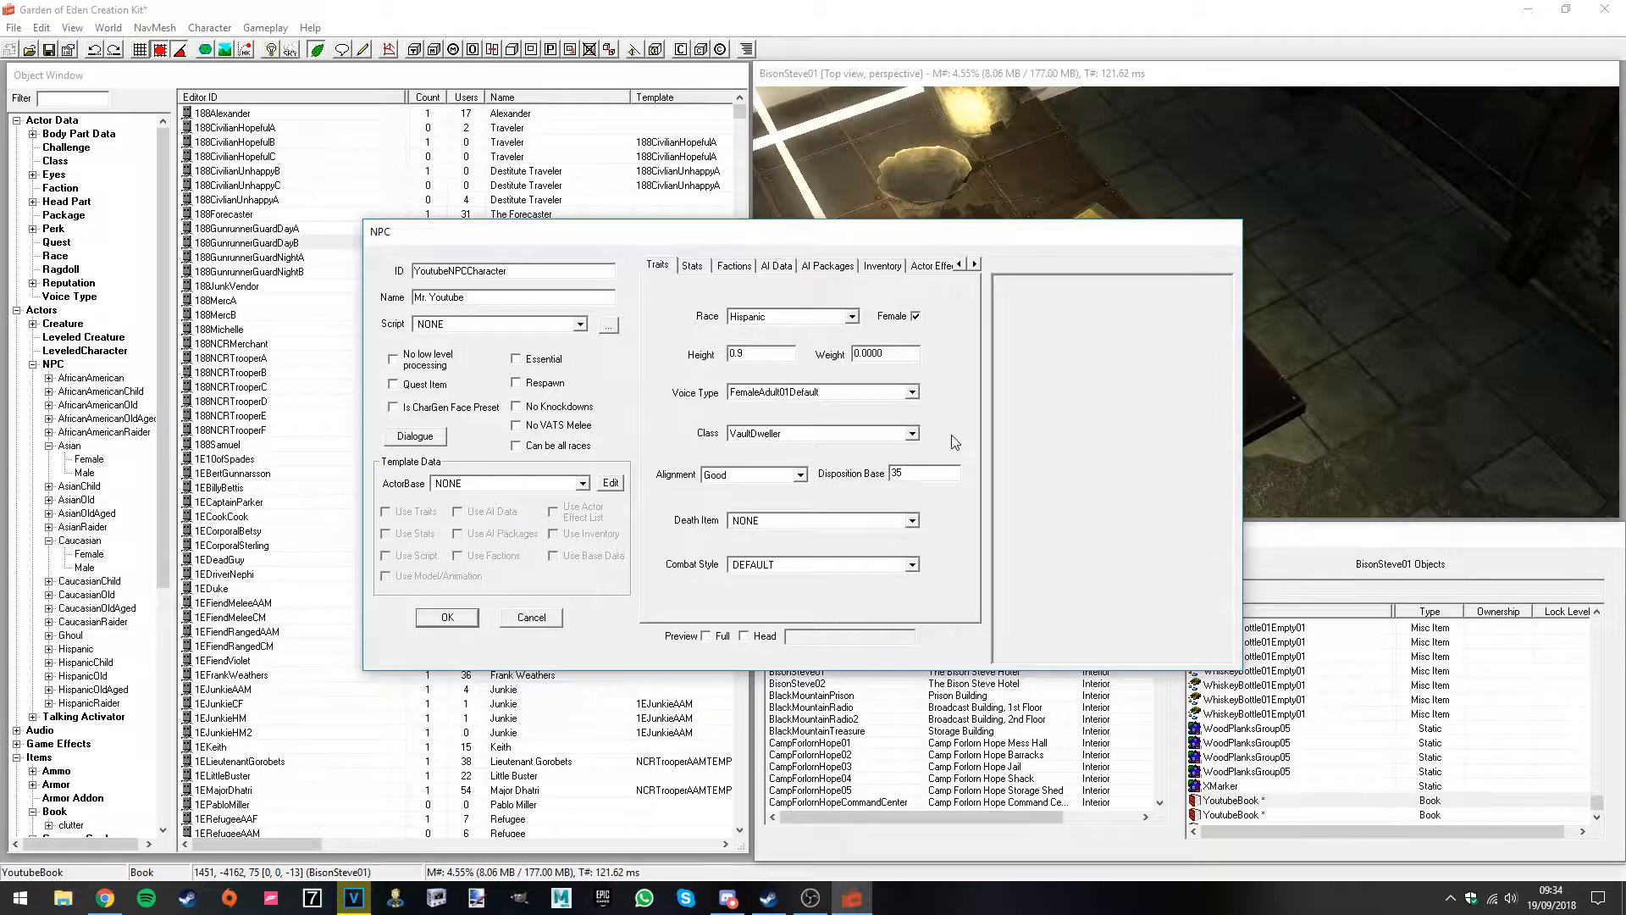
drag(925, 471, 886, 472)
click(916, 471)
drag(903, 473, 886, 473)
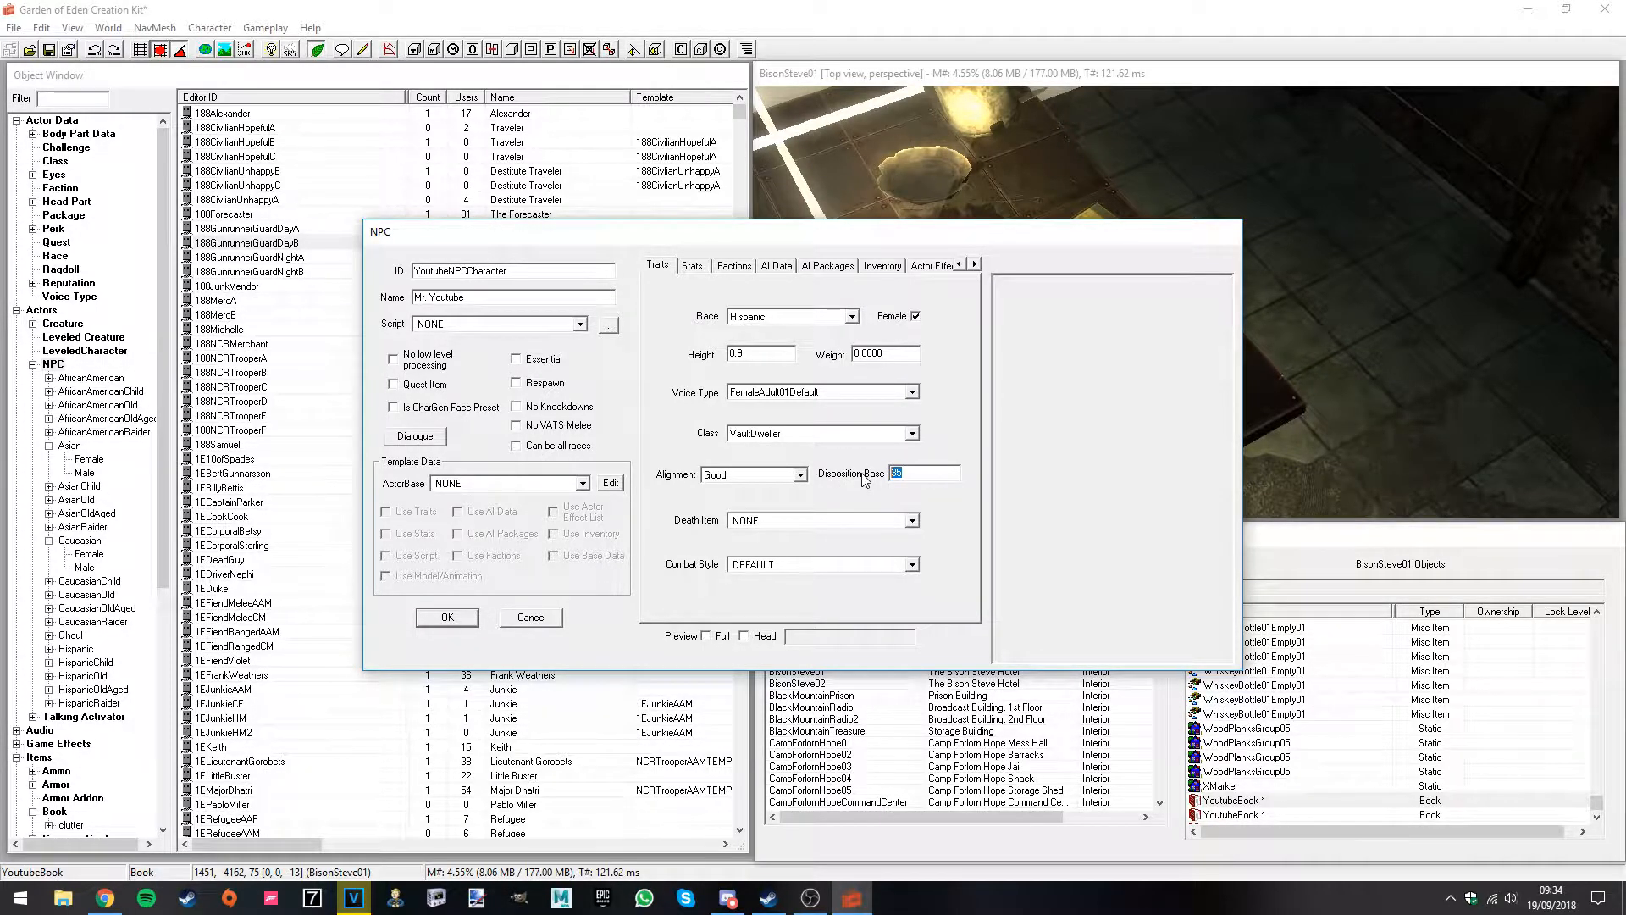
Step: Examine the available death items and combat styles, keeping NONE and DEFAULT
click(797, 521)
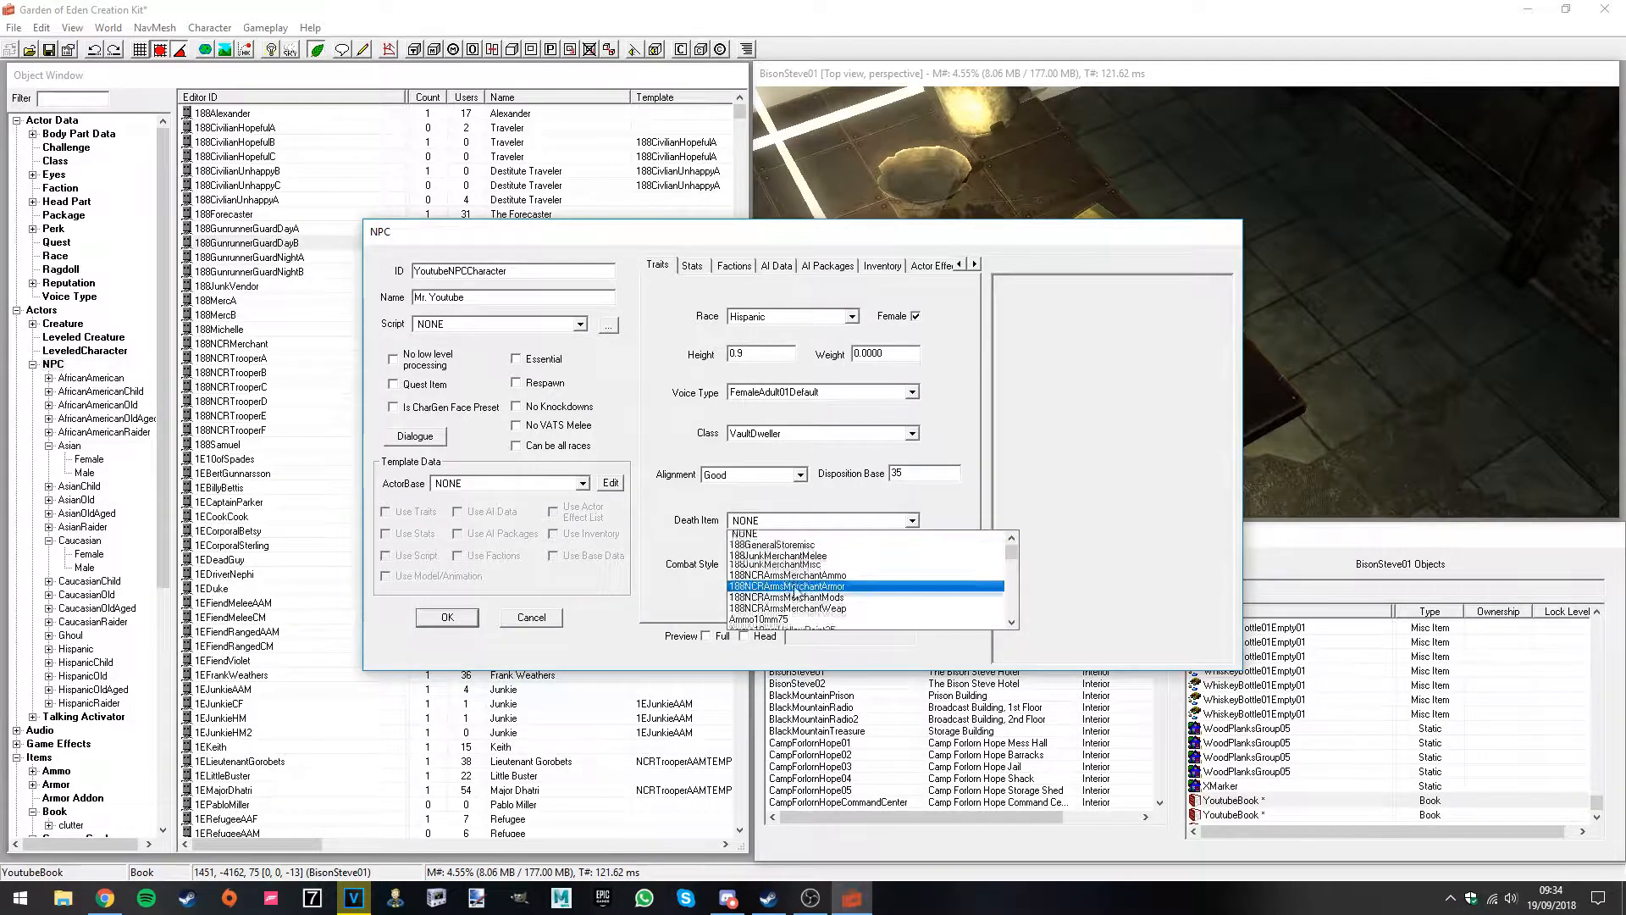
click(780, 535)
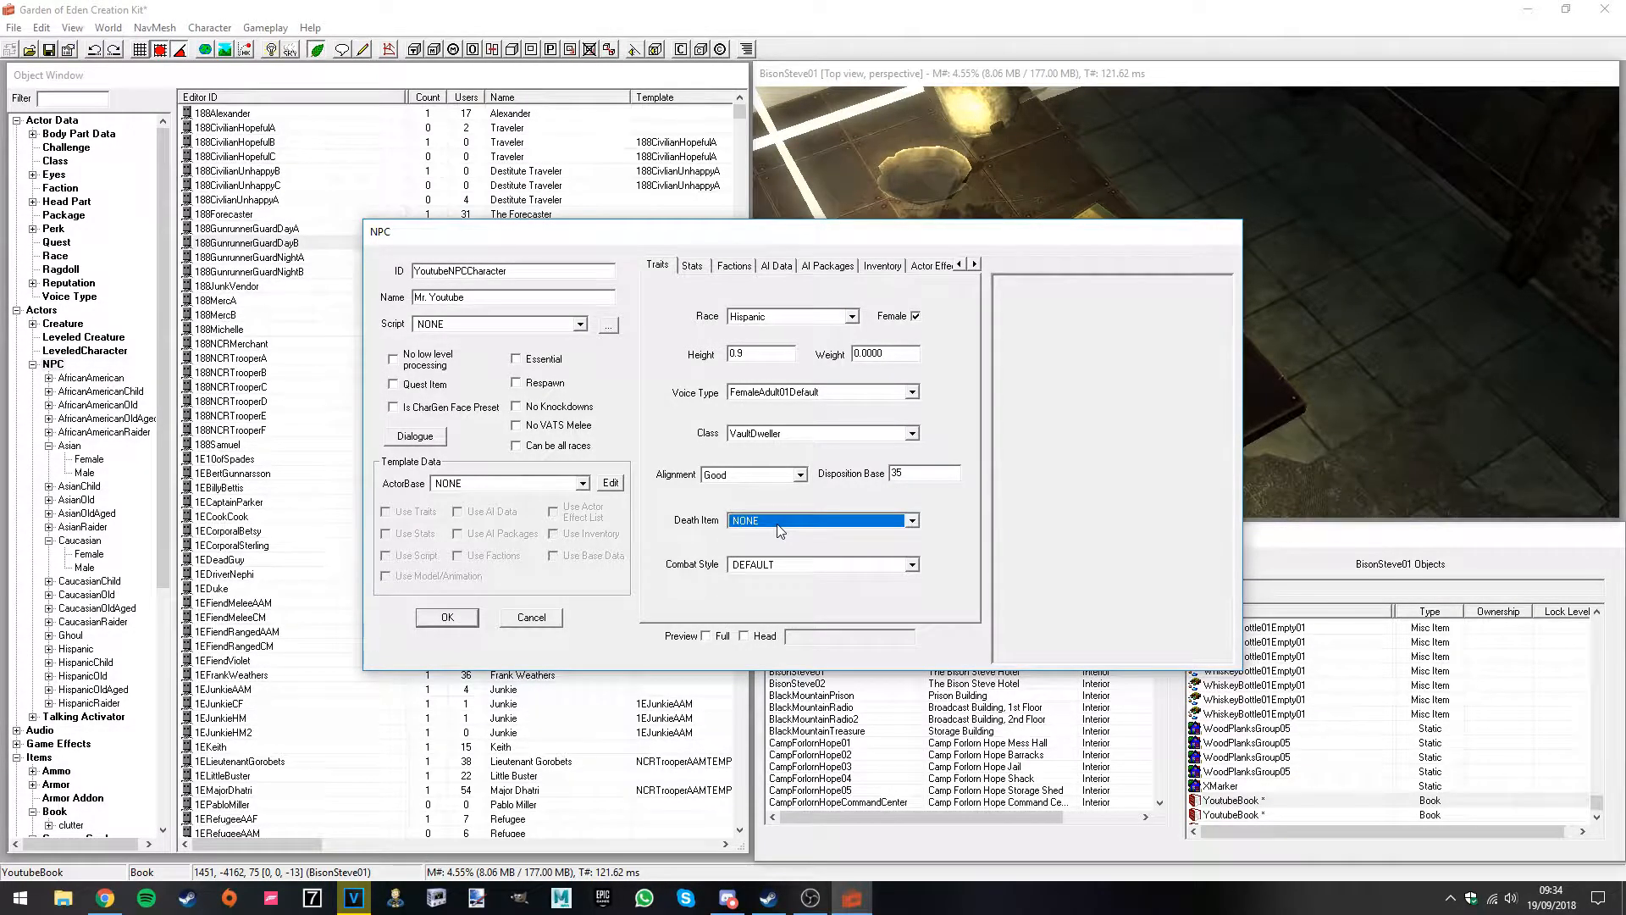
click(786, 566)
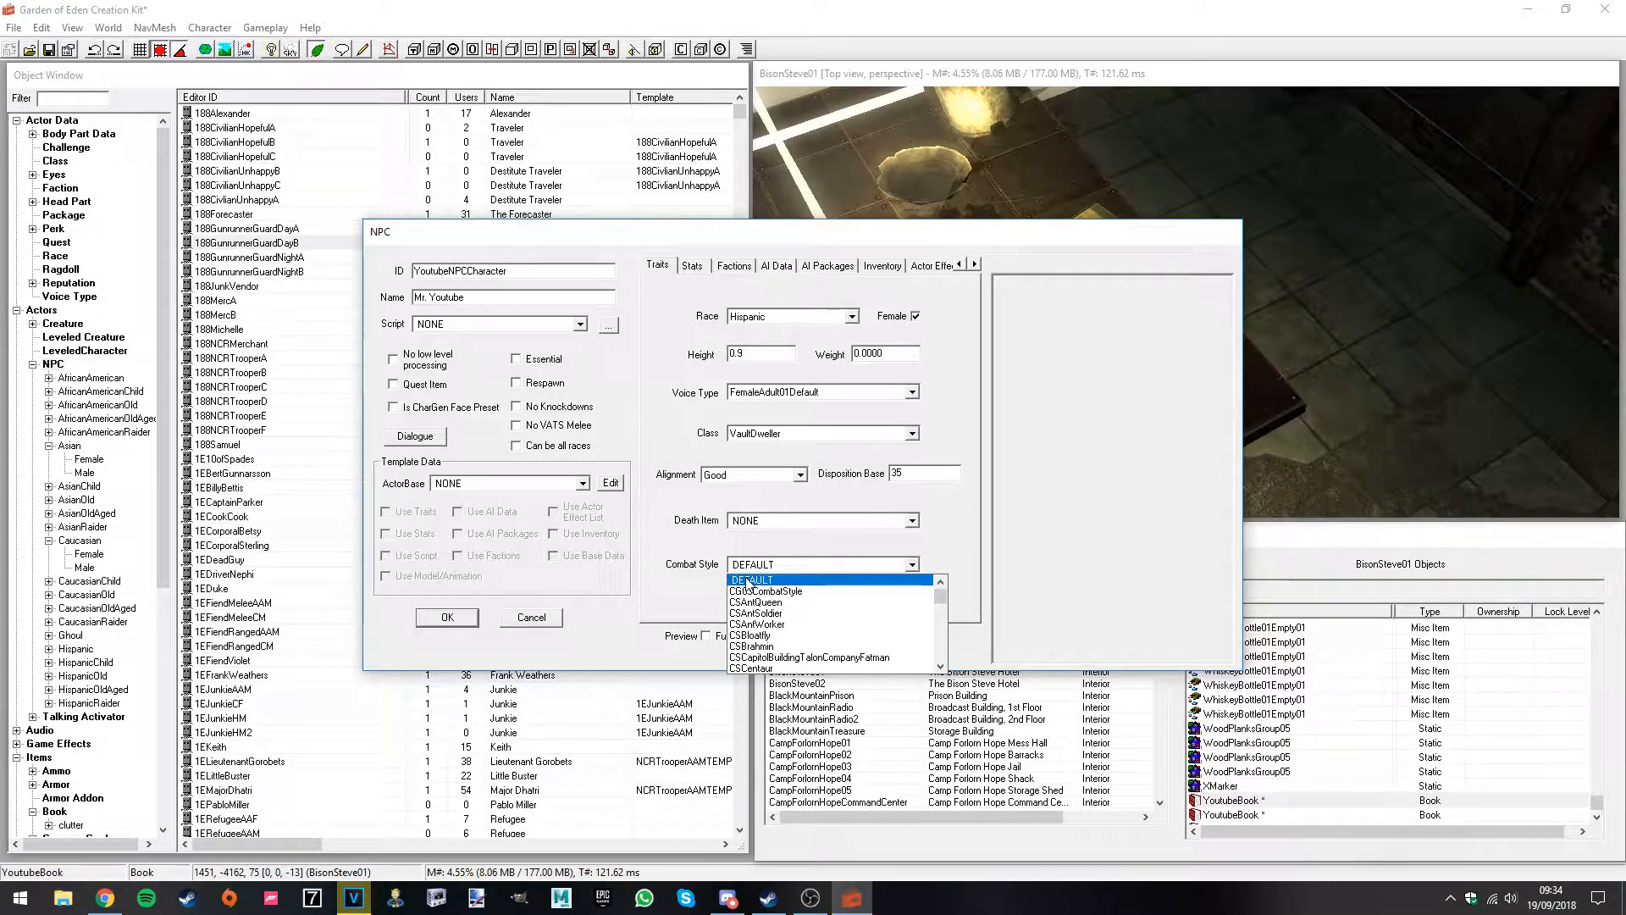
scroll(749, 584, down, 5)
scroll(748, 584, down, 8)
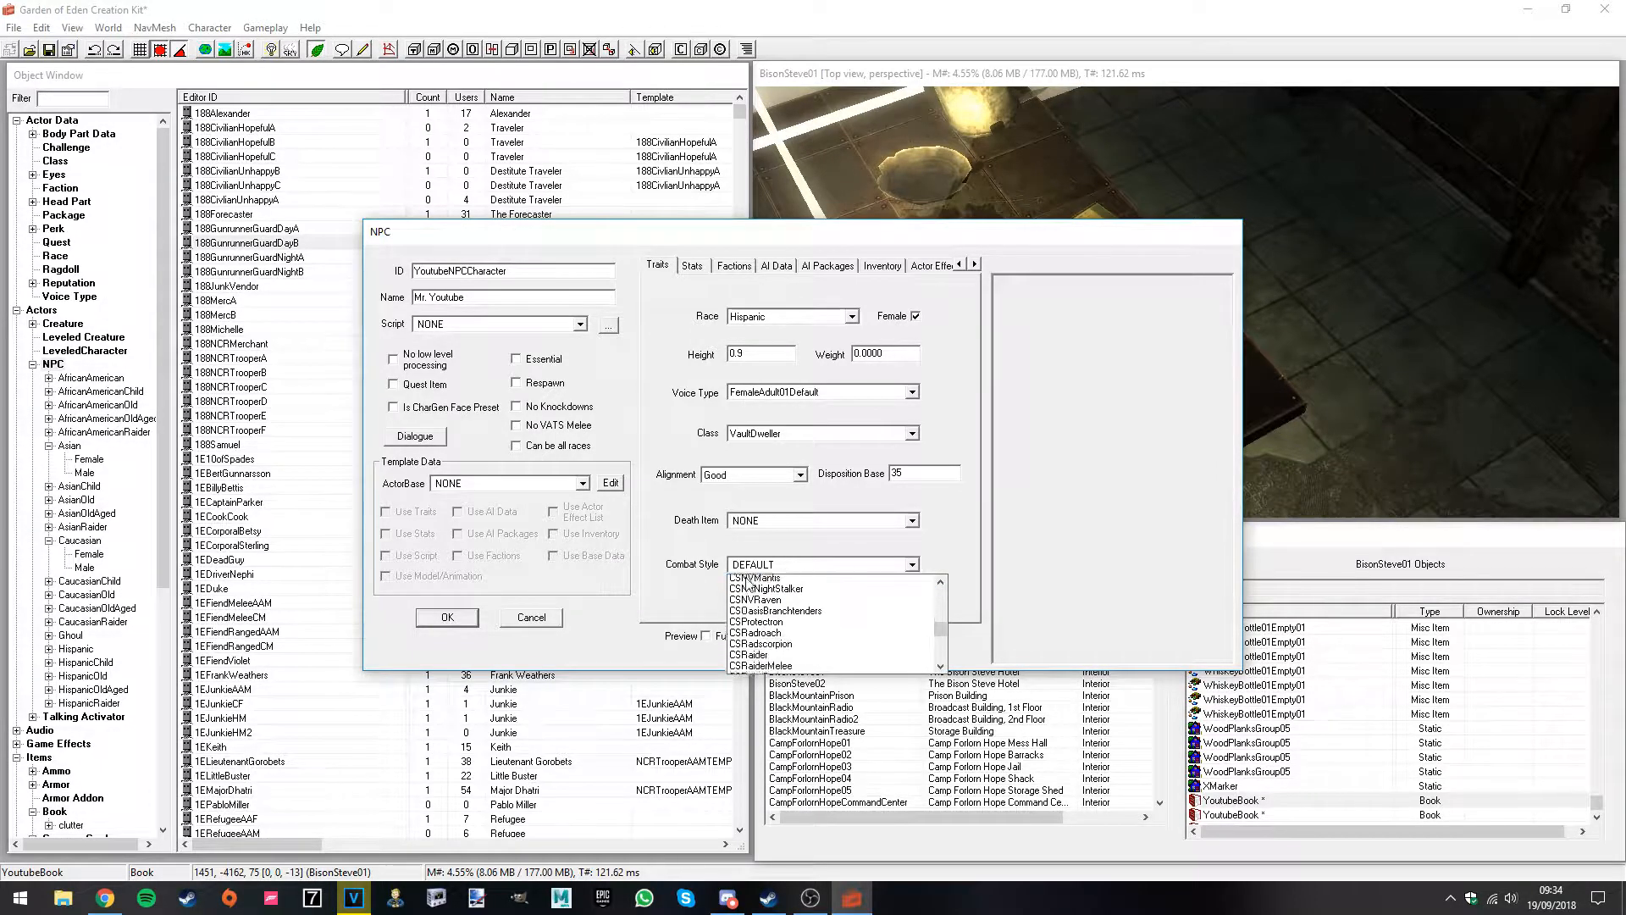
scroll(749, 583, up, 3)
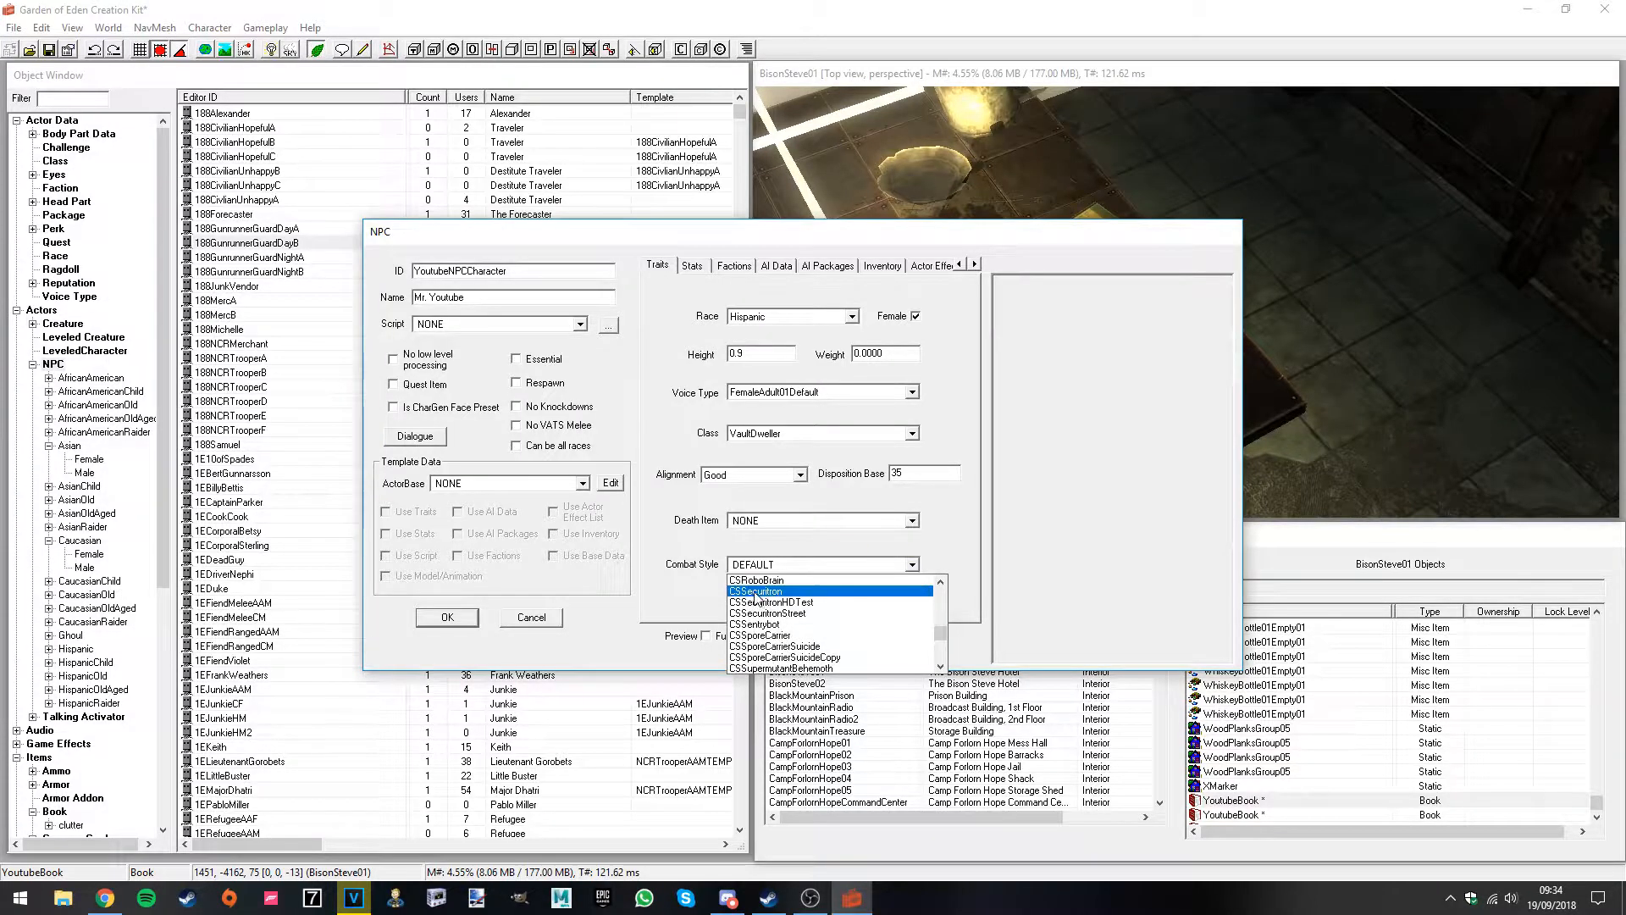
scroll(762, 613, up, 1)
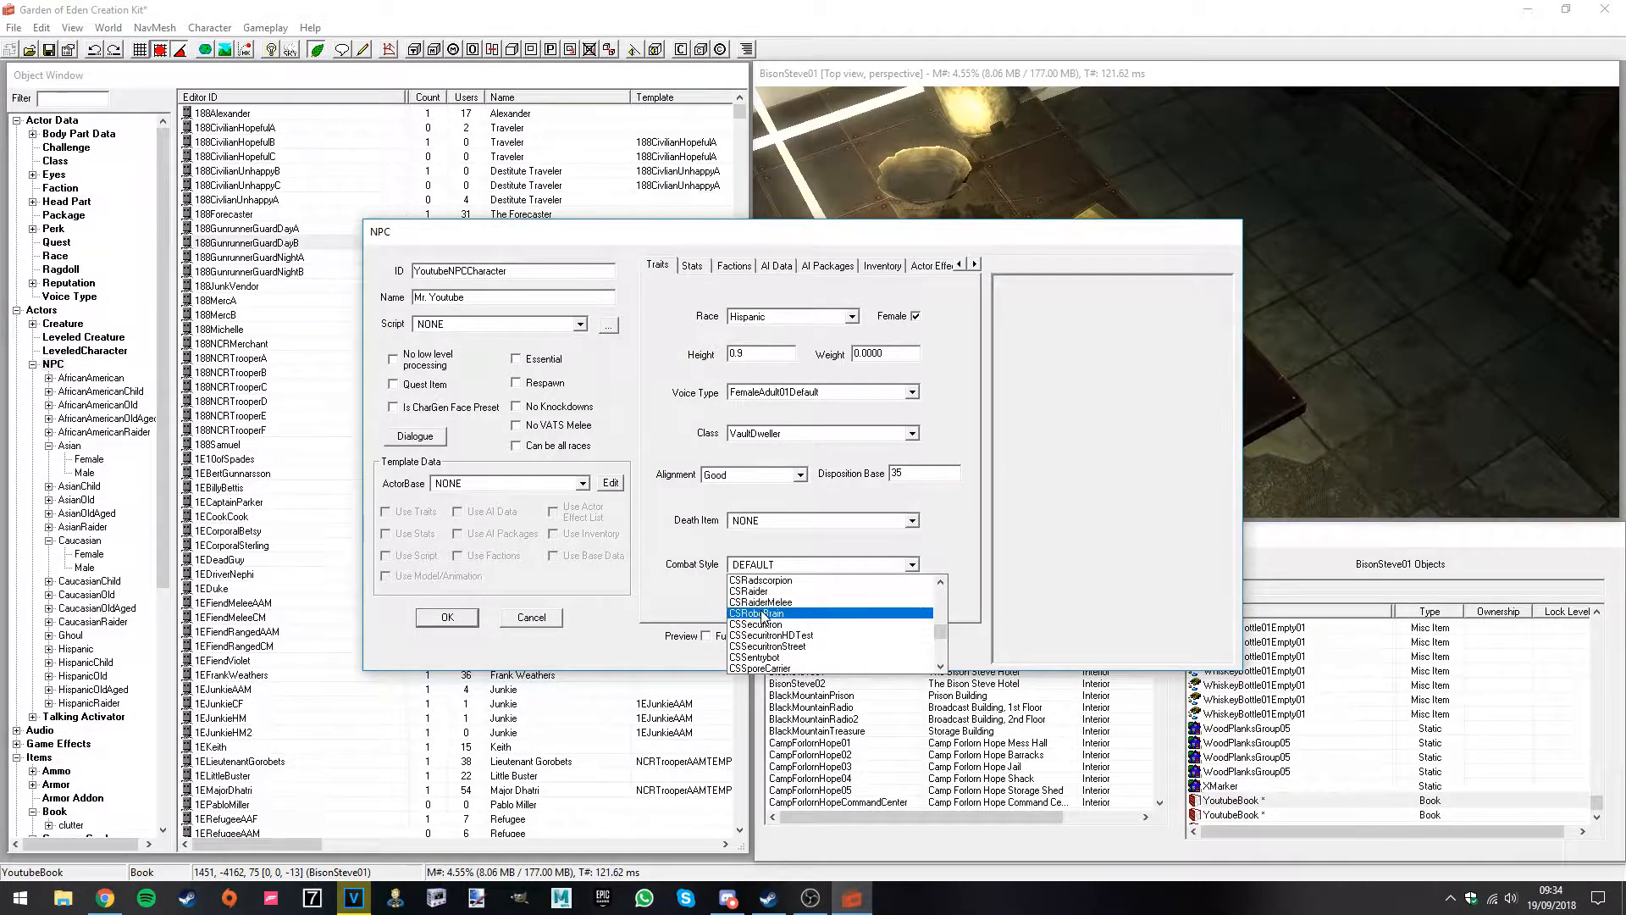
click(766, 566)
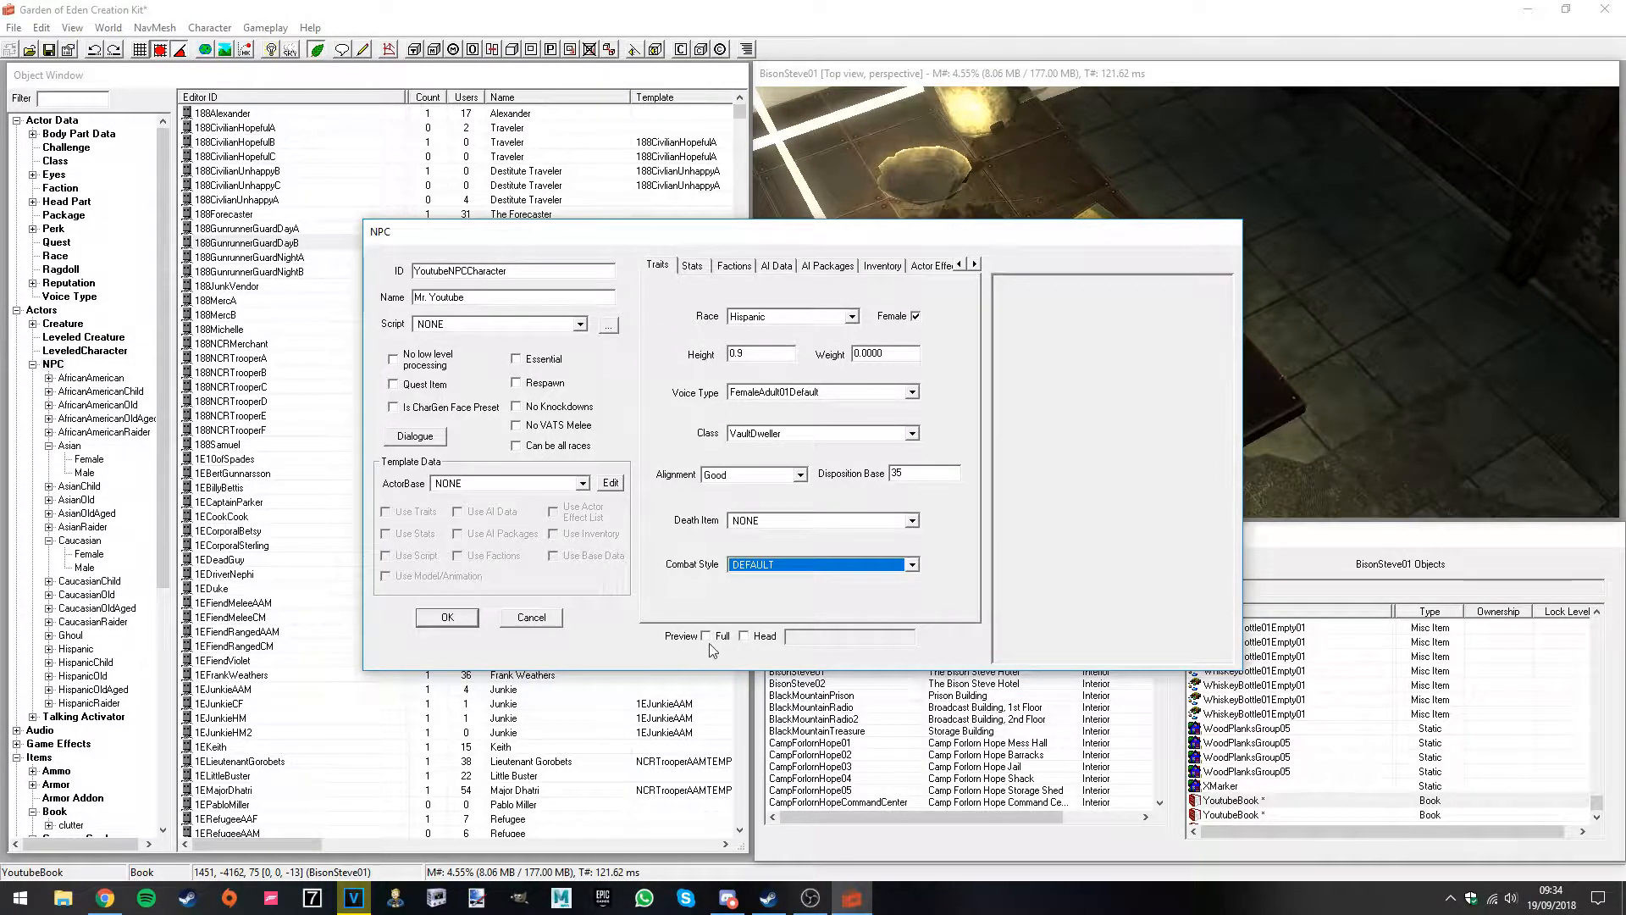
Step: Preview the NPC's head from several angles and its full body, ending on the head preview
click(744, 636)
drag(1056, 544, 1140, 532)
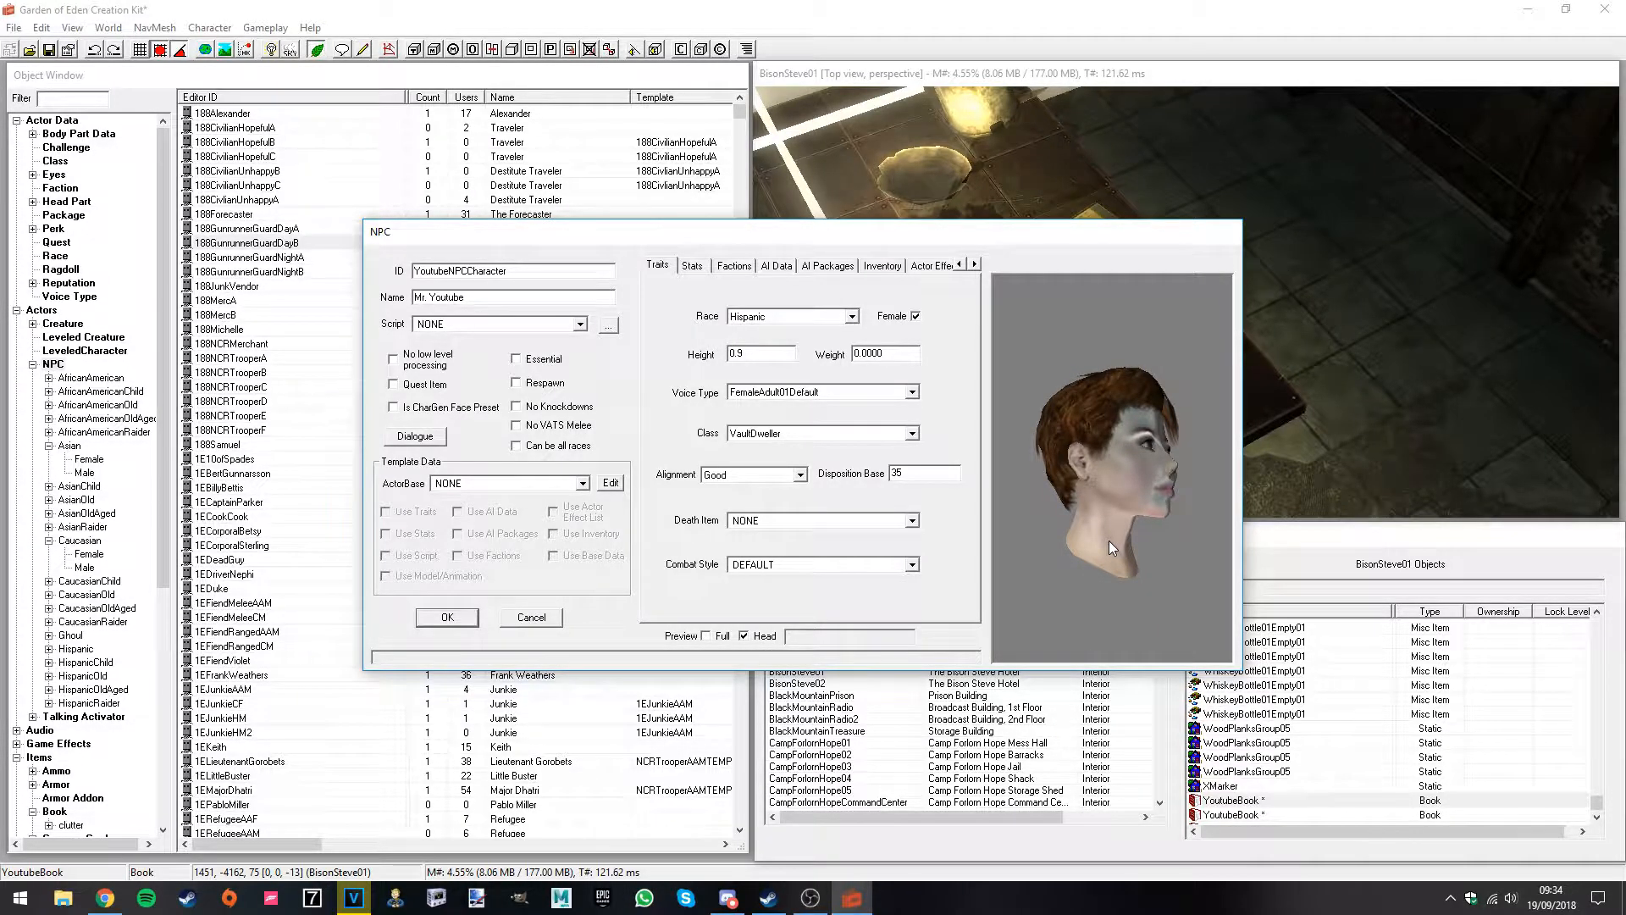
drag(1110, 542, 1046, 559)
click(721, 639)
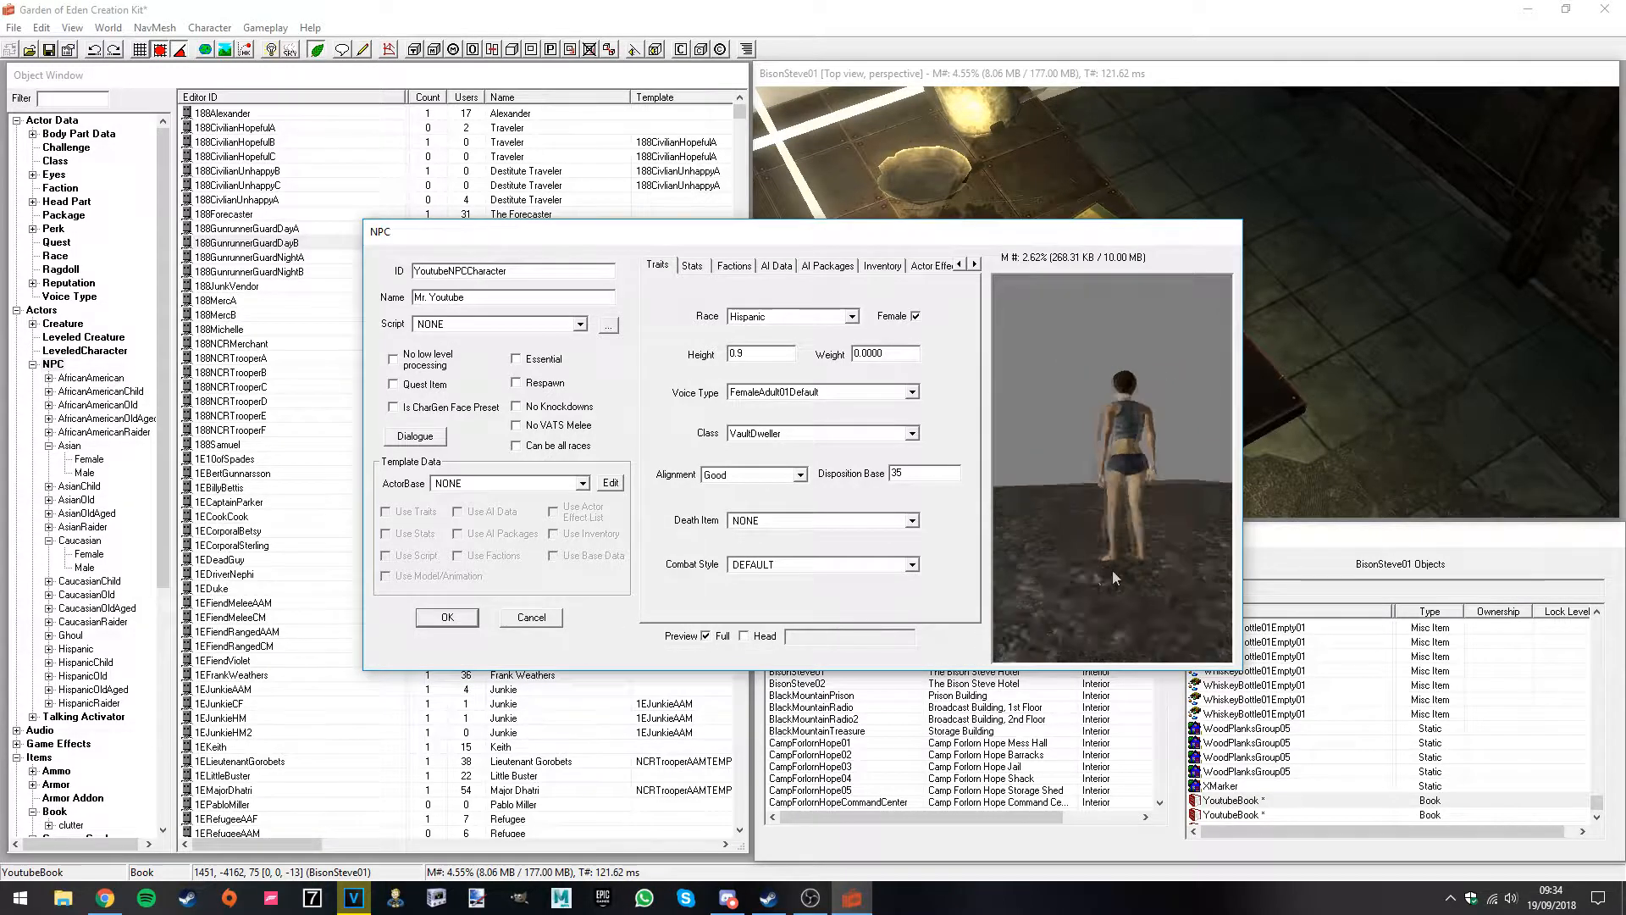
click(745, 637)
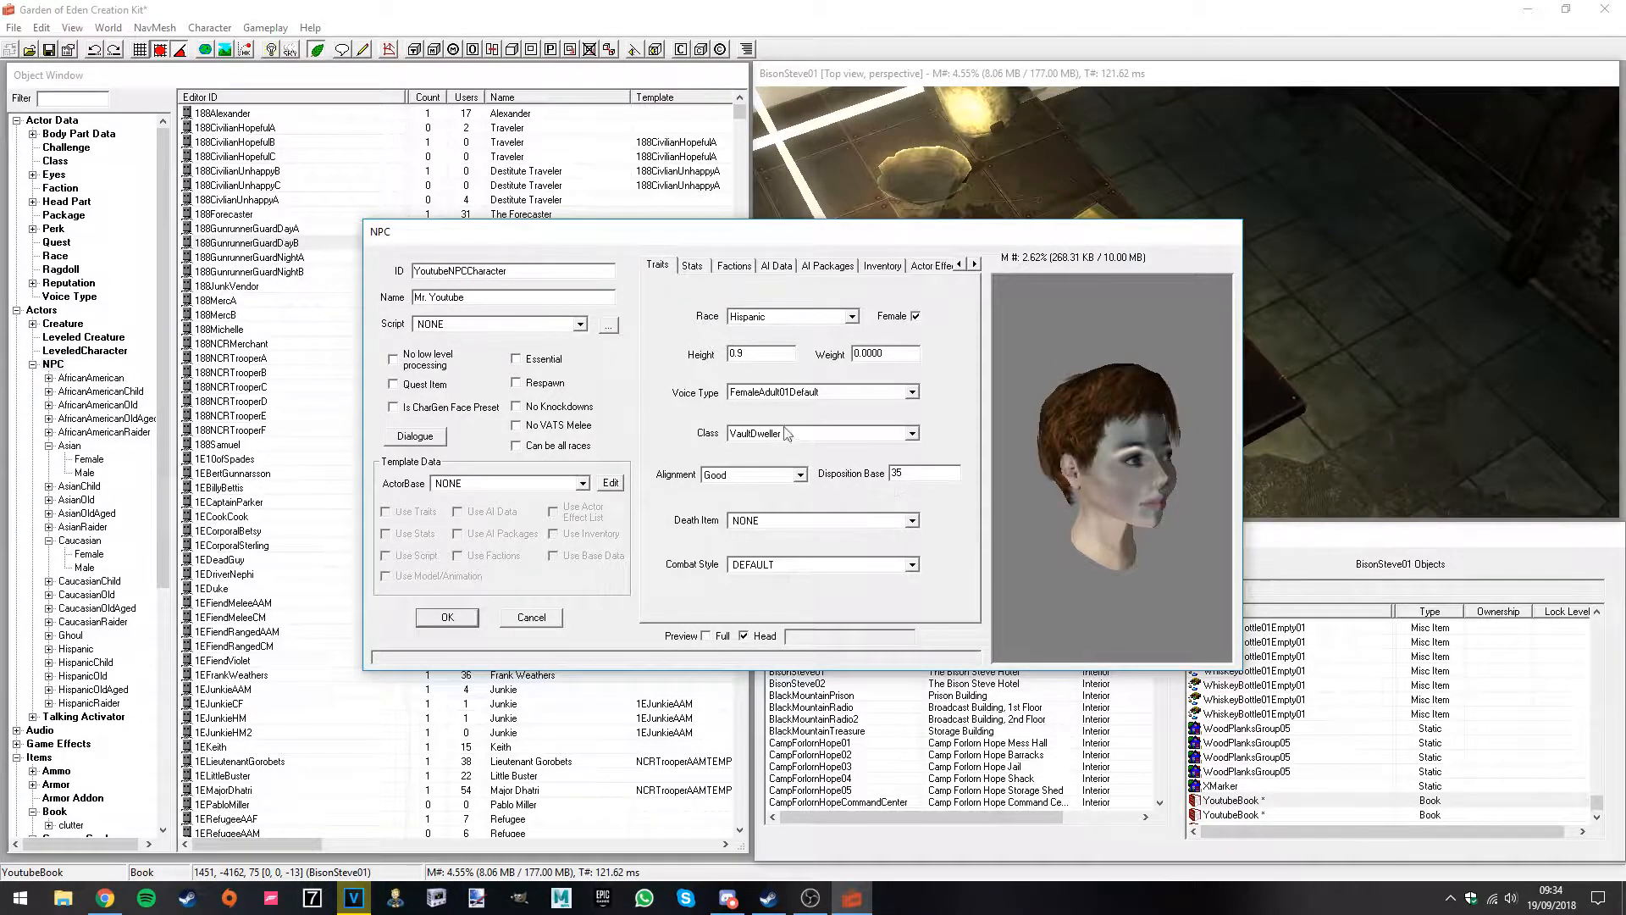
Step: Try the Ghoul and CaucasianOldAged races on the NPC
click(852, 317)
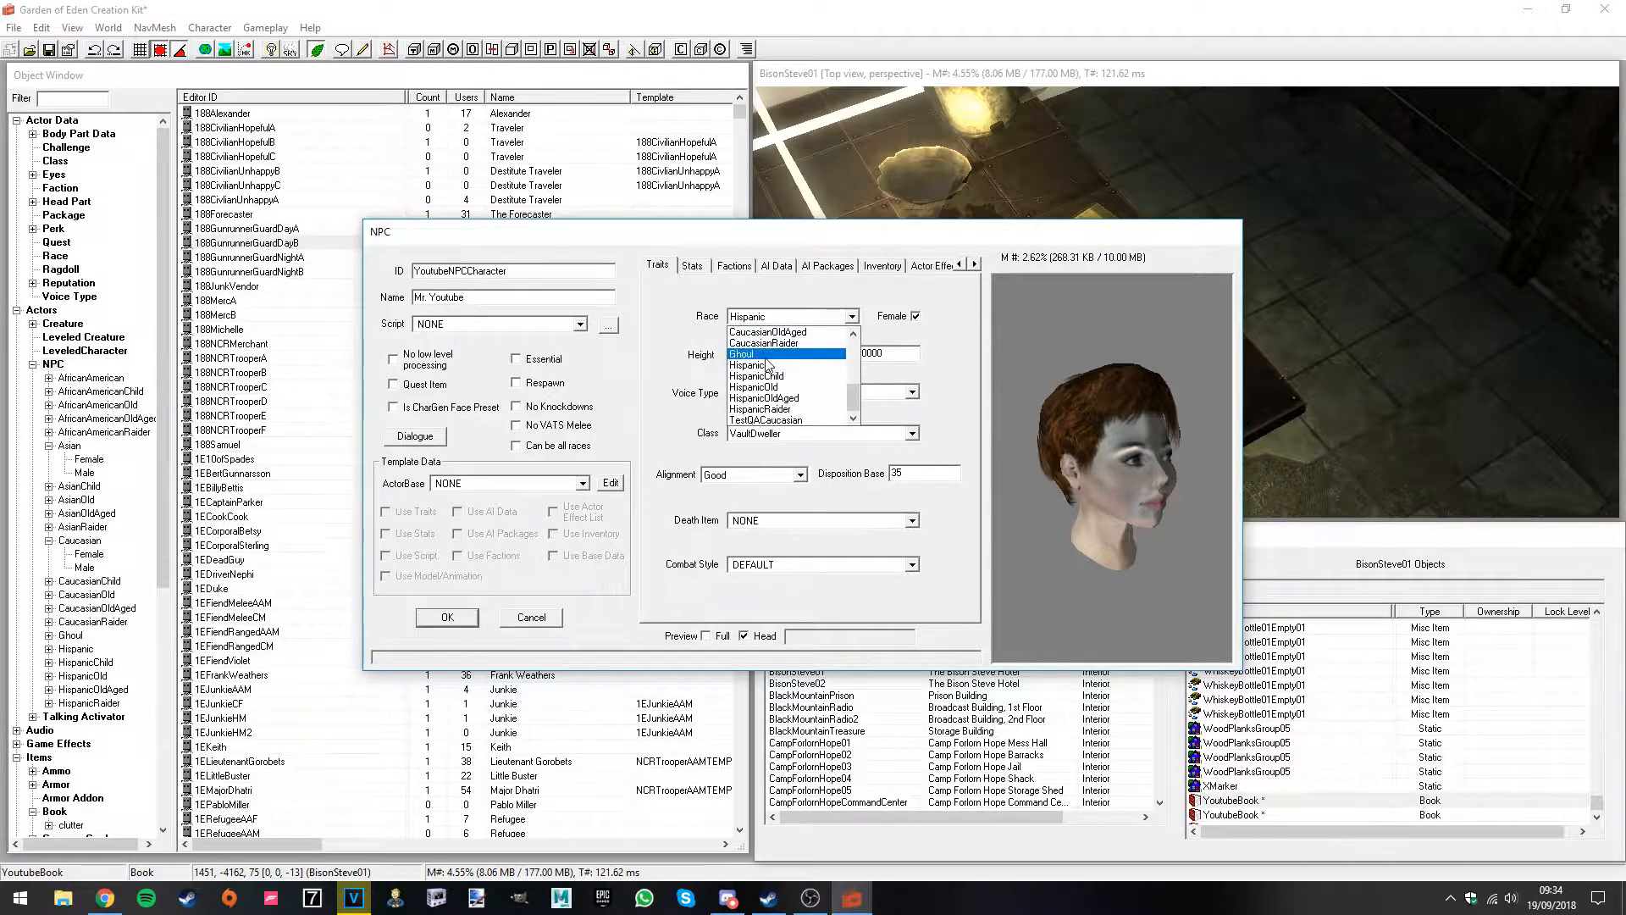
click(780, 392)
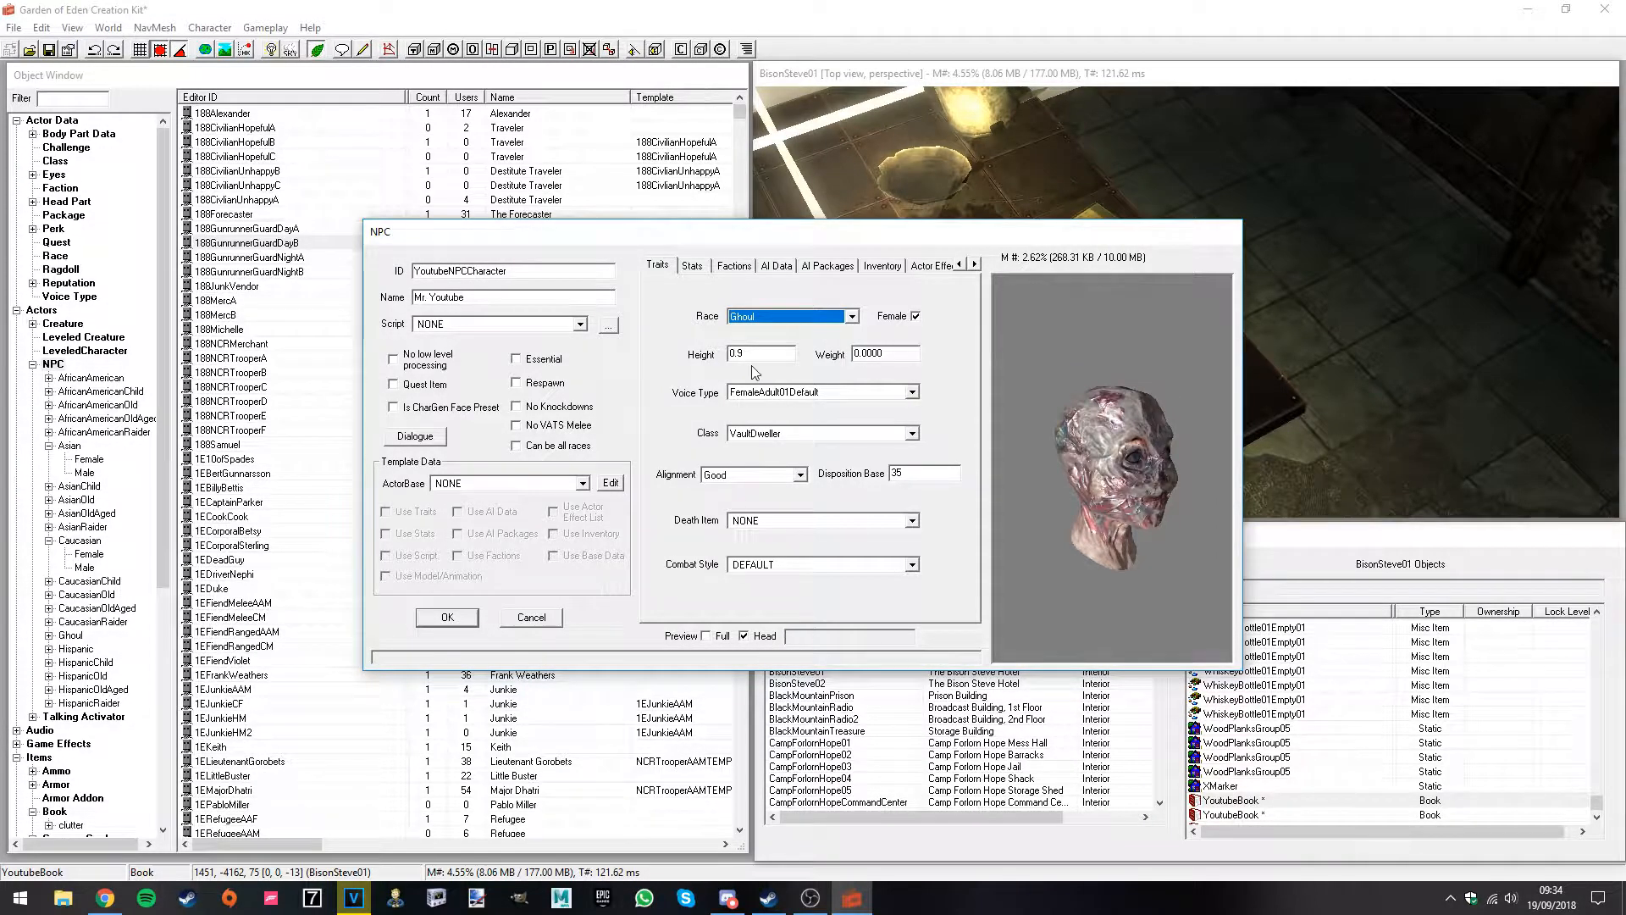
click(779, 316)
click(784, 343)
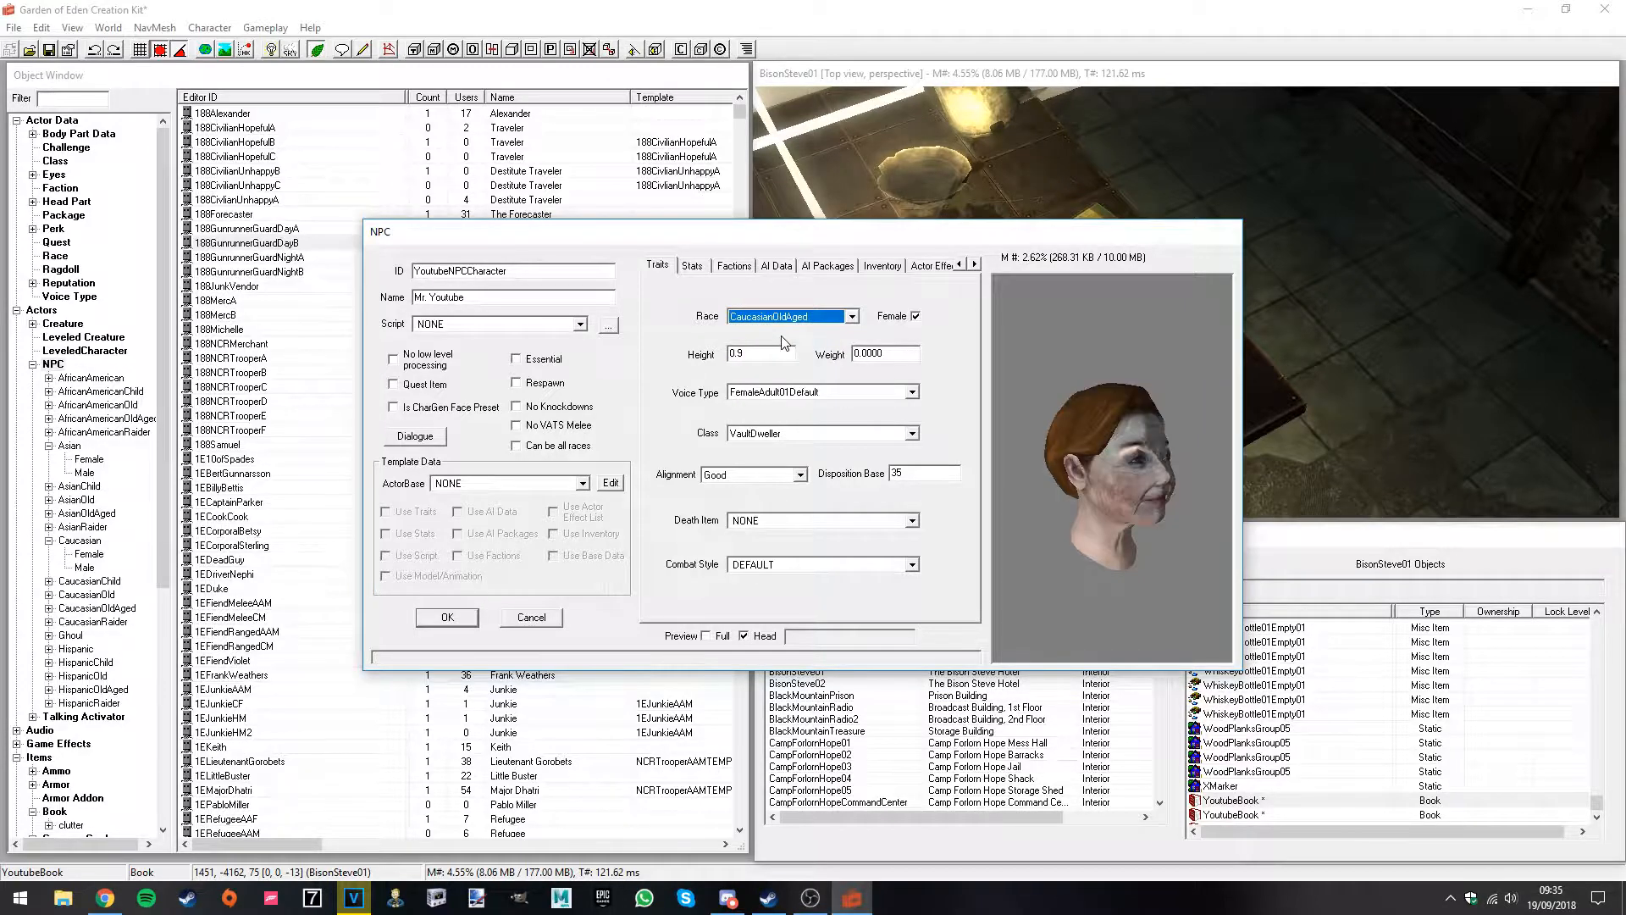
Step: Make the NPC male and switch the preview to the full body
click(916, 317)
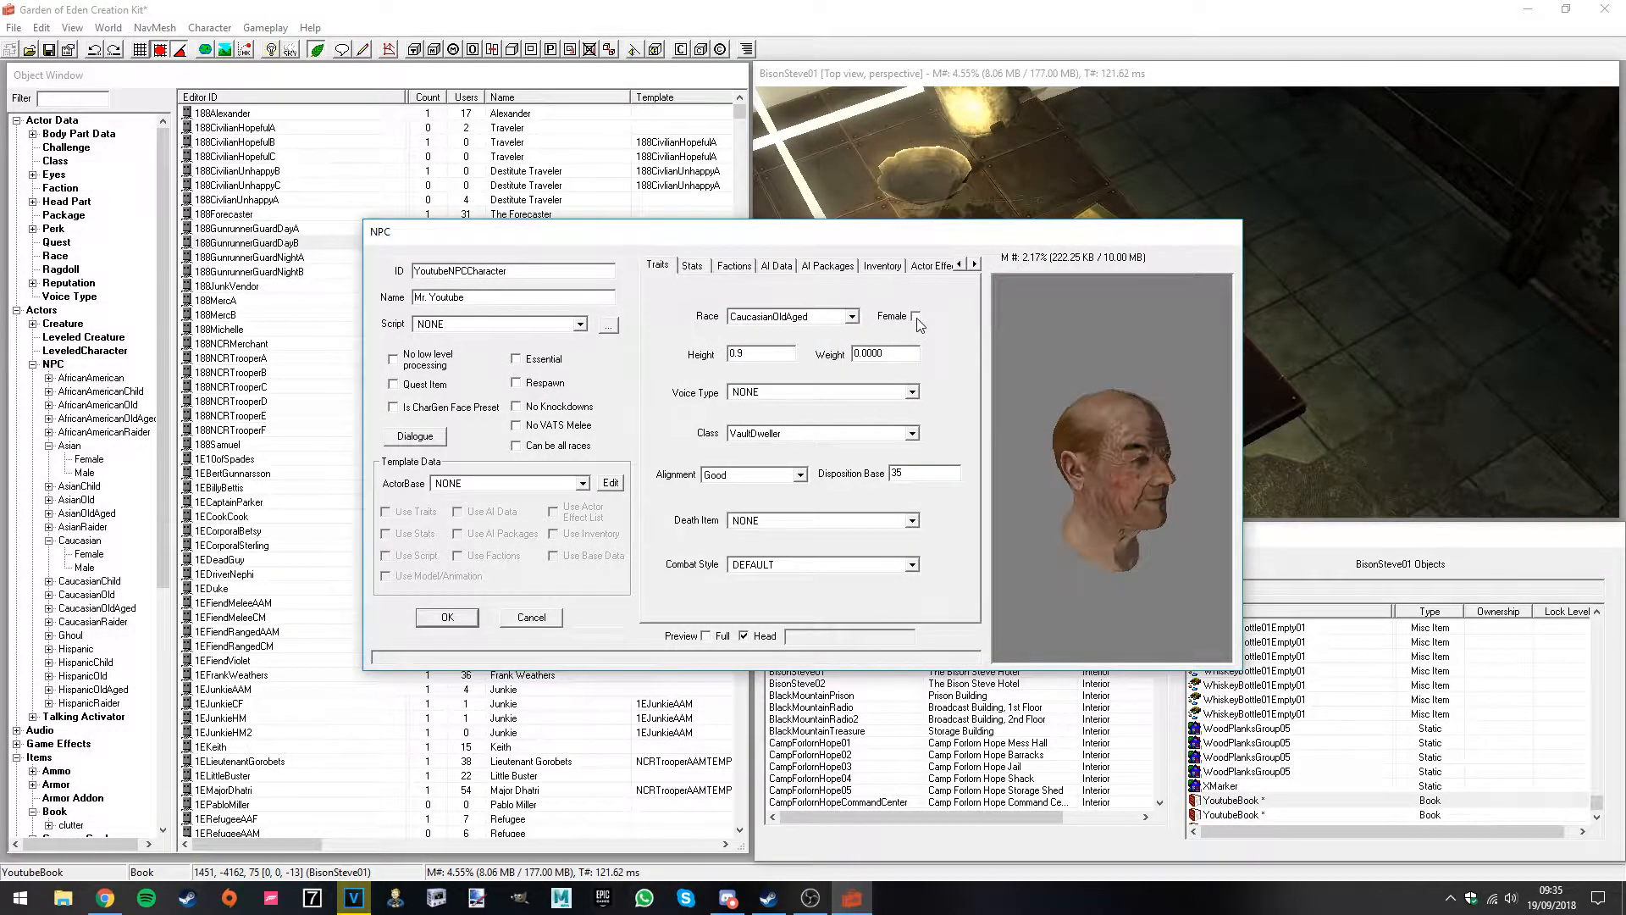
click(706, 636)
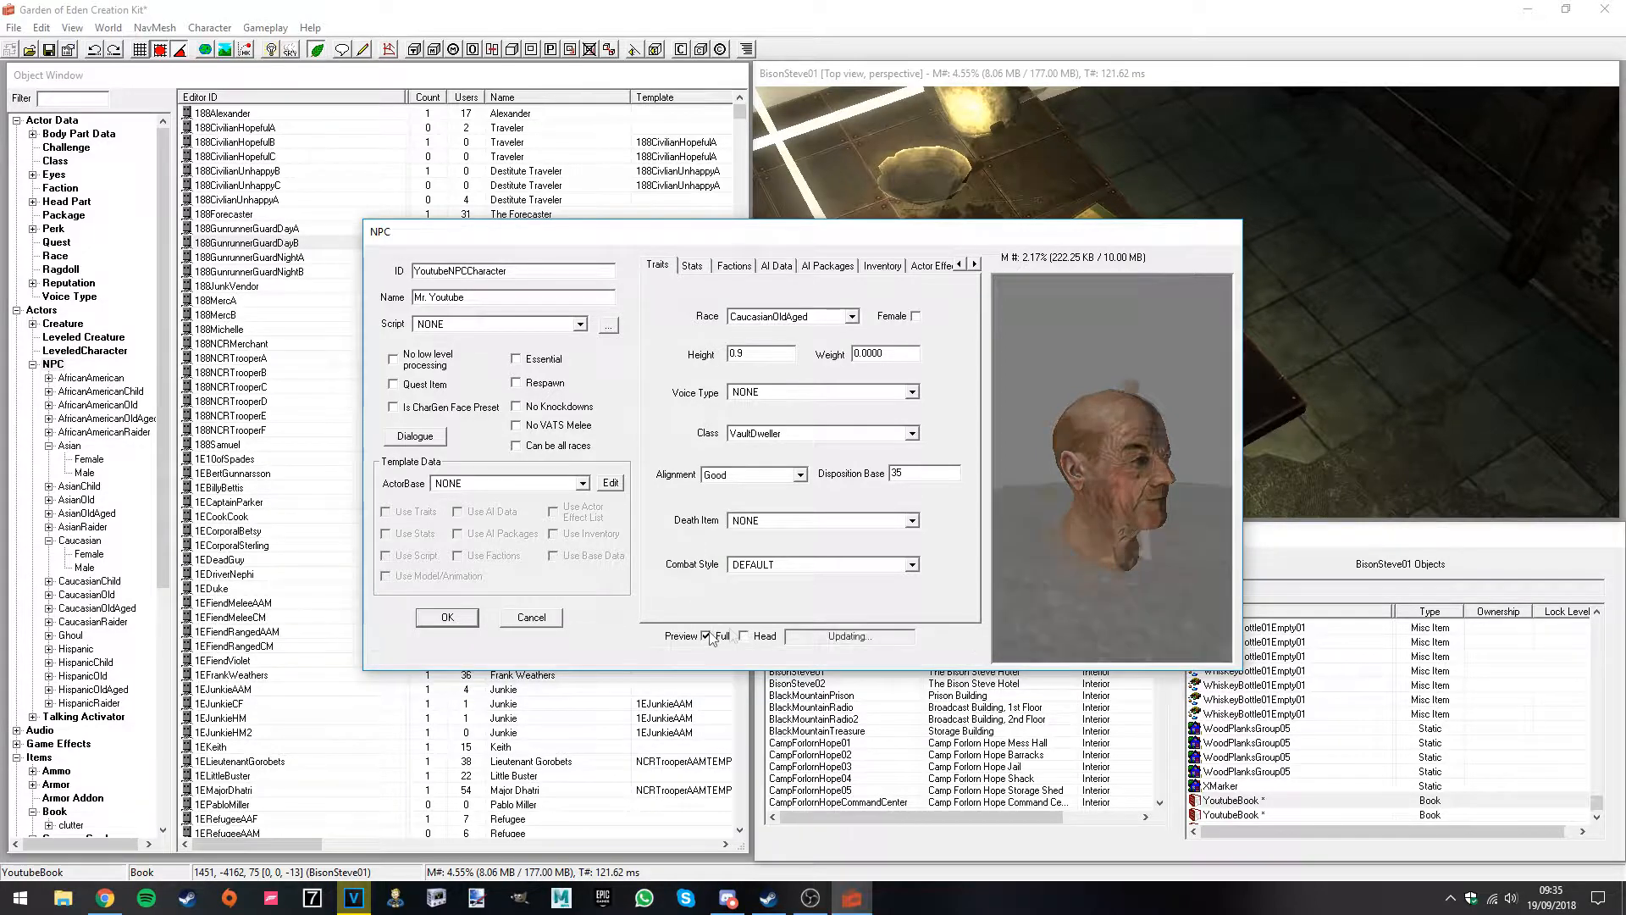
mouse_move(1072, 548)
middle_down()
mouse_move(1169, 552)
mouse_move(1092, 530)
middle_up()
Step: Try NPC heights of 1, 2 and 0.1 and compare them in the full-body preview
drag(759, 354, 674, 353)
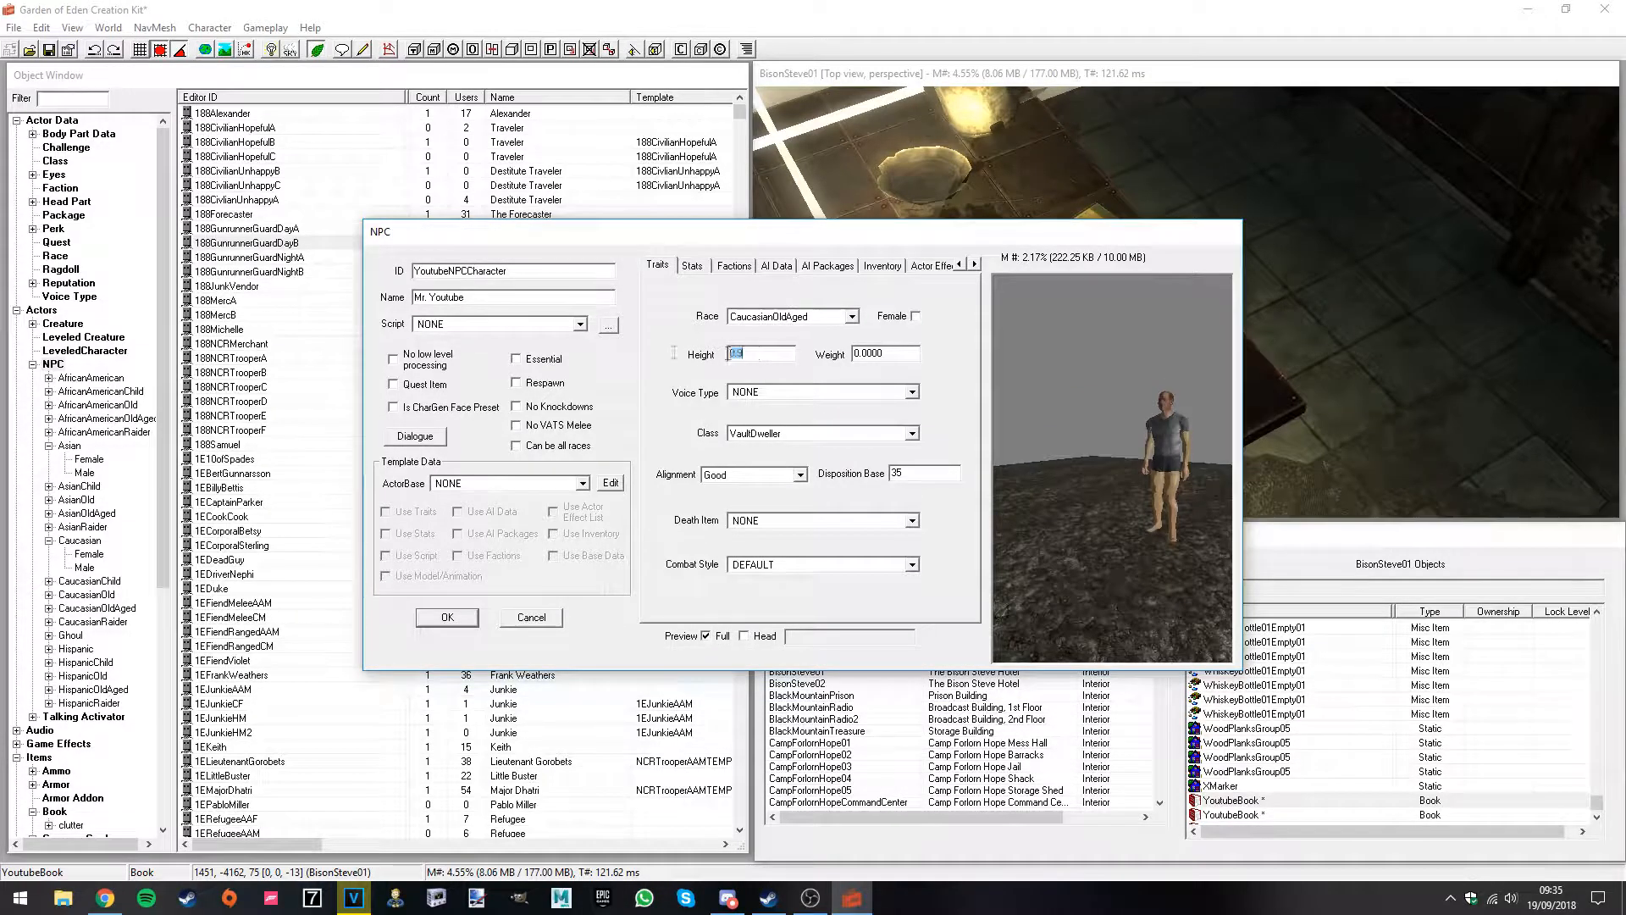
text(1)
middle_drag(1162, 398, 1096, 393)
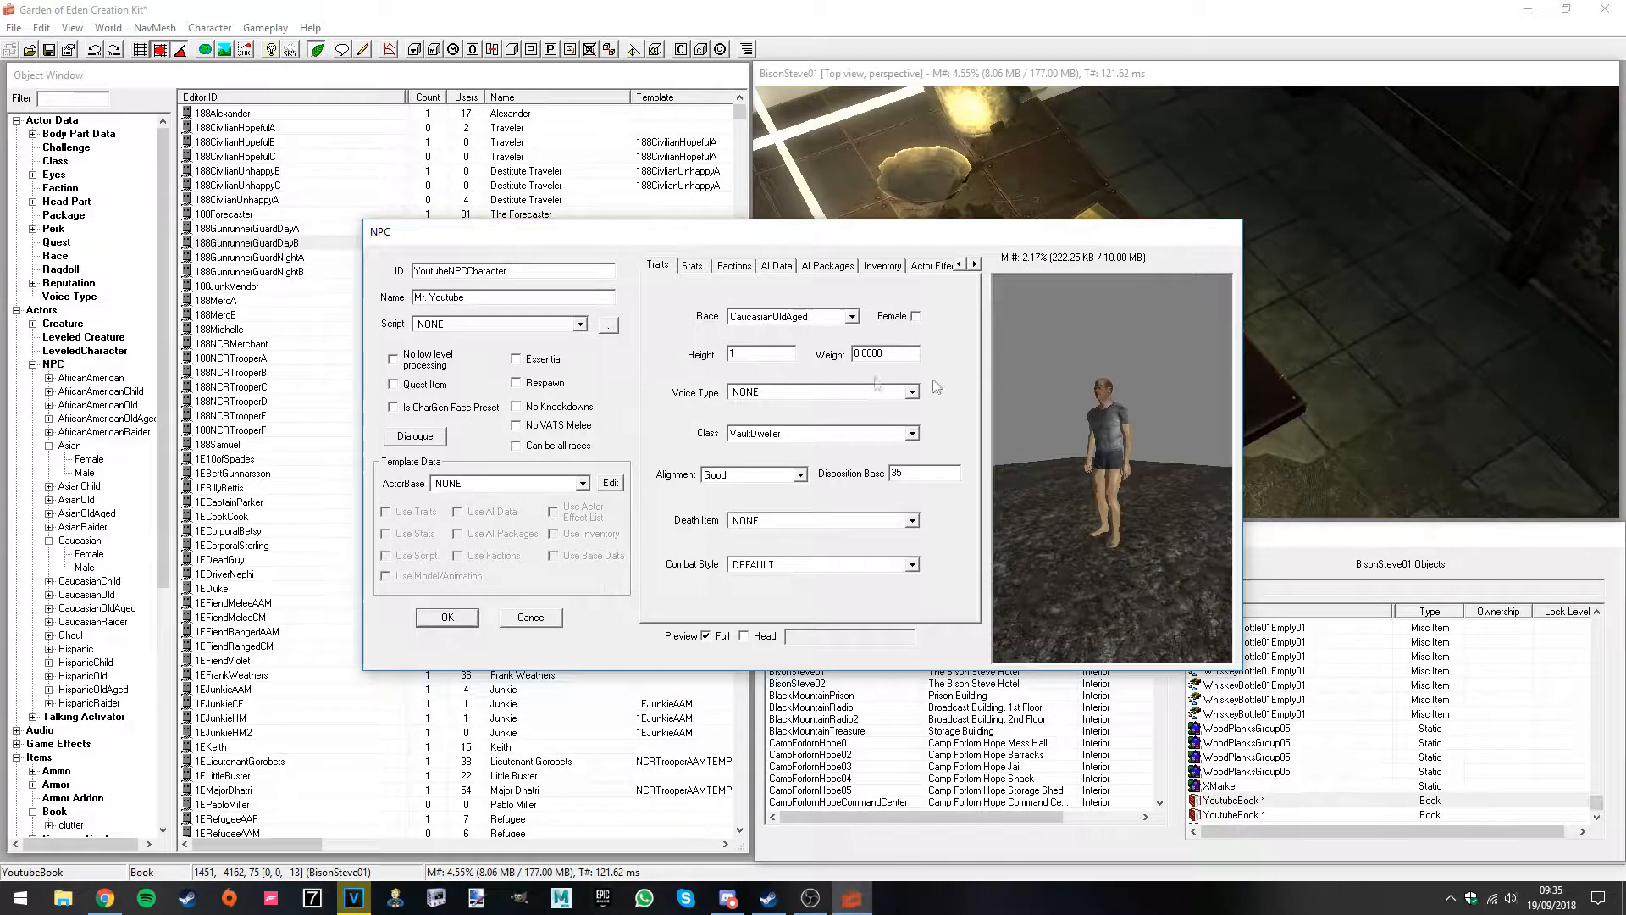
drag(775, 353, 634, 342)
text(2)
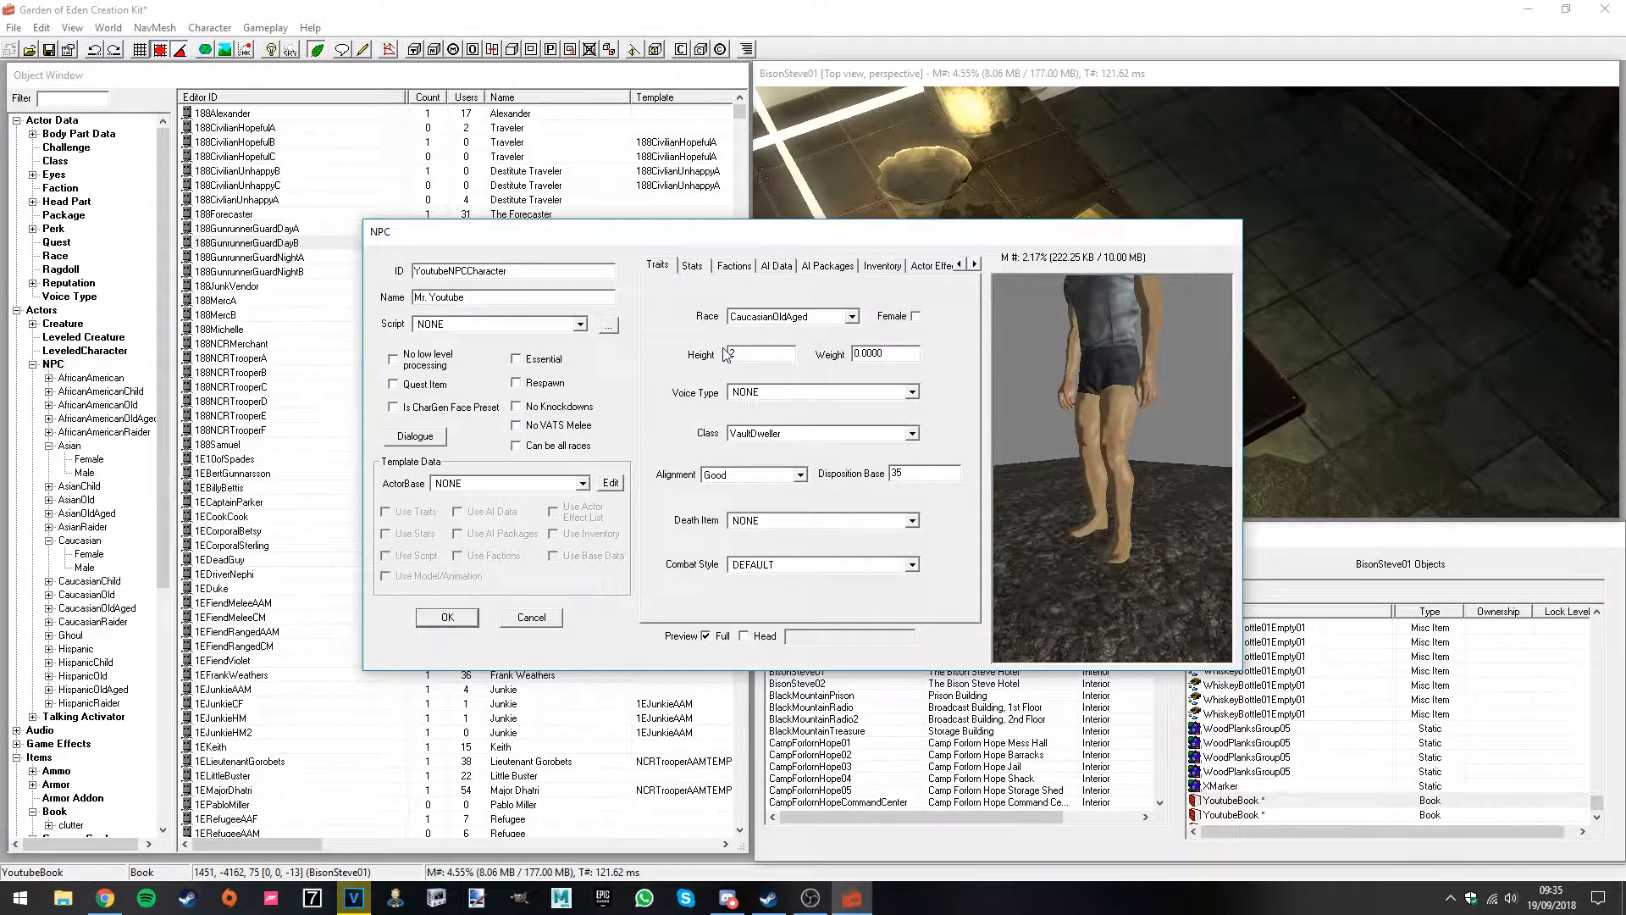
key(BackSpace)
text(0.1)
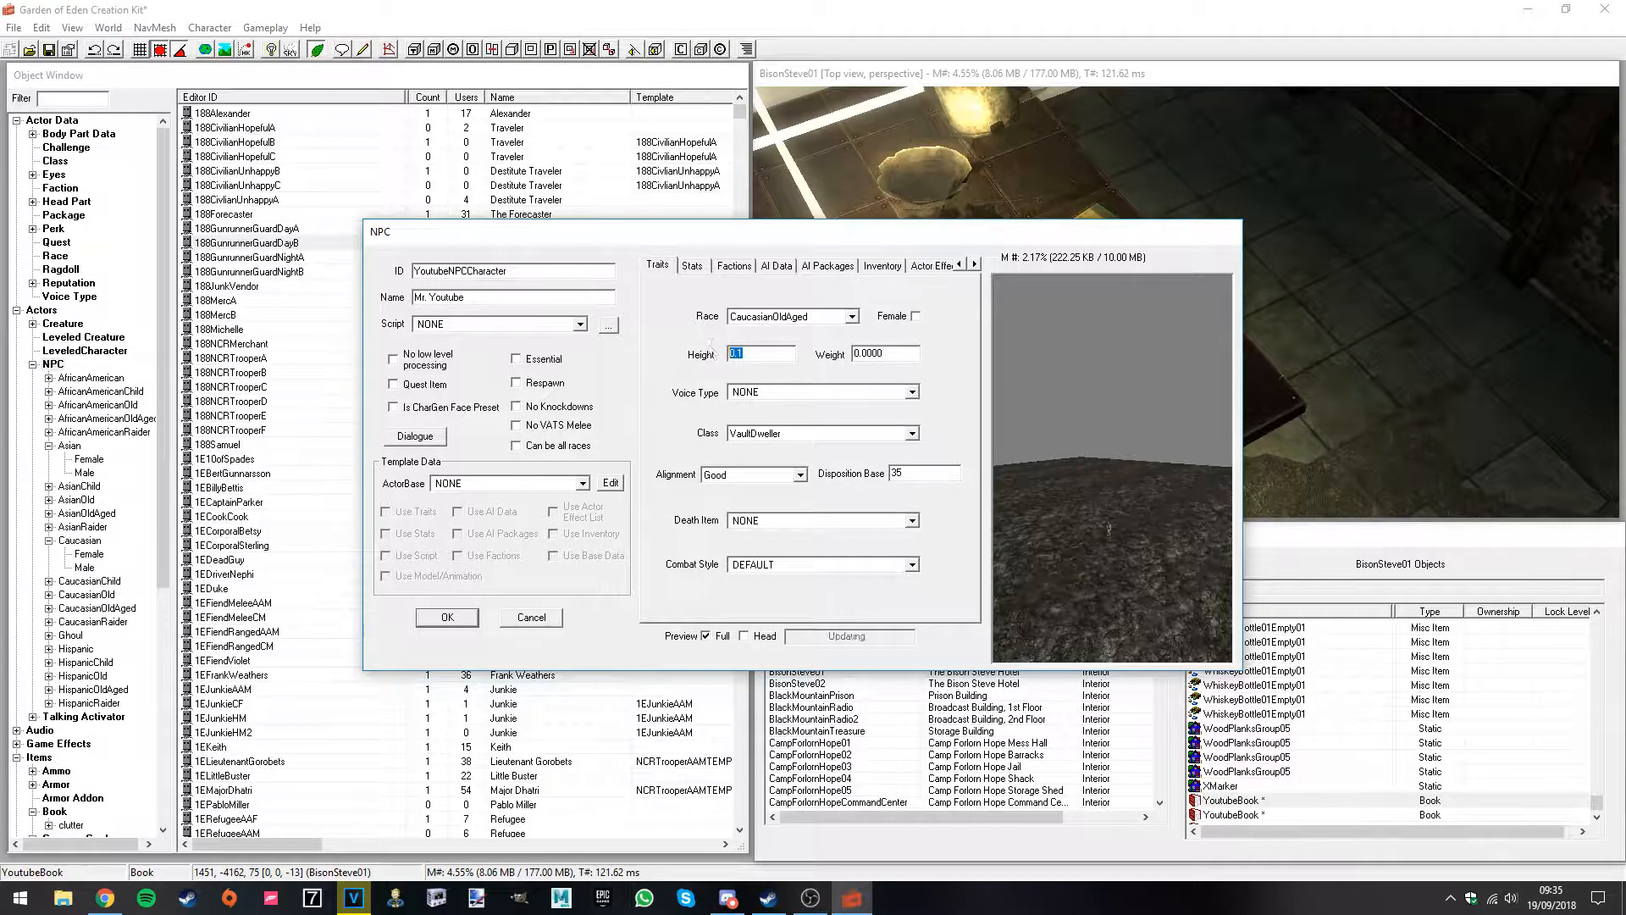
Step: Set the NPC's height to 1 and race to Caucasian
text(1)
click(852, 316)
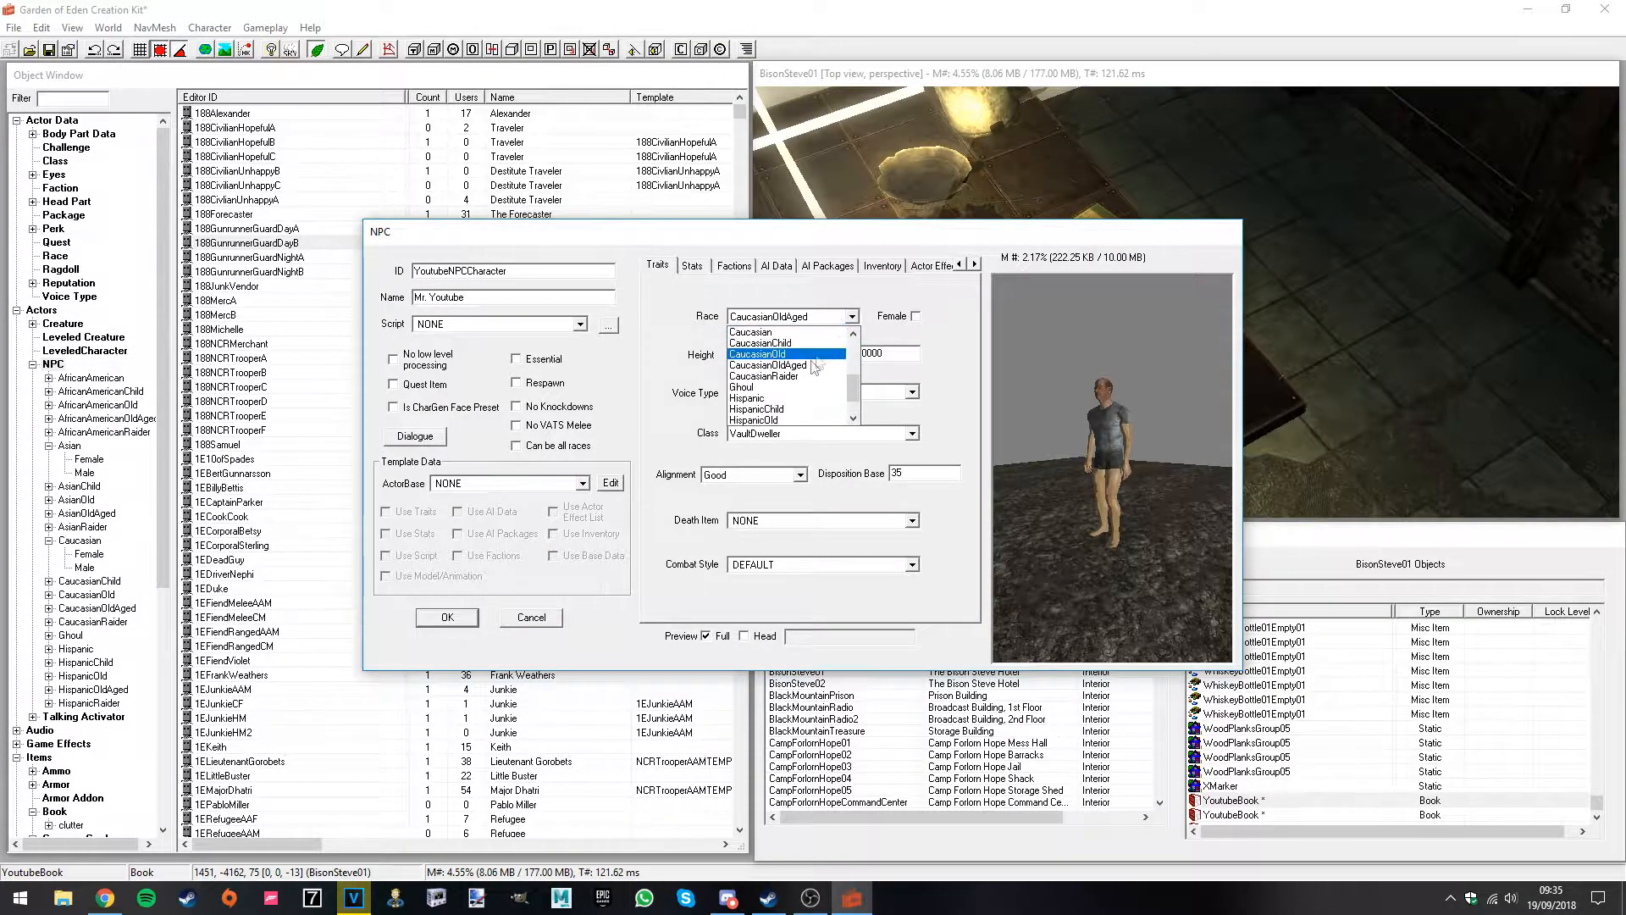
click(766, 331)
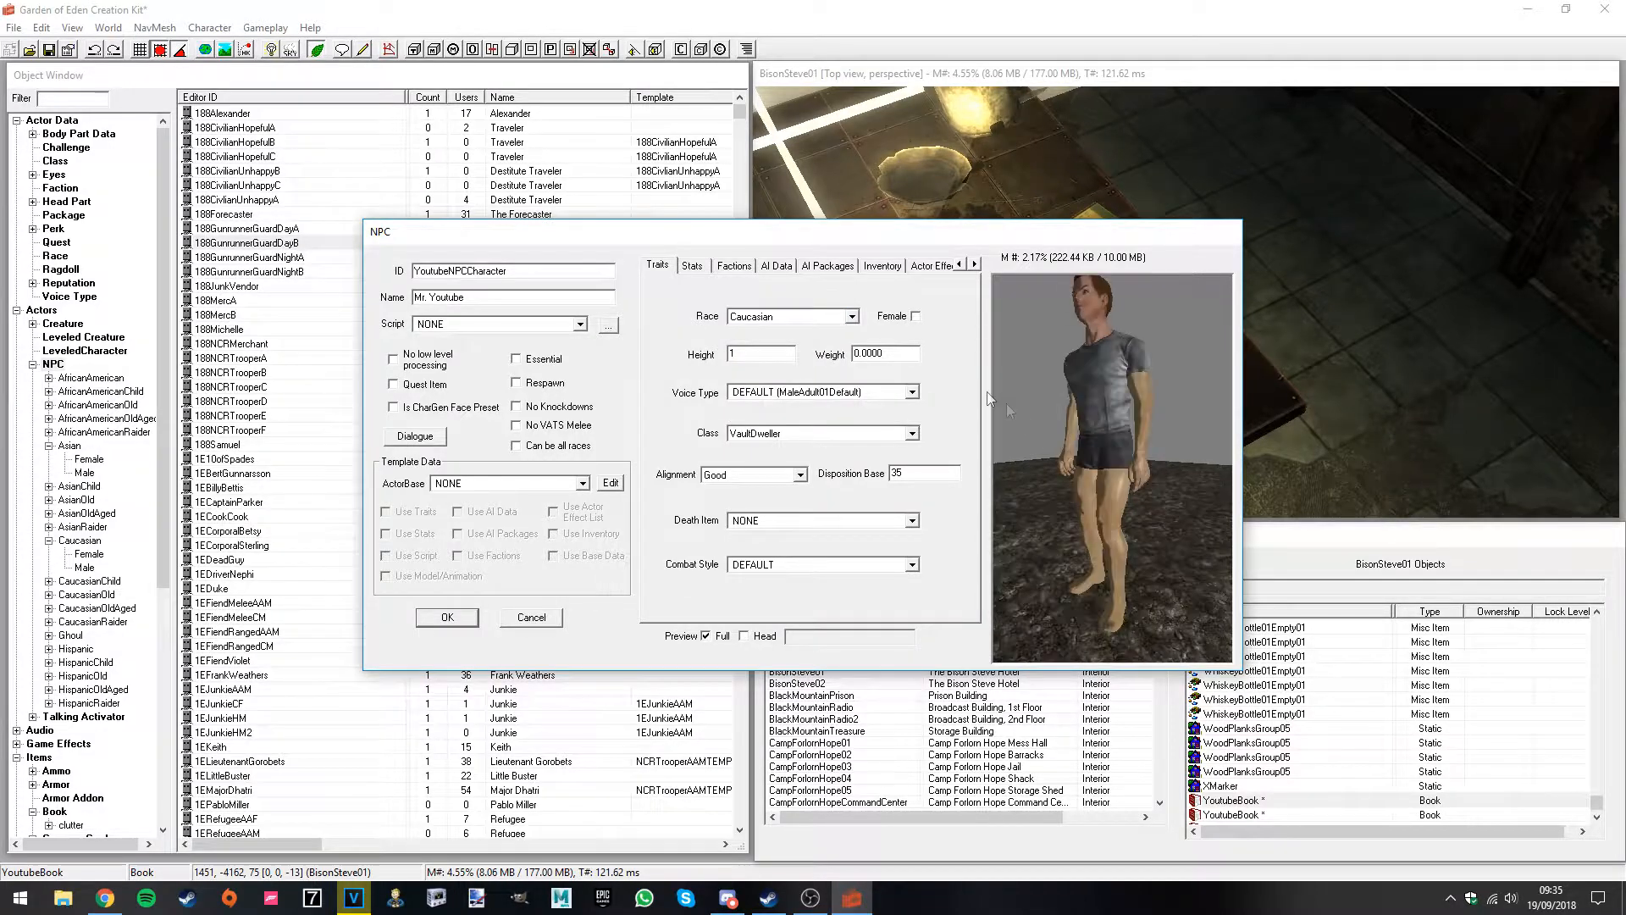
Step: Set the NPC's level to 10 and its Strength and Perception attributes to 7 in the stats
click(692, 265)
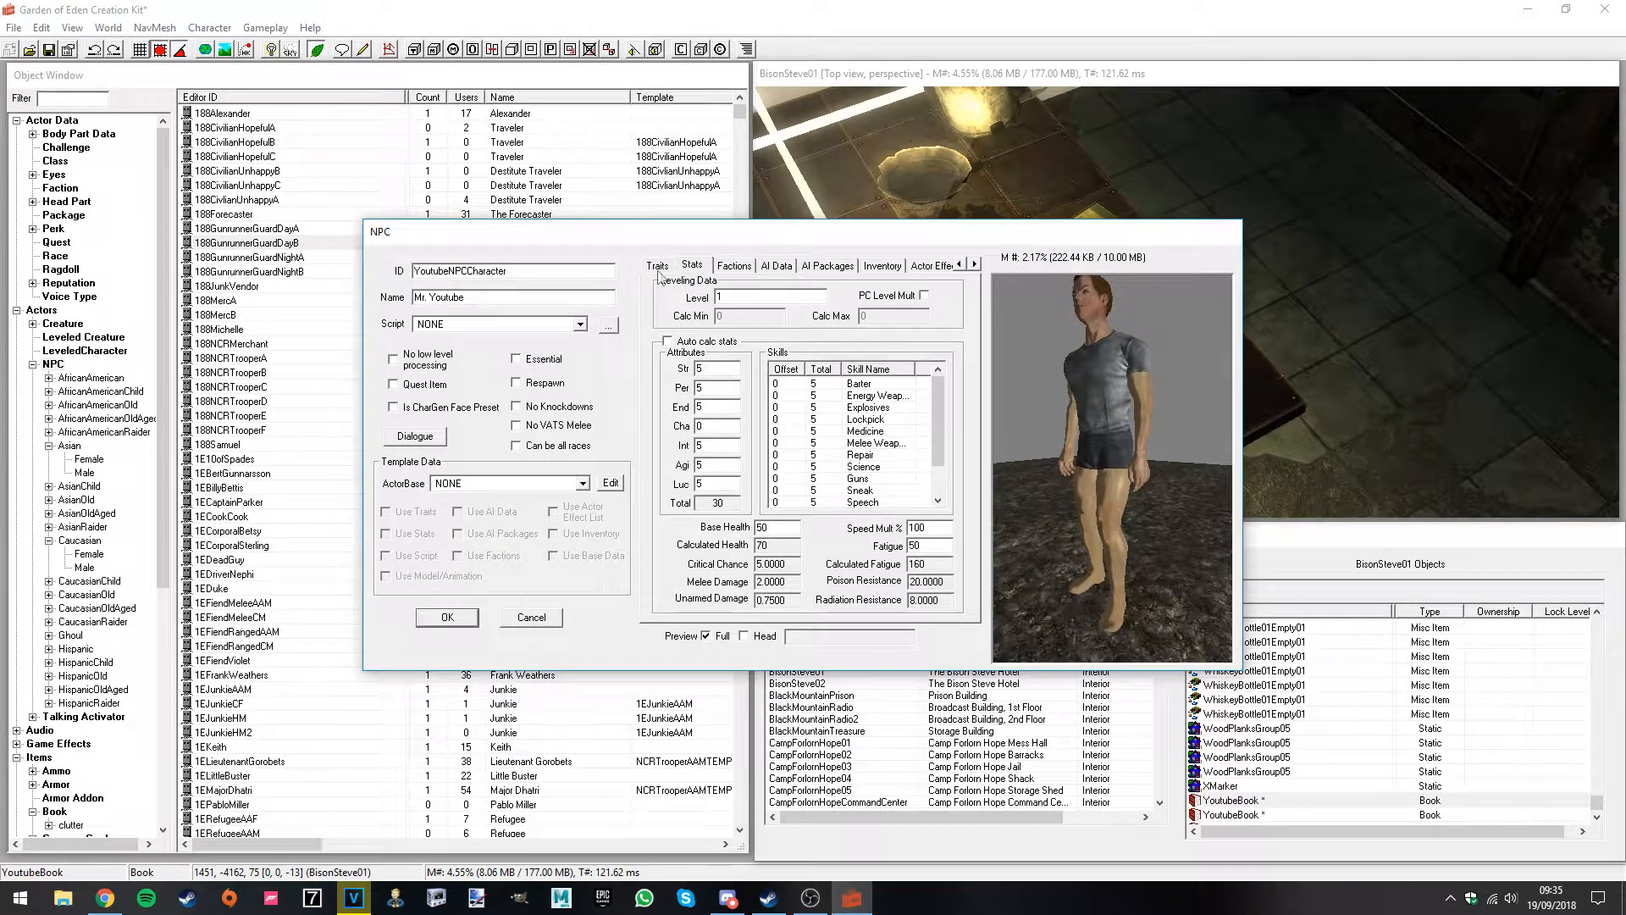
shift+middle_drag(1066, 386, 1085, 398)
mouse_move(1046, 341)
middle_down()
mouse_move(1044, 362)
mouse_move(1052, 349)
middle_up()
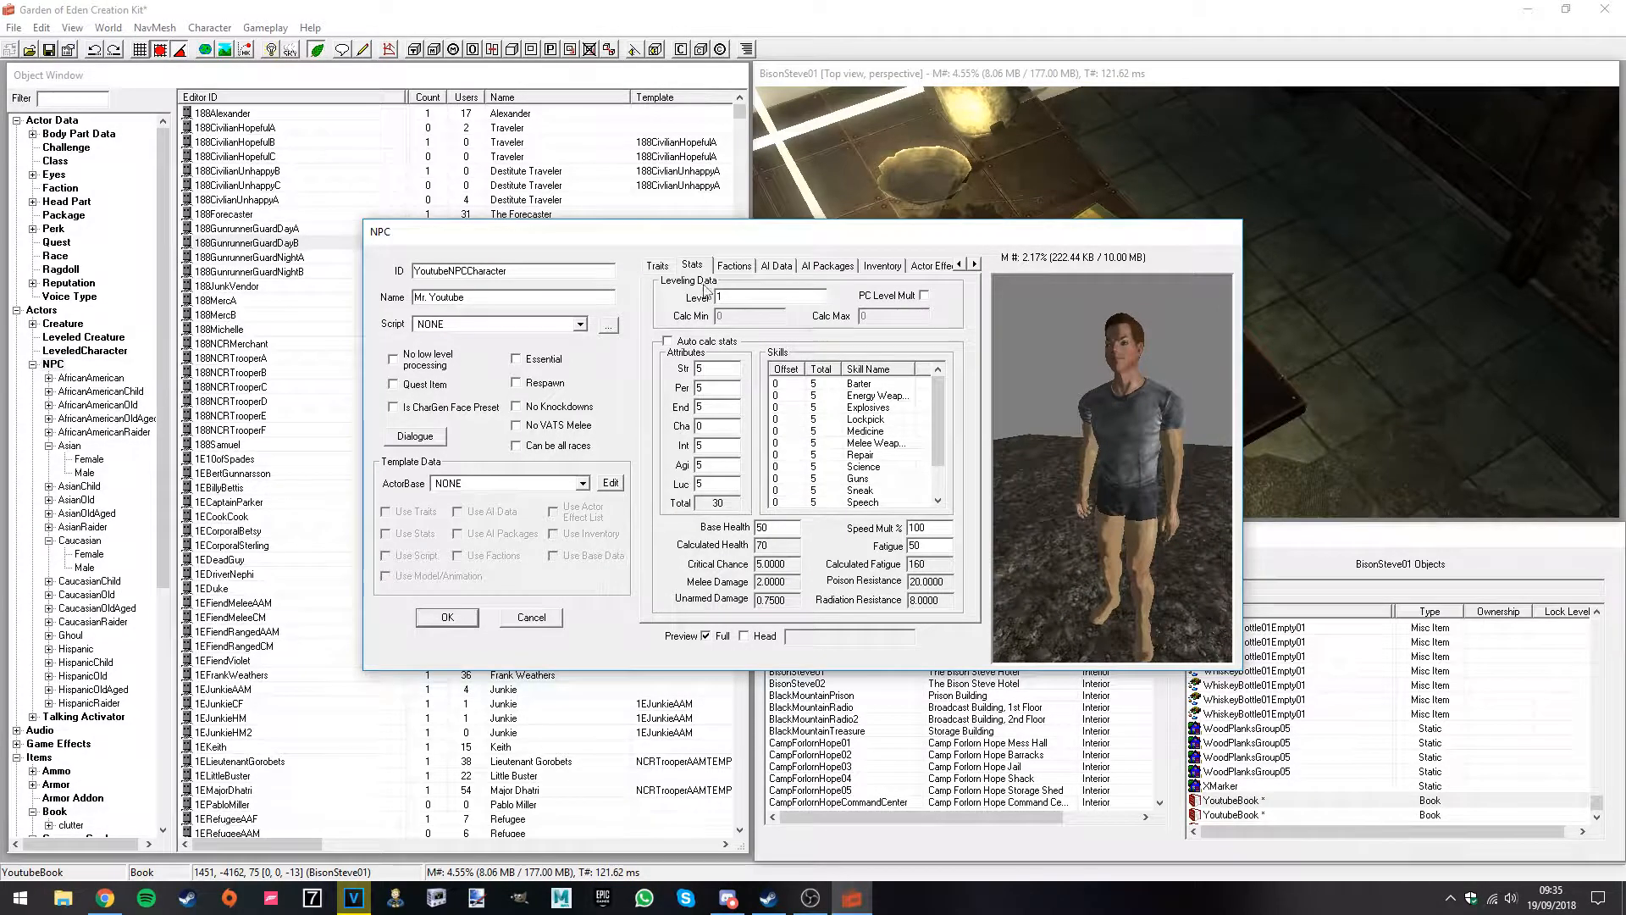
click(667, 267)
click(690, 266)
text(10)
text(7)
key(Tab)
text(7)
Step: Look through the NPC's skill list and set the Charisma attribute to 5
click(716, 428)
click(725, 505)
click(809, 394)
click(808, 386)
click(793, 419)
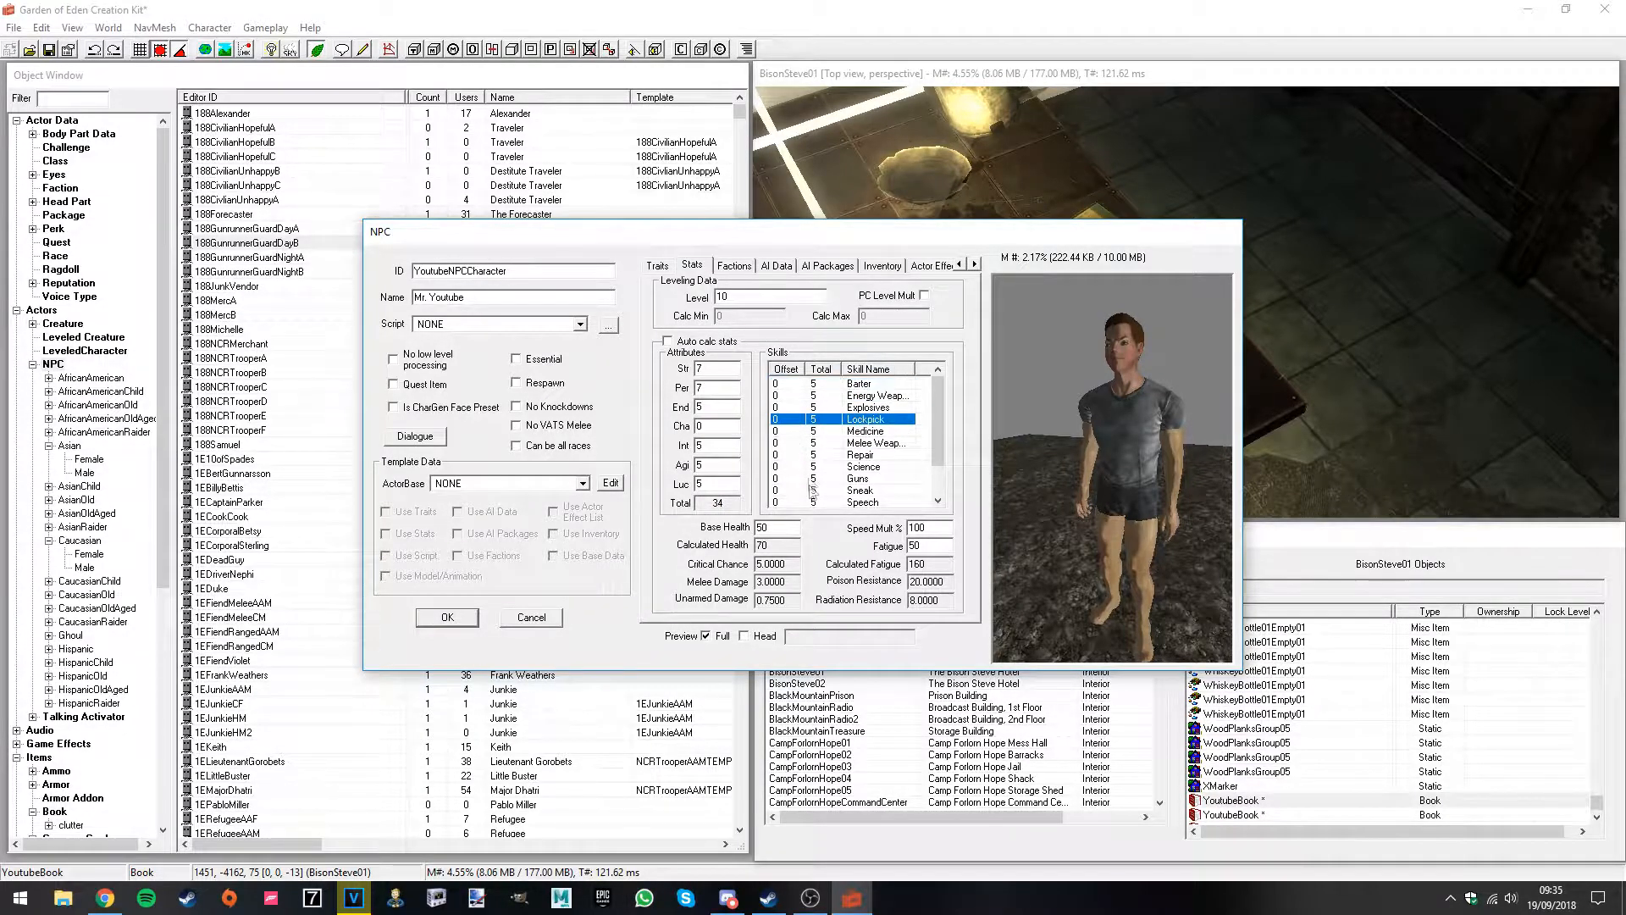
click(807, 488)
scroll(809, 484, down, 1)
click(793, 479)
double_click(715, 425)
text(5)
click(837, 432)
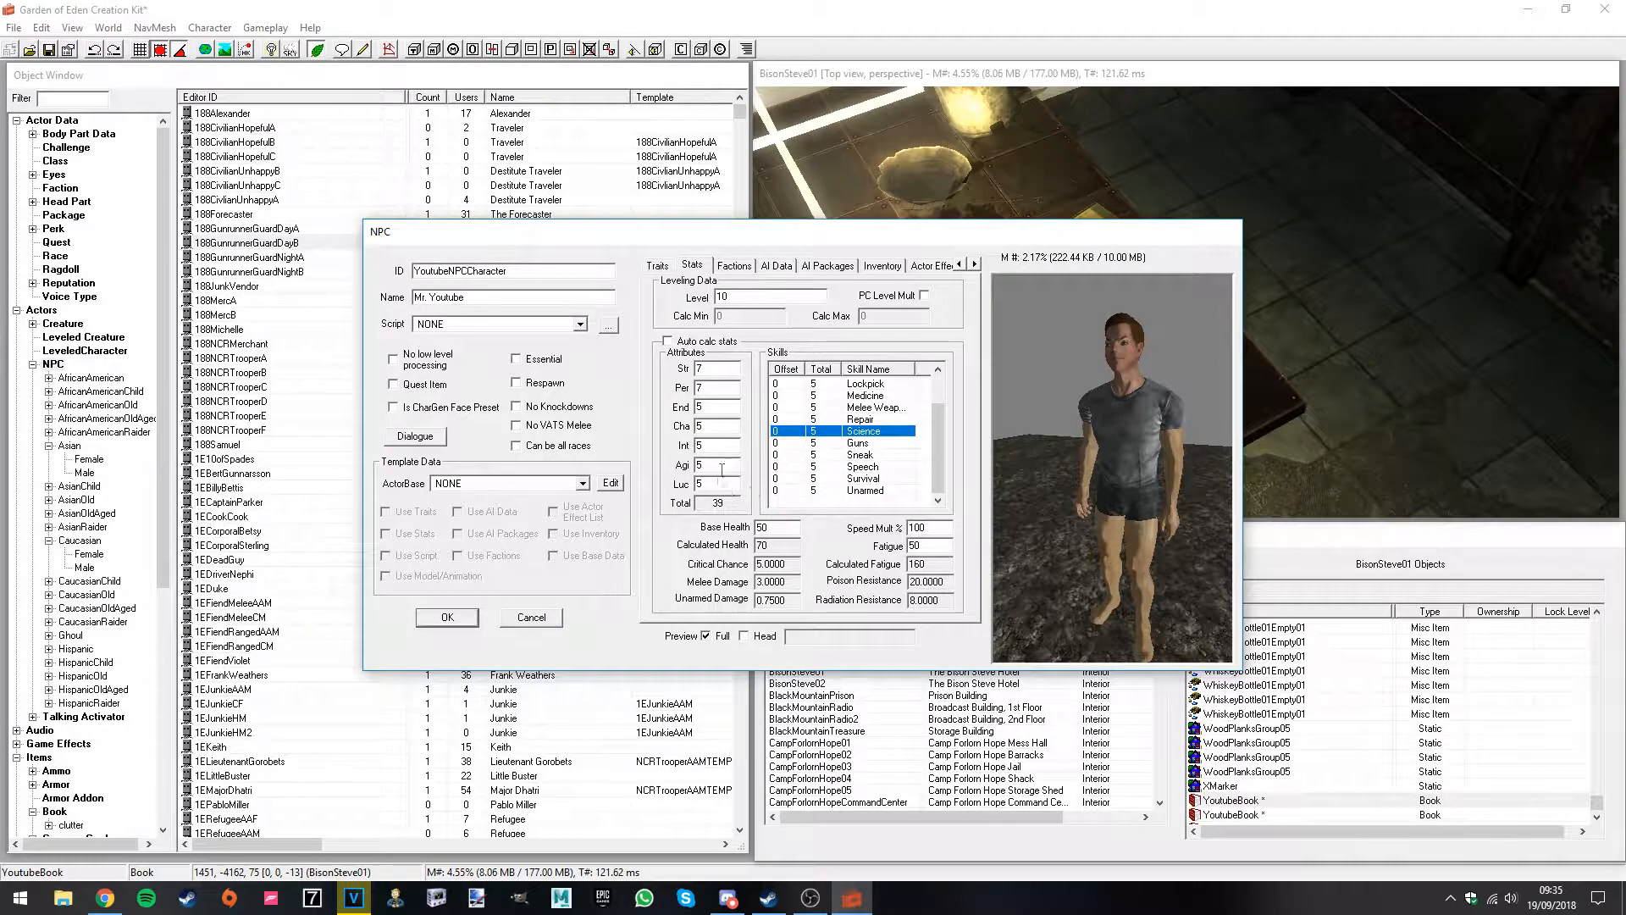
scroll(830, 419, up, 1)
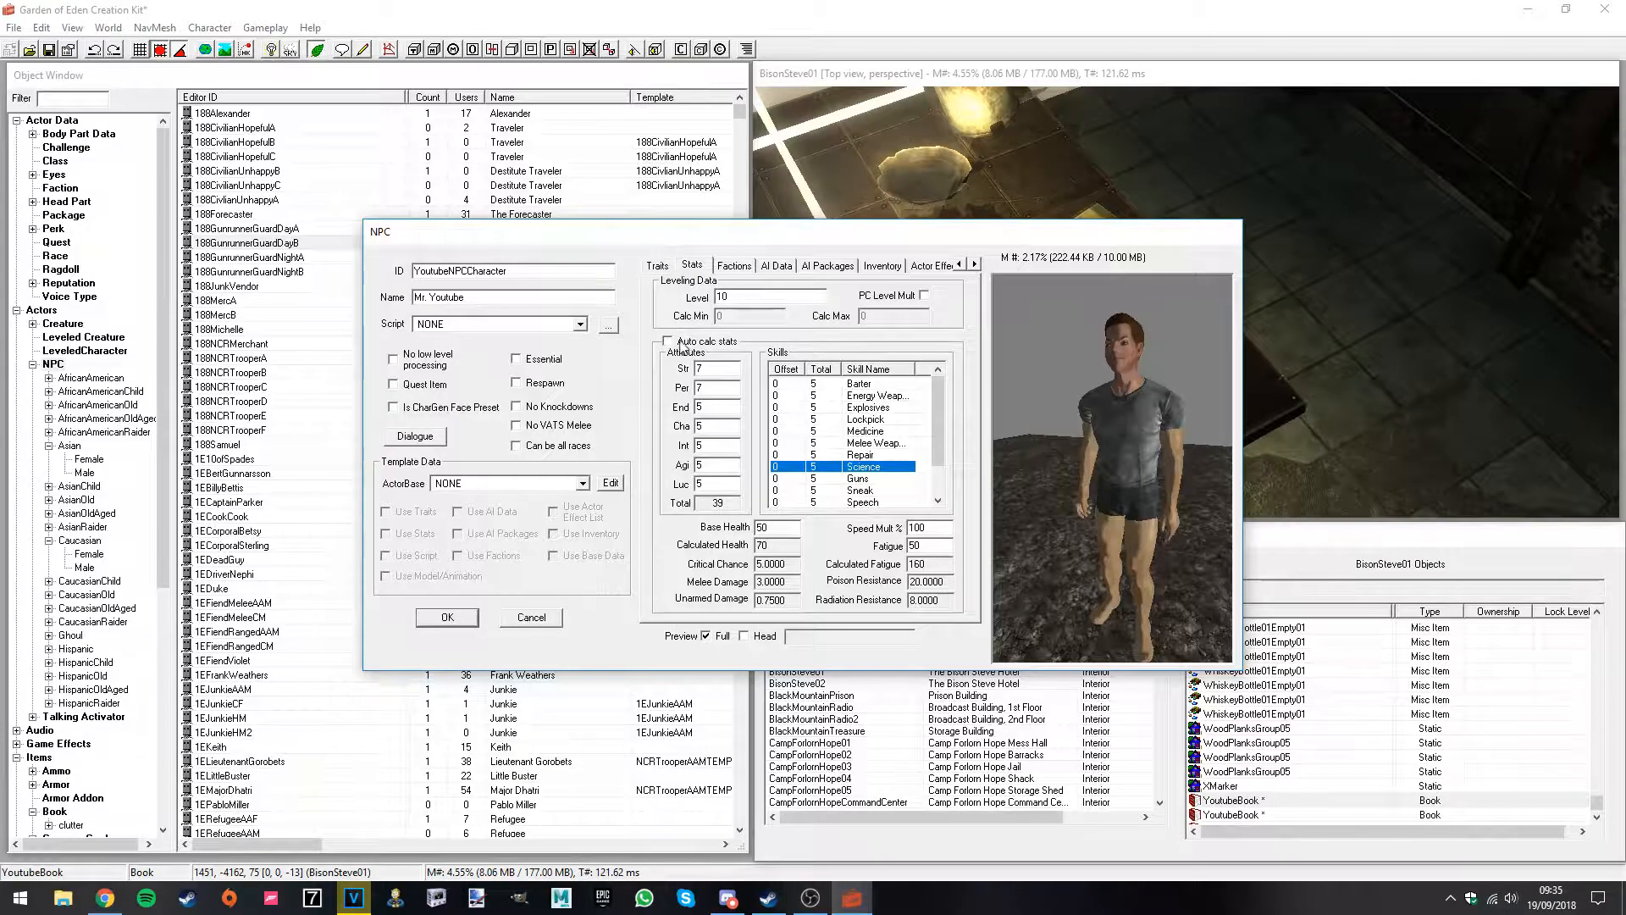
Step: Enable automatic stat calculation and try to set the Science skill to 100
click(703, 346)
scroll(817, 432, down, 1)
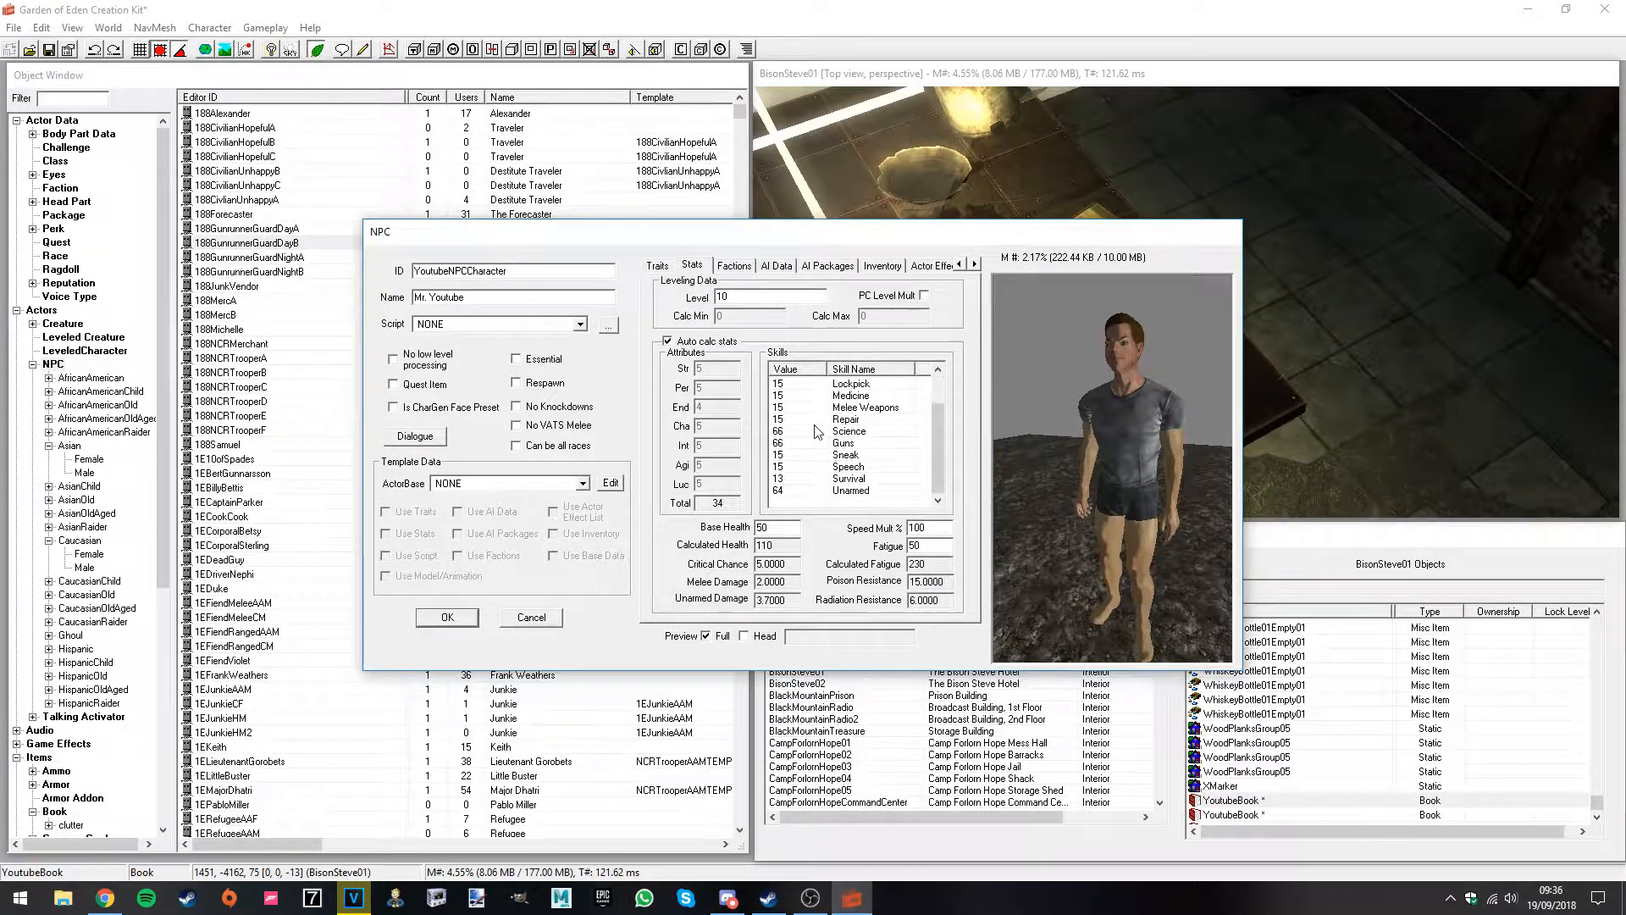
click(790, 443)
click(791, 444)
click(792, 433)
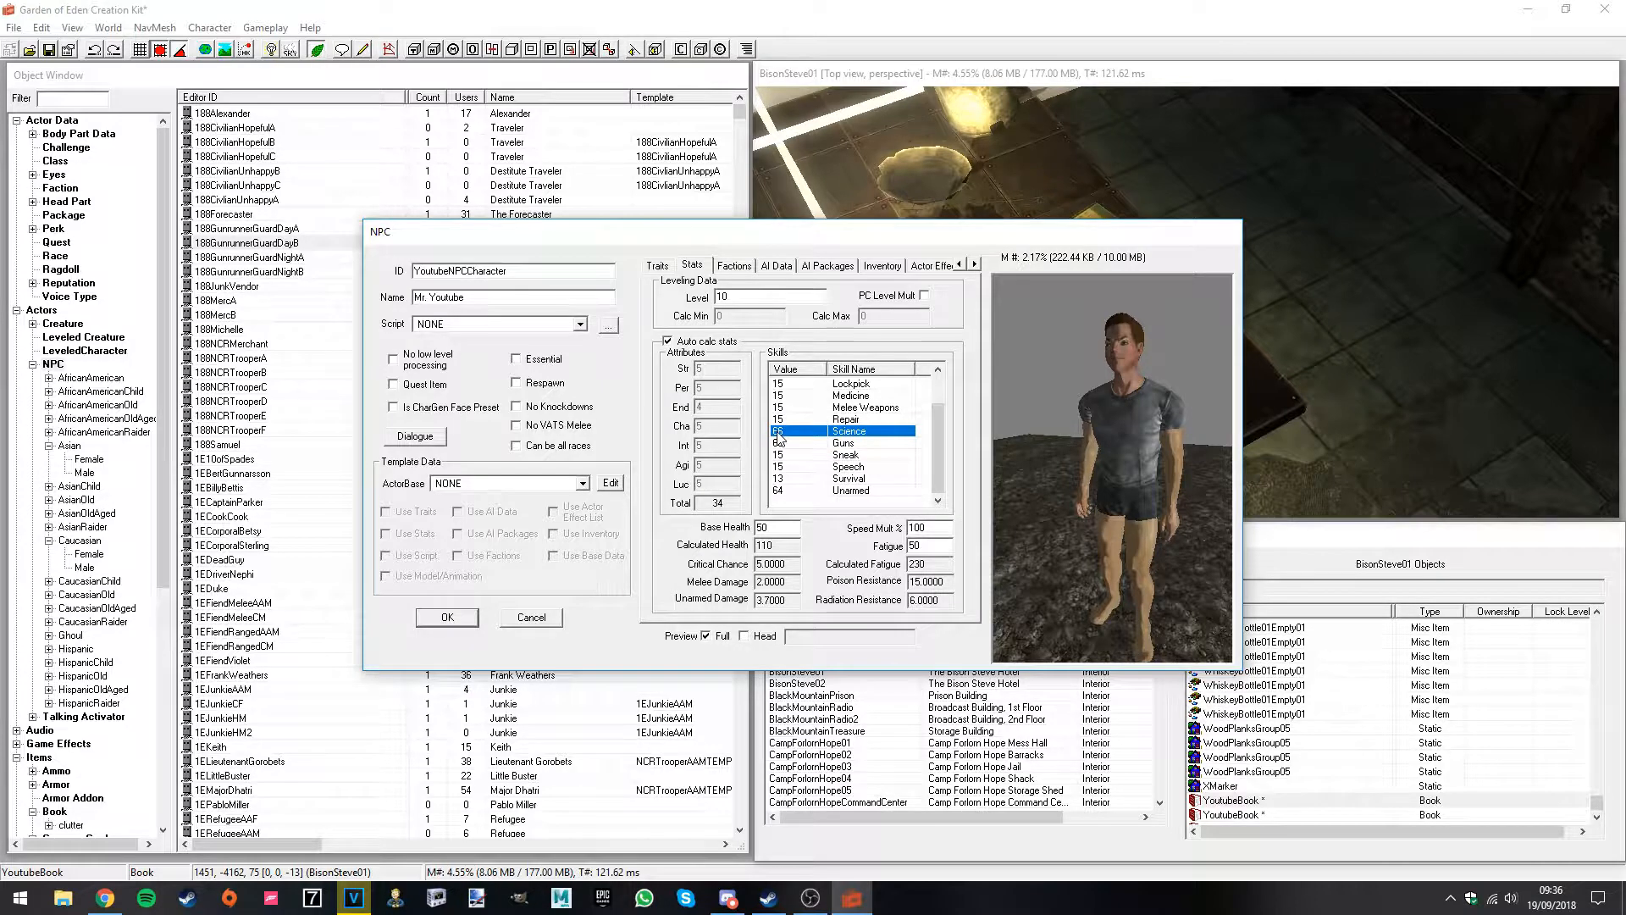
click(777, 432)
text(100)
key(Return)
click(777, 432)
text(100)
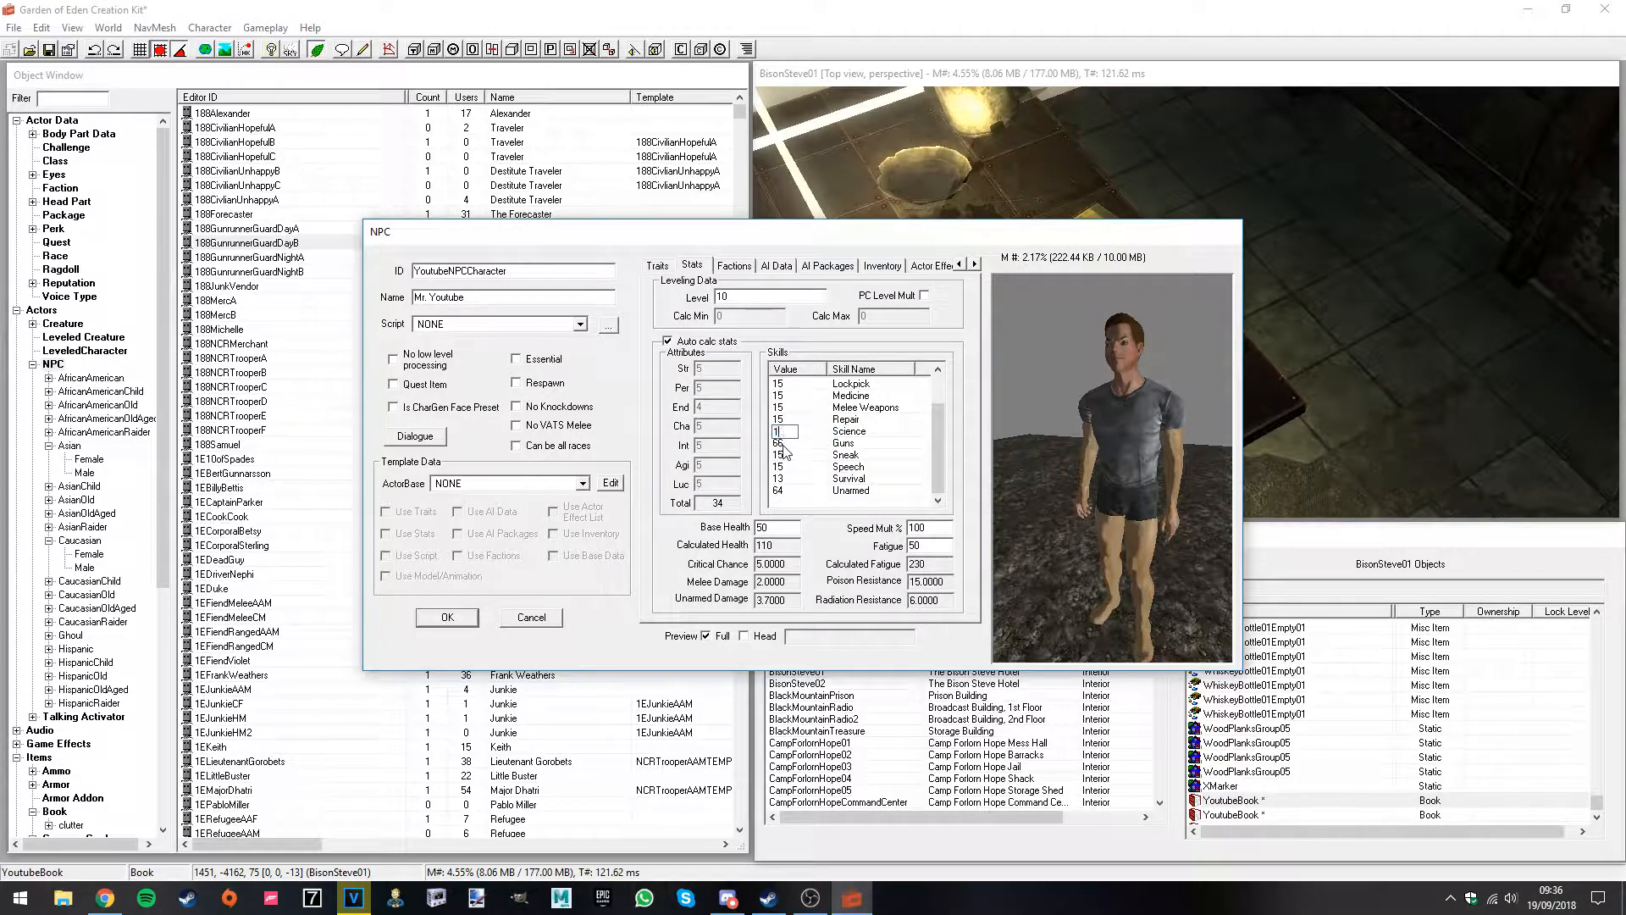
key(Return)
Step: Turn off automatic stat calculation and set the Medicine skill offset to 100
click(717, 343)
click(817, 433)
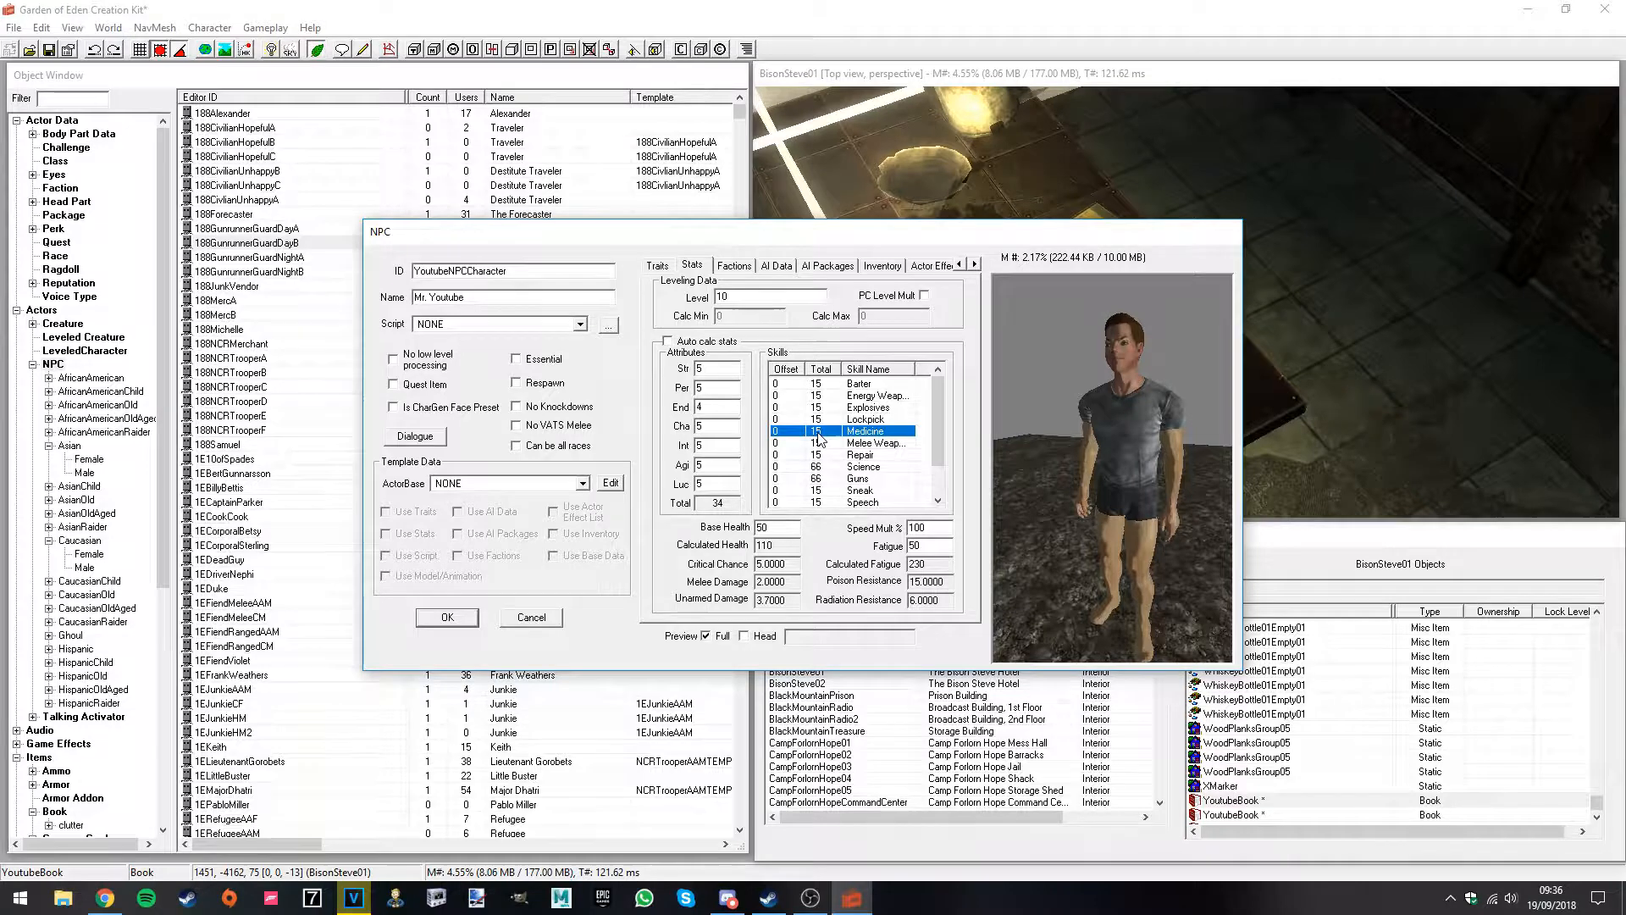
click(817, 434)
text(100)
key(Return)
Step: Set the Repair skill offset to 85
scroll(800, 455, down, 1)
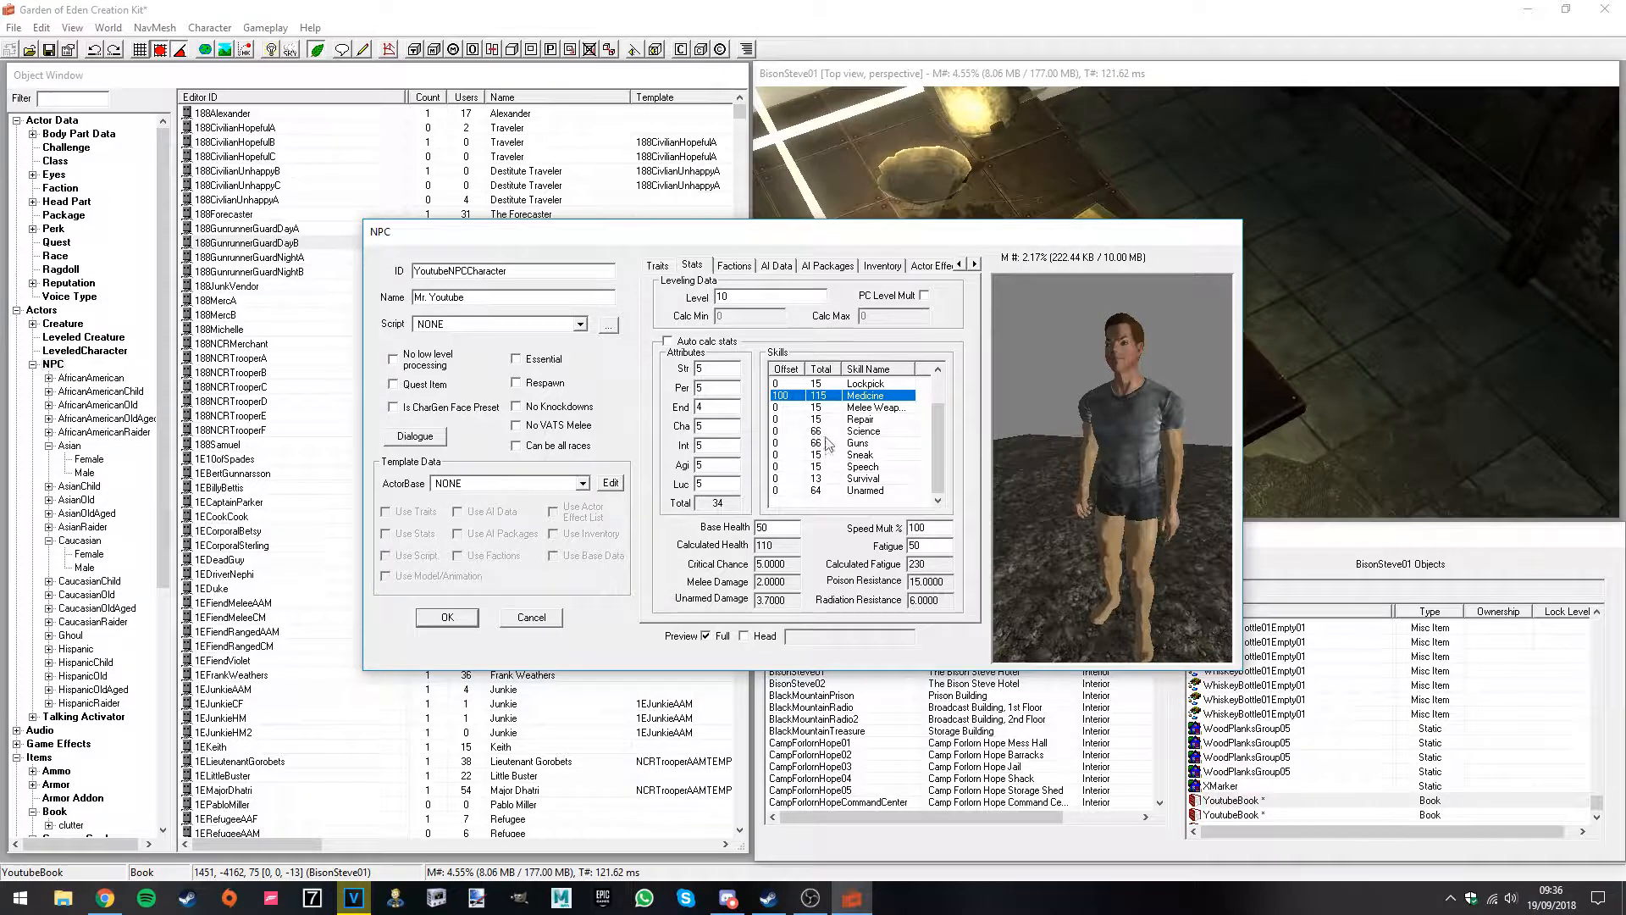
click(852, 421)
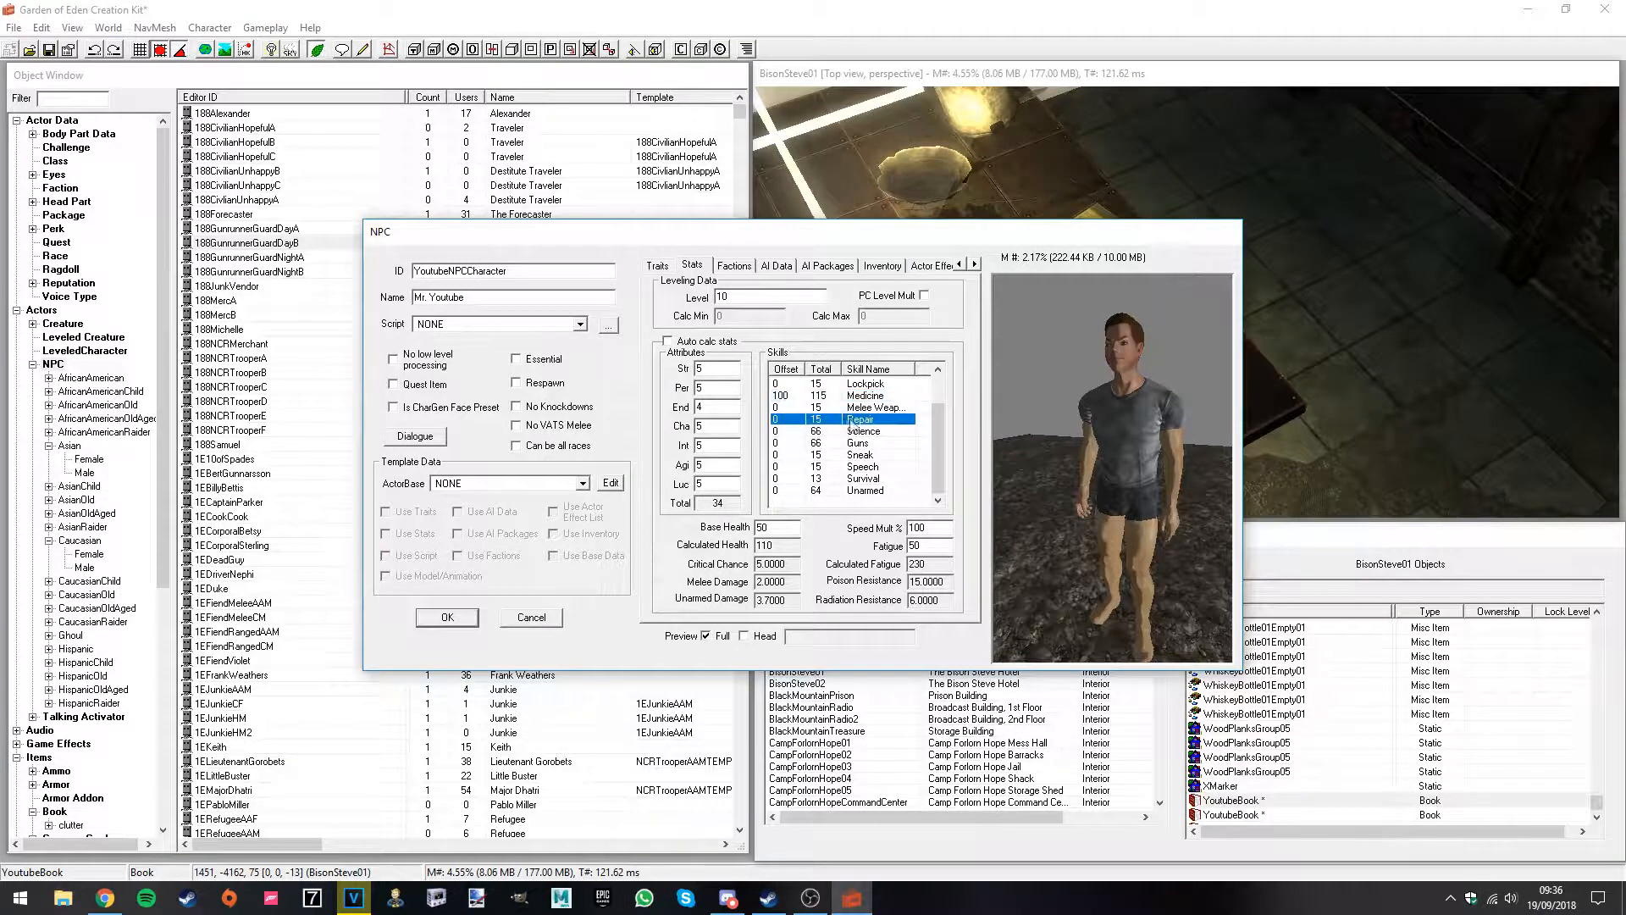
double_click(777, 420)
text(85)
key(Return)
Step: Set the Science skill offset to 34
scroll(830, 420, up, 1)
click(777, 468)
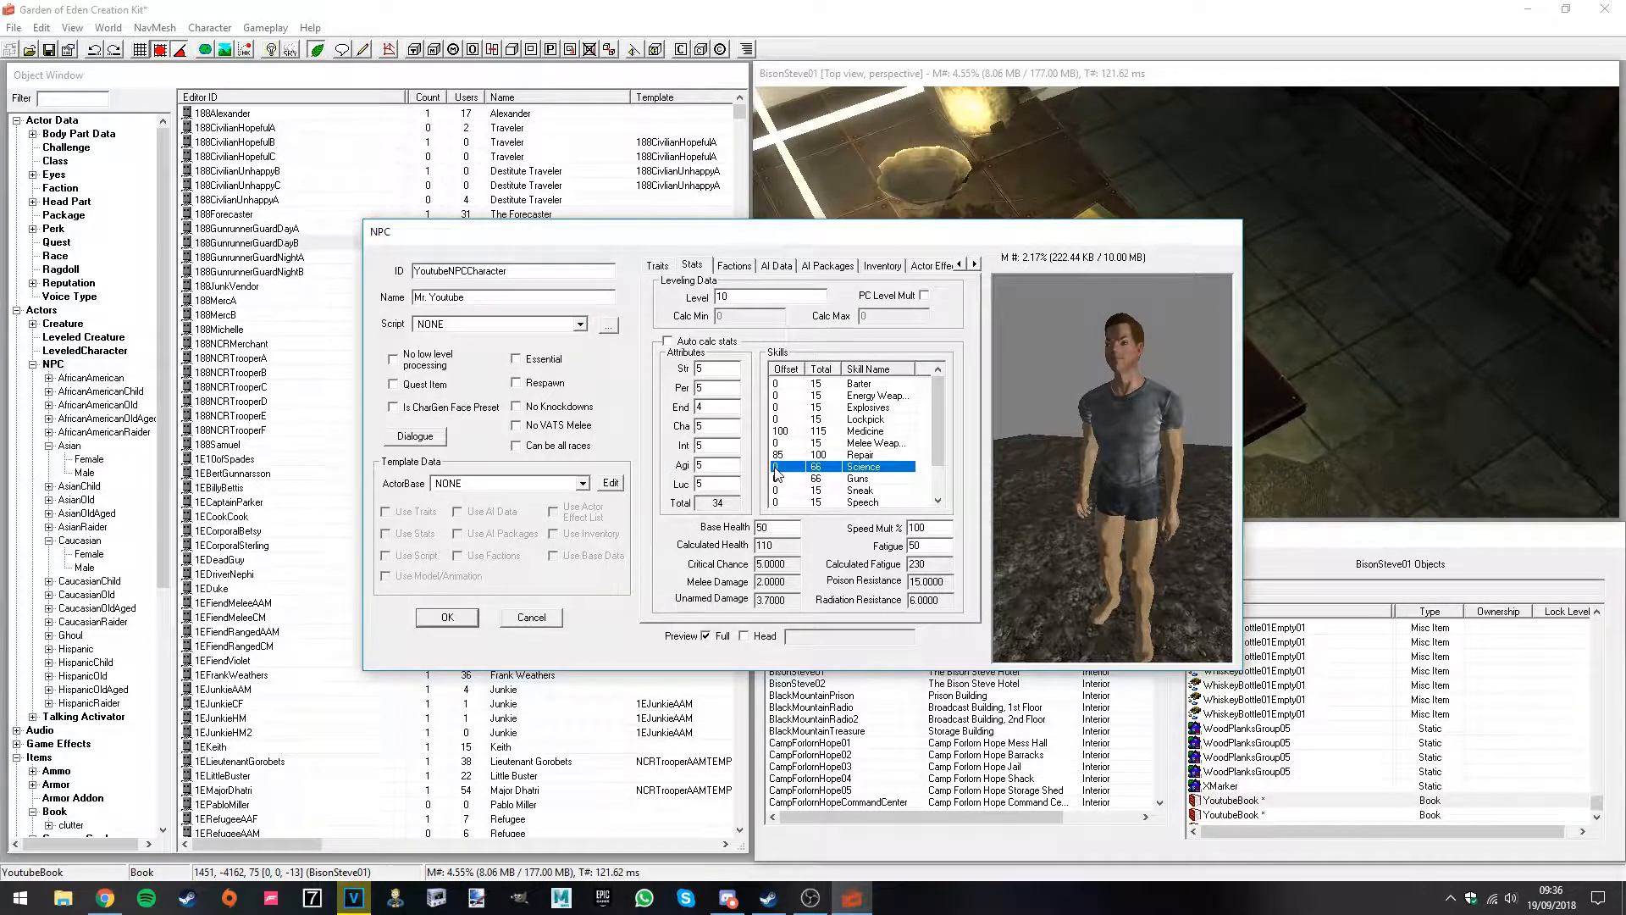
click(777, 468)
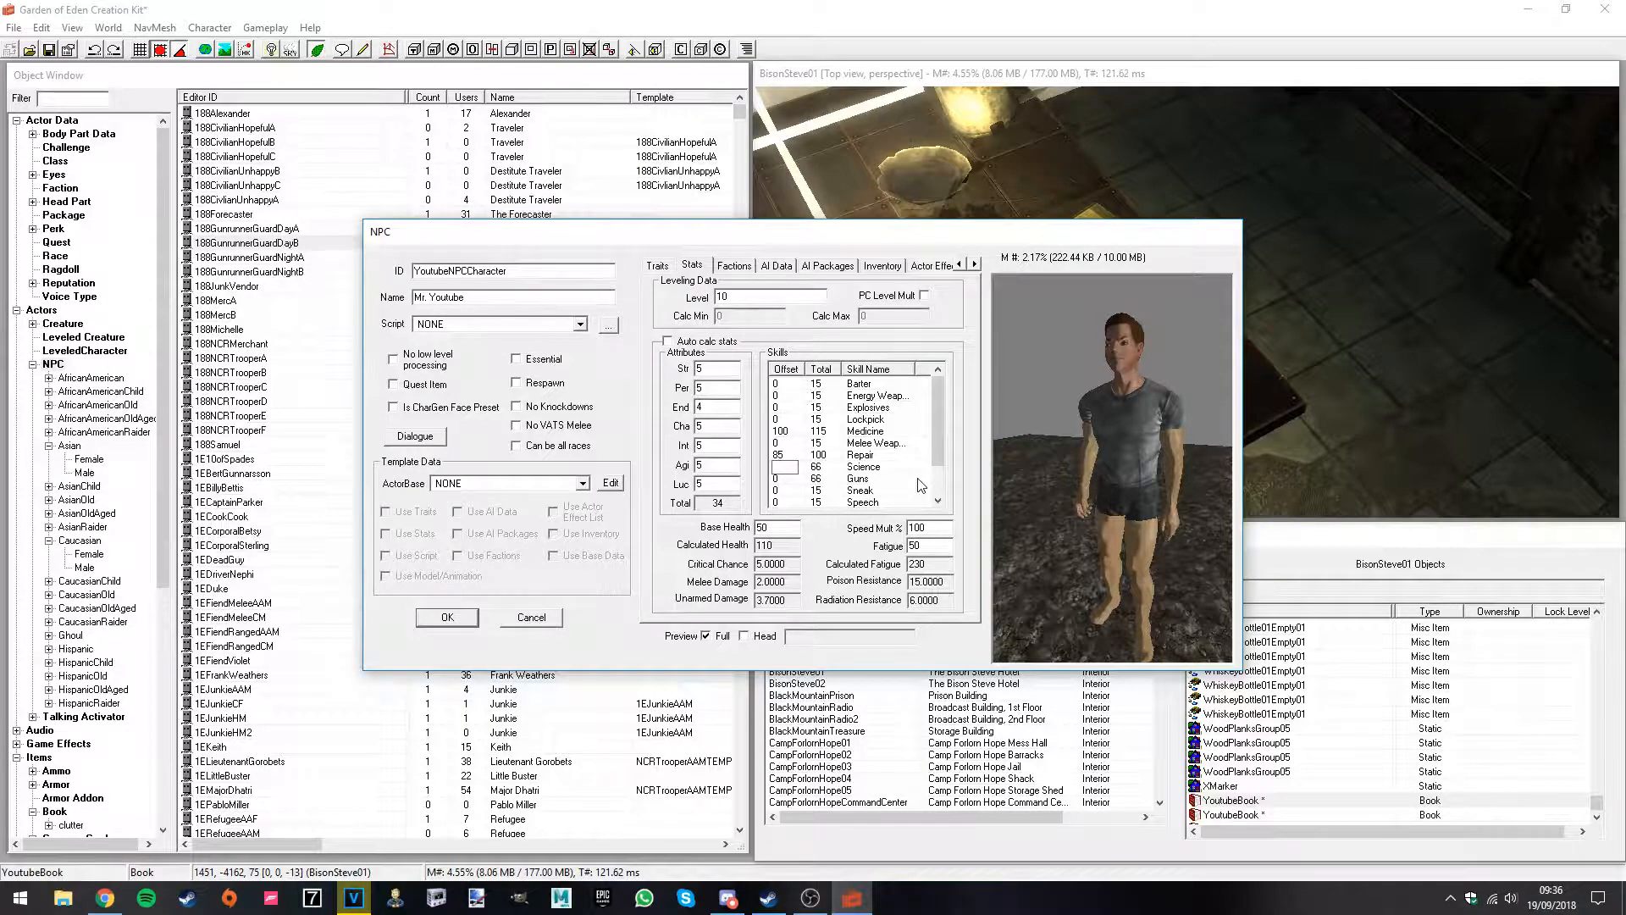
text(34)
key(Return)
click(785, 407)
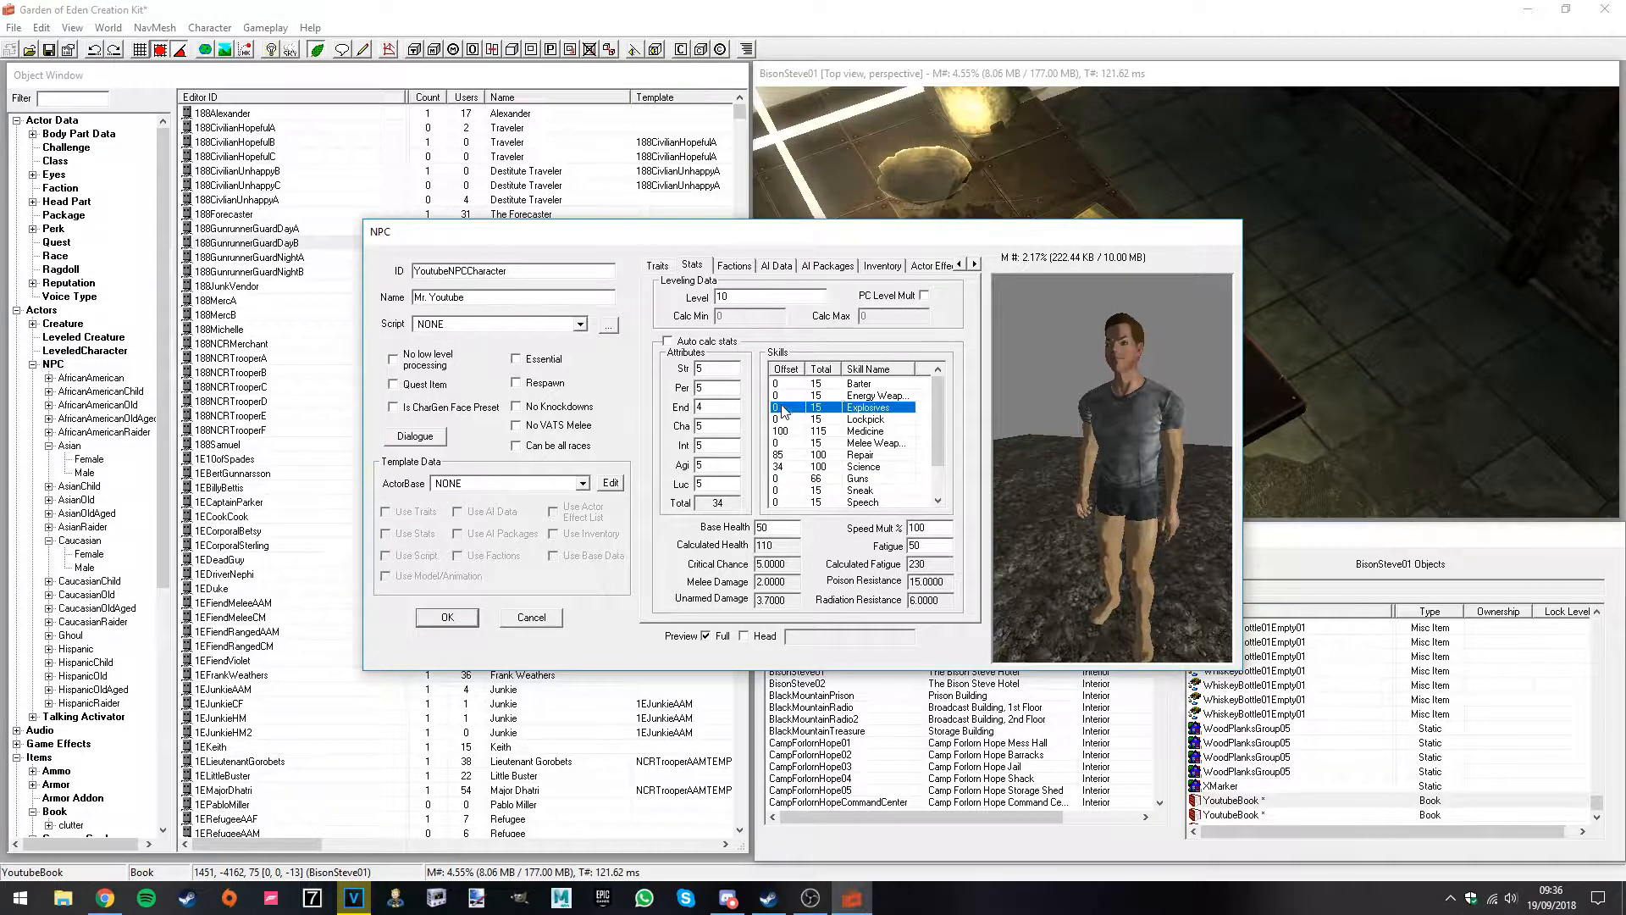
Step: Enable PC Level Mult with a level multiplier of 0.5 and a Calc Max of 20
click(924, 295)
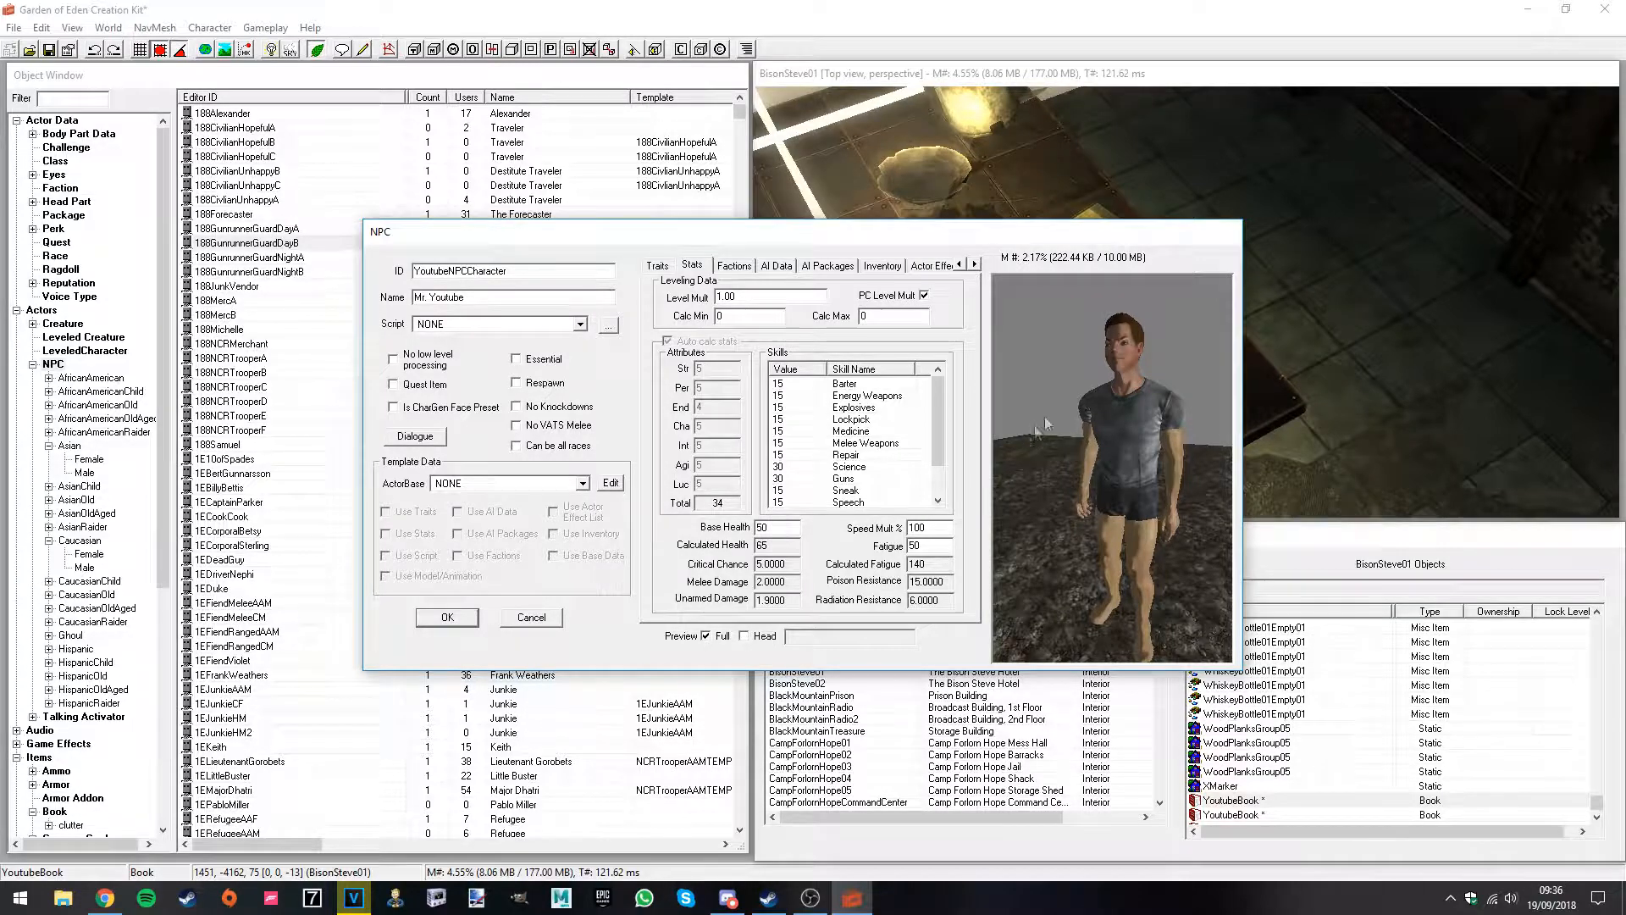
drag(1131, 446, 1123, 408)
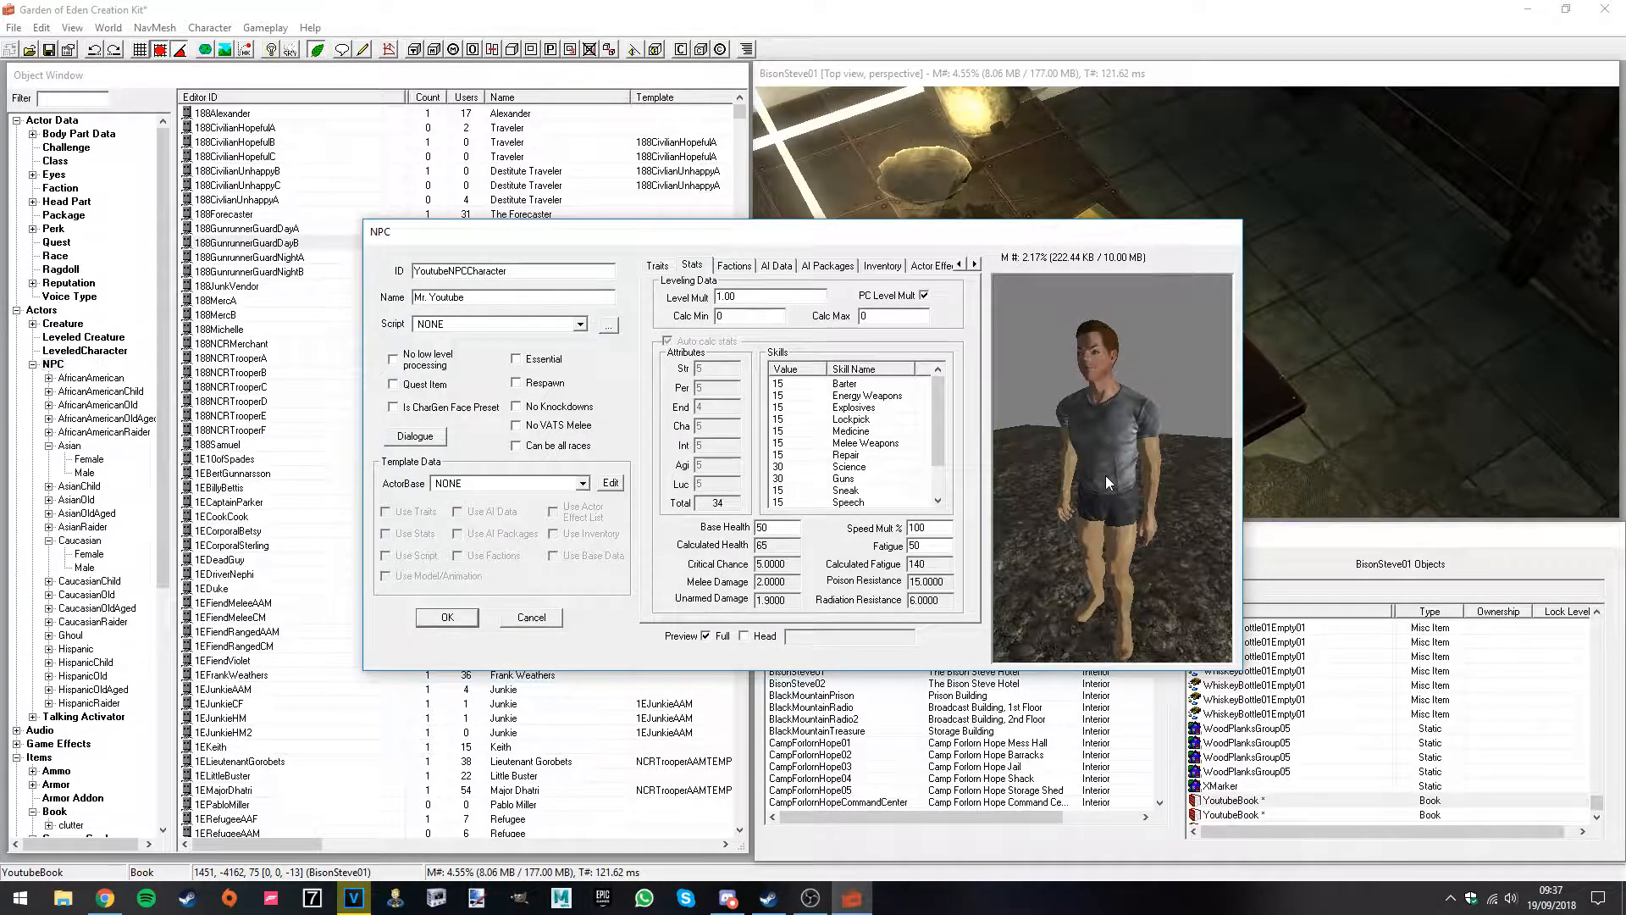
double_click(766, 301)
text(0.5)
click(756, 296)
drag(877, 316, 793, 319)
text(20)
drag(1194, 496, 1077, 430)
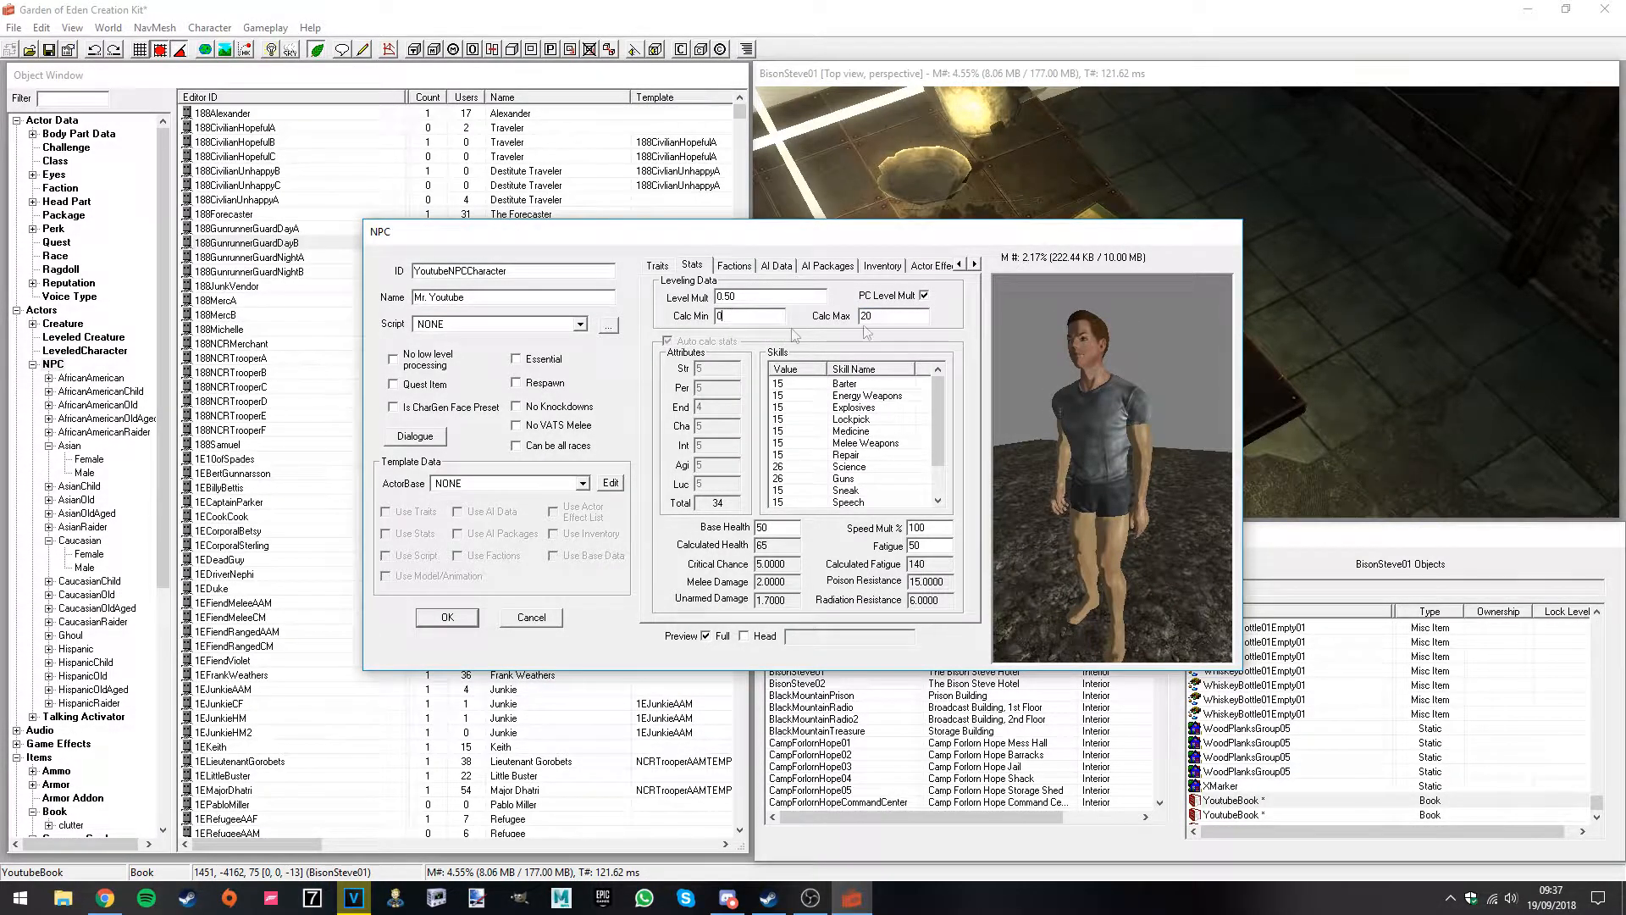
double_click(758, 299)
double_click(918, 320)
Step: Check whether the Barter, Medicine and other skill values can be edited with PC Level Mult enabled
click(794, 388)
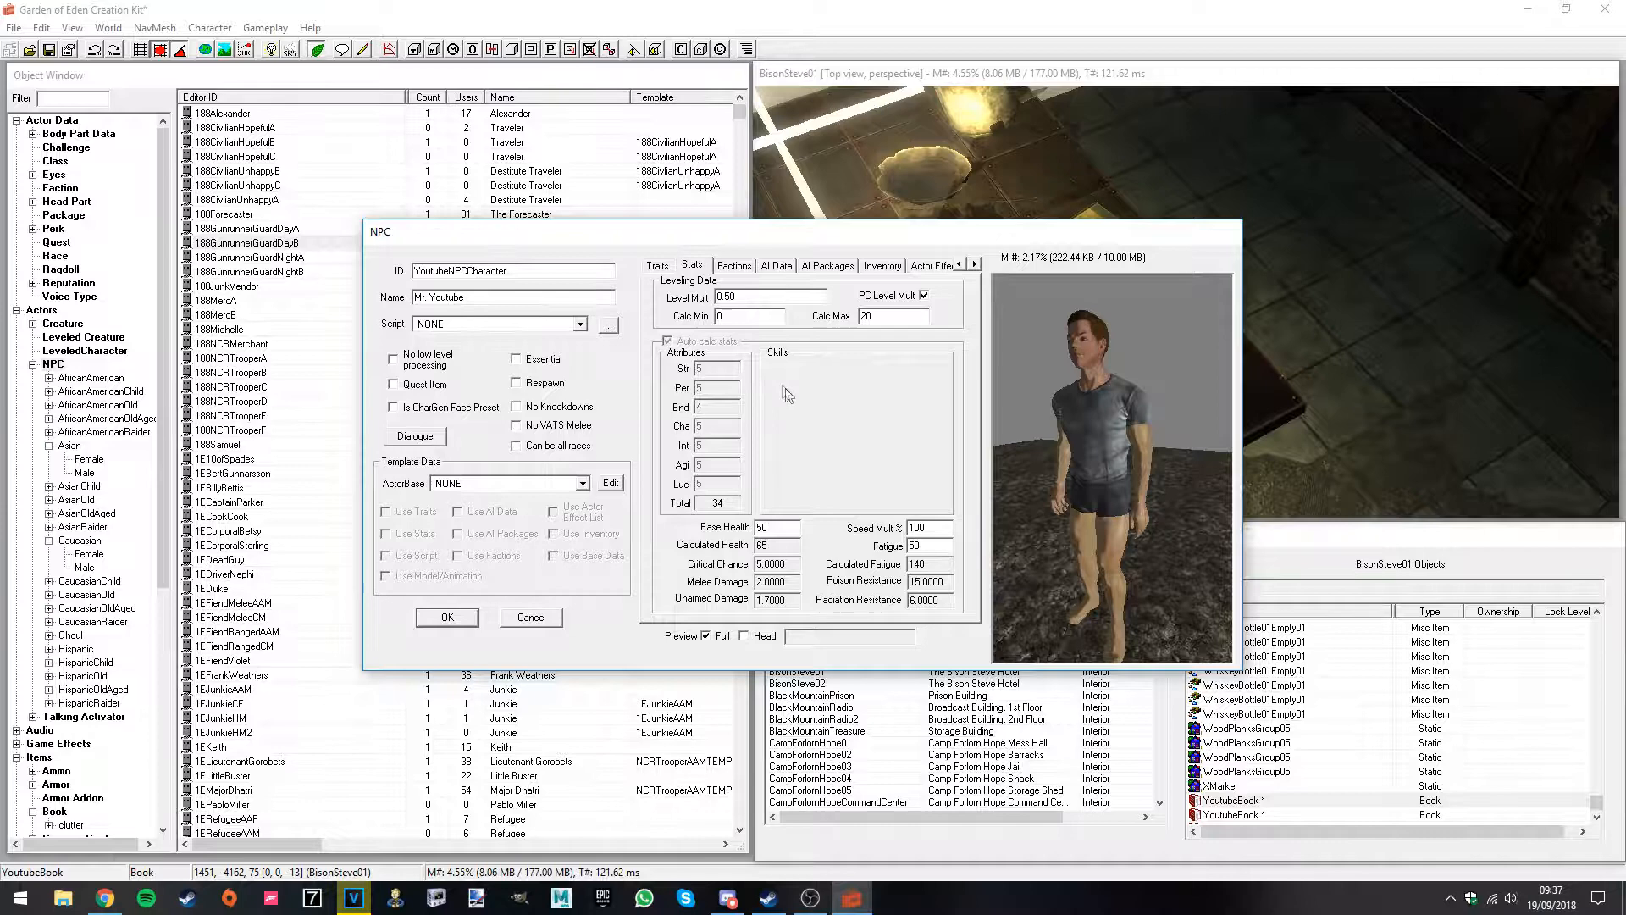
scroll(781, 433, down, 1)
click(781, 434)
scroll(781, 433, up, 1)
click(781, 431)
click(784, 408)
click(783, 385)
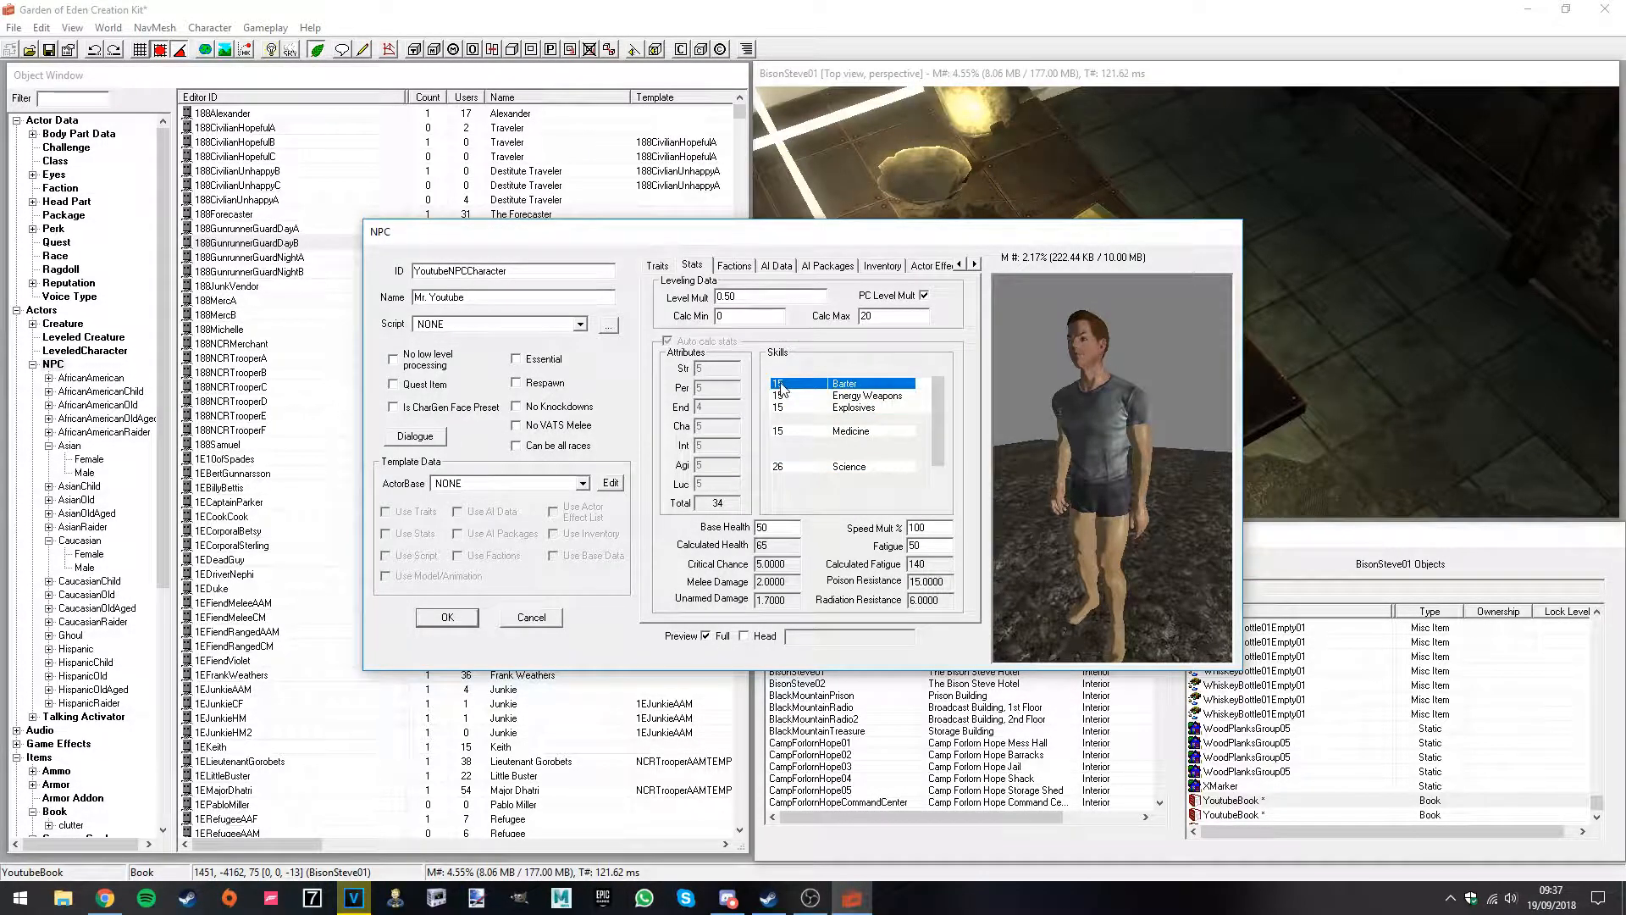
click(783, 386)
key(Return)
click(798, 432)
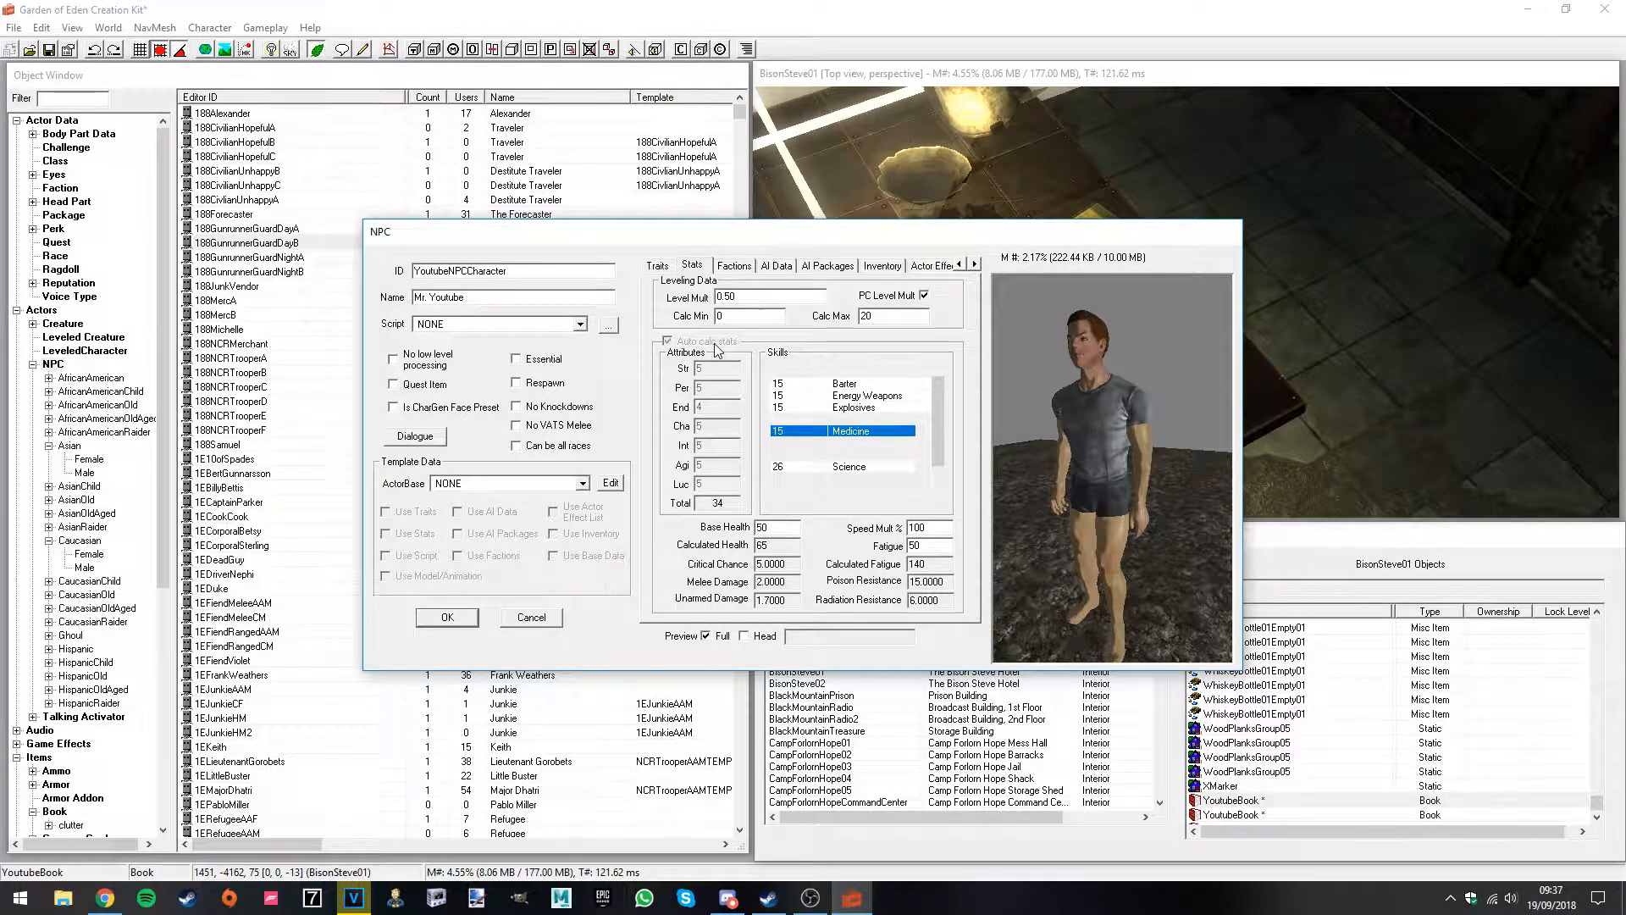
click(792, 455)
click(788, 442)
click(787, 419)
scroll(788, 419, down, 1)
click(787, 443)
click(789, 455)
click(793, 468)
Step: Toggle PC Level Mult off and on again, then set Calc Max to 0 and the level multiplier to 1
click(924, 296)
click(924, 296)
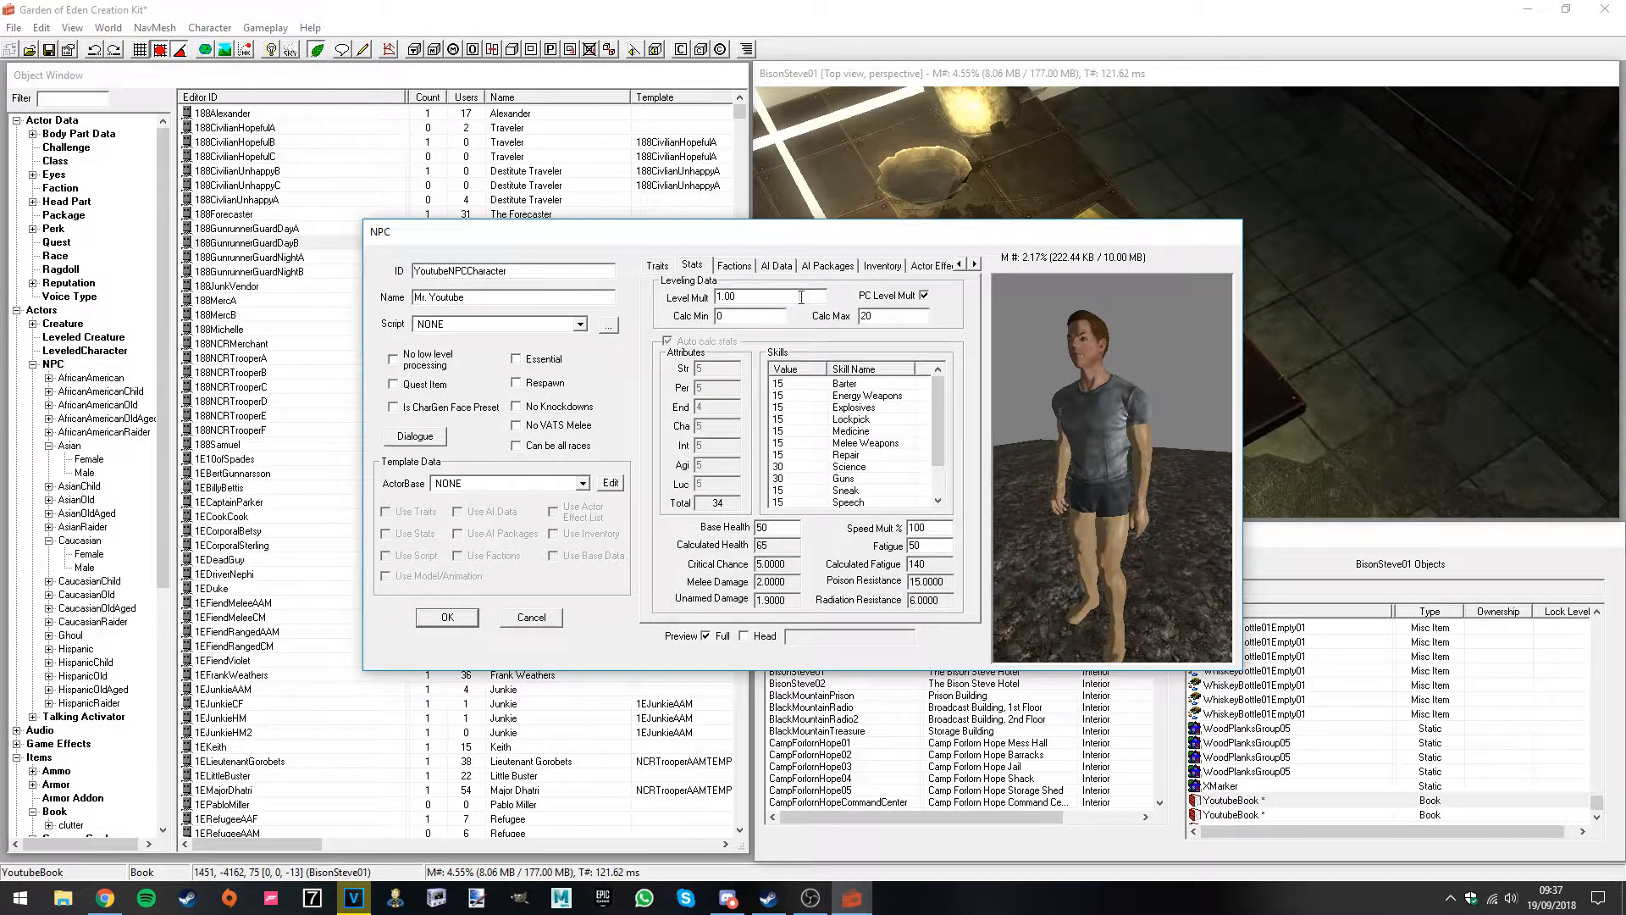
double_click(924, 316)
text(0)
click(744, 296)
drag(729, 295, 723, 296)
text(1)
click(750, 318)
drag(725, 296, 789, 297)
Step: Set the NPC's base health to 2, speed multiplier to 100% and fatigue to 1000
double_click(769, 530)
text(2)
double_click(917, 529)
text(100)
click(936, 523)
drag(932, 547, 836, 552)
text(1000)
Step: Add PlayerFaction to the NPC's factions
click(734, 265)
right_click(743, 409)
right_click(714, 364)
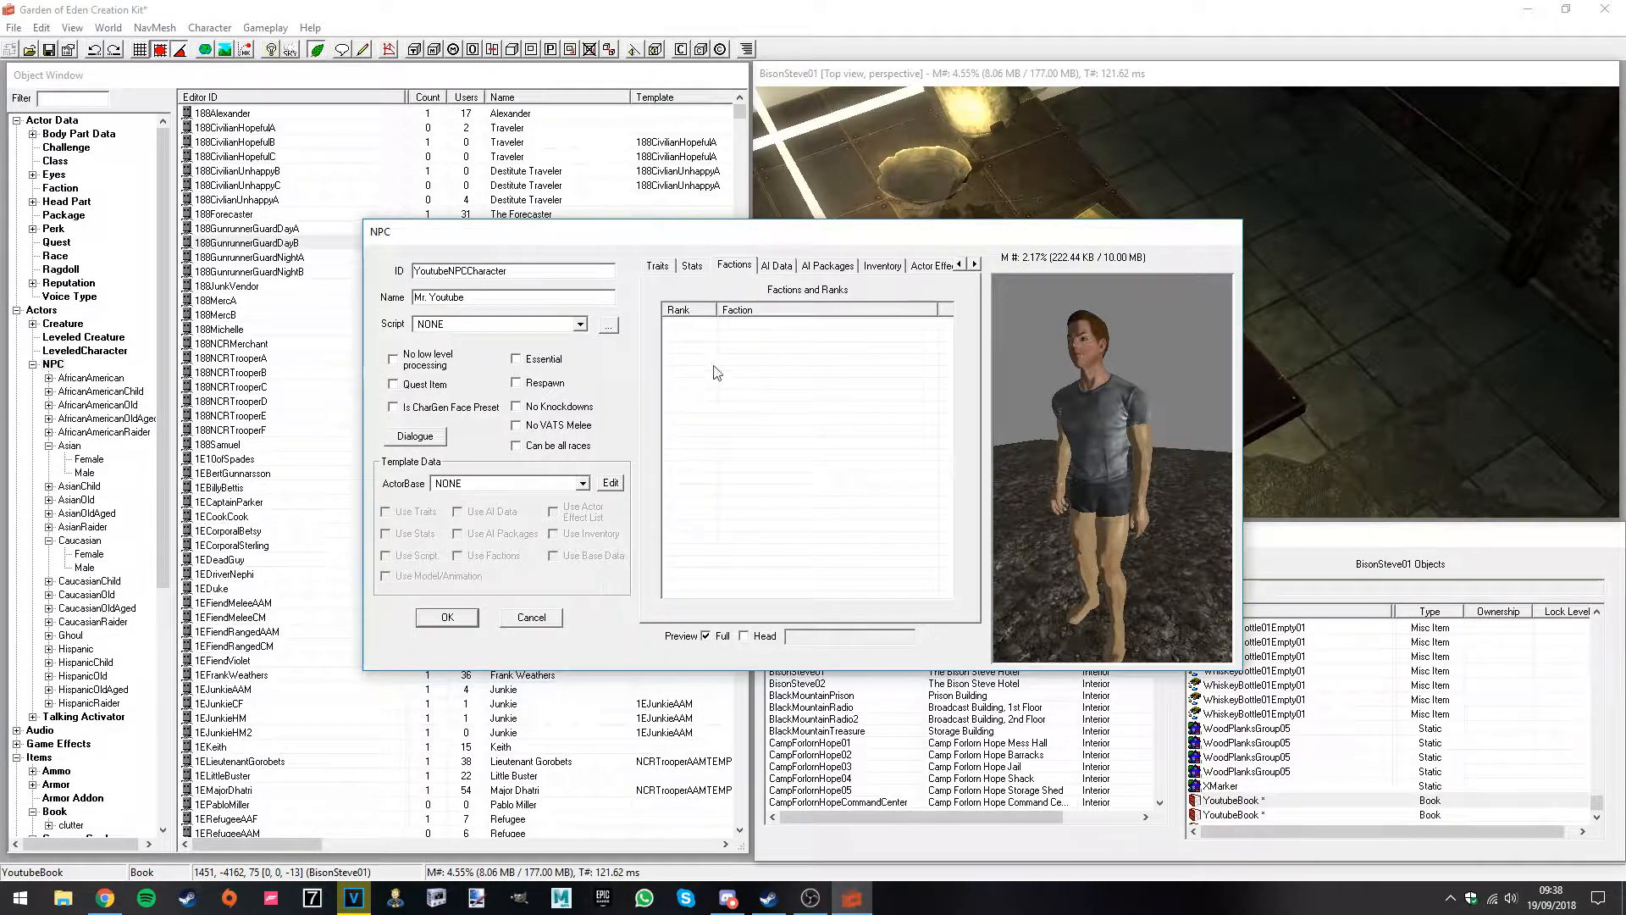
click(750, 374)
click(412, 389)
text(player)
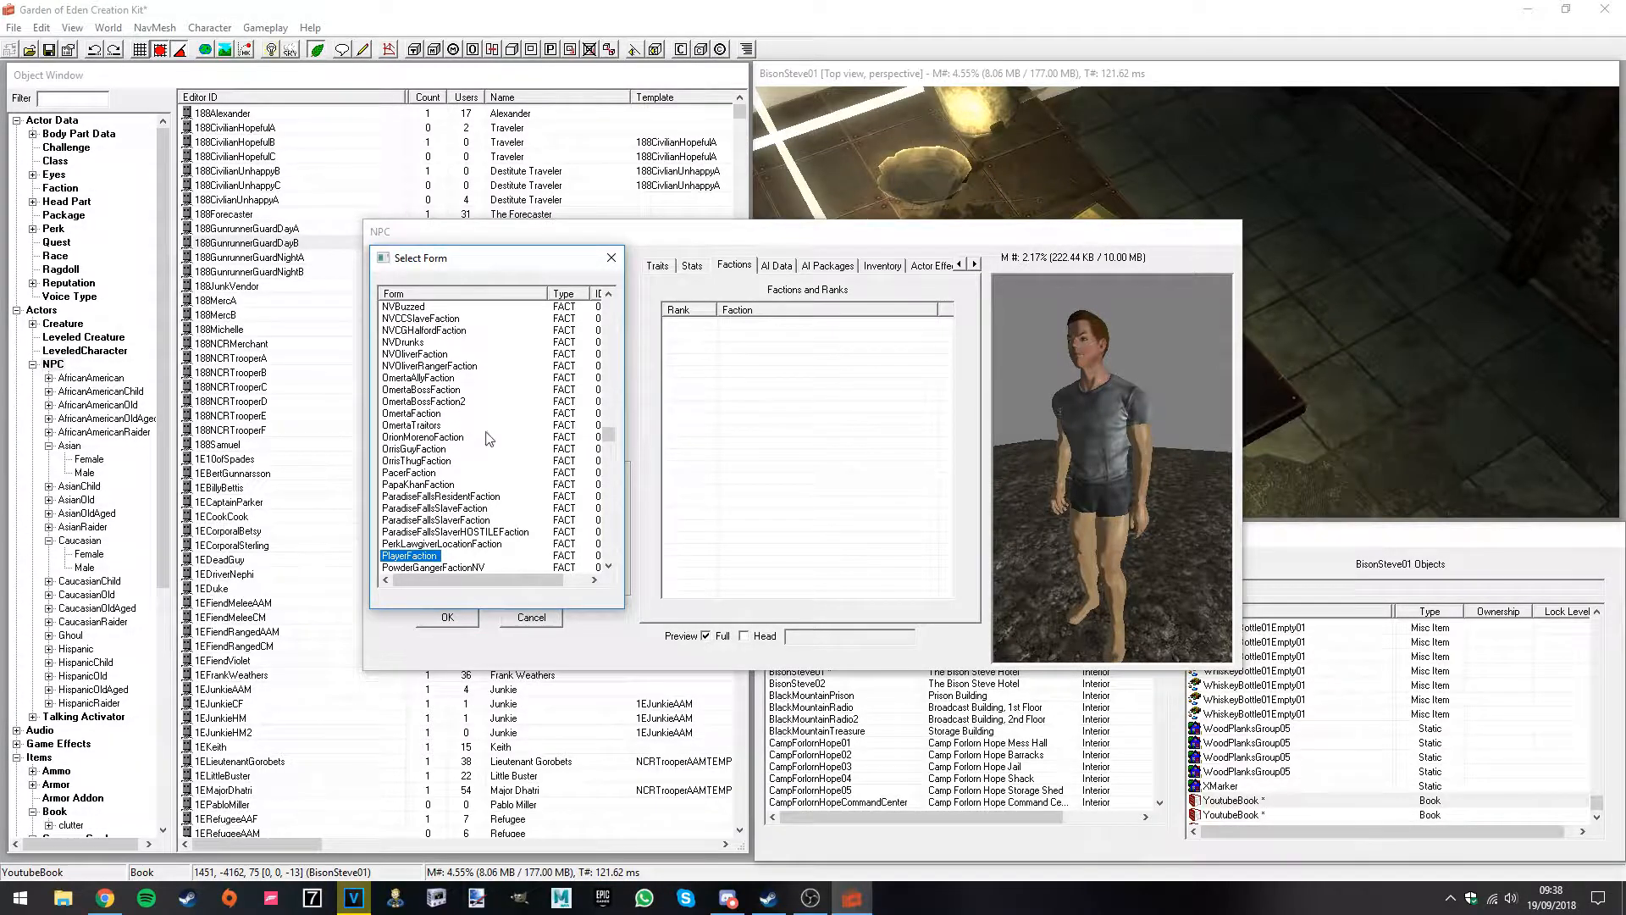
key(Return)
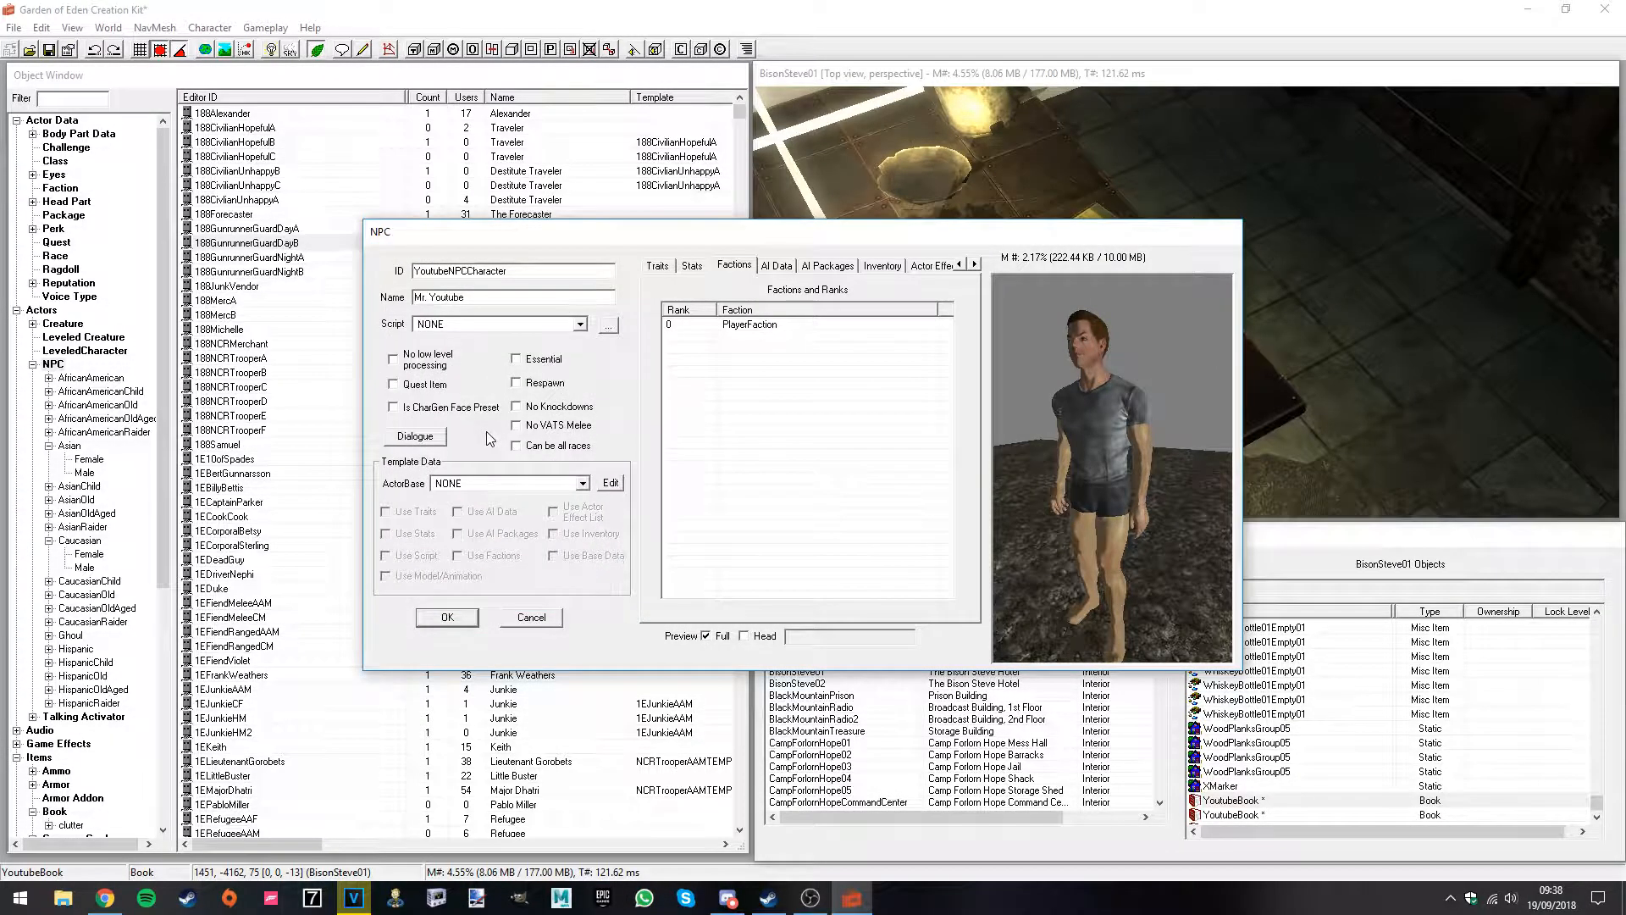
Step: Delete the PlayerFaction entry from the NPC's factions and add PlayerFaction again
right_click(750, 327)
click(796, 372)
right_click(794, 396)
click(822, 409)
click(435, 436)
text(pl)
key(Return)
Step: Set the NPC's AI aggression to Very Aggressive and compare it with the assigned factions
click(776, 265)
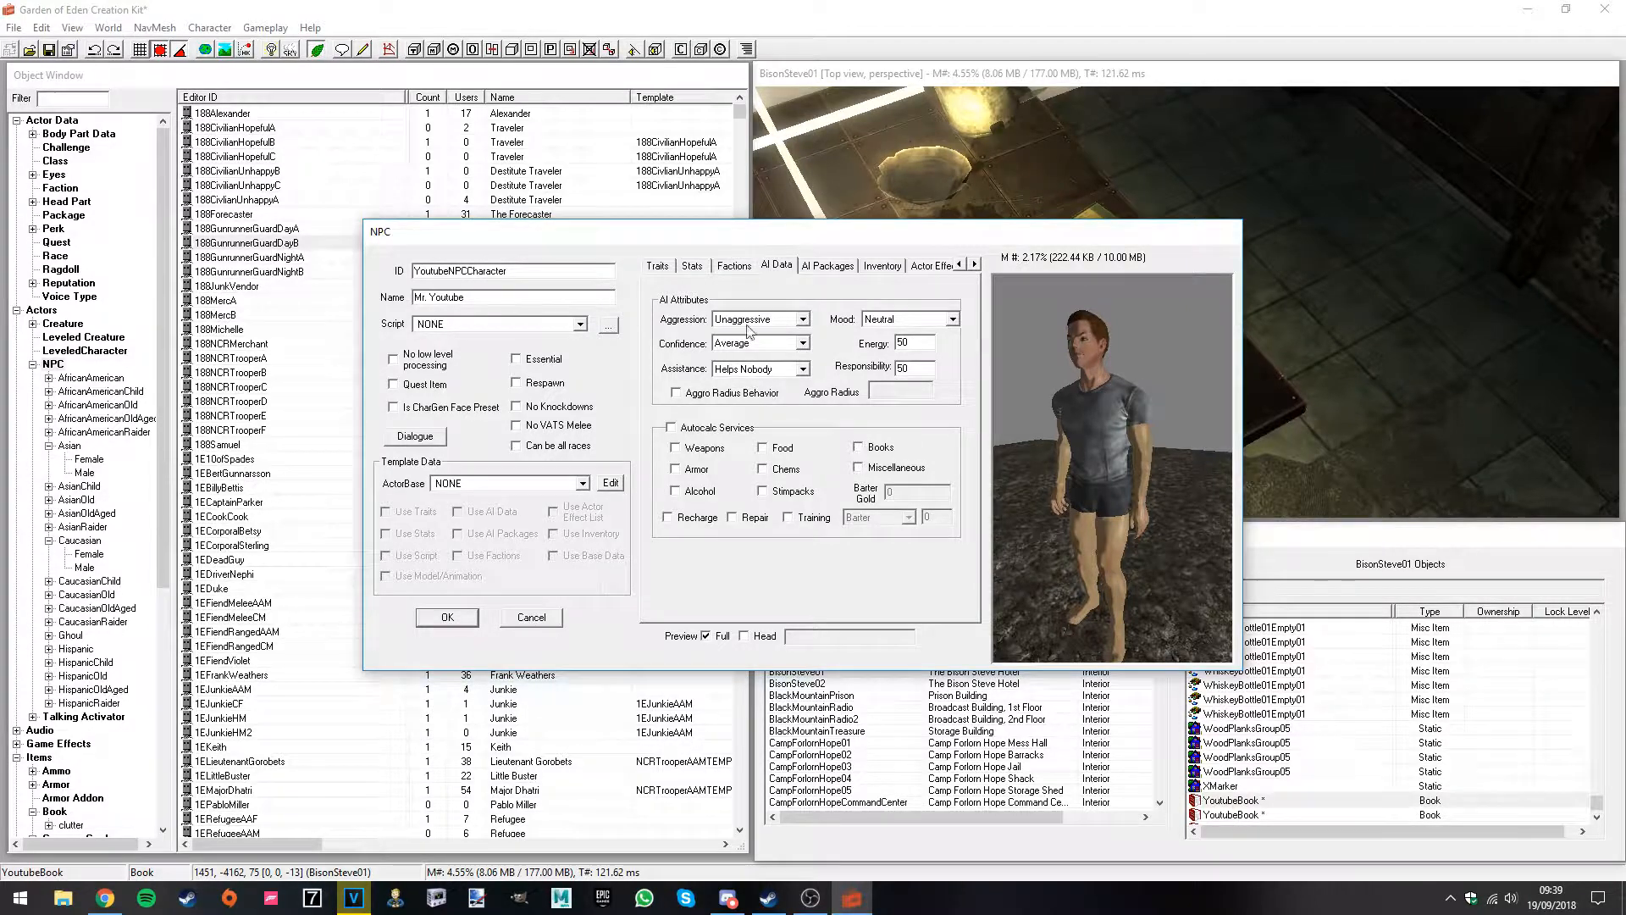
click(775, 319)
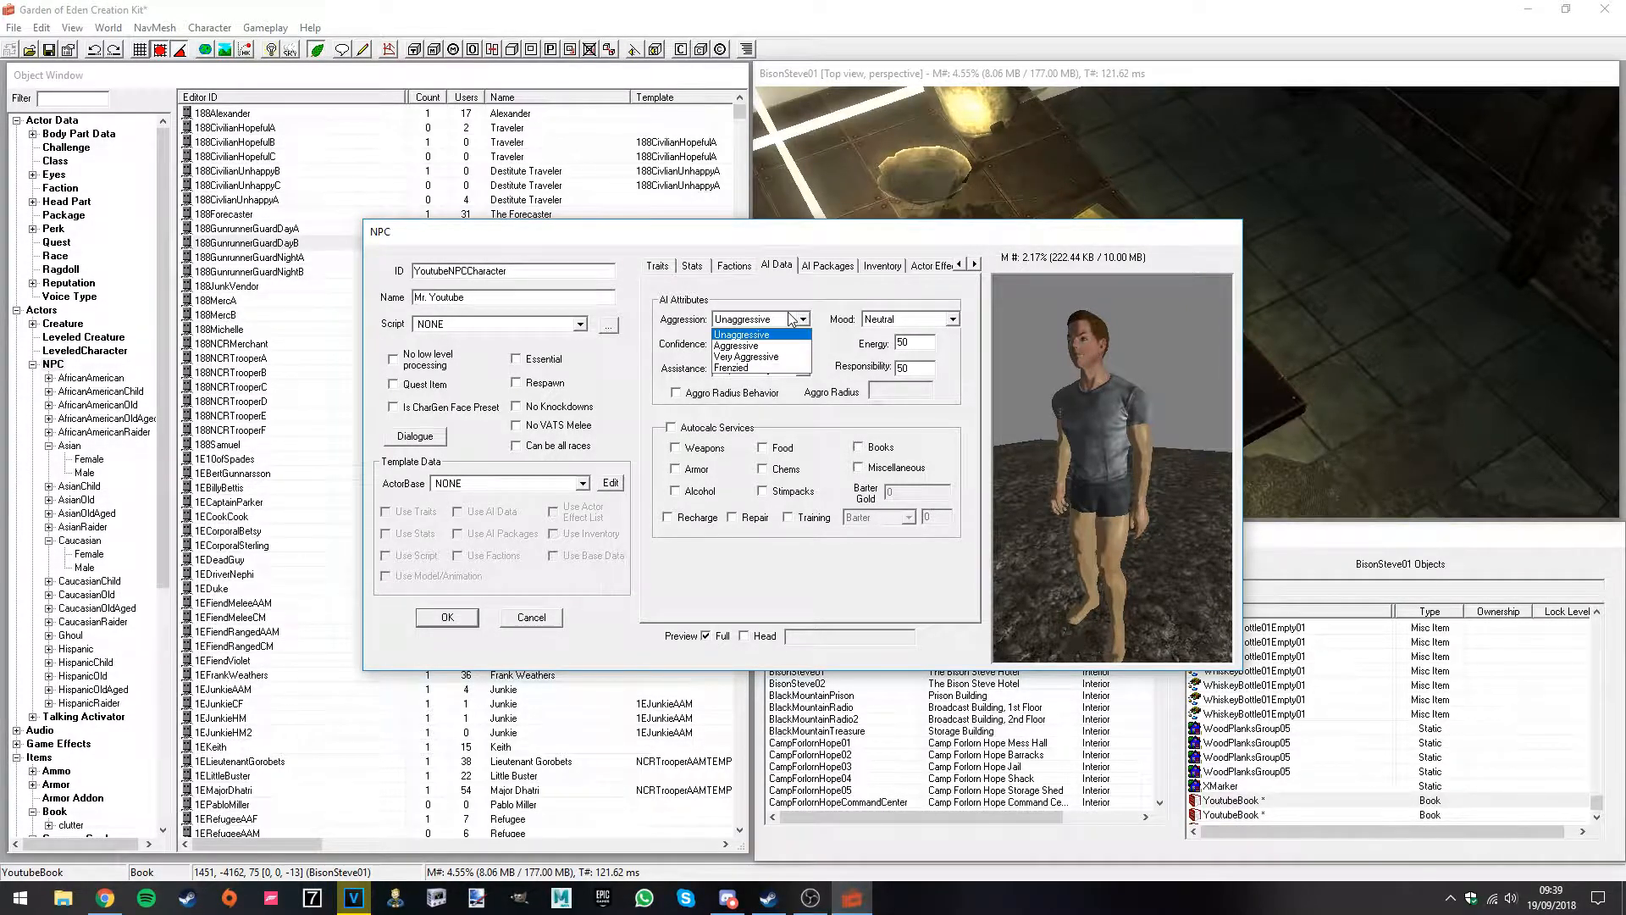
click(736, 346)
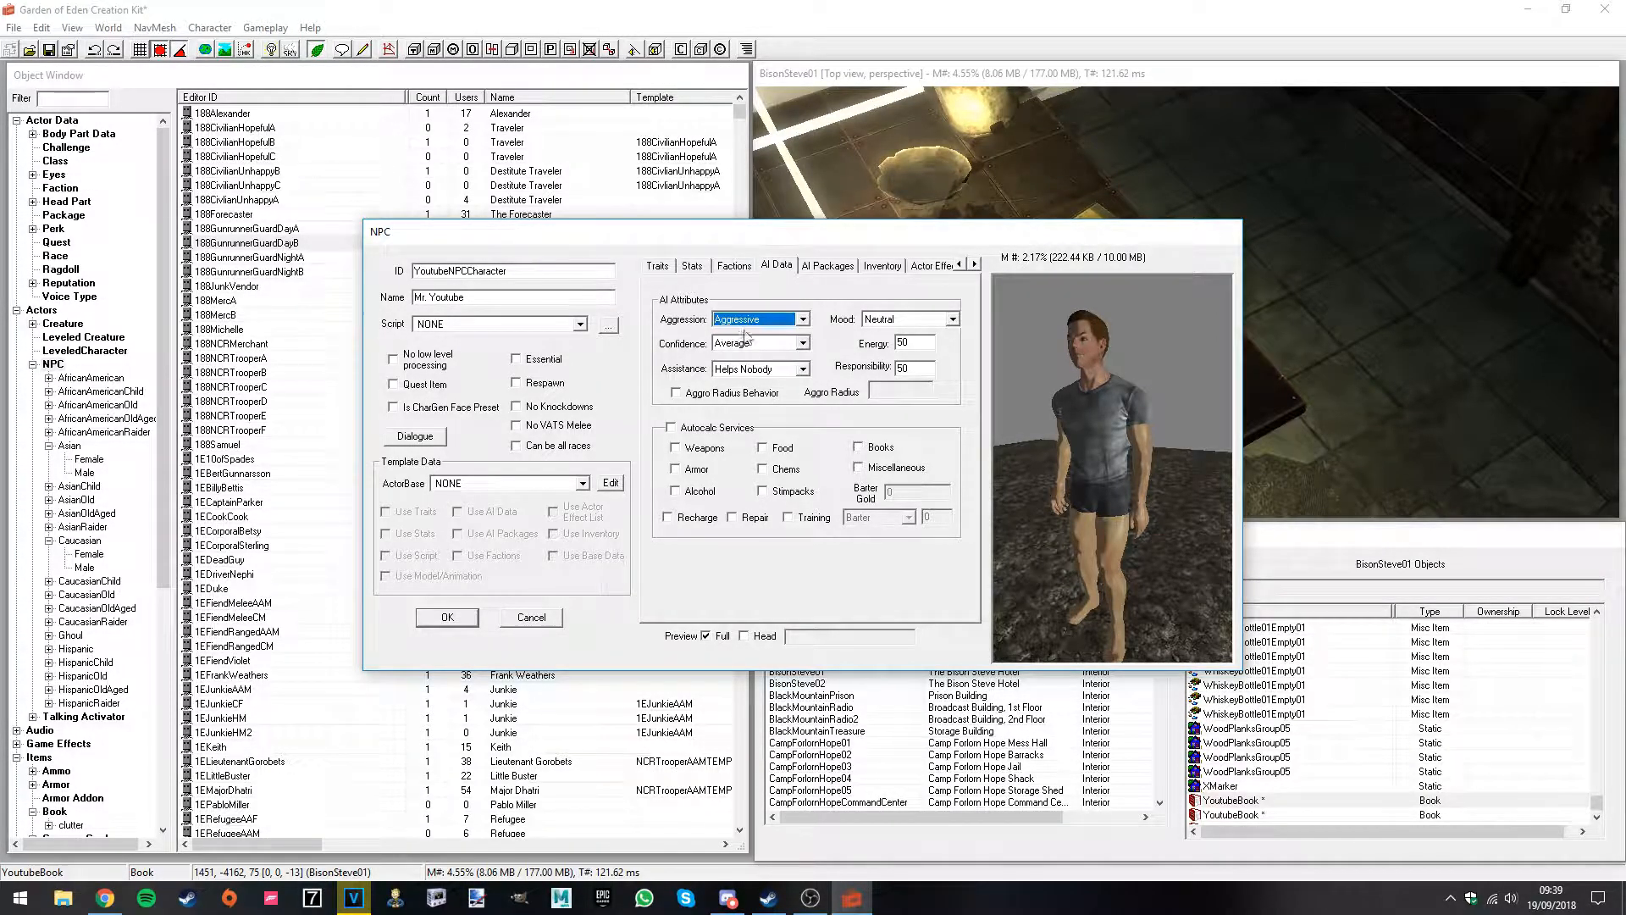
click(740, 322)
click(733, 358)
click(735, 266)
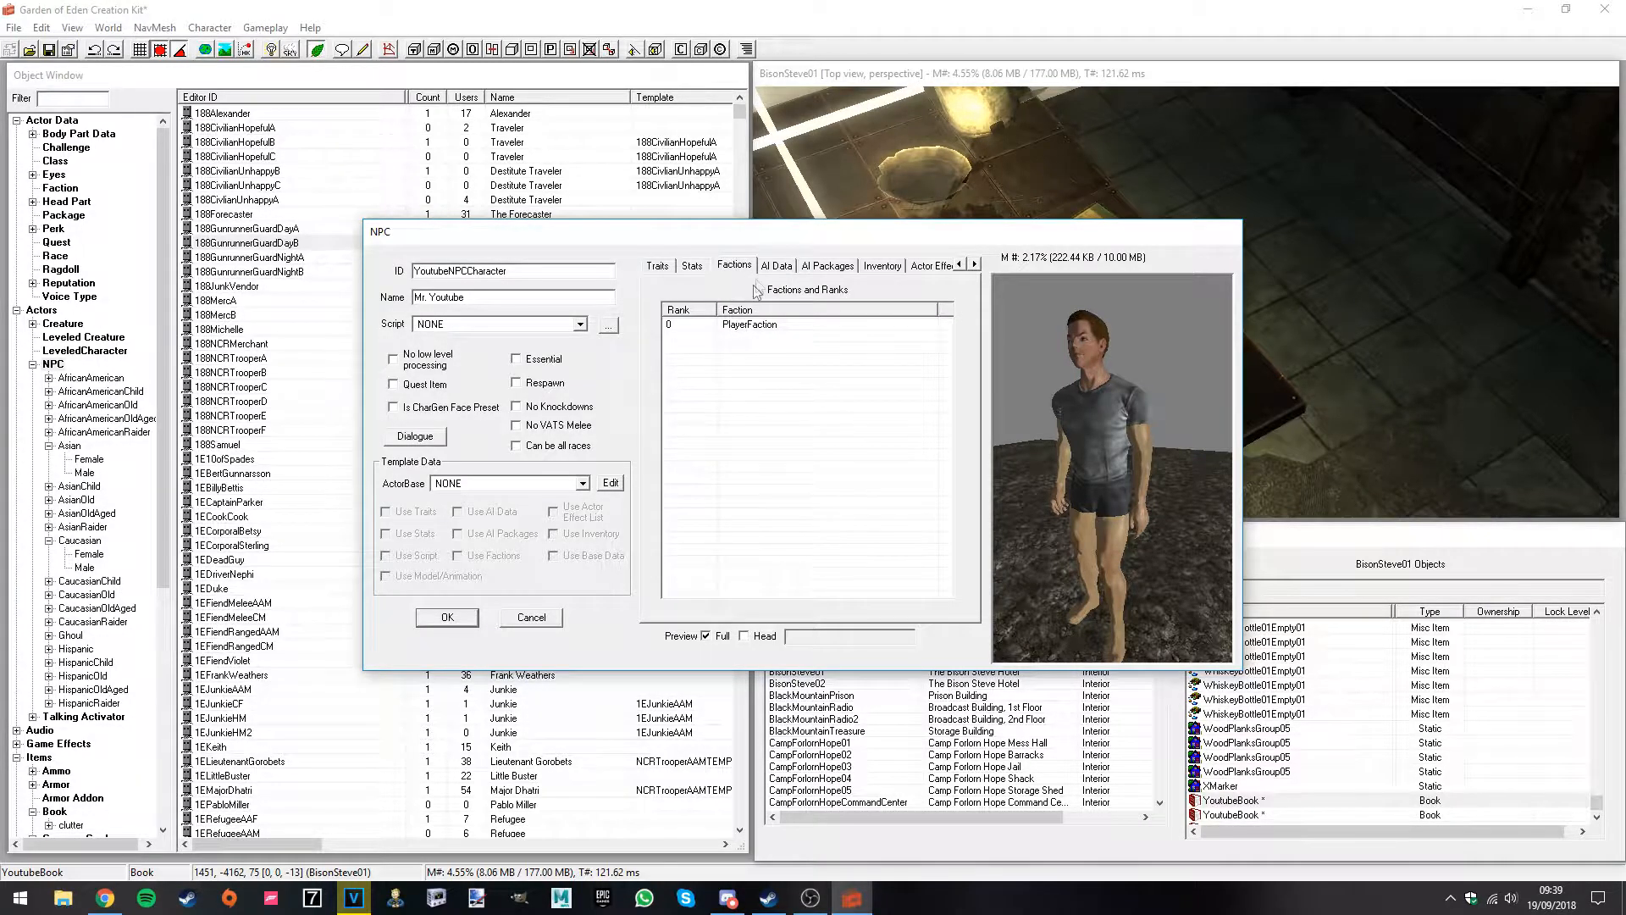
click(765, 267)
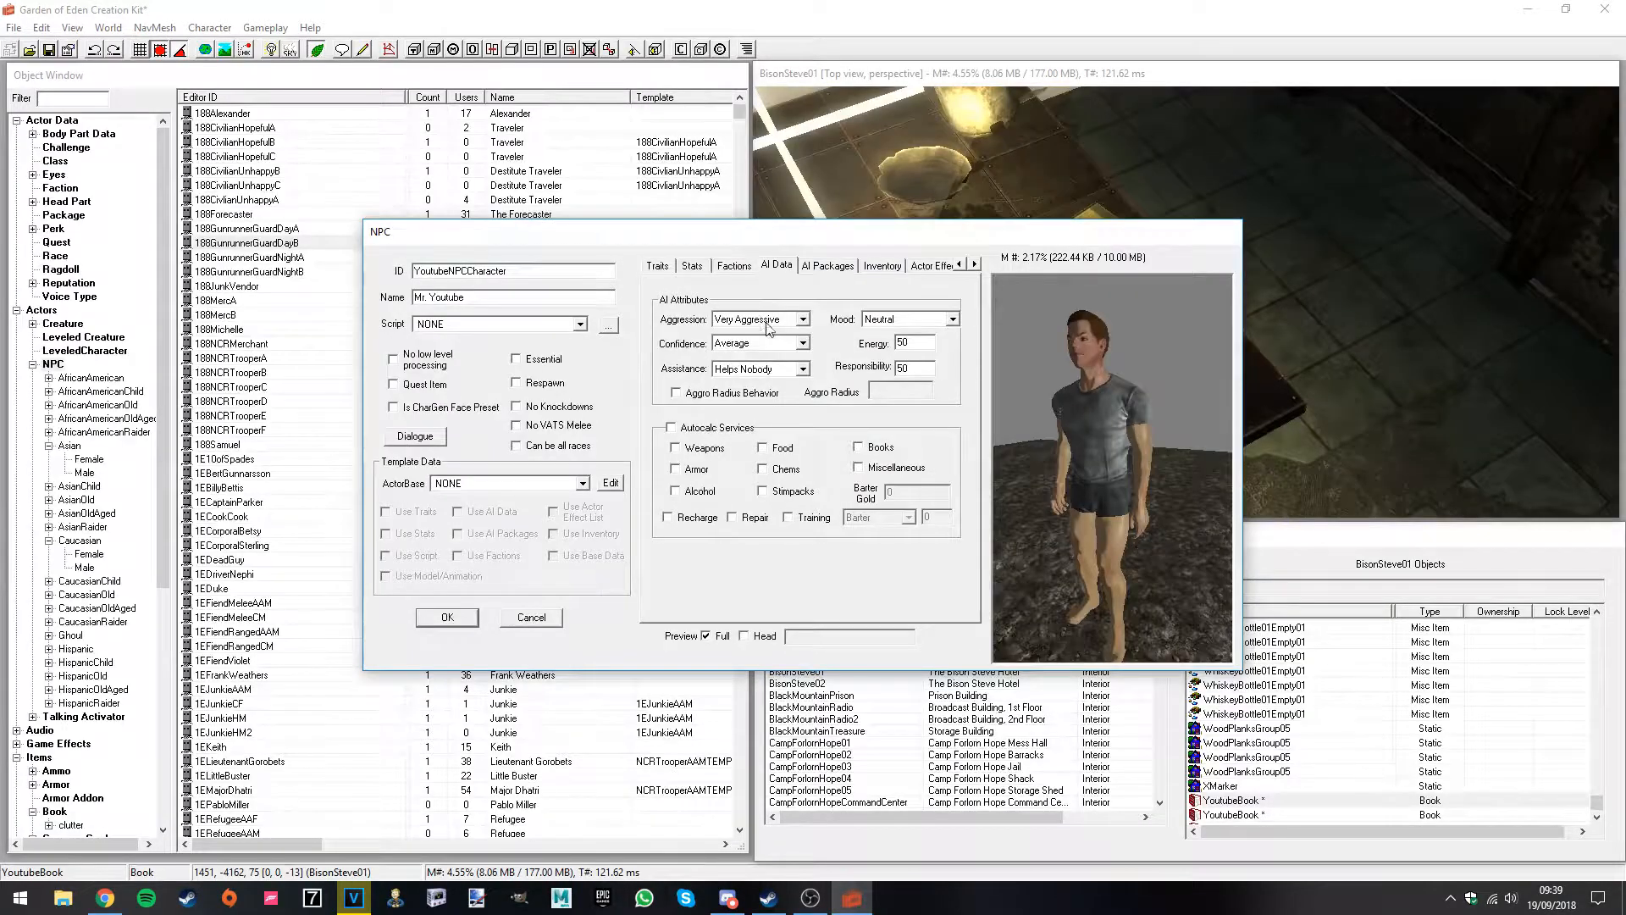
click(734, 266)
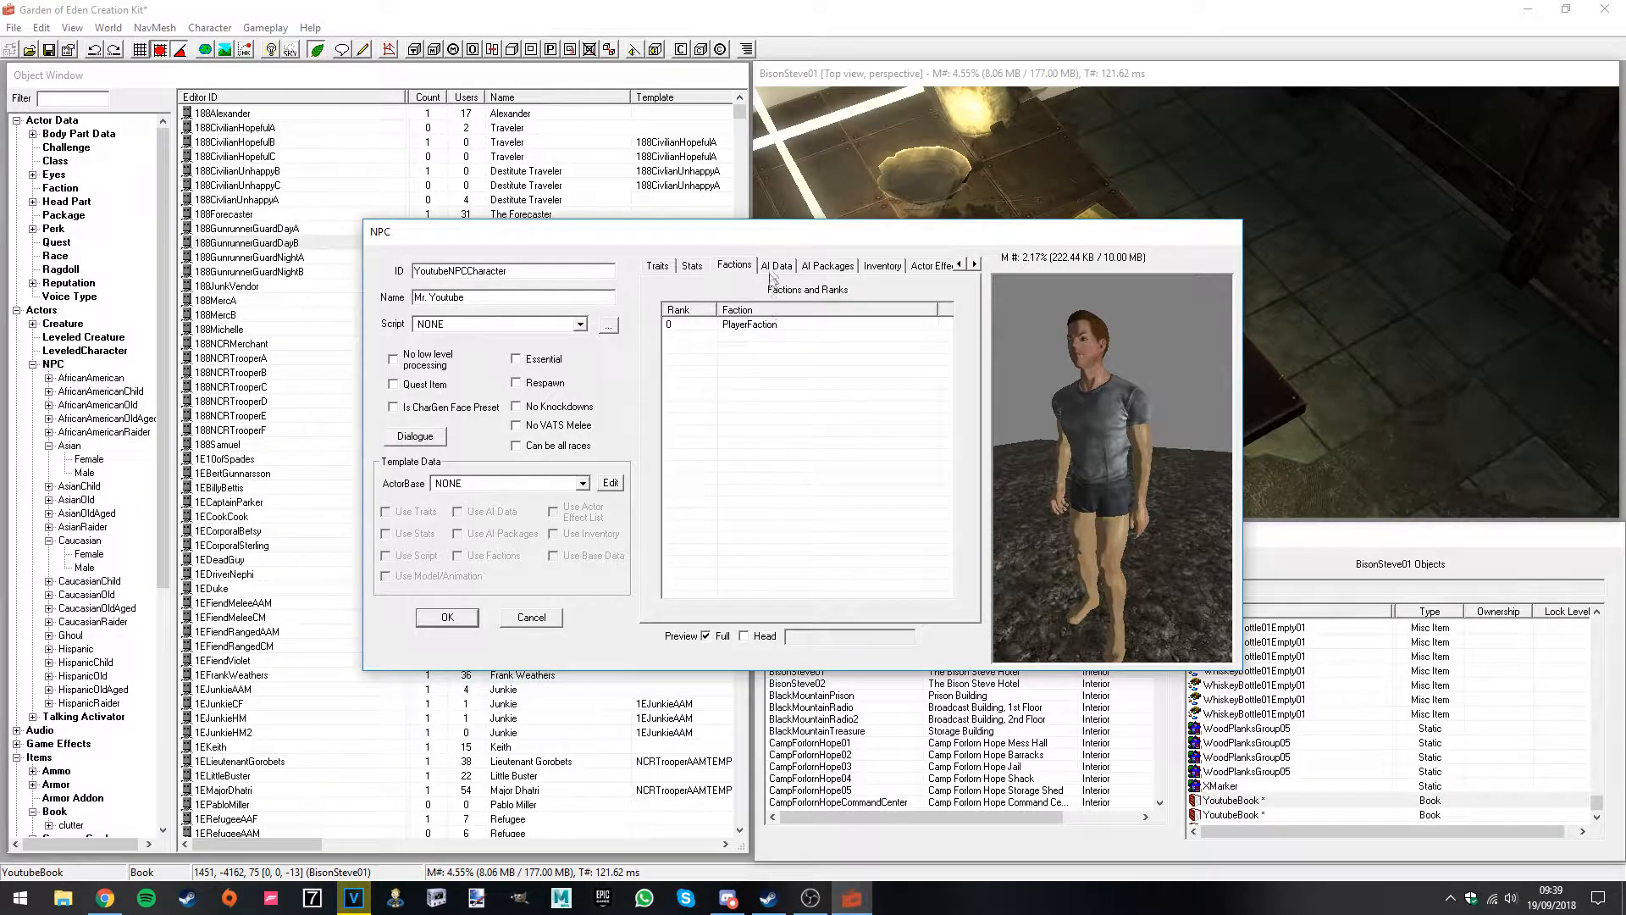
click(774, 267)
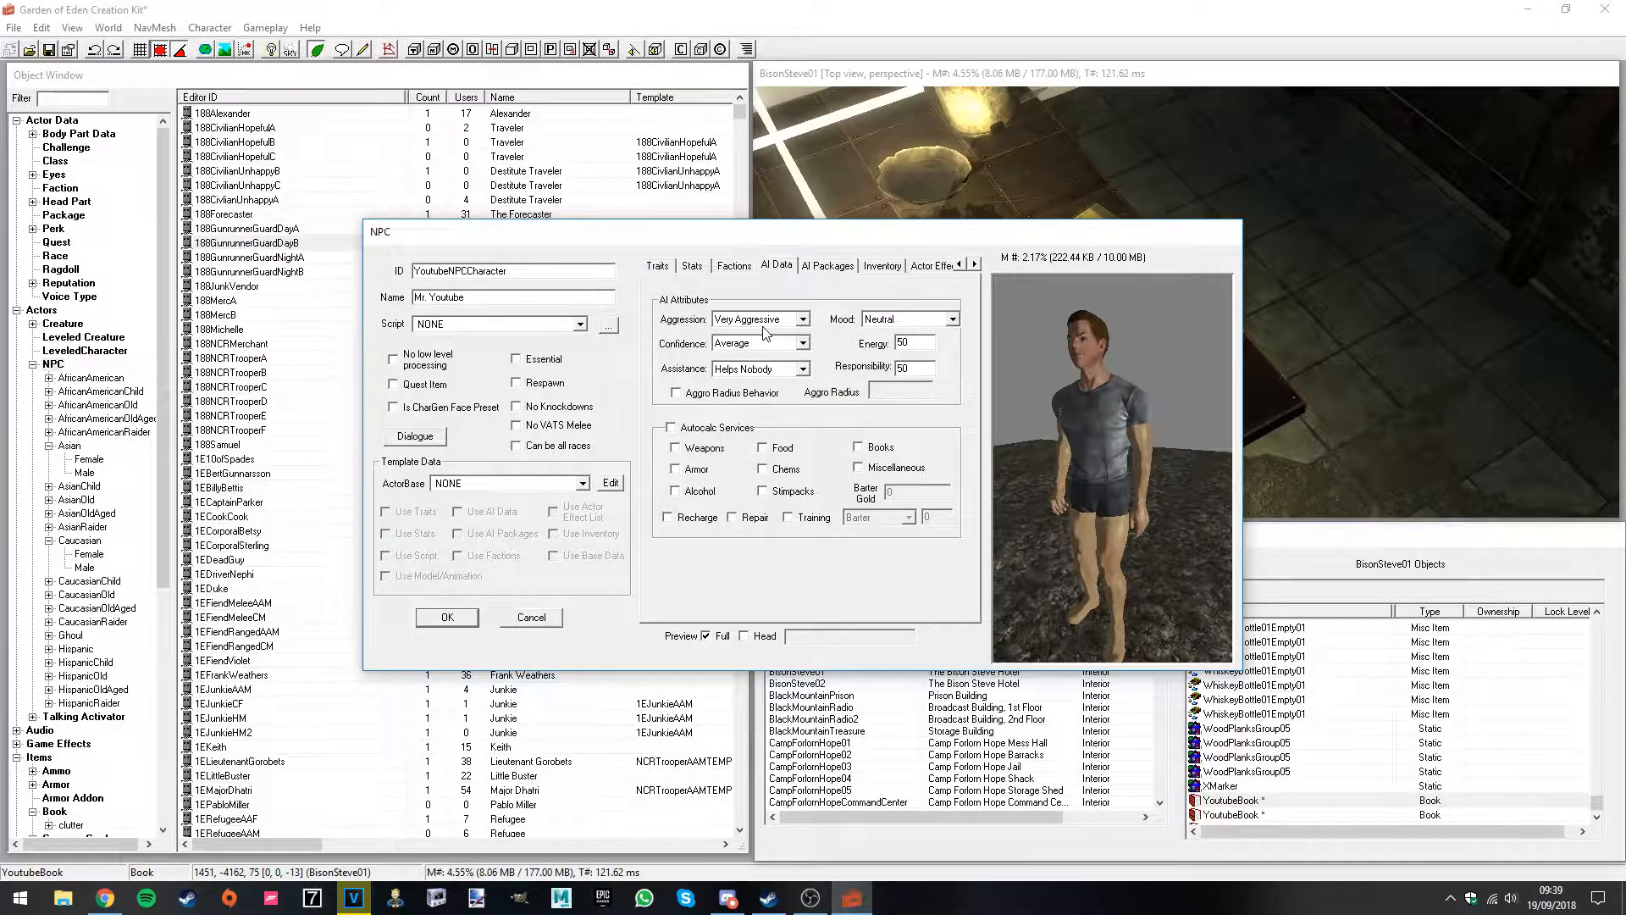
Step: Review the NPC's available mood options and keep Neutral selected
click(881, 322)
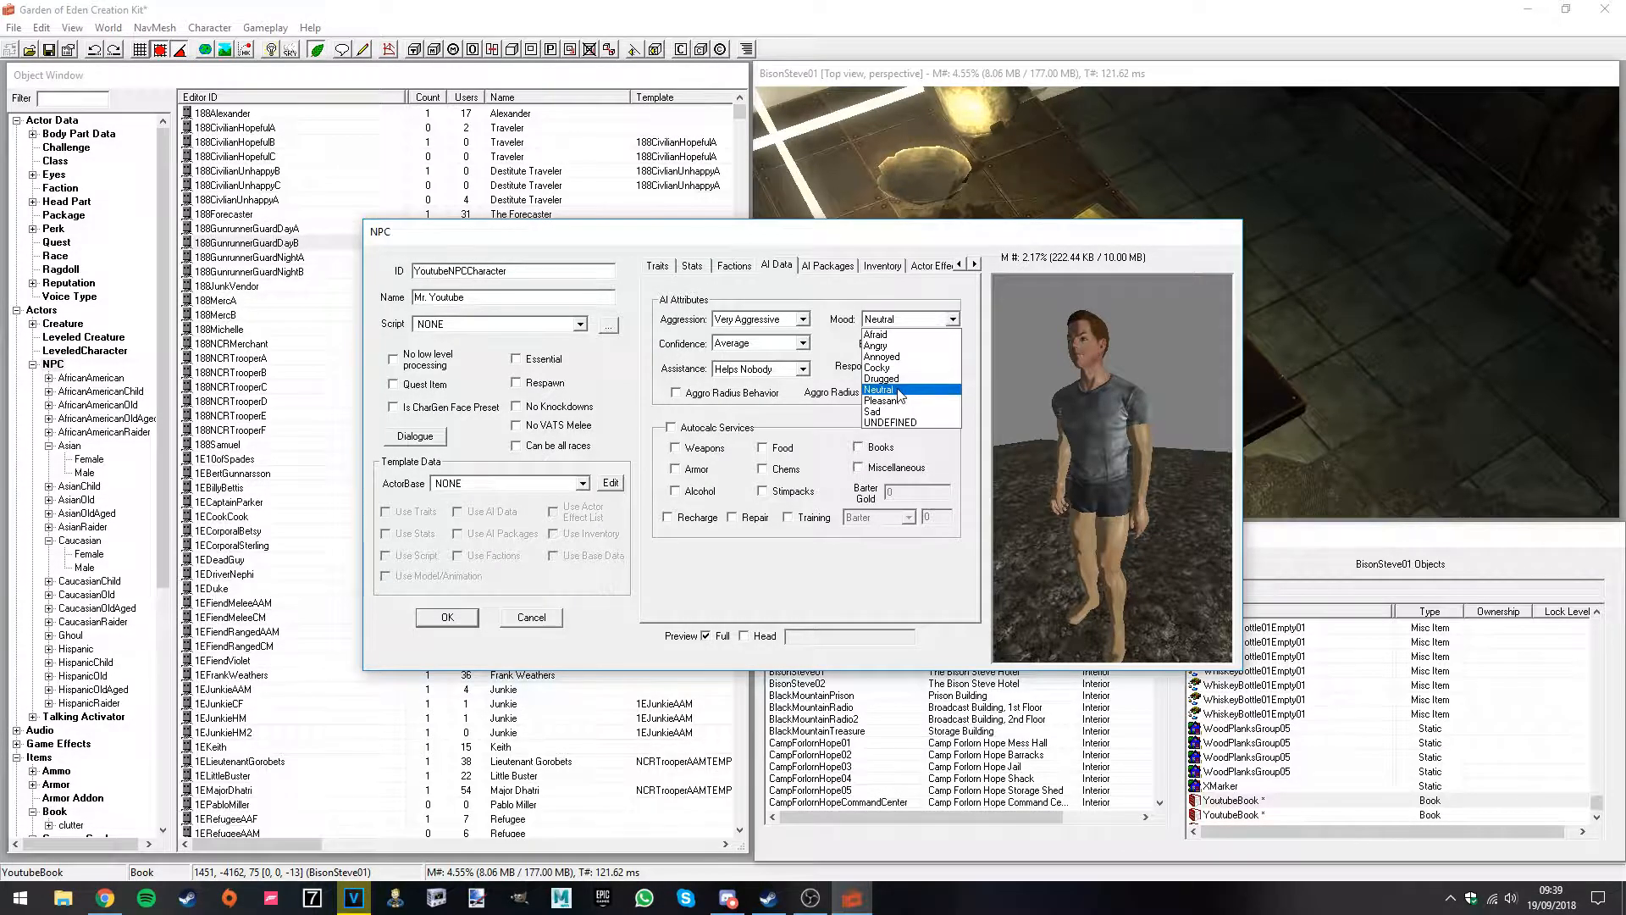
click(901, 392)
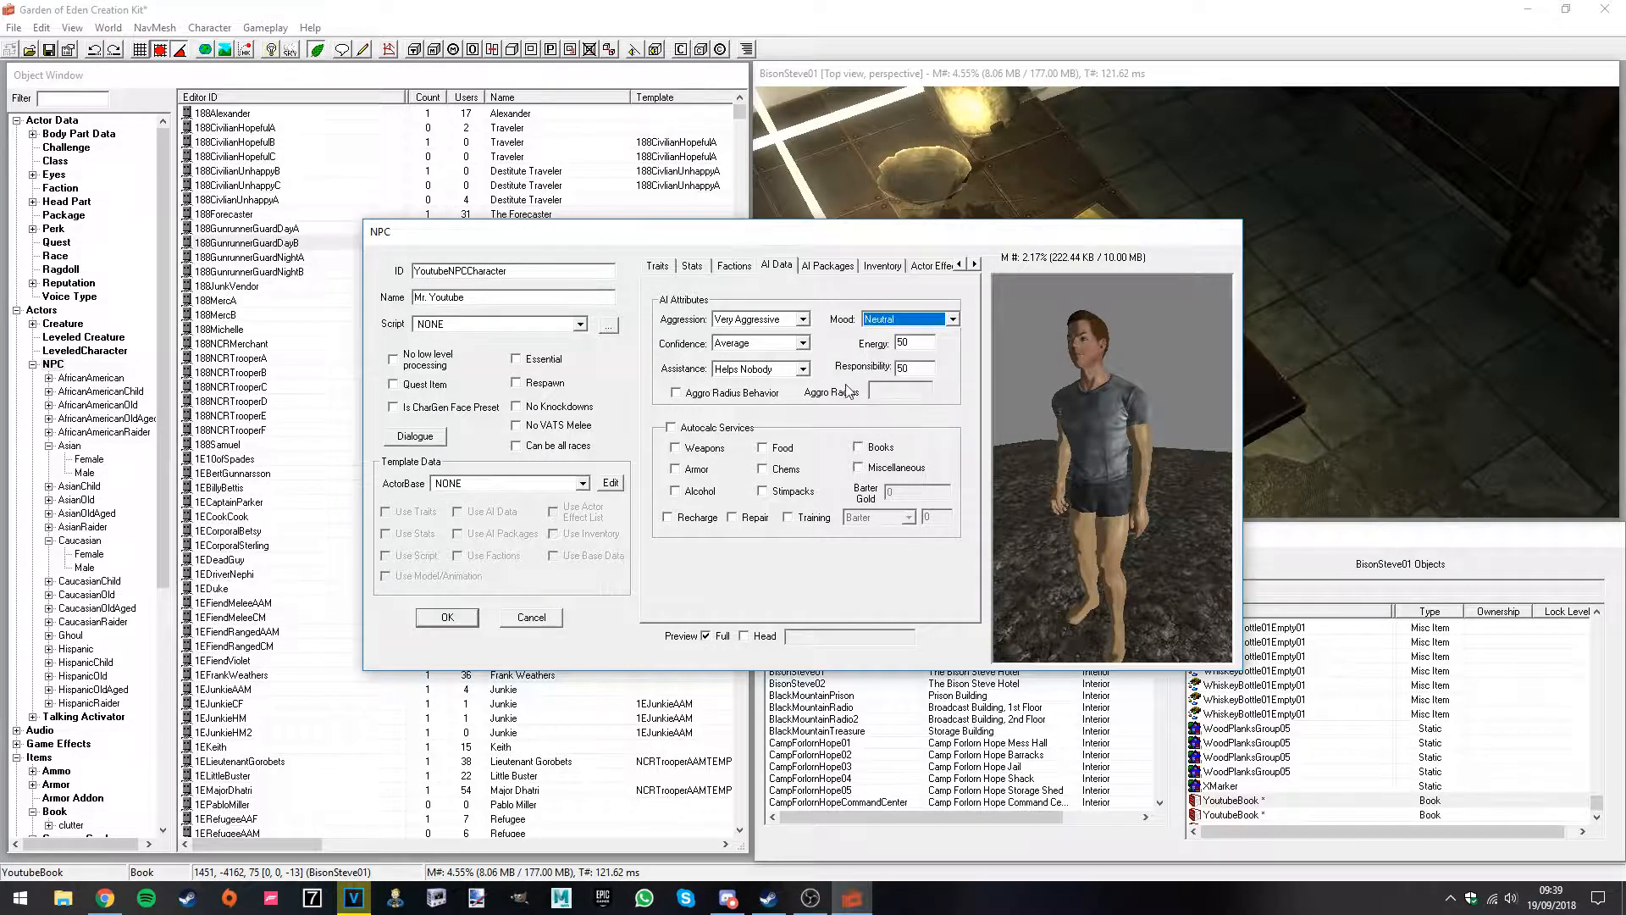
click(878, 318)
click(879, 319)
click(877, 320)
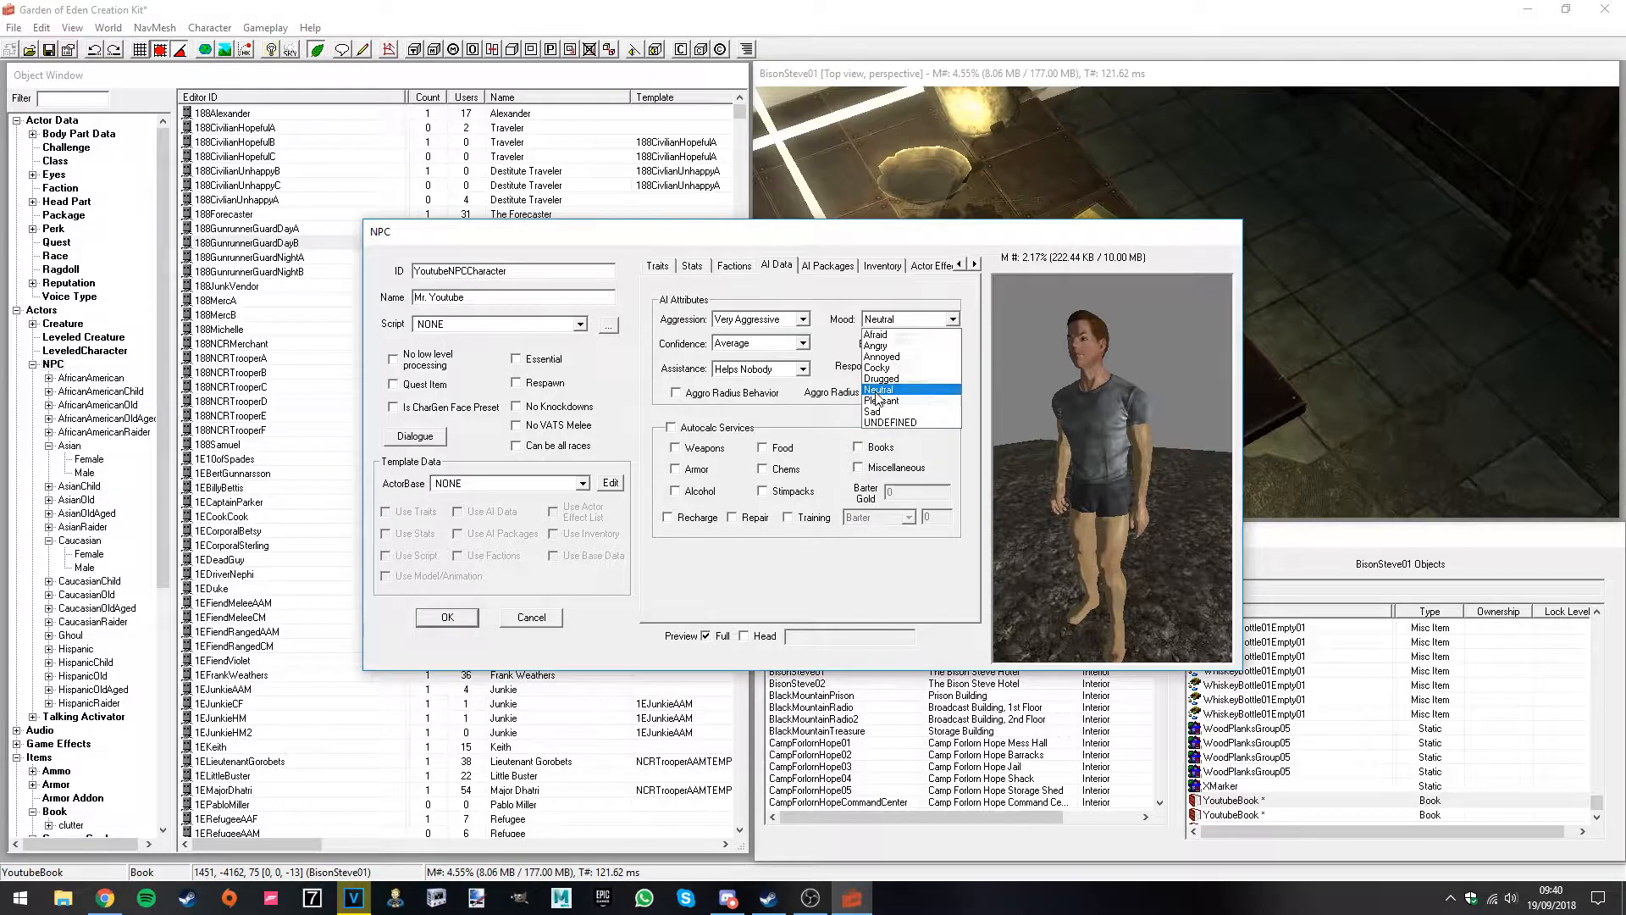
click(879, 390)
Step: Set the NPC's confidence to Foolhardy and energy to 100
click(800, 344)
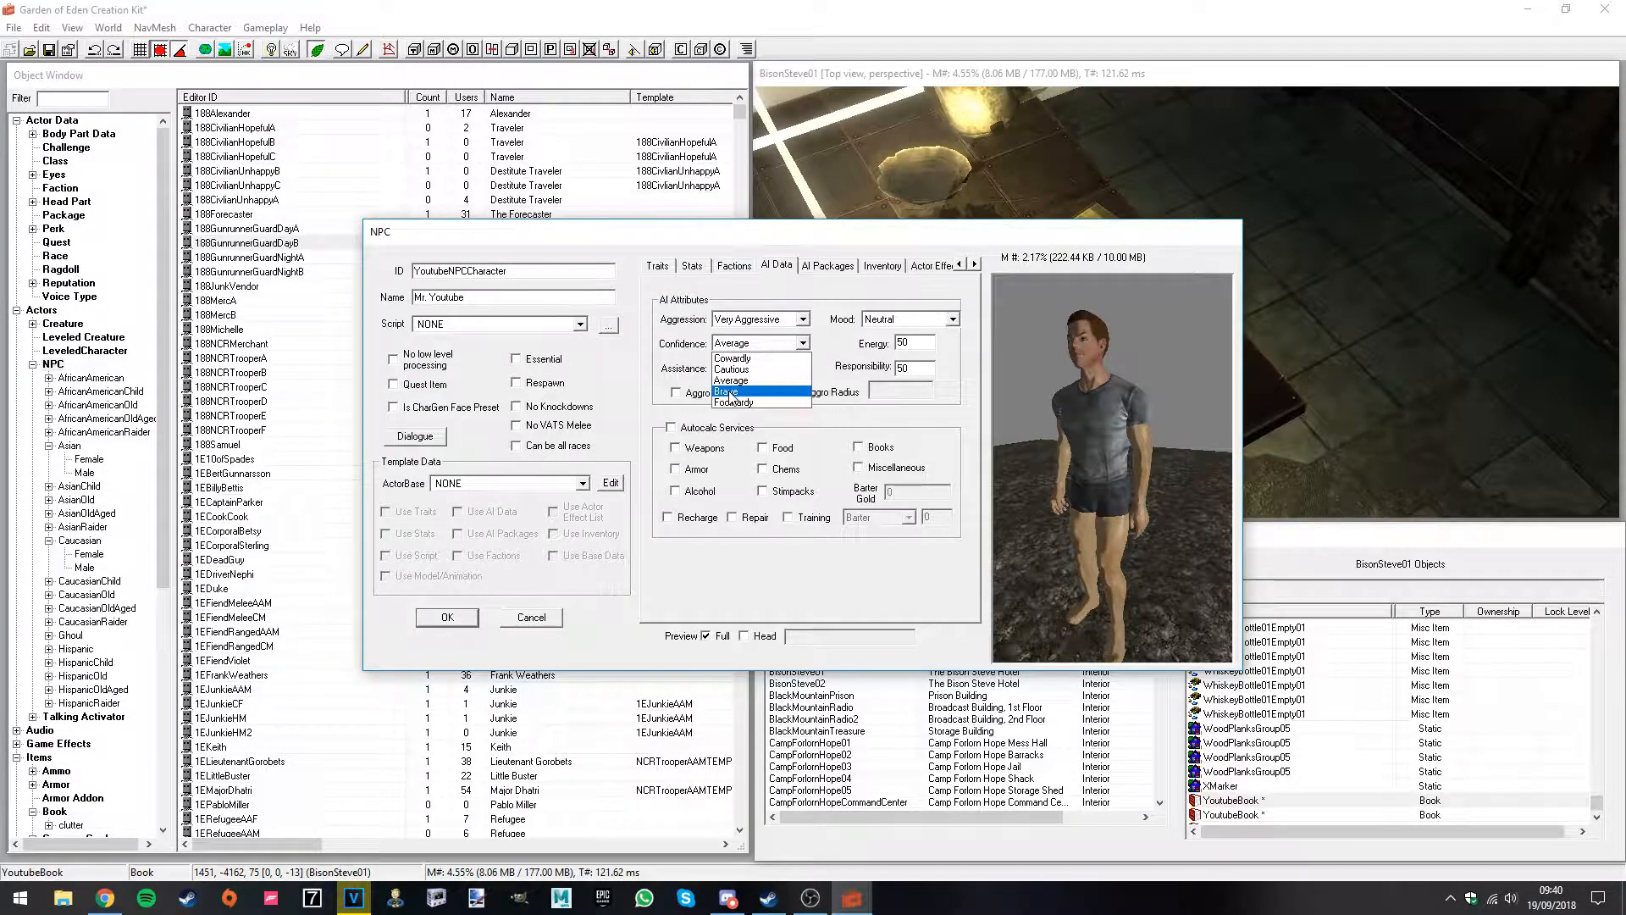
click(780, 404)
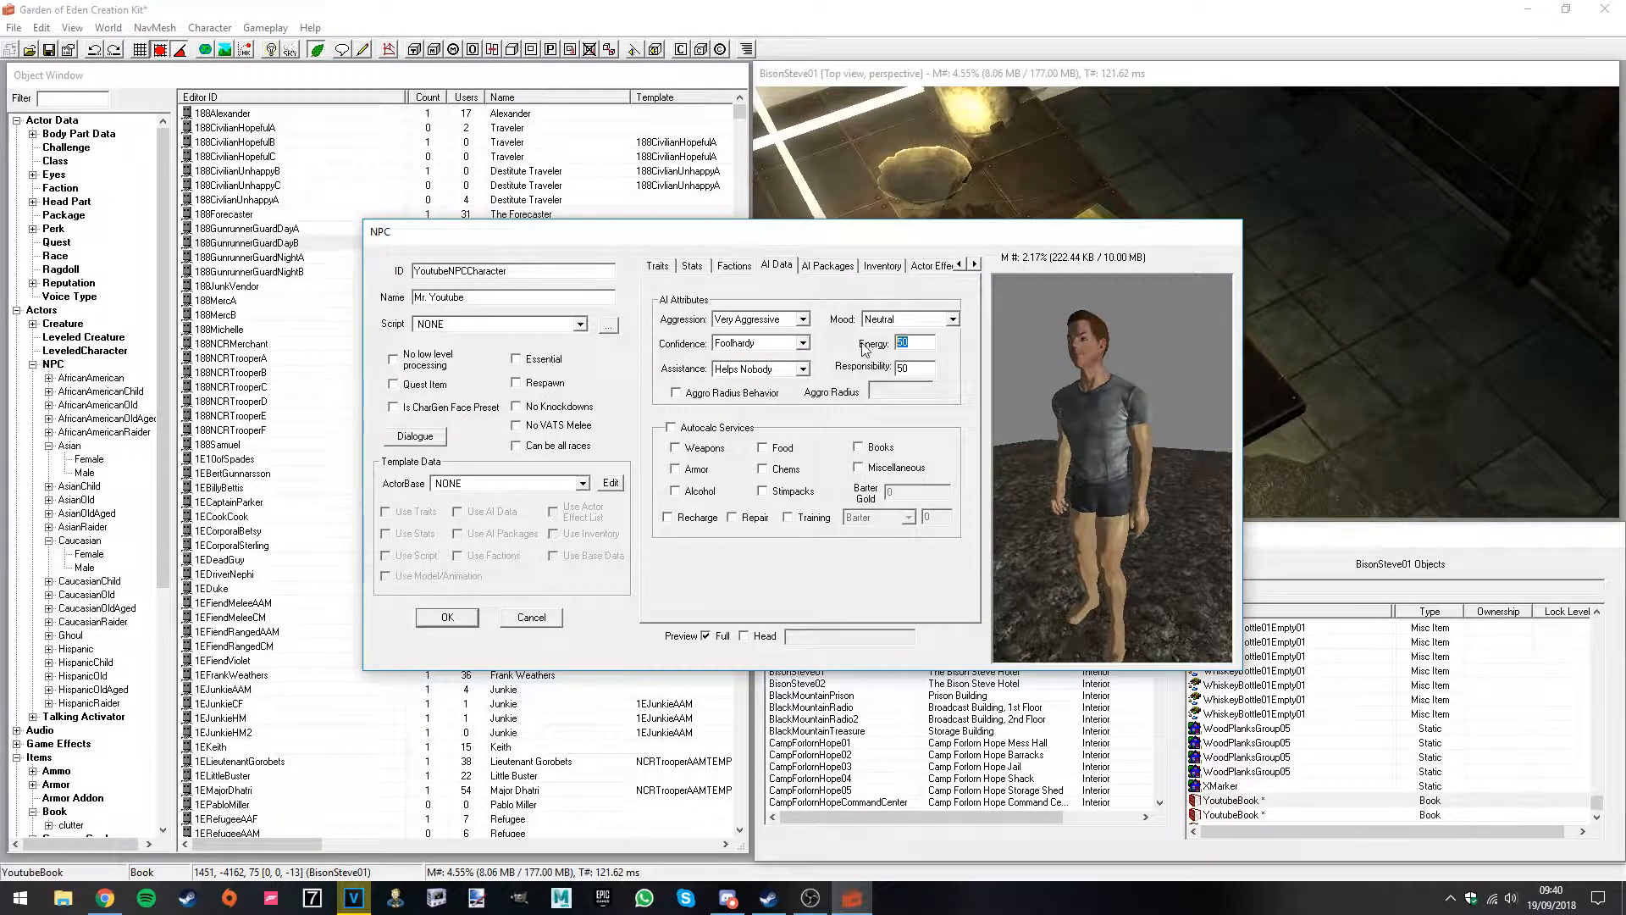
double_click(902, 343)
drag(920, 345, 880, 381)
click(801, 343)
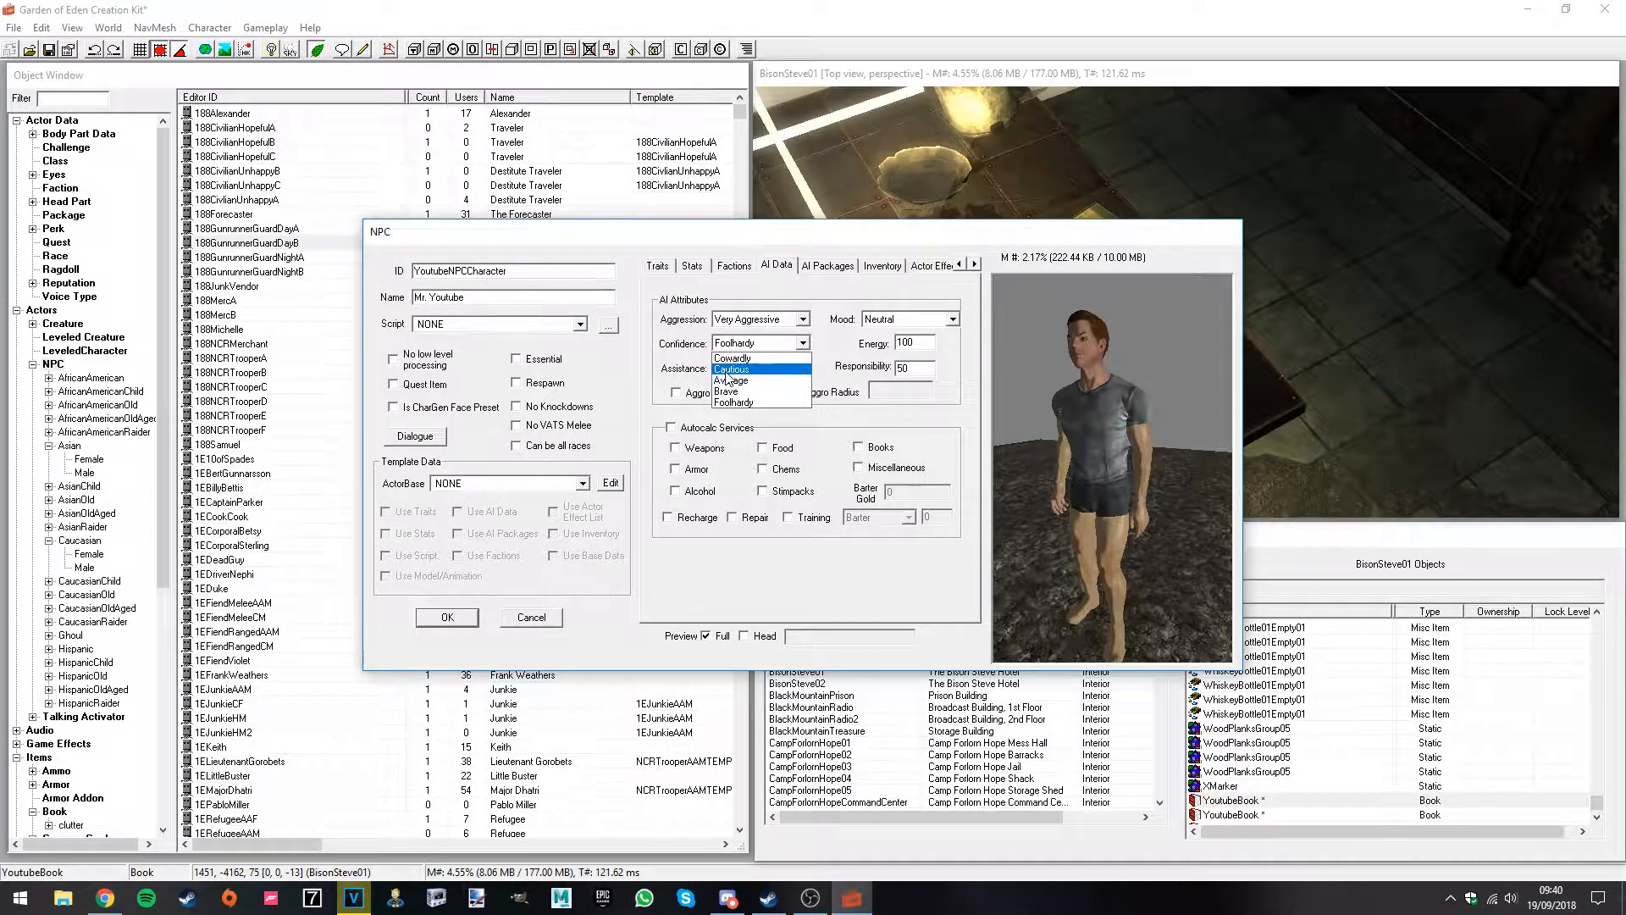
click(777, 346)
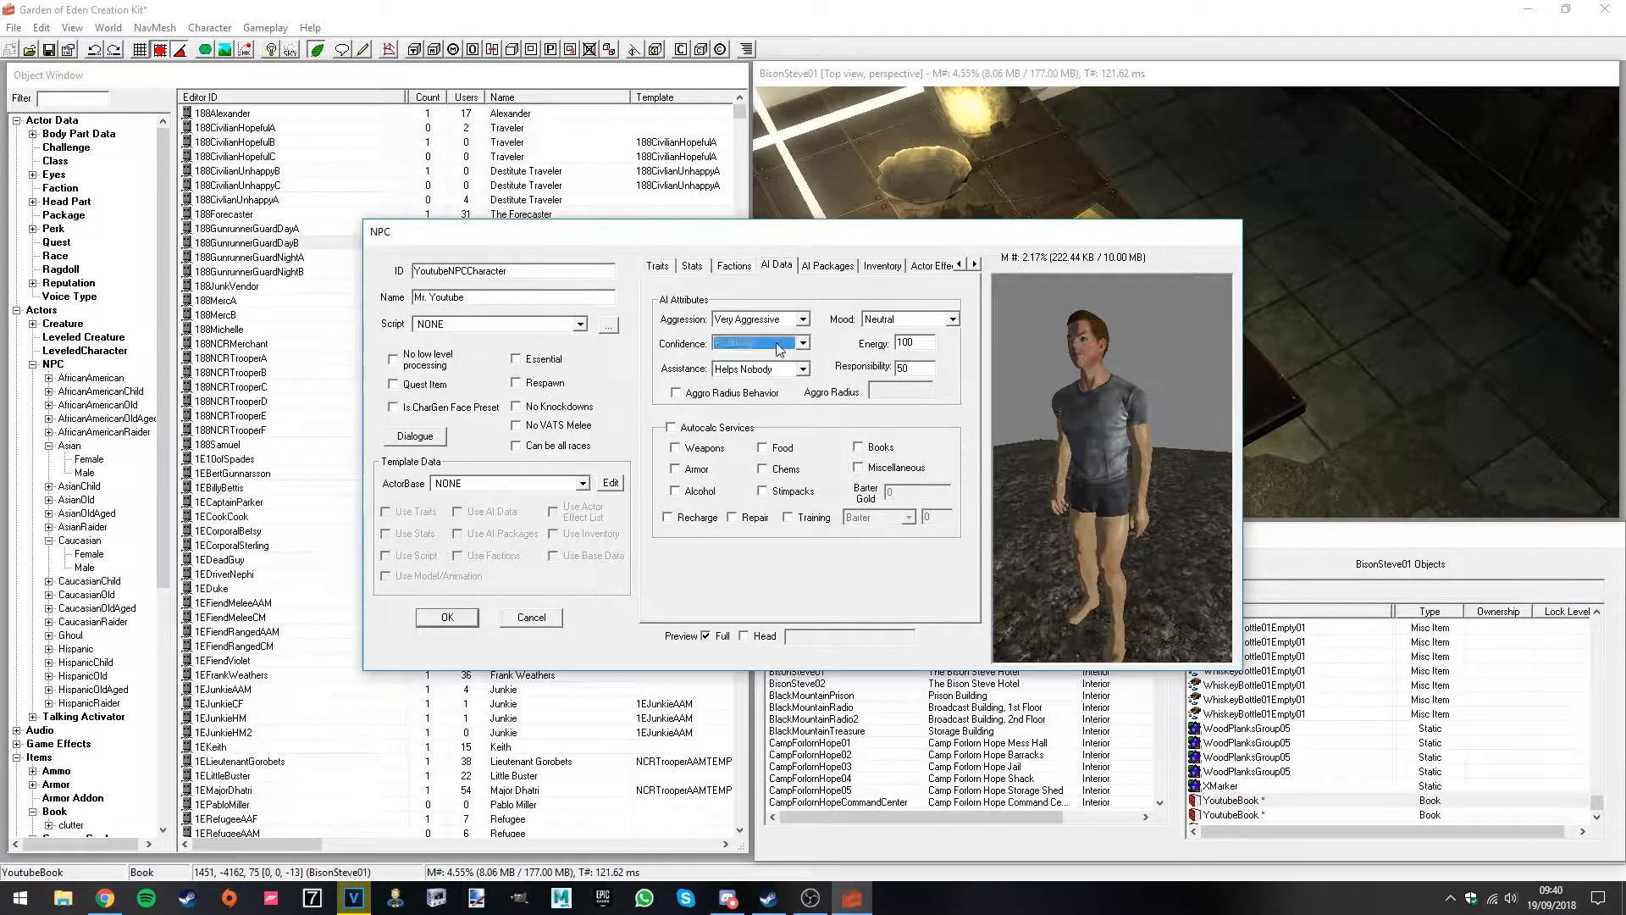
Step: Set the NPC's assistance to Helps Friends and Allies after trying Helps Allies and checking the factions
drag(919, 369, 865, 376)
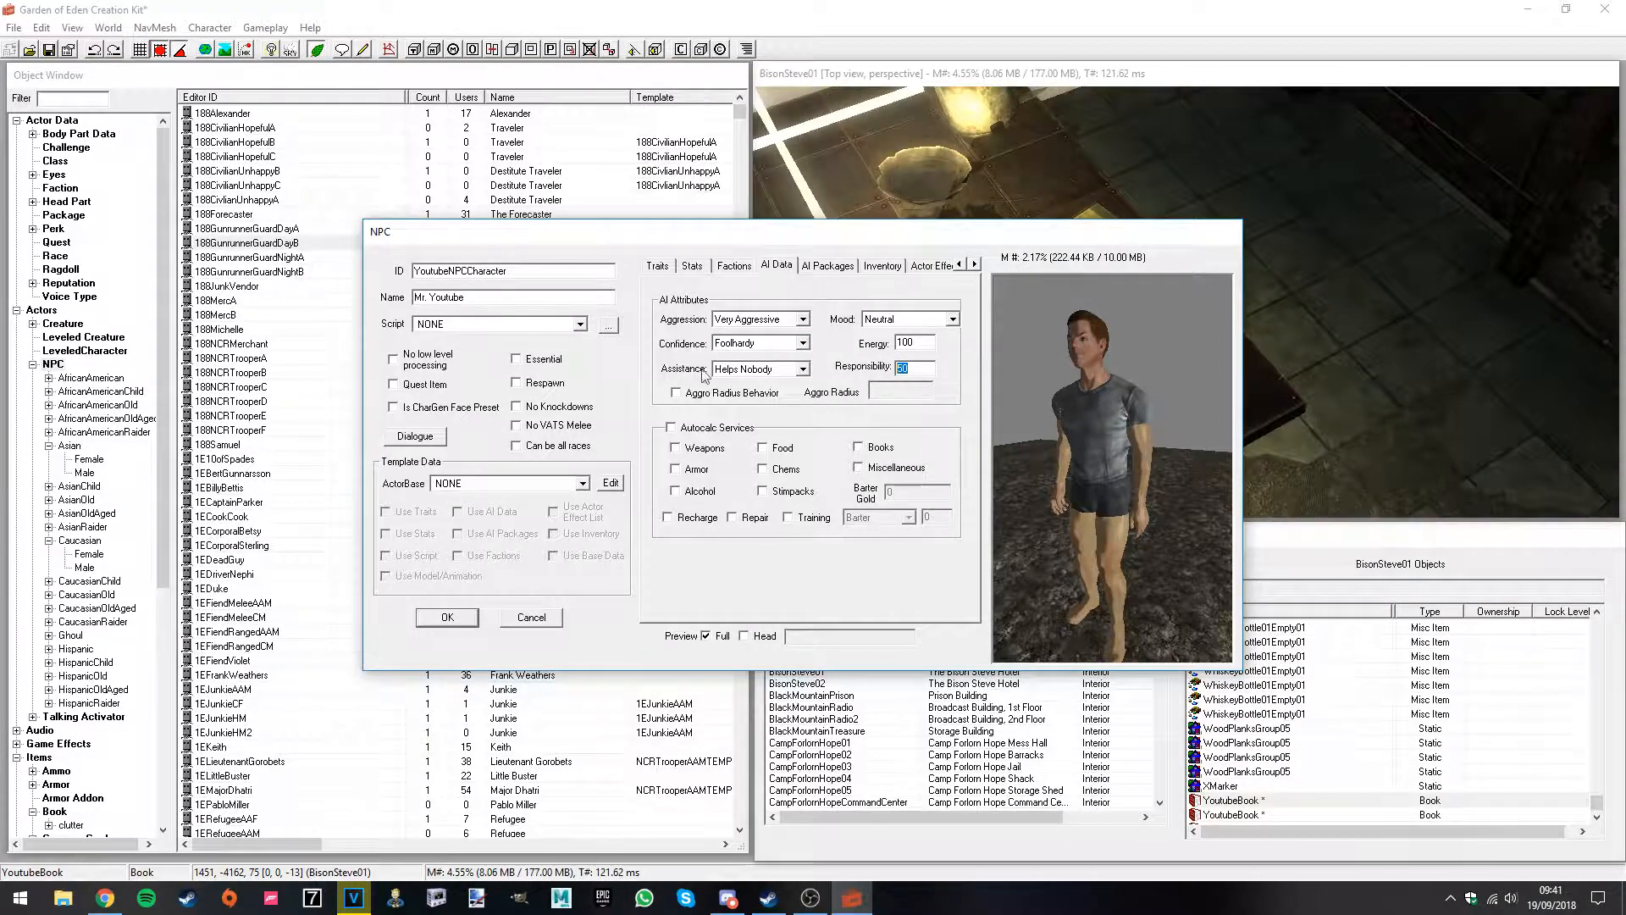
click(752, 371)
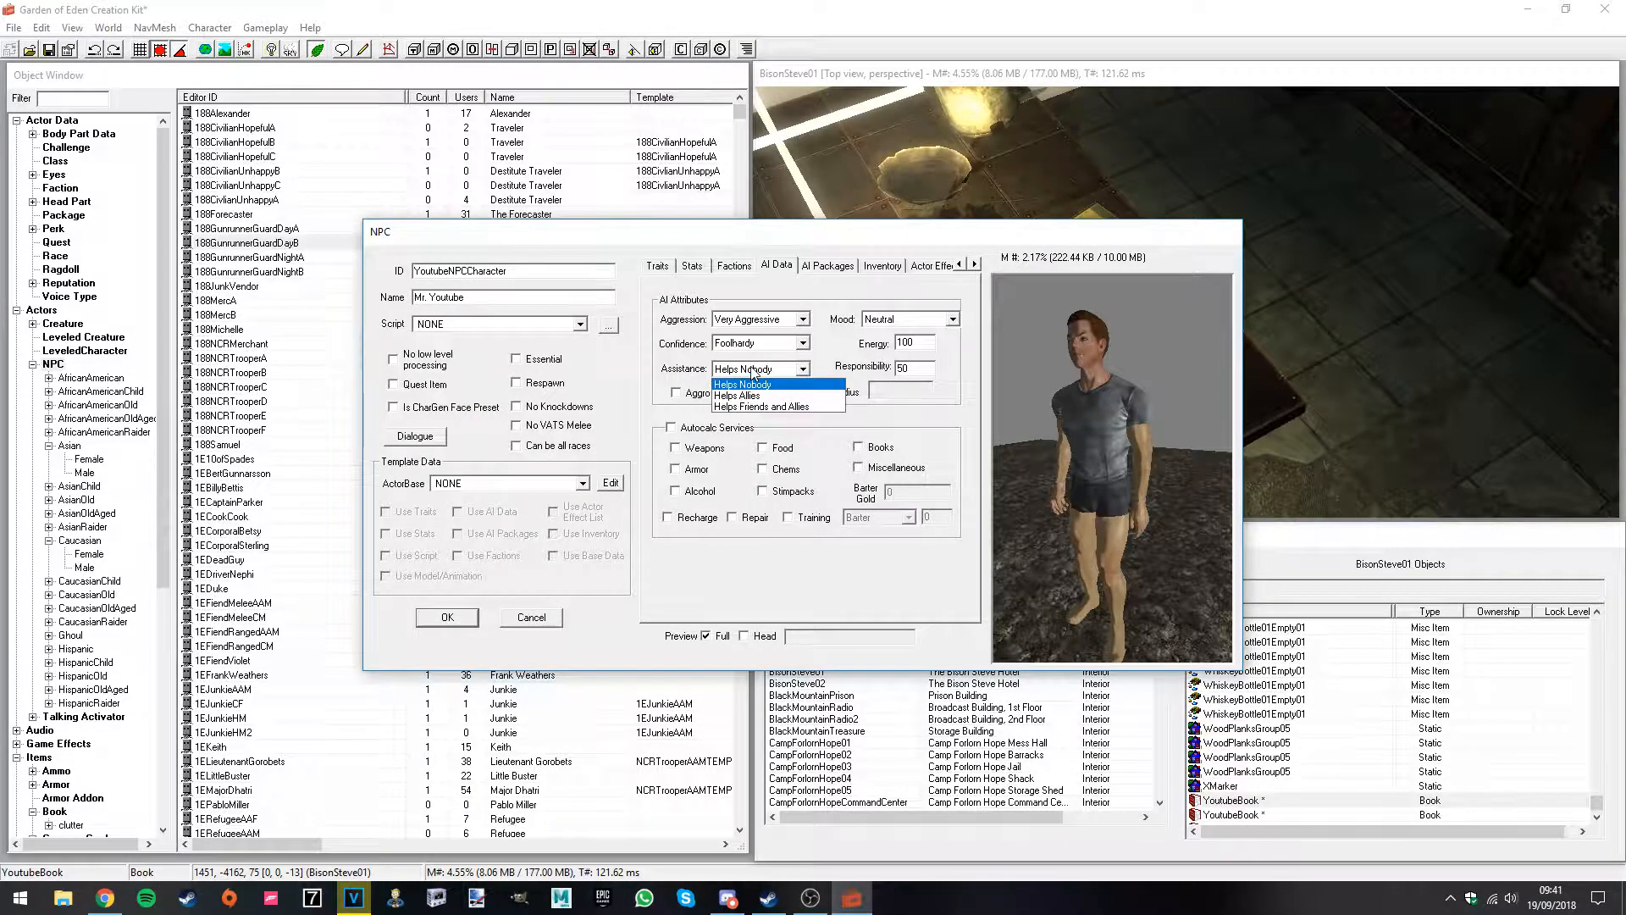
click(752, 396)
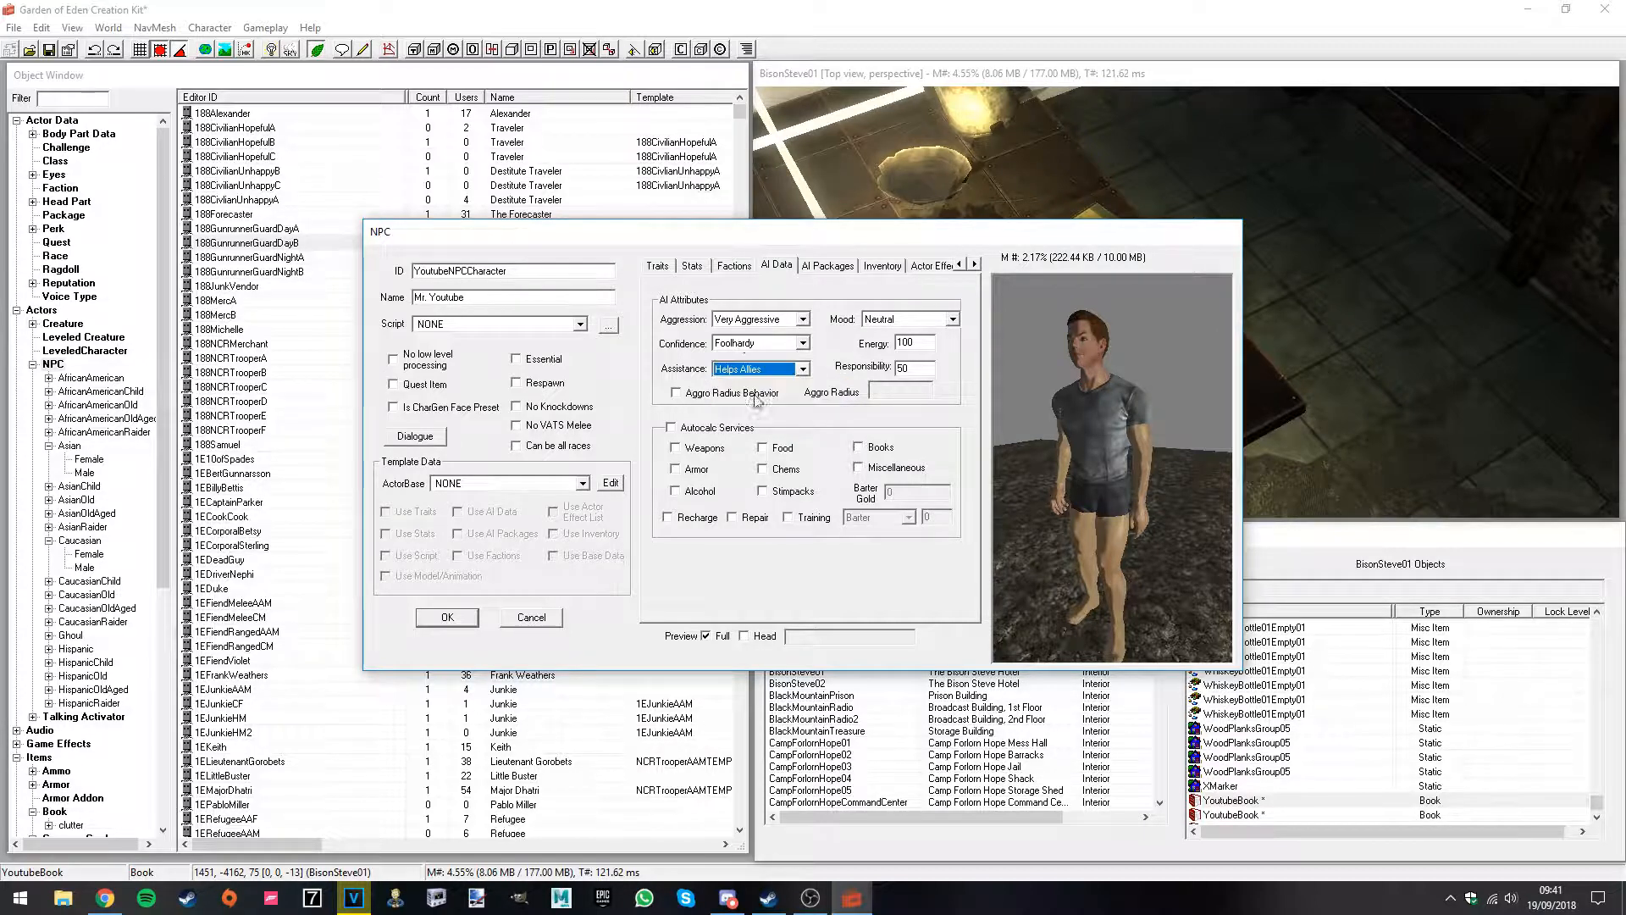
click(733, 268)
click(775, 265)
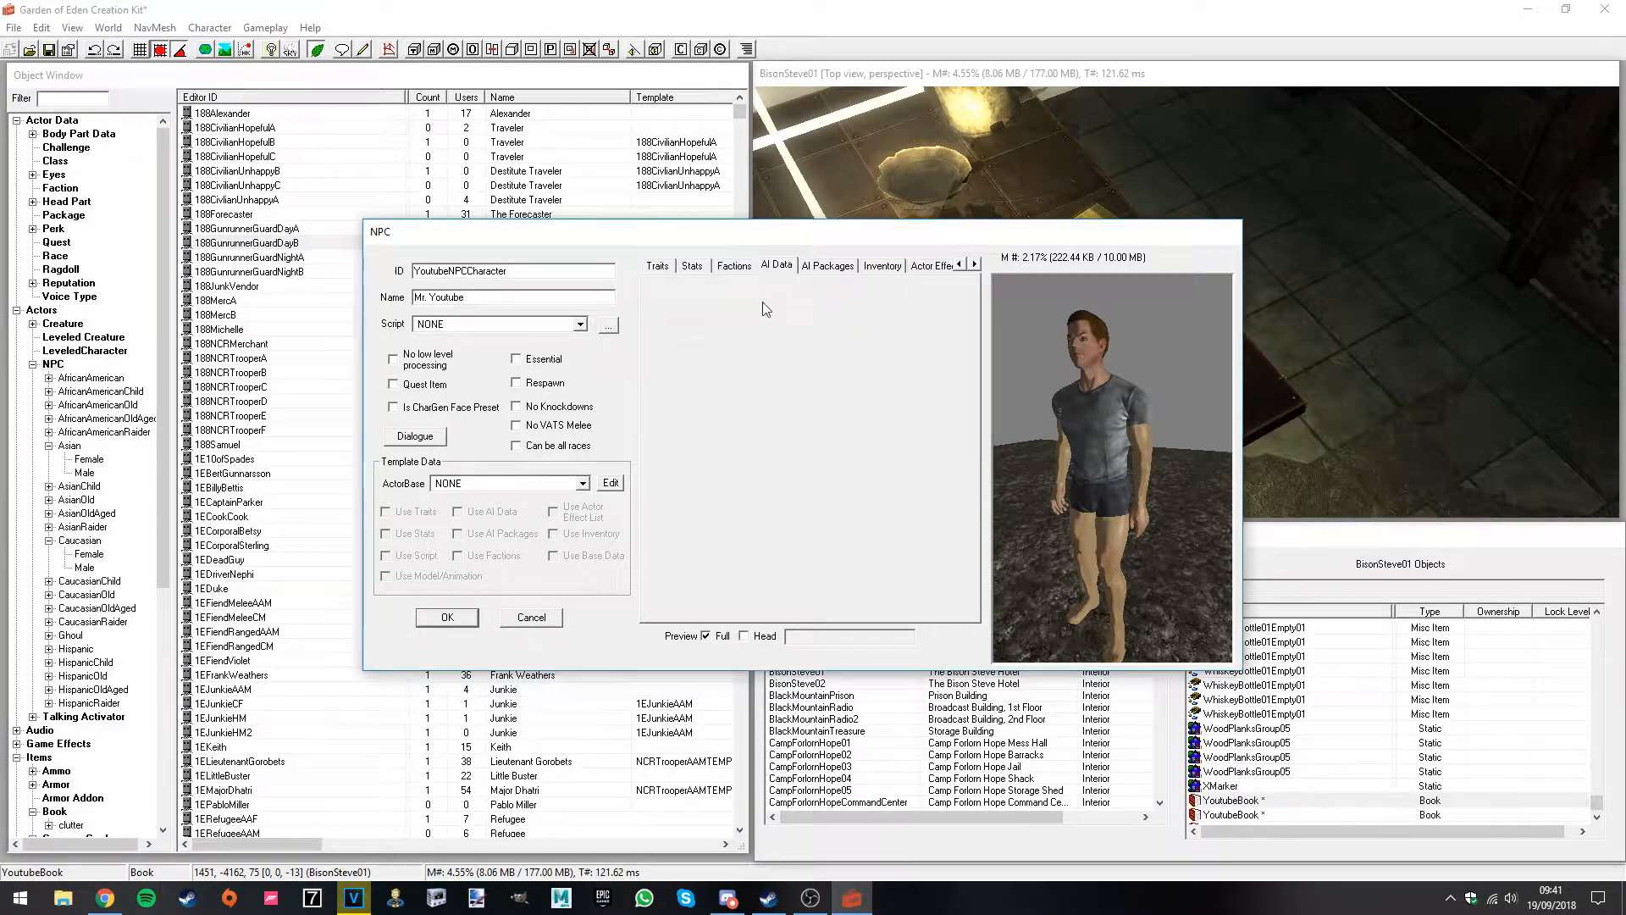
click(775, 370)
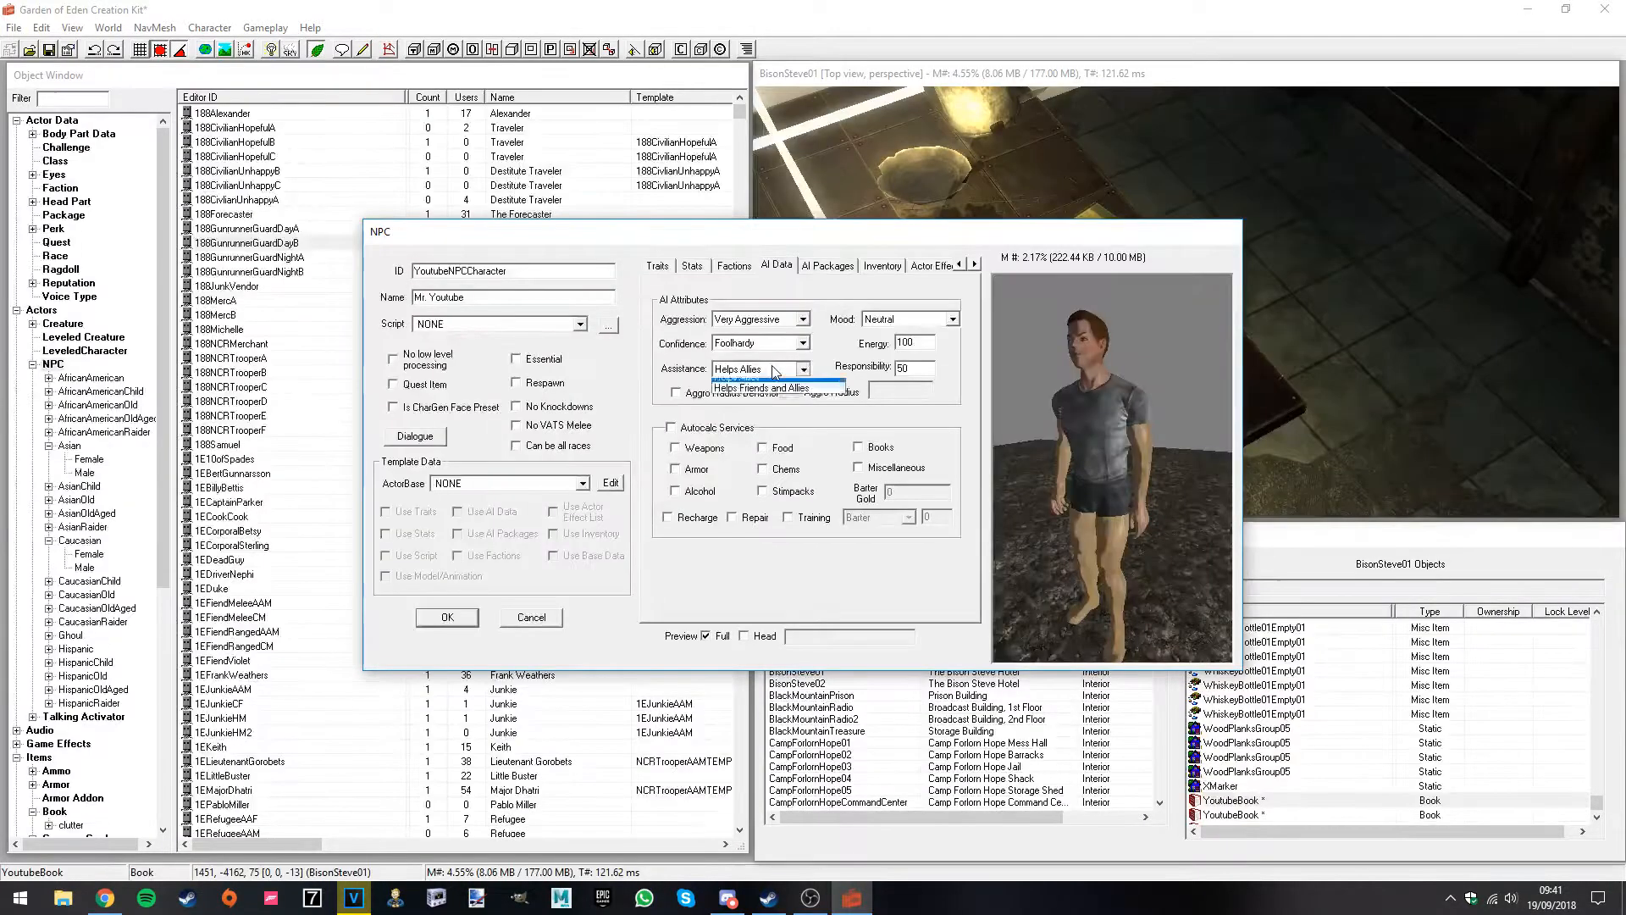
click(759, 415)
Step: Check the NPC's disposition base in its traits and review the assistance options, keeping Helps Friends and Allies
click(658, 267)
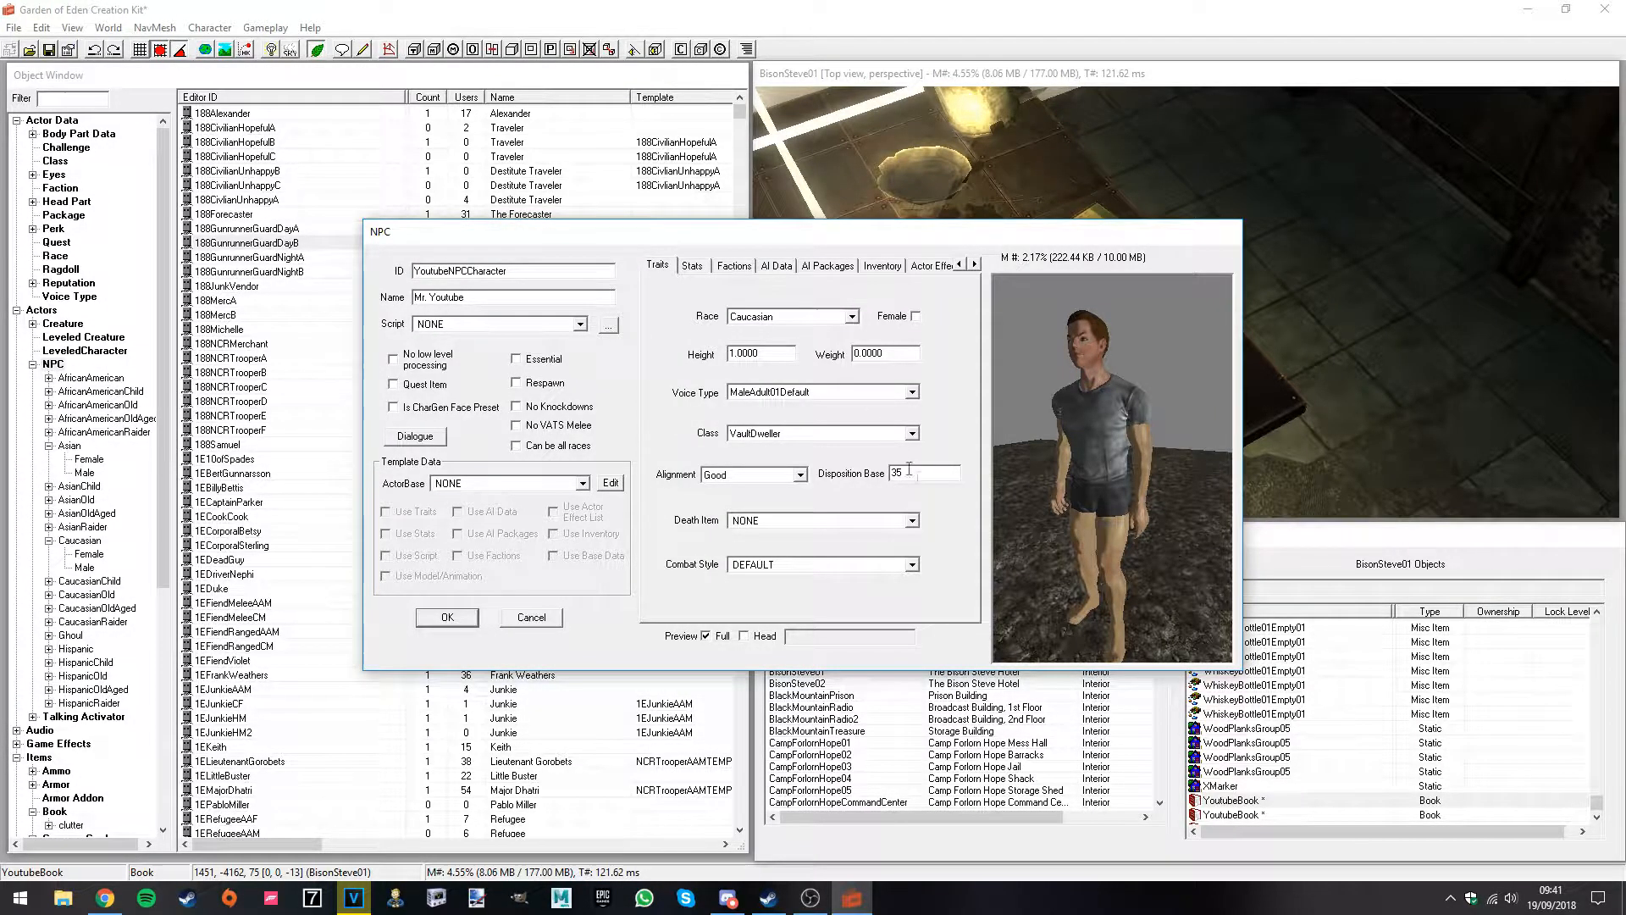
click(770, 273)
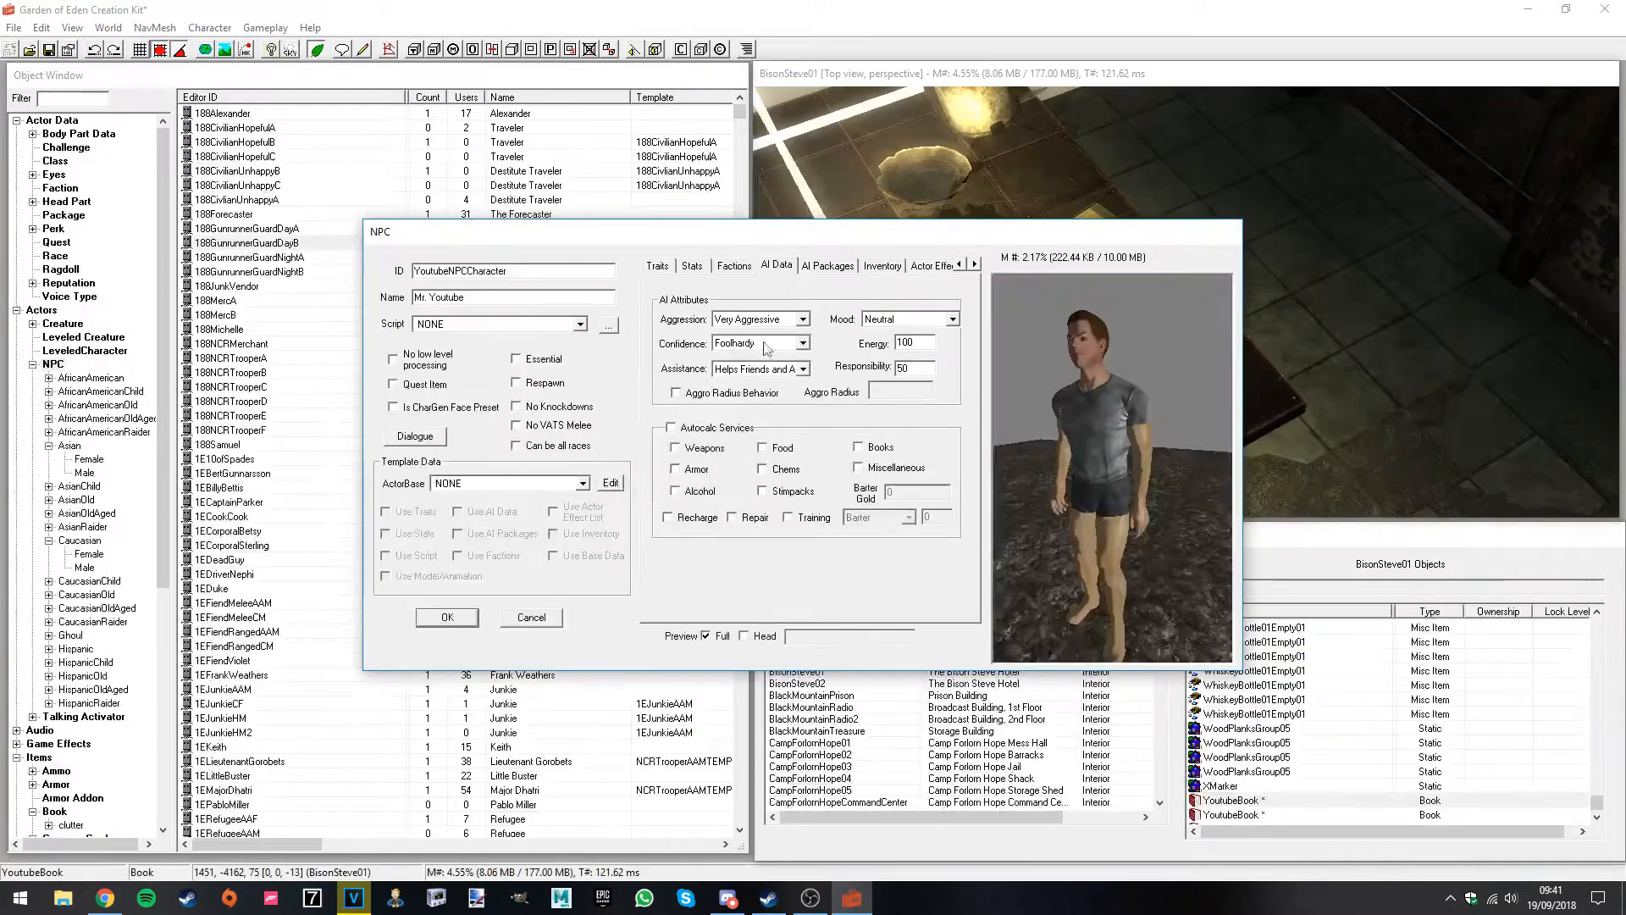
click(775, 369)
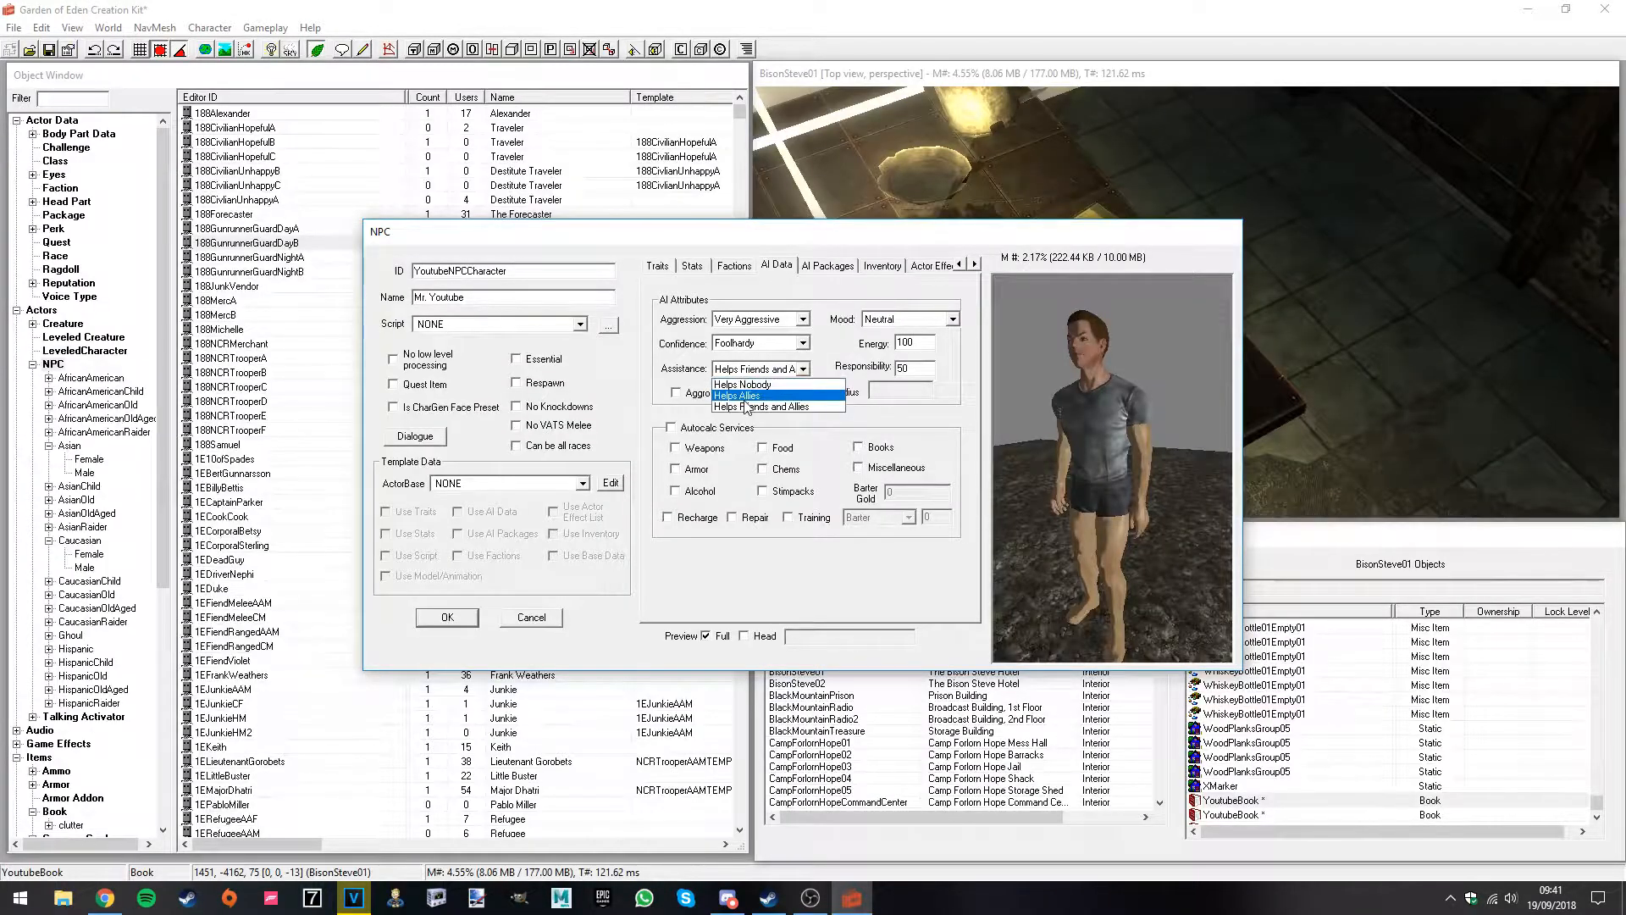
click(746, 407)
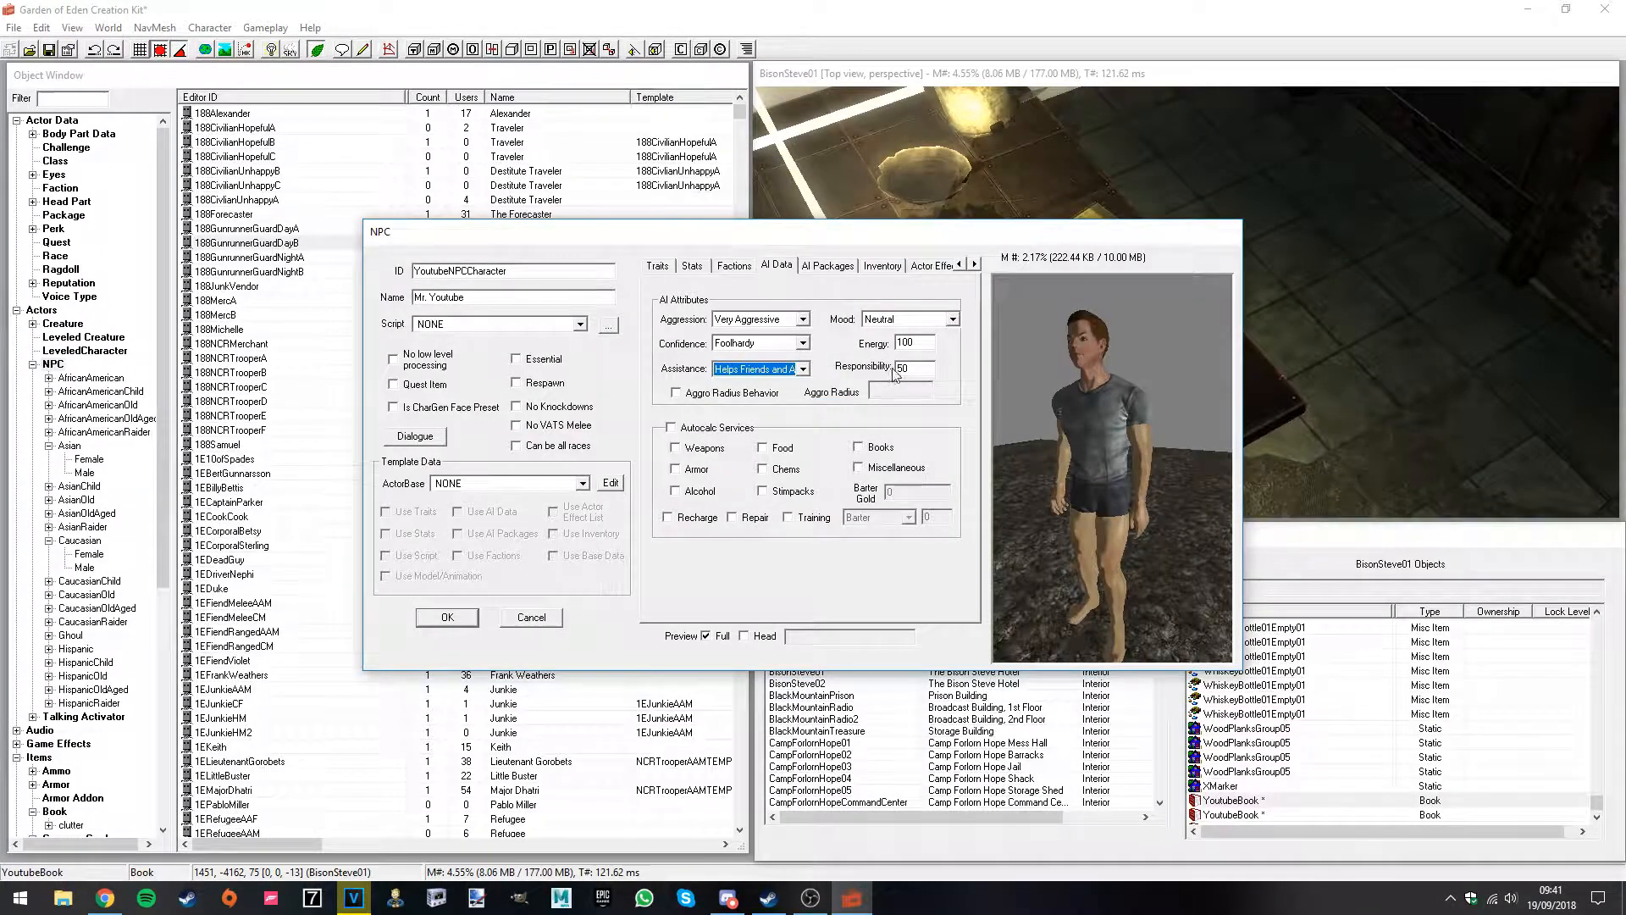
click(762, 371)
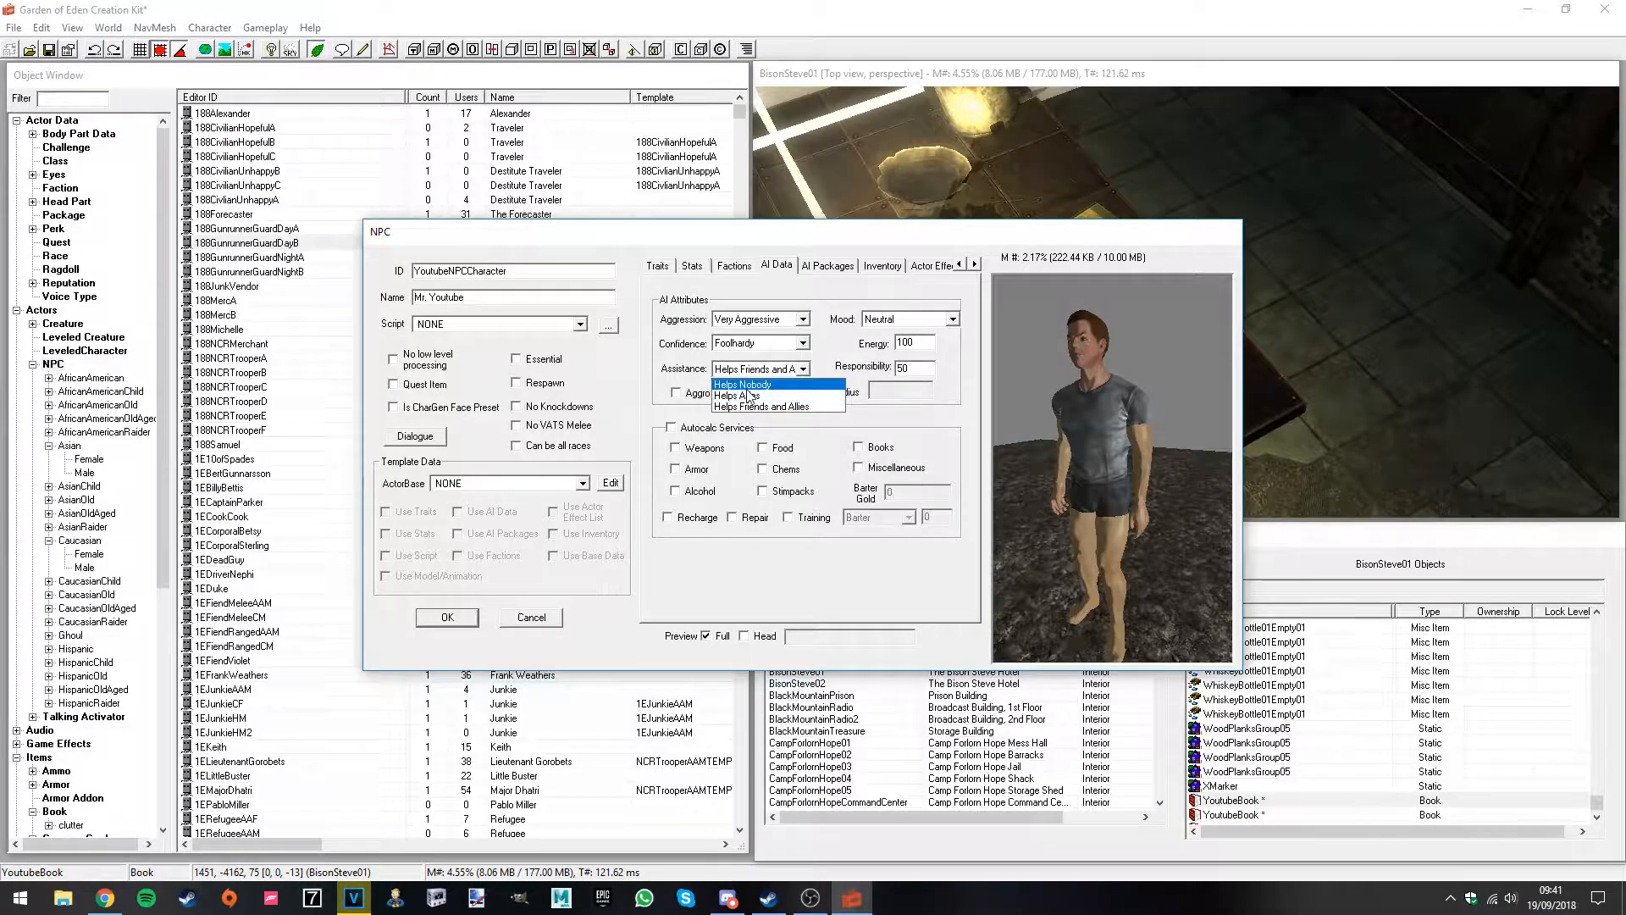
click(770, 407)
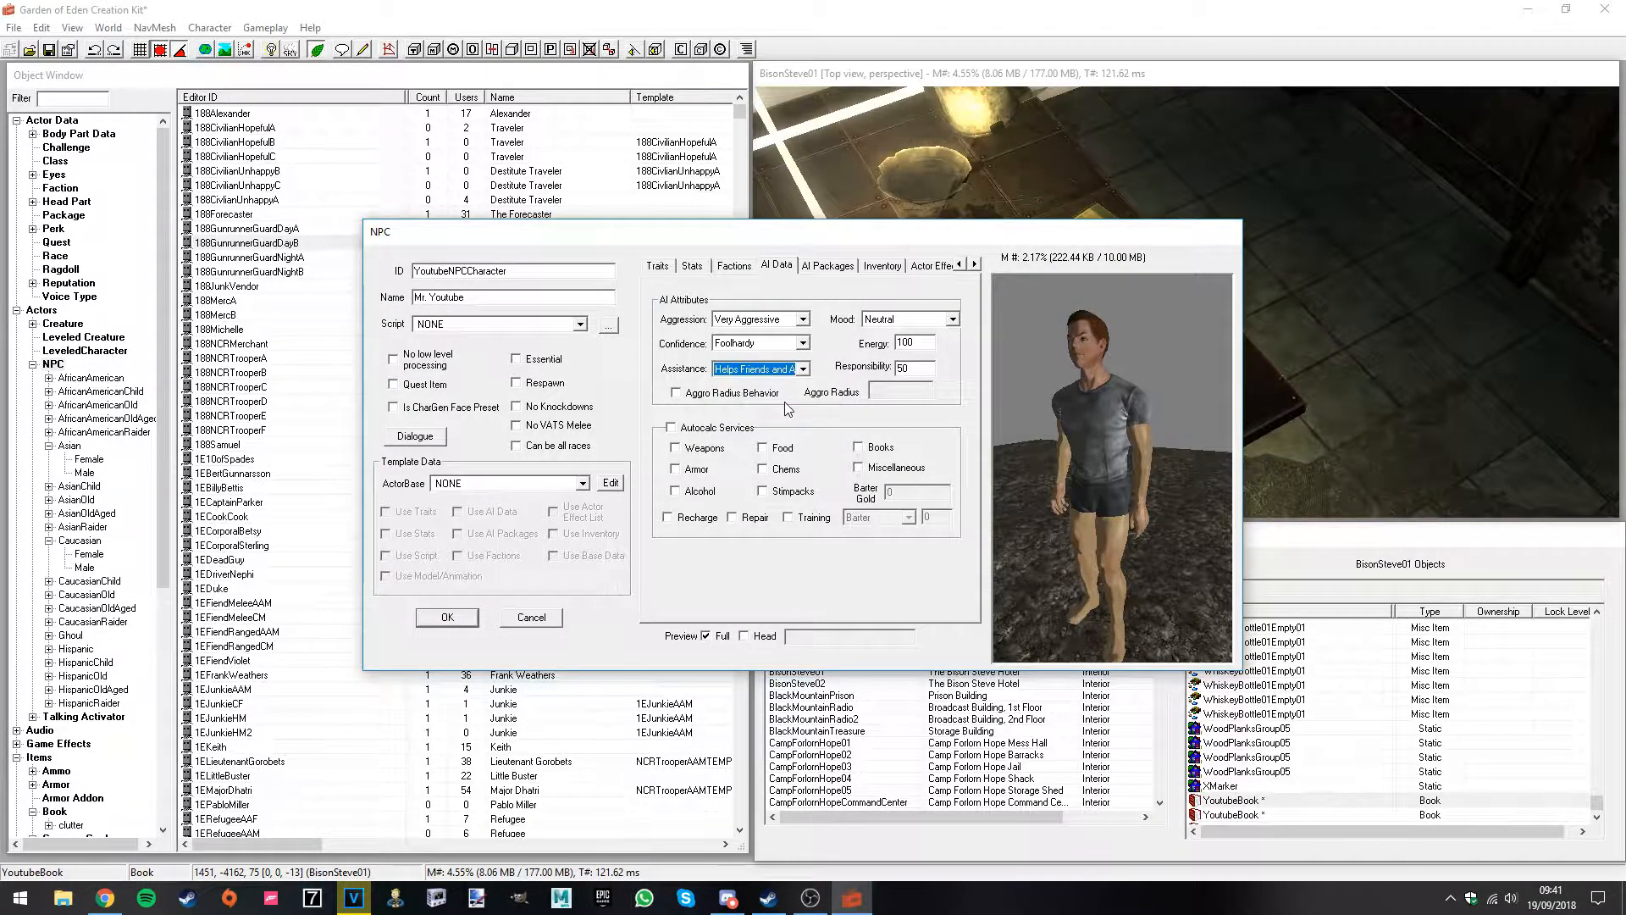
Step: Try a responsibility of 100 before restoring 50, and switch Autocalc Services on and off
key(Tab)
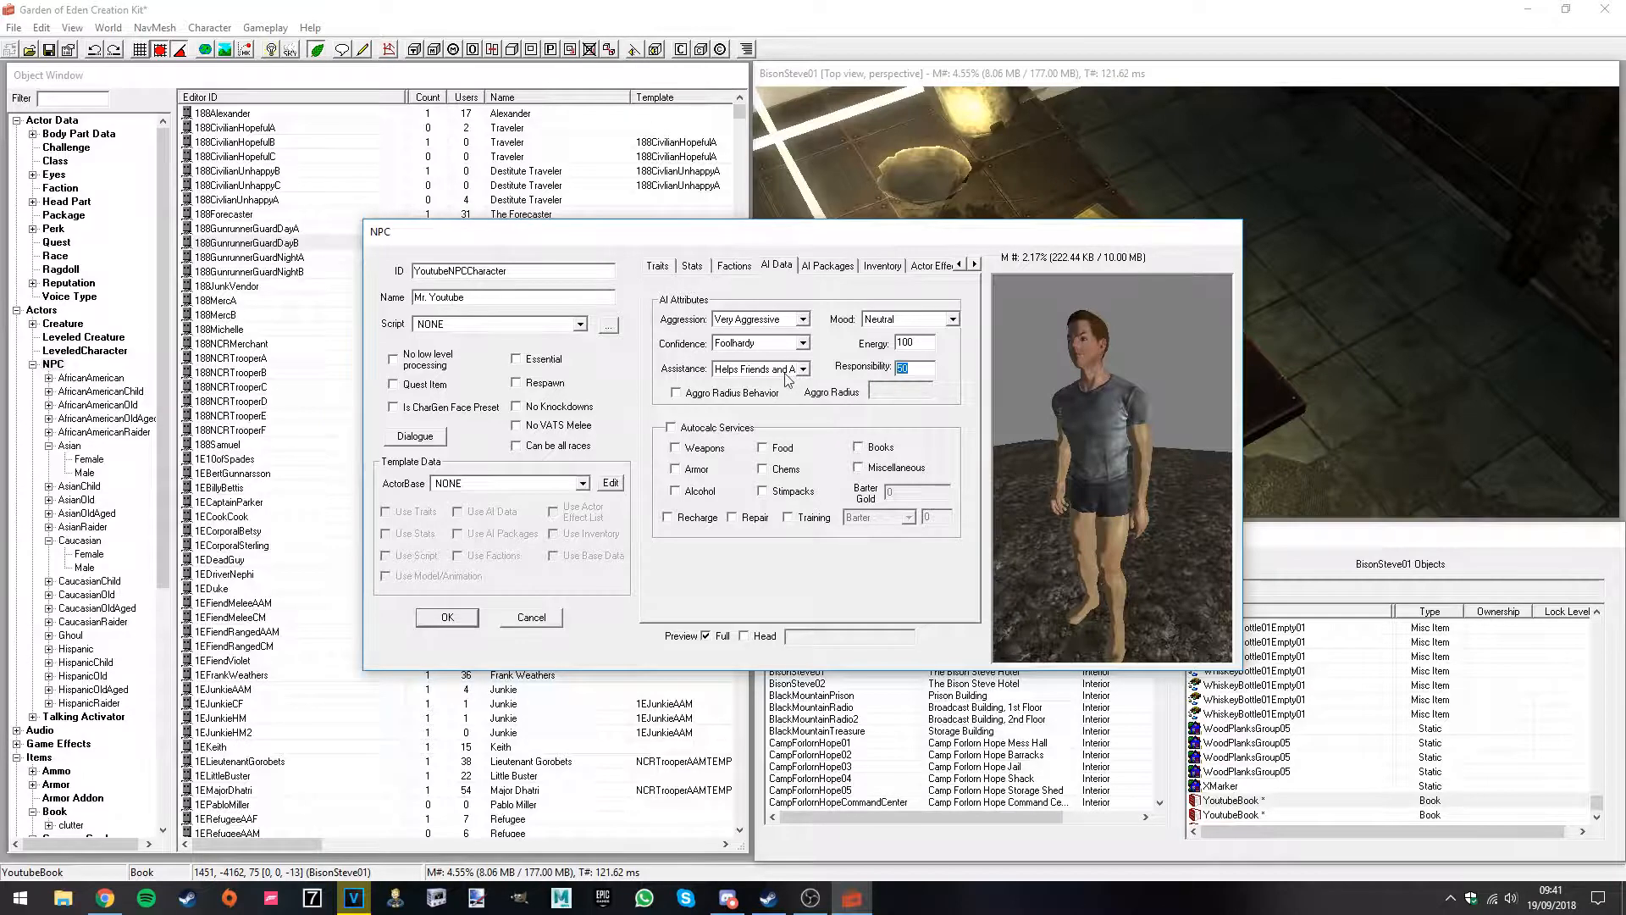
text(100)
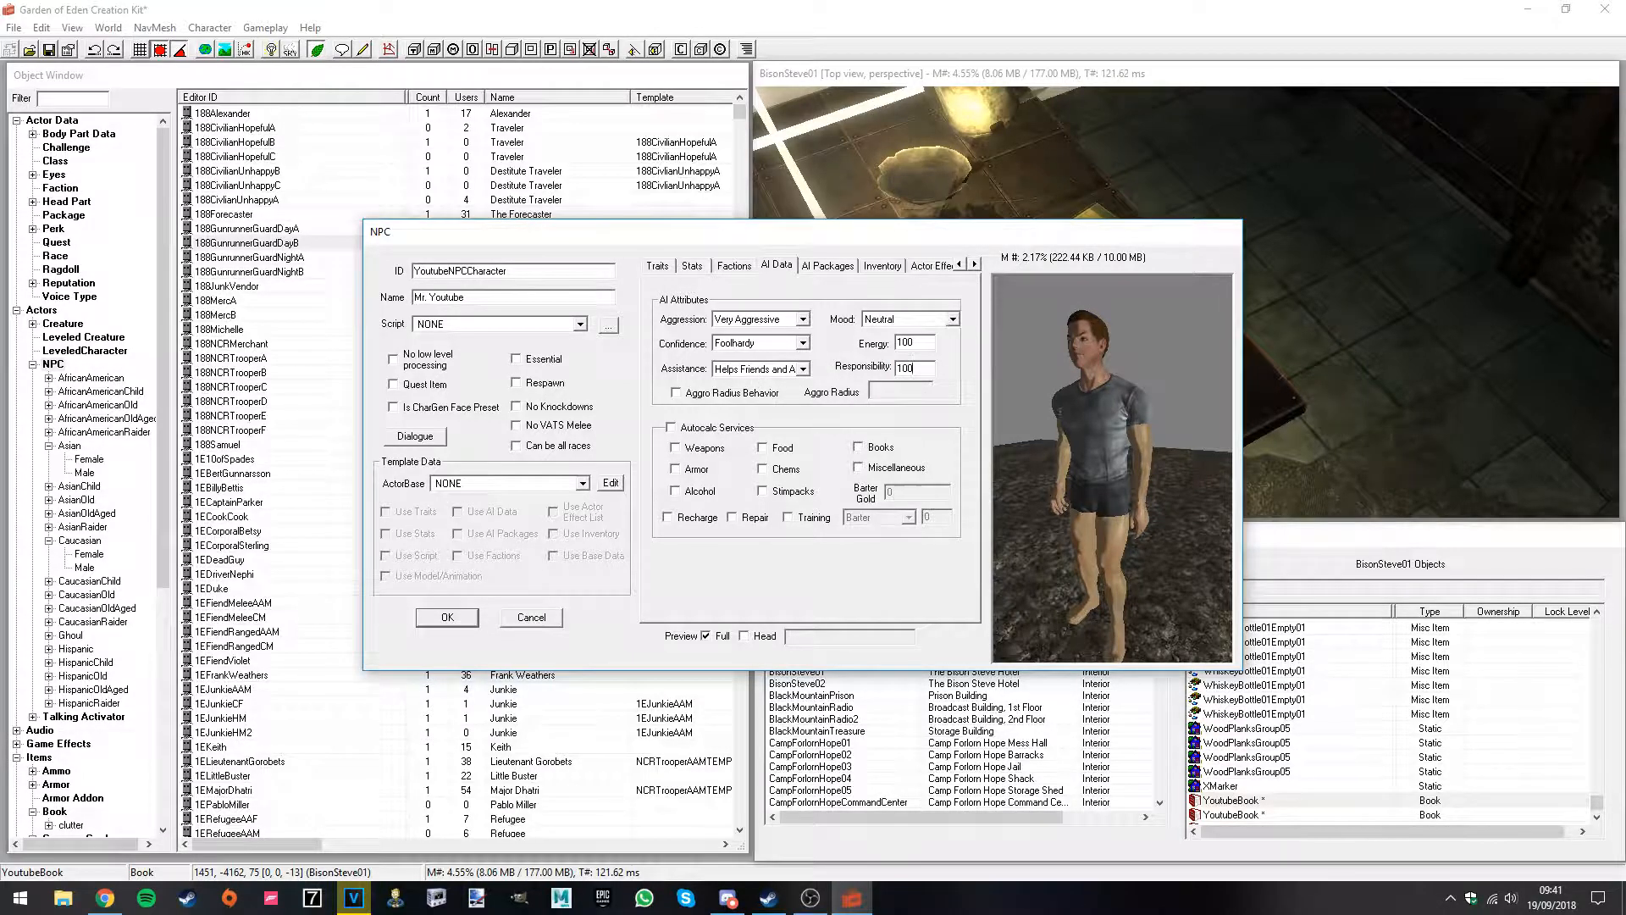
click(775, 399)
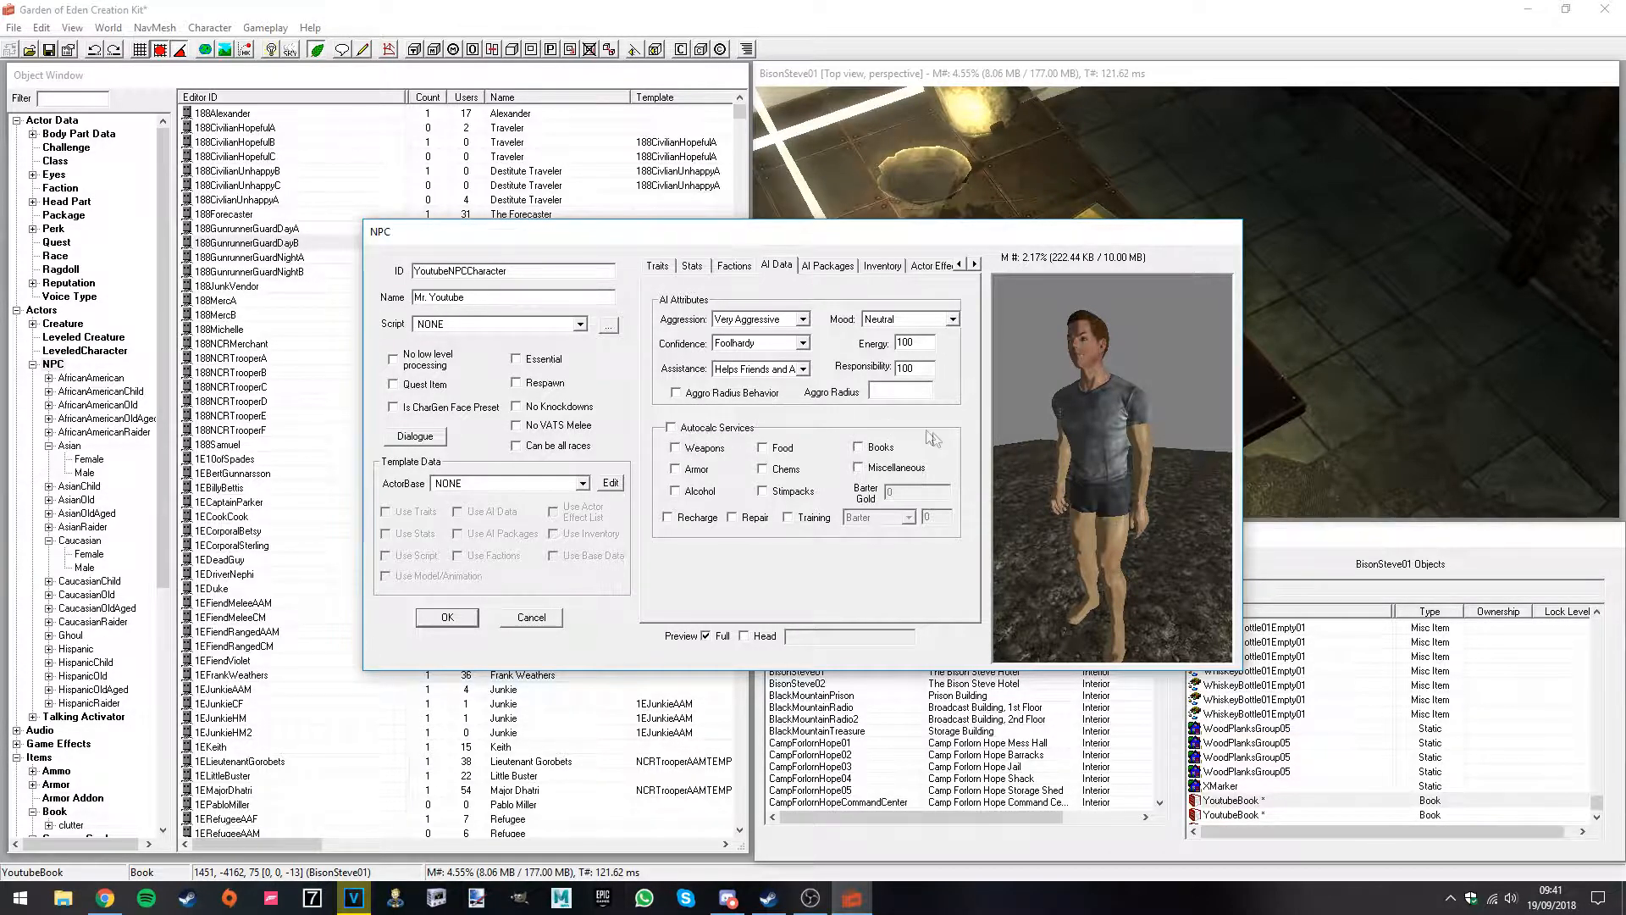
click(693, 432)
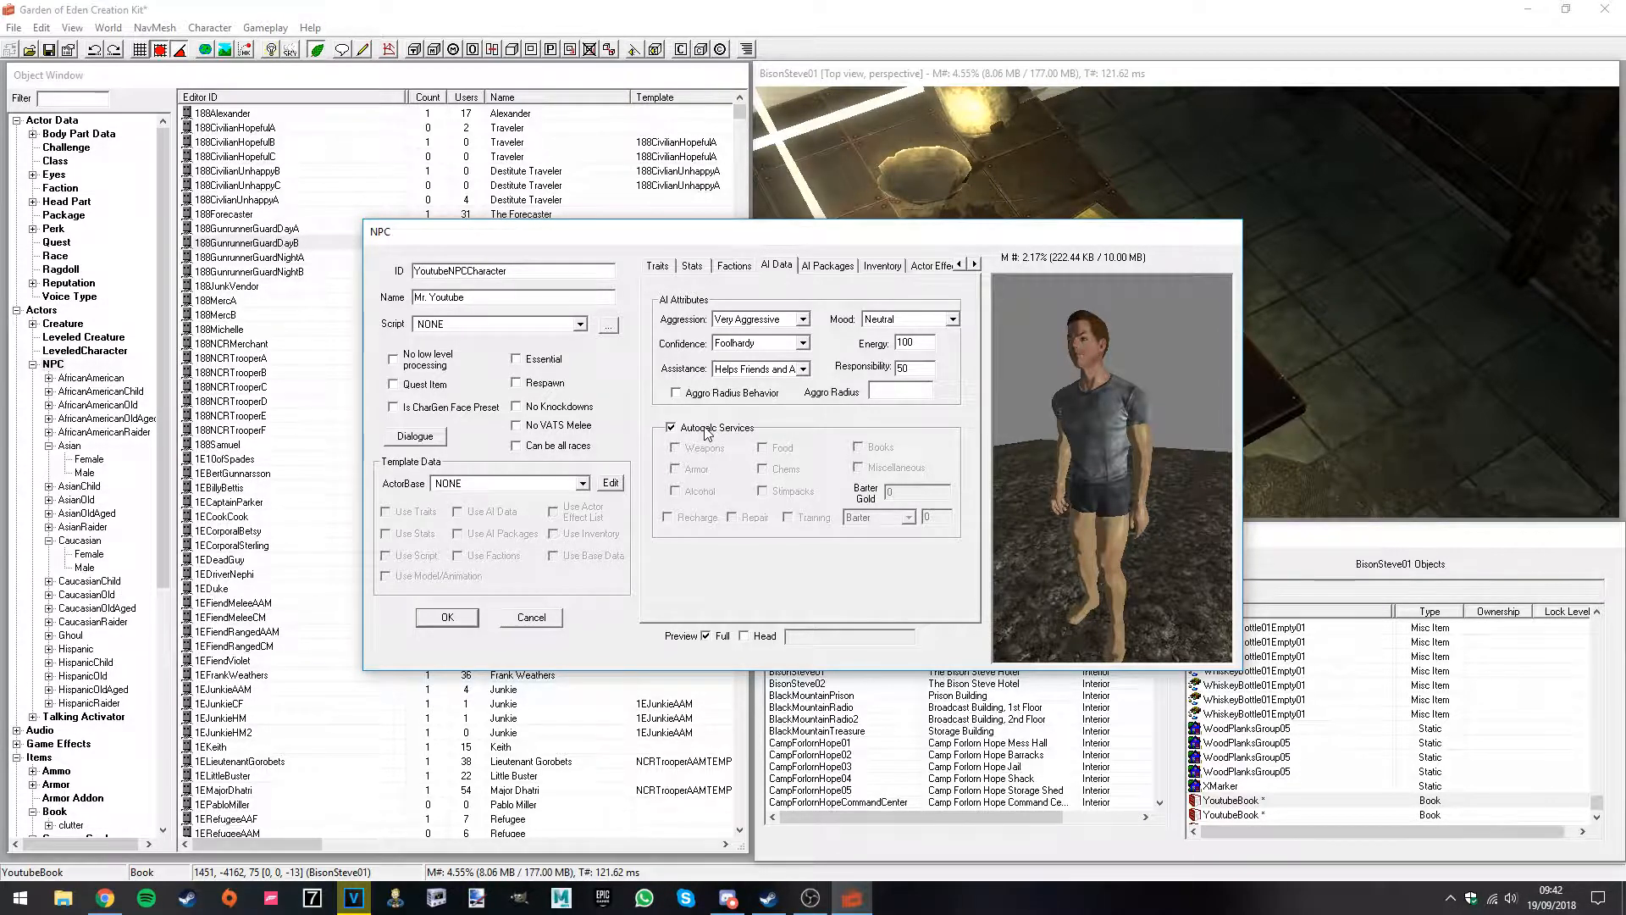
click(706, 429)
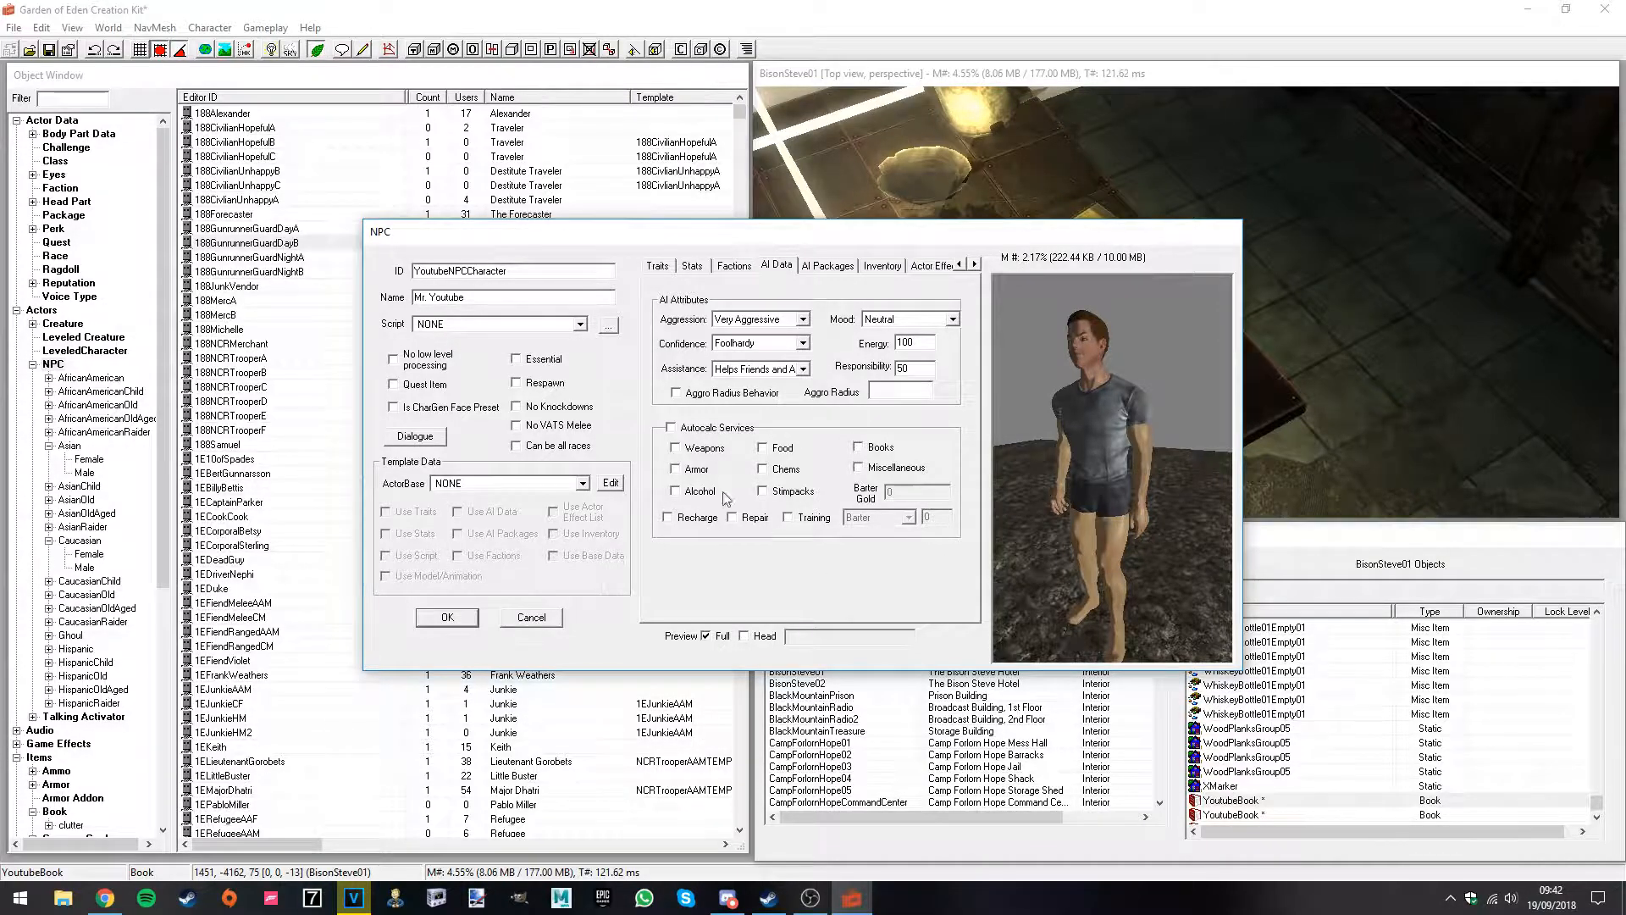
Step: Look at the NPC's AI packages and add one 188GeneralStoremisc object to its inventory
click(825, 267)
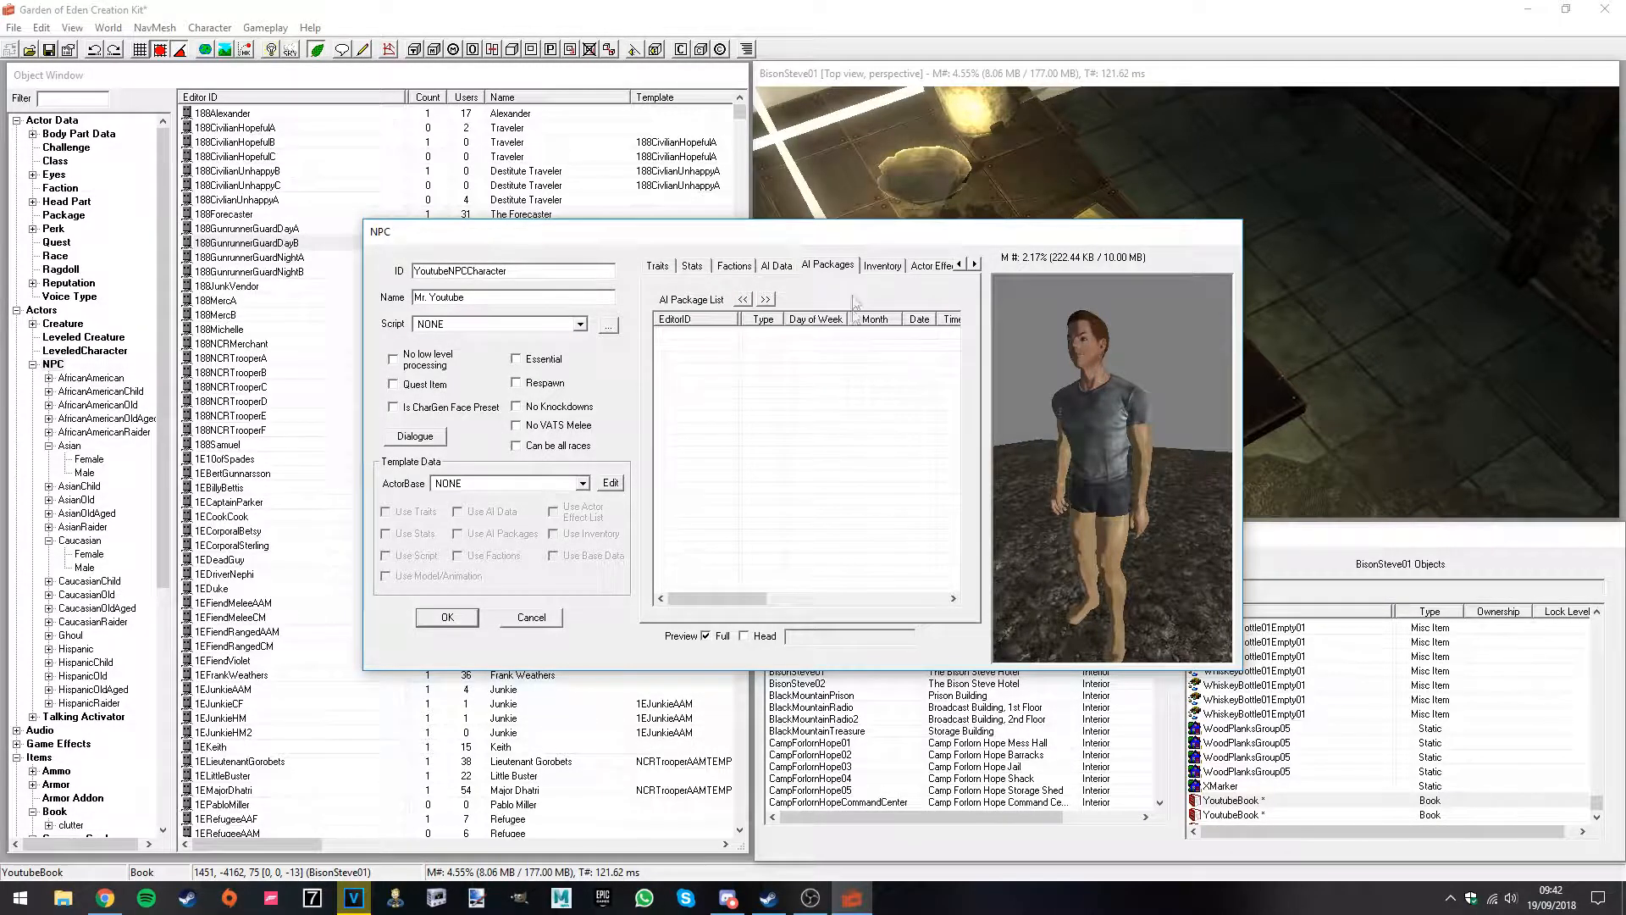
click(881, 267)
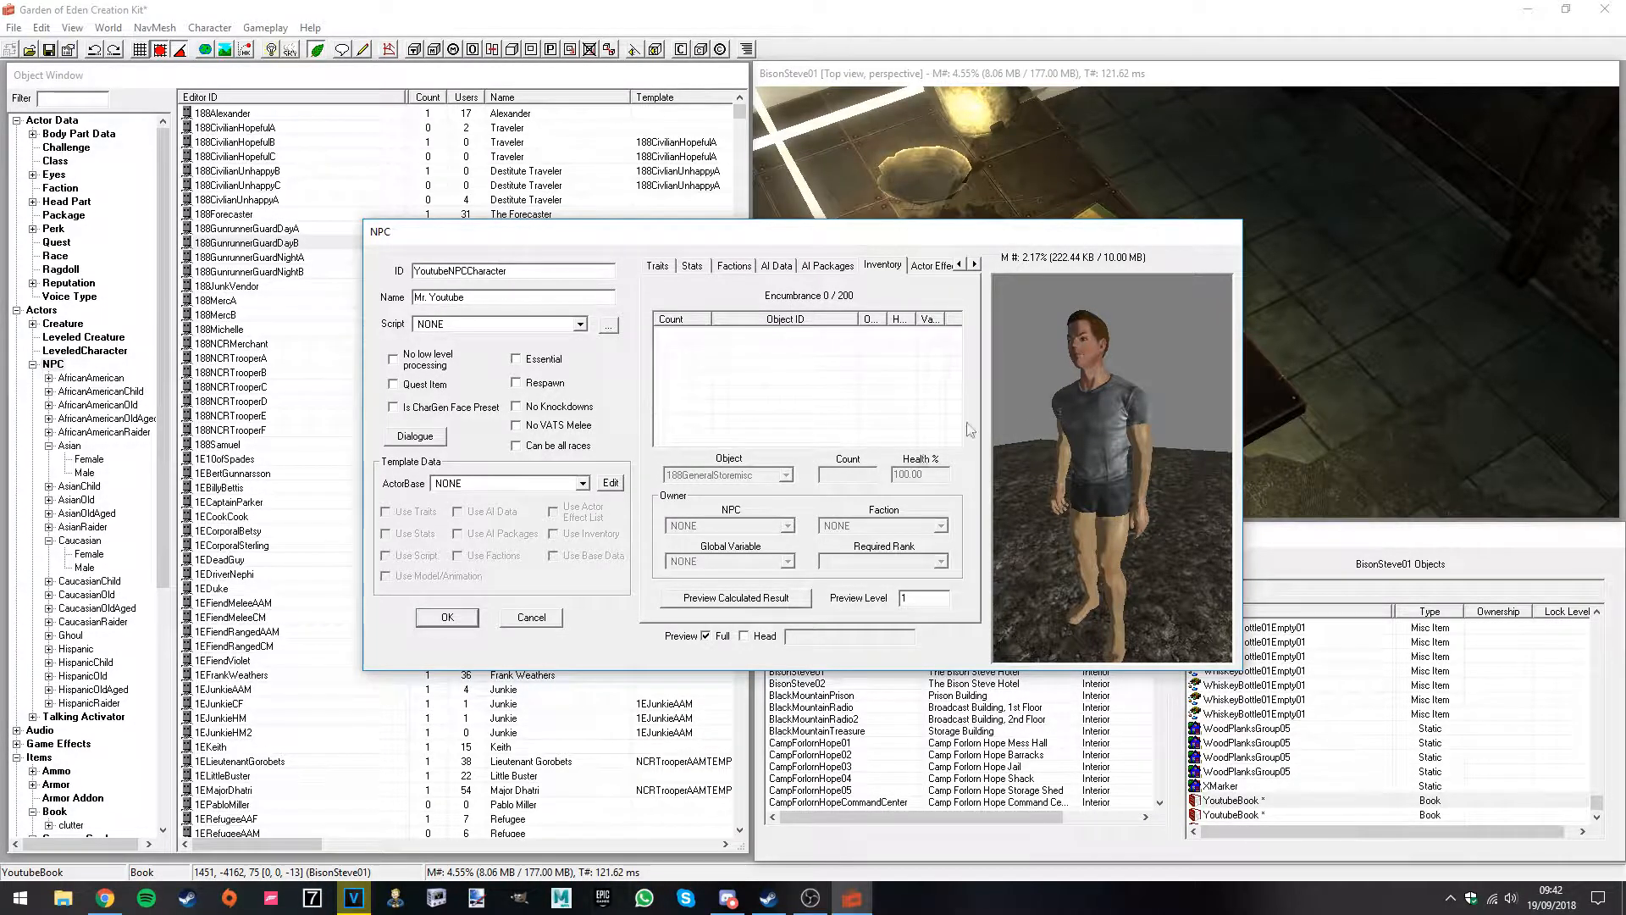
right_click(743, 364)
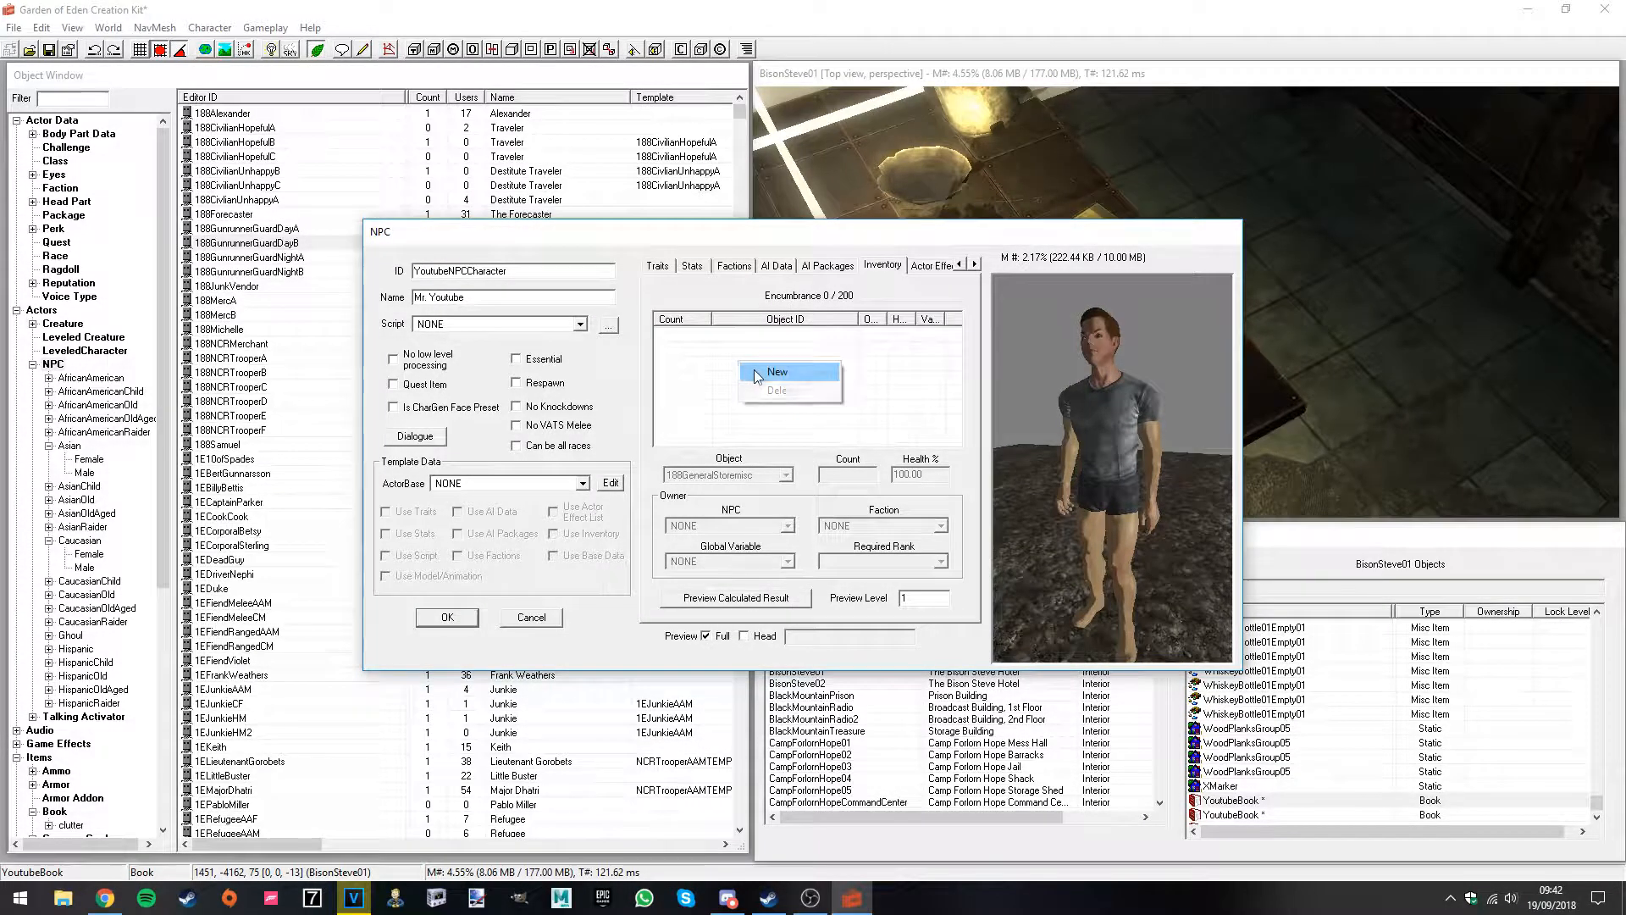
click(757, 374)
click(786, 476)
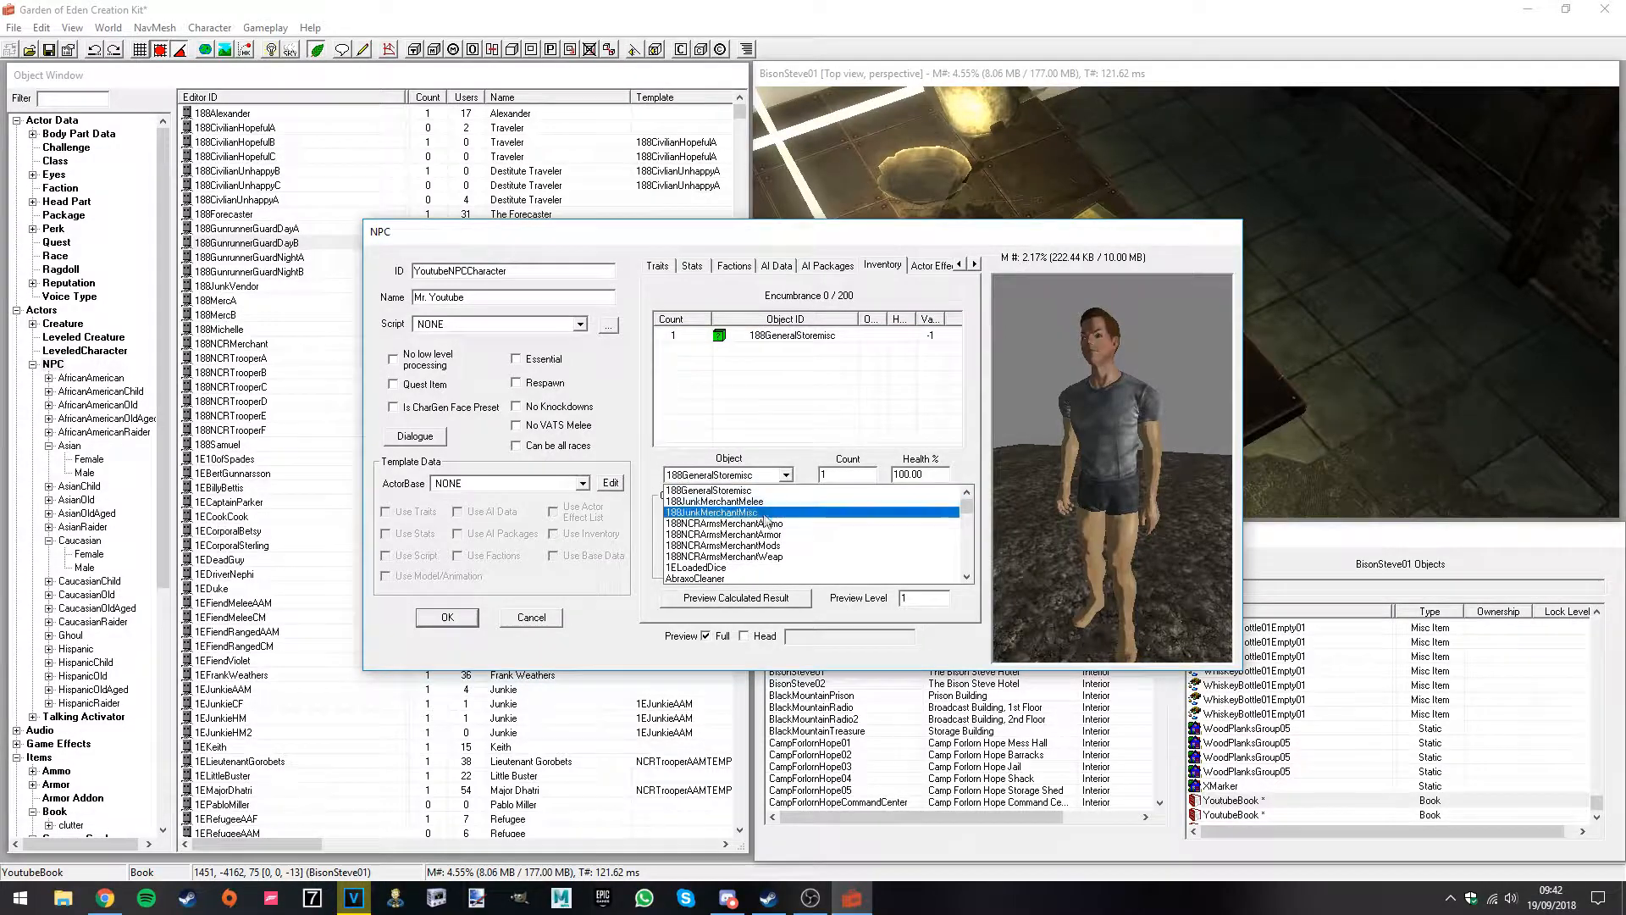
click(780, 492)
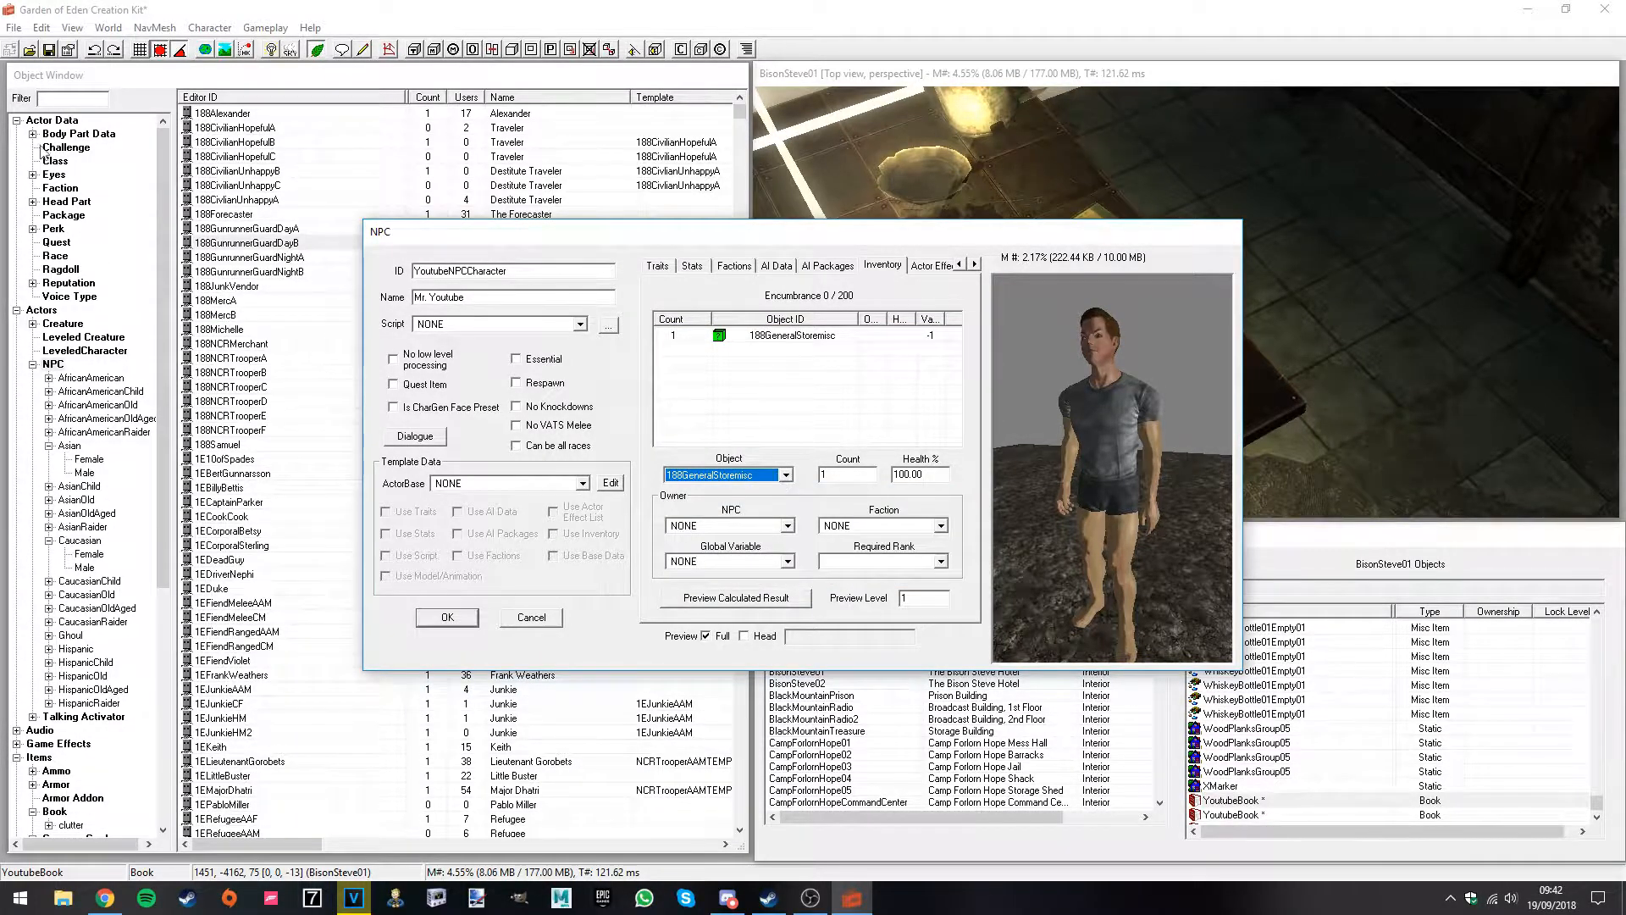
Step: Add OutfitPrewarCasualwear from the 1950StyleCasual01 armor category to the NPC's inventory
click(70, 297)
scroll(77, 364, down, 9)
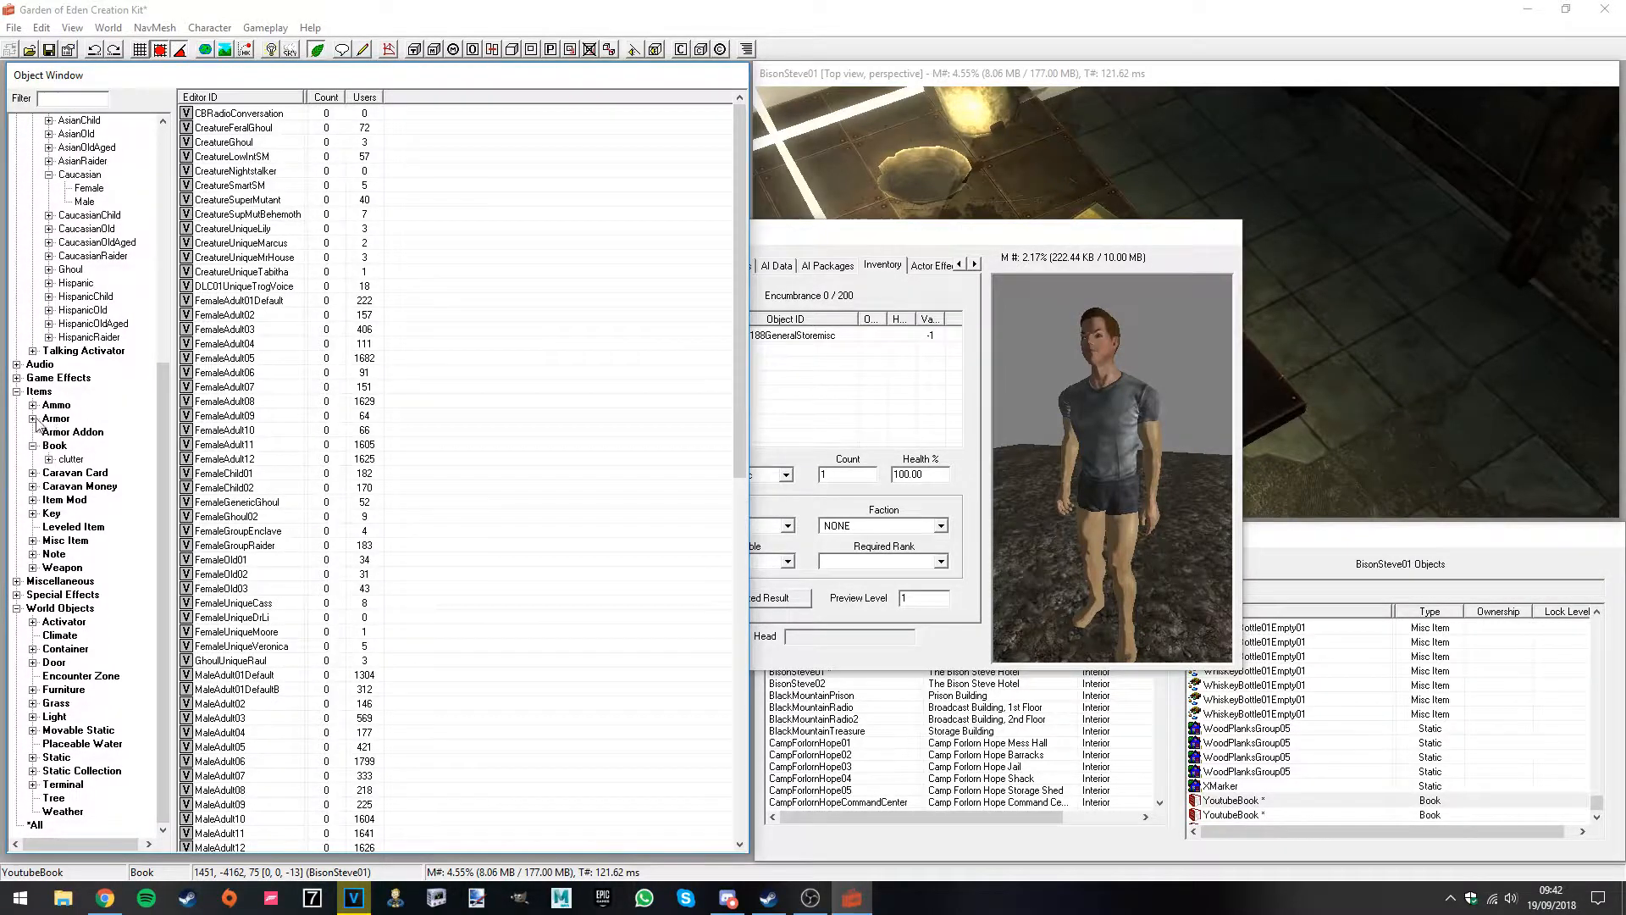
click(34, 419)
click(97, 134)
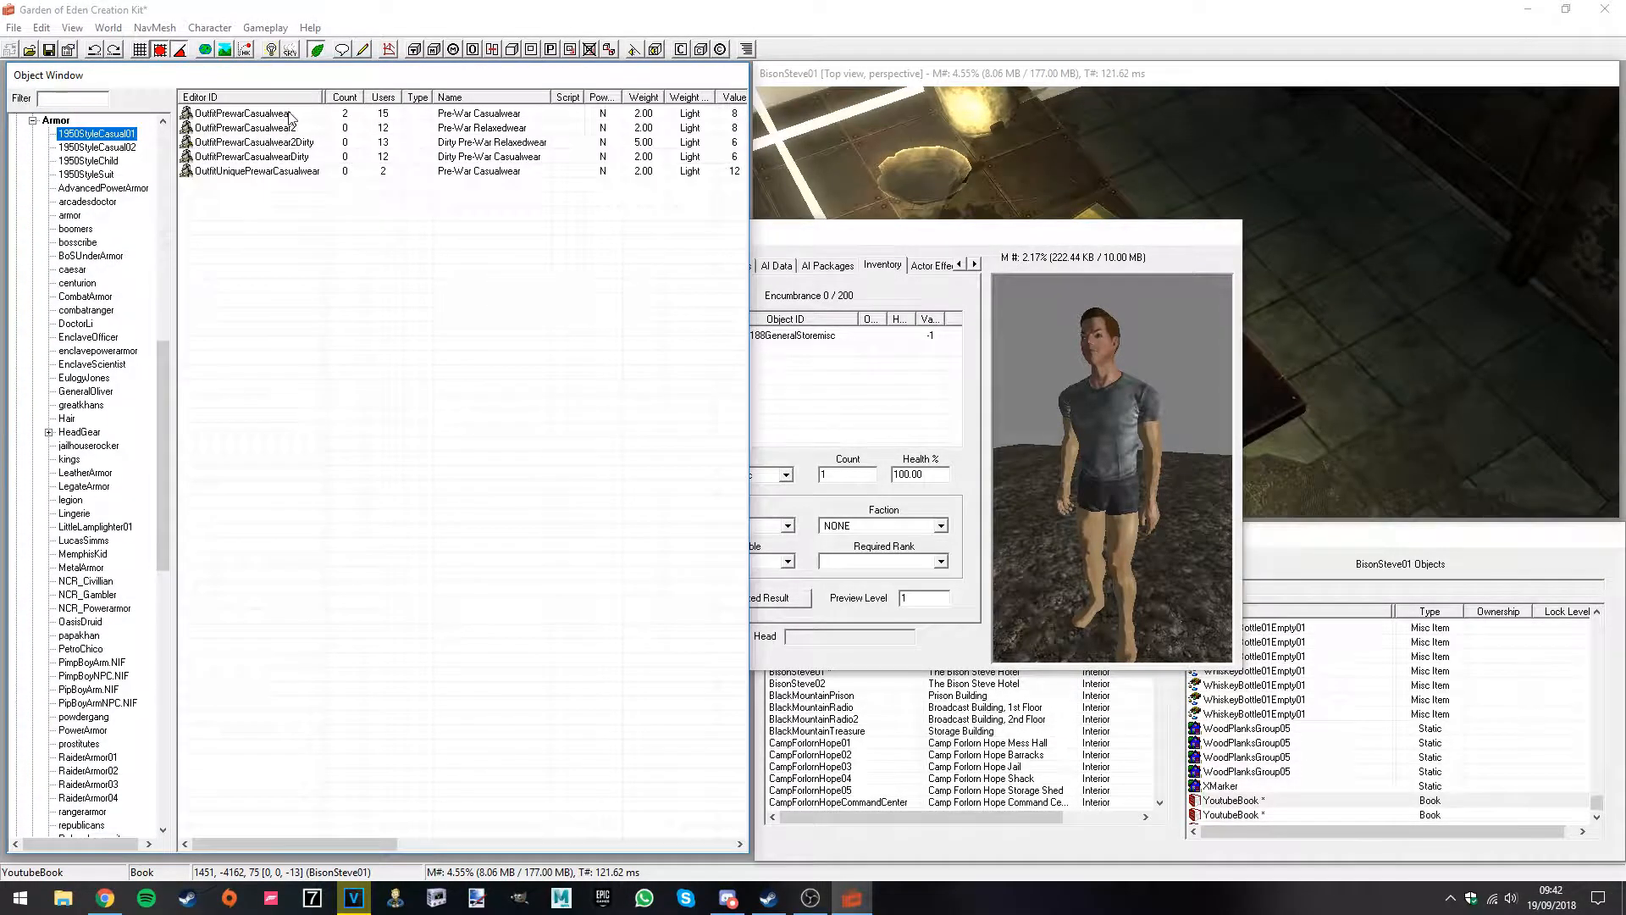
drag(251, 118, 824, 389)
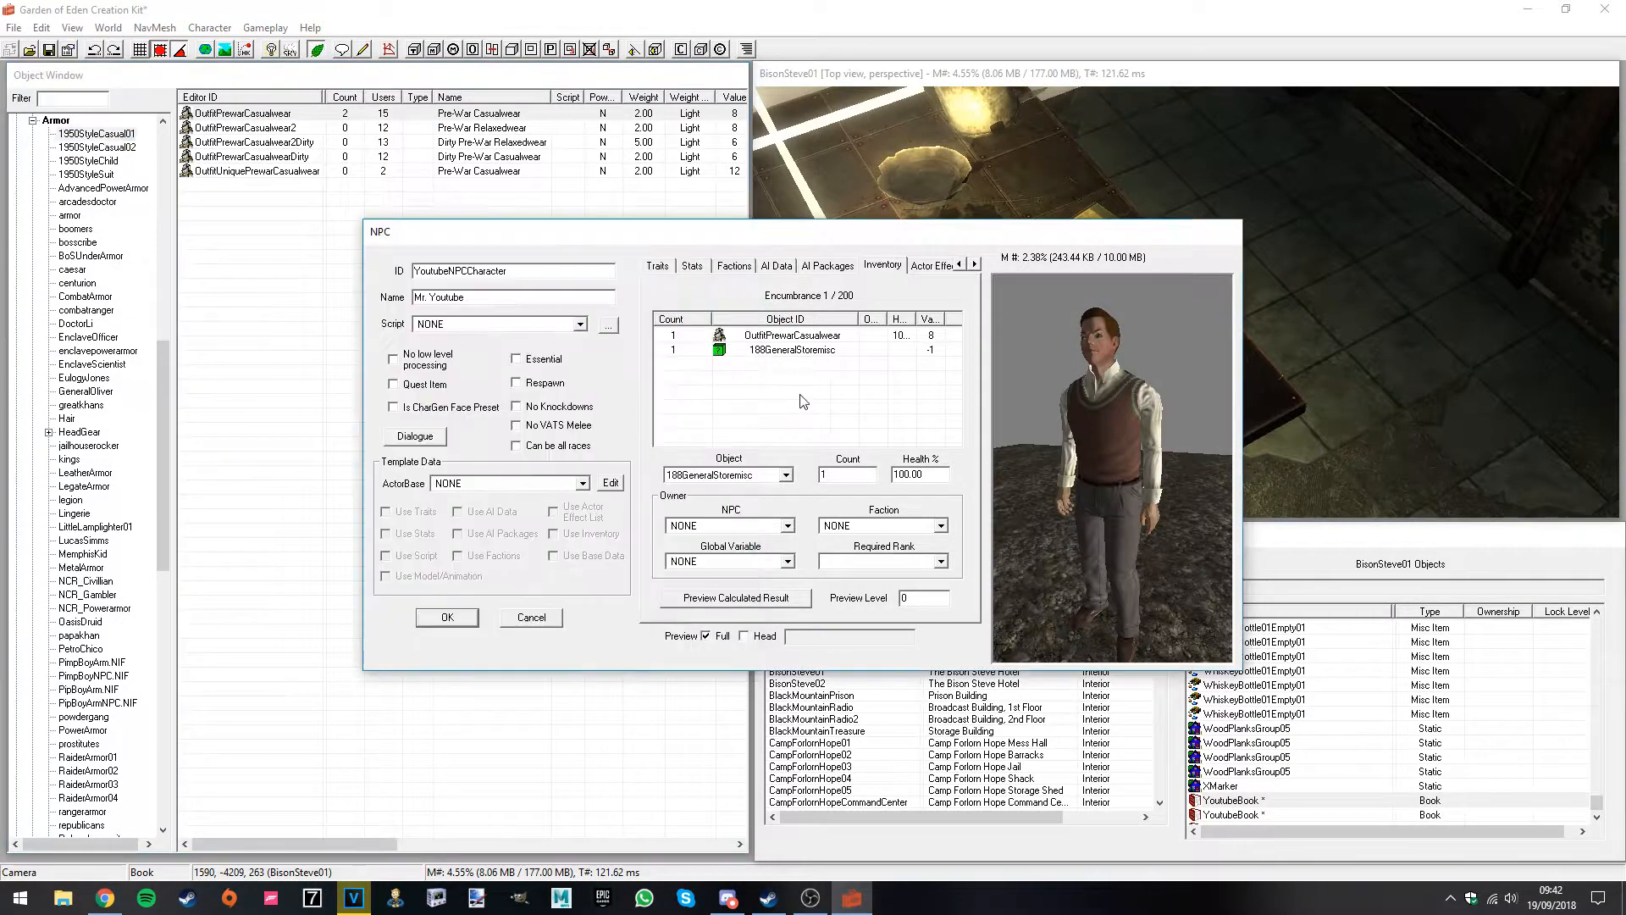
Step: Replace the 188GeneralStoremisc inventory entry with Weap10mmPistol
click(737, 350)
click(786, 475)
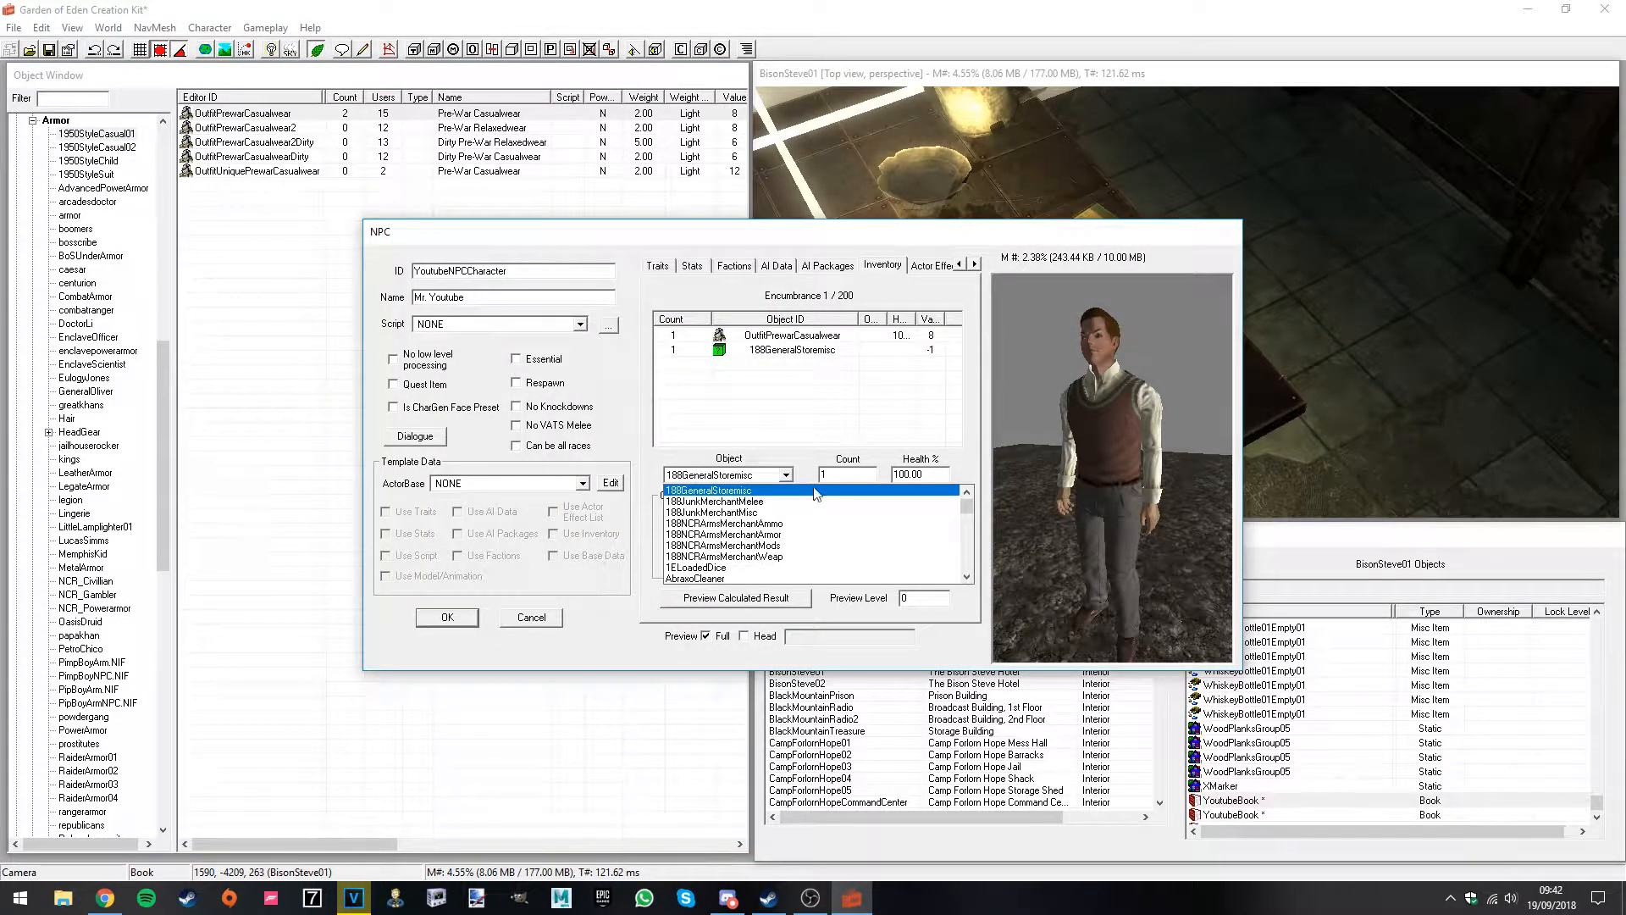
scroll(749, 566, down, 3)
scroll(749, 566, down, 3)
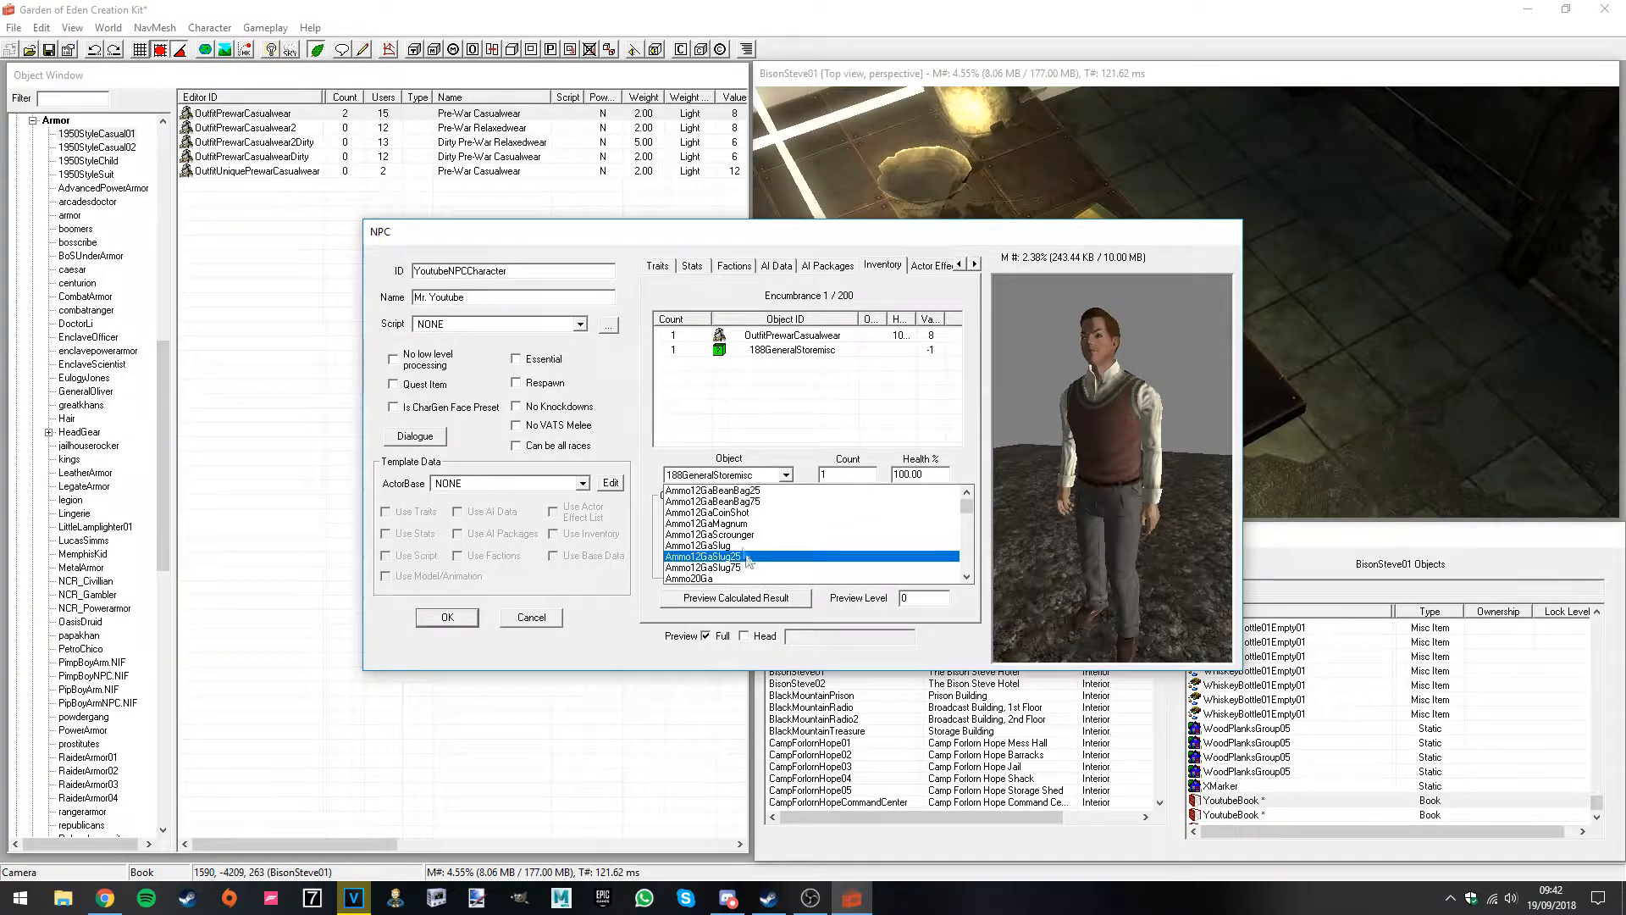
text(weap)
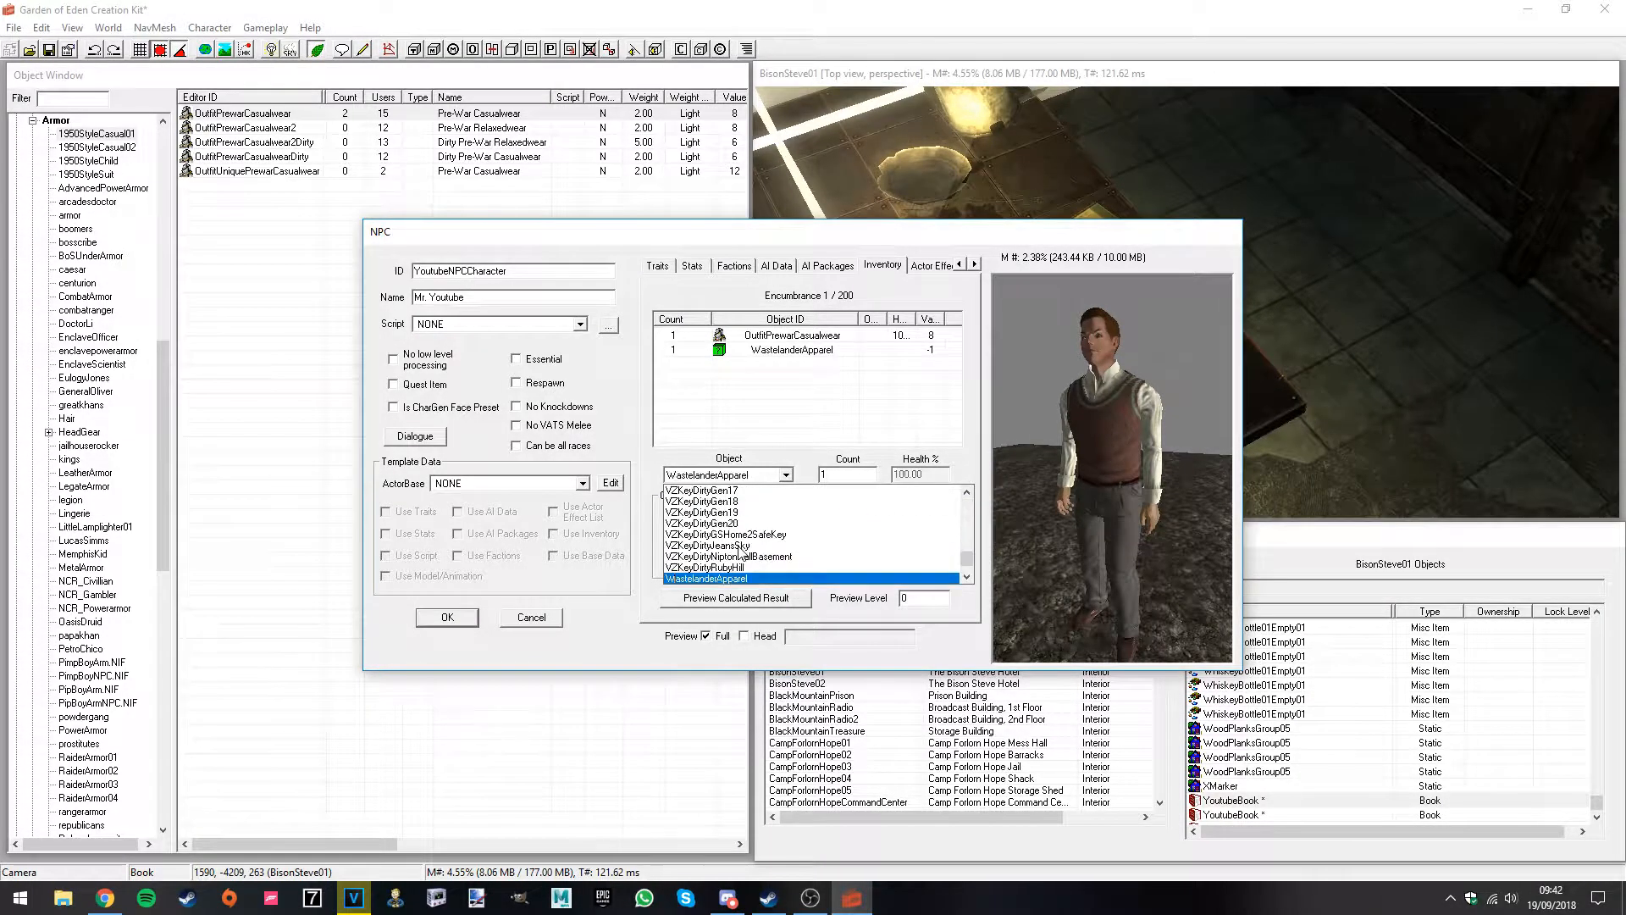
key(Return)
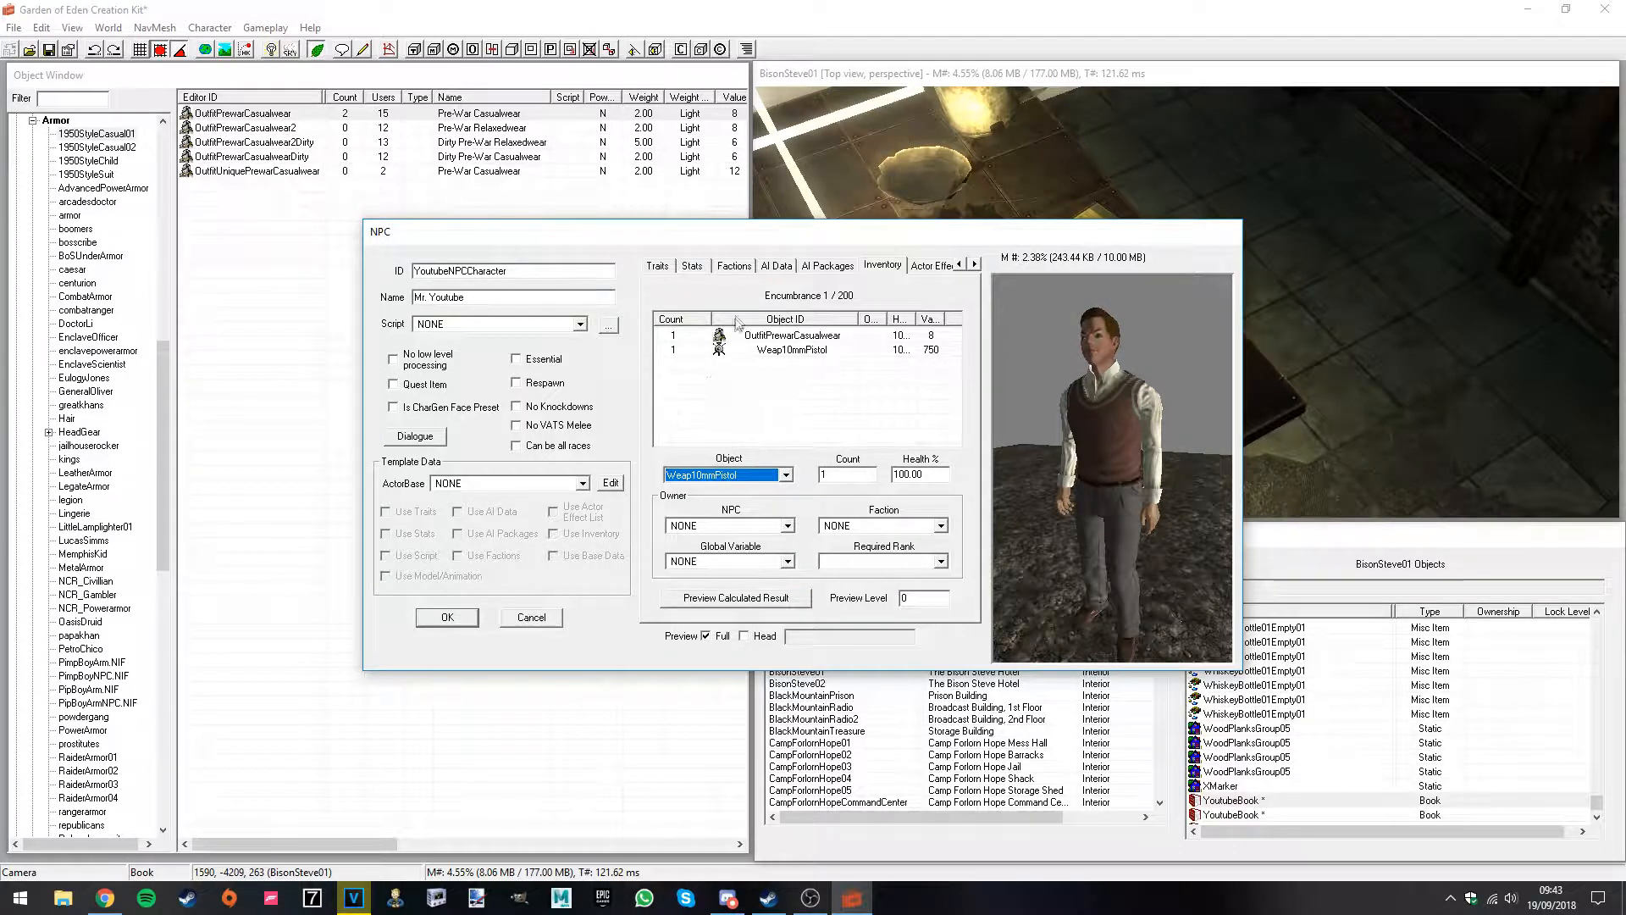
Step: Set the 10mm pistol's health to 57% in the NPC's inventory
click(830, 474)
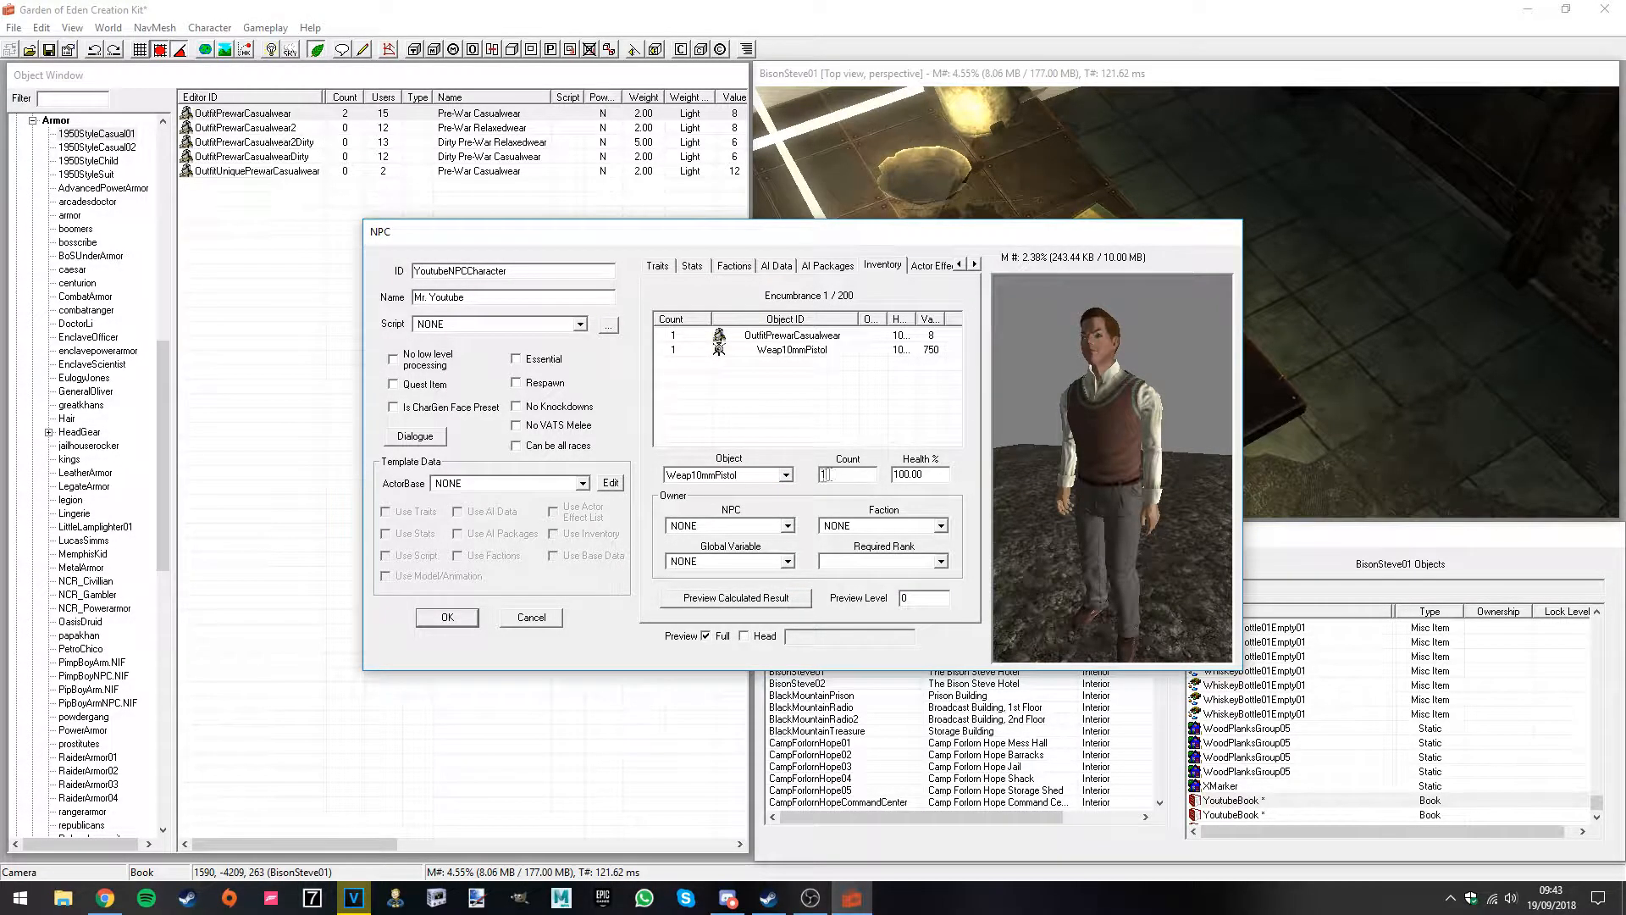
key(Tab)
text(57)
click(734, 351)
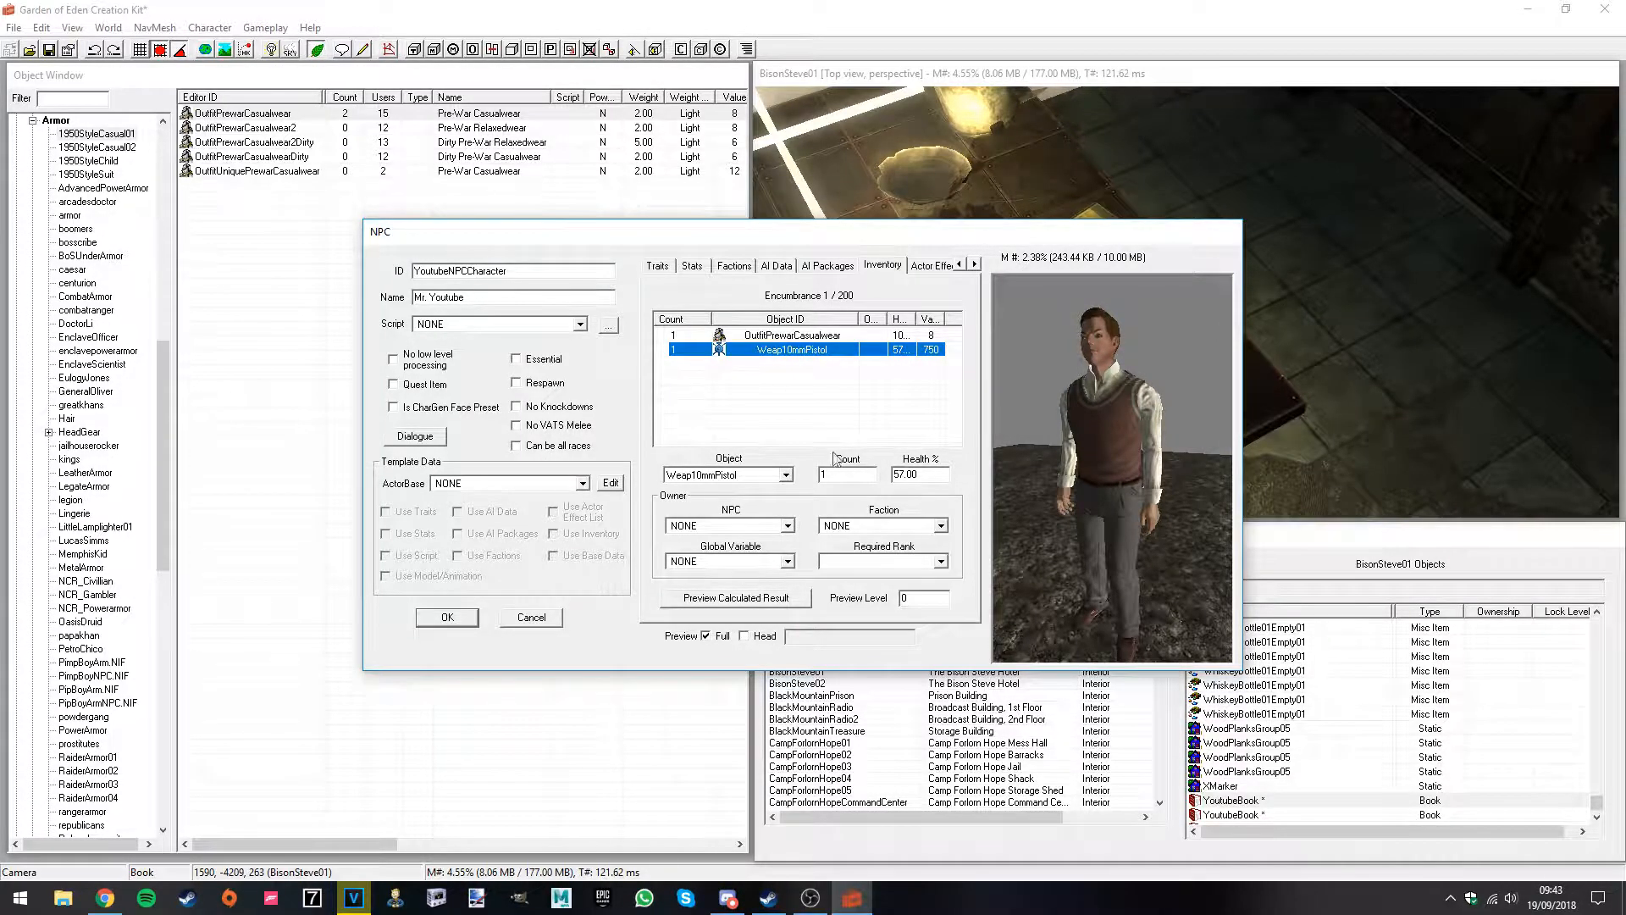
Step: Check the item's owner options for global variable and required rank, and preview the calculated inventory result
click(788, 561)
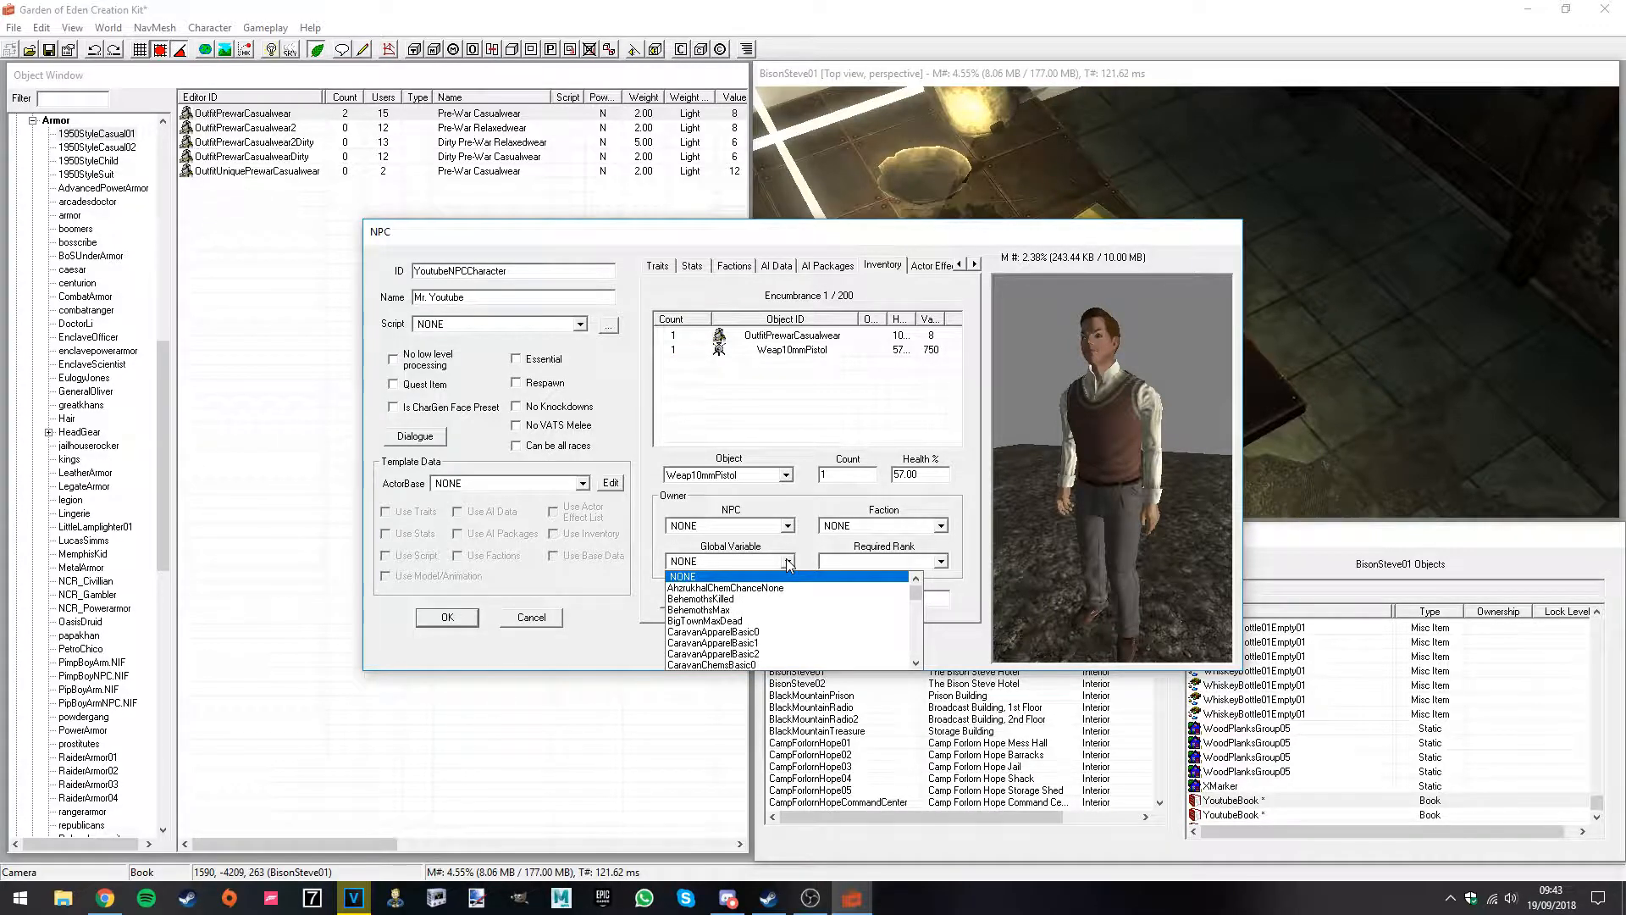
click(788, 561)
click(941, 562)
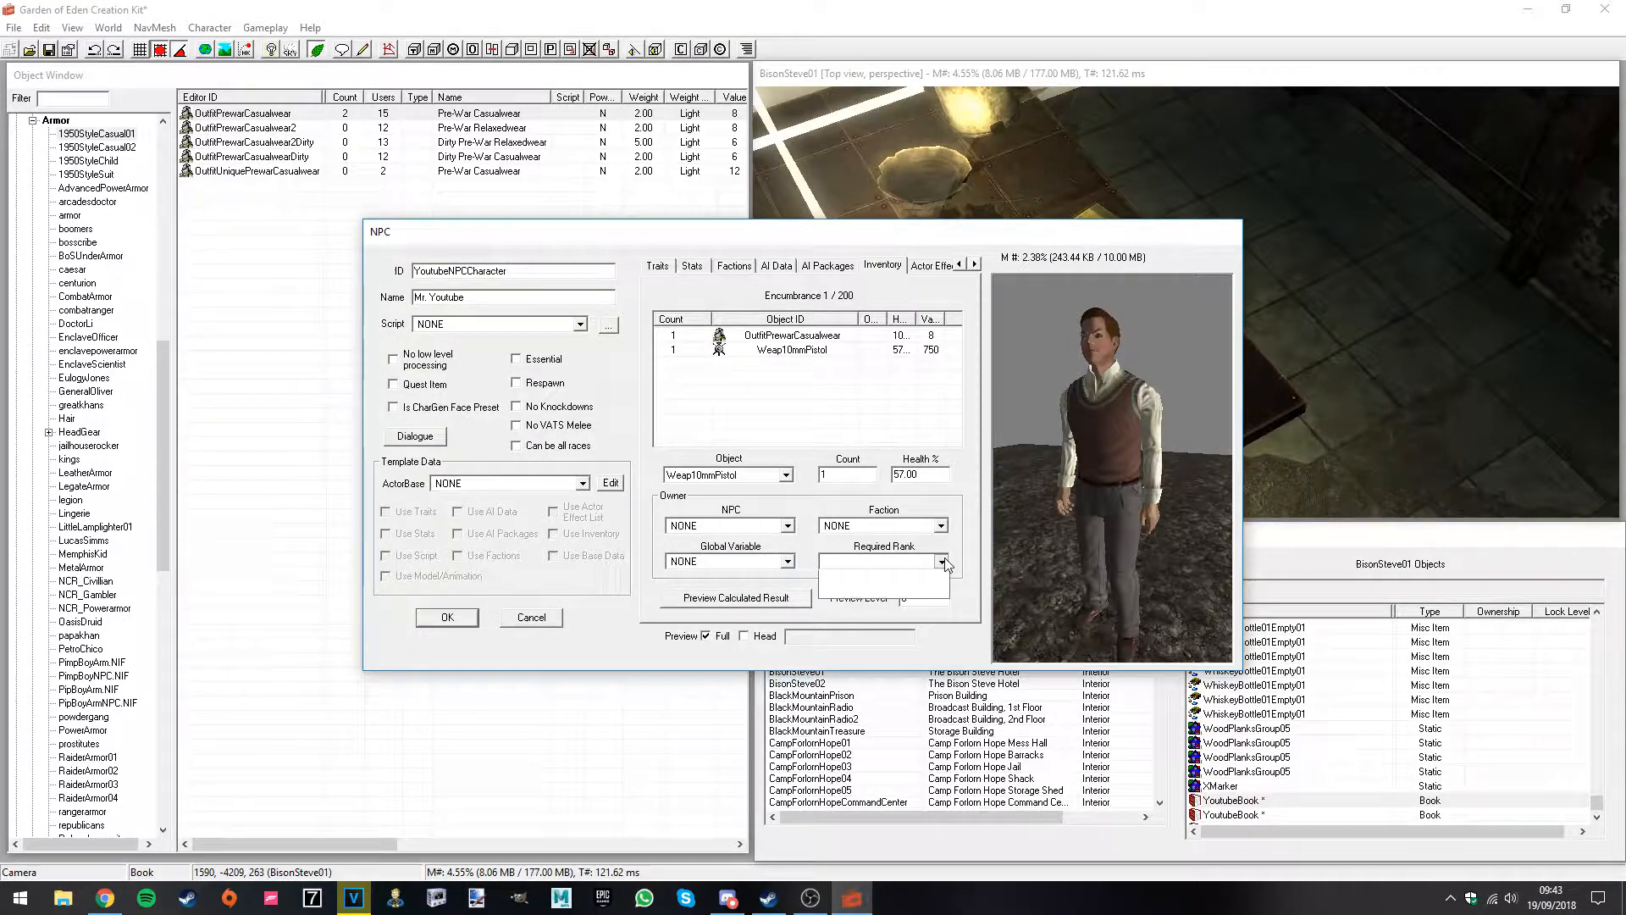
click(942, 562)
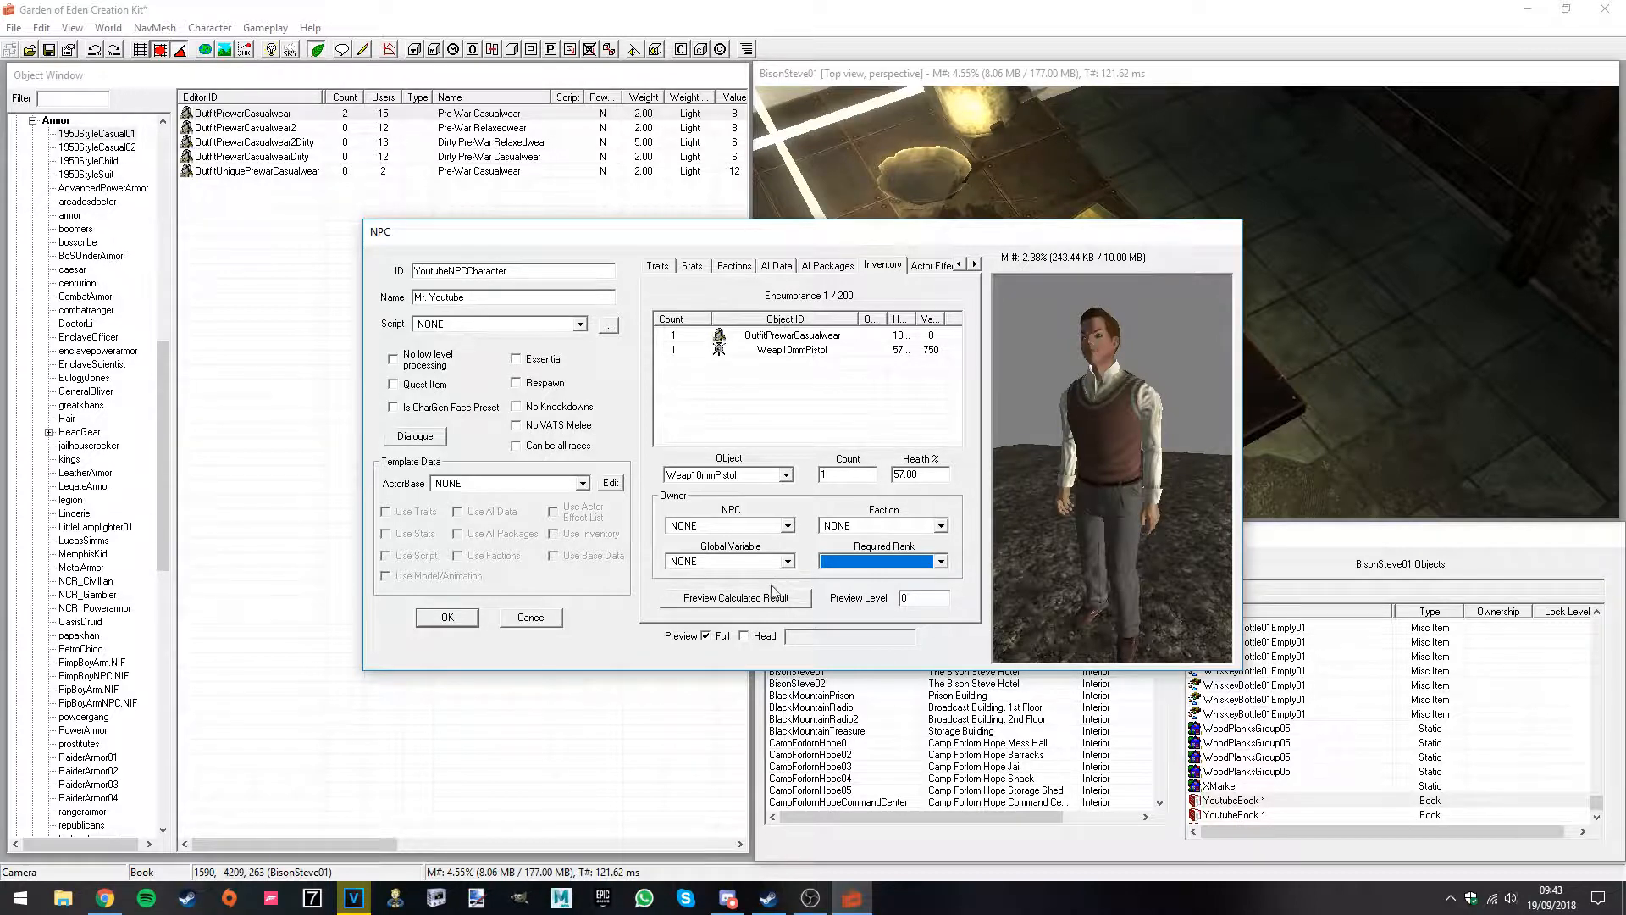
click(770, 599)
click(883, 619)
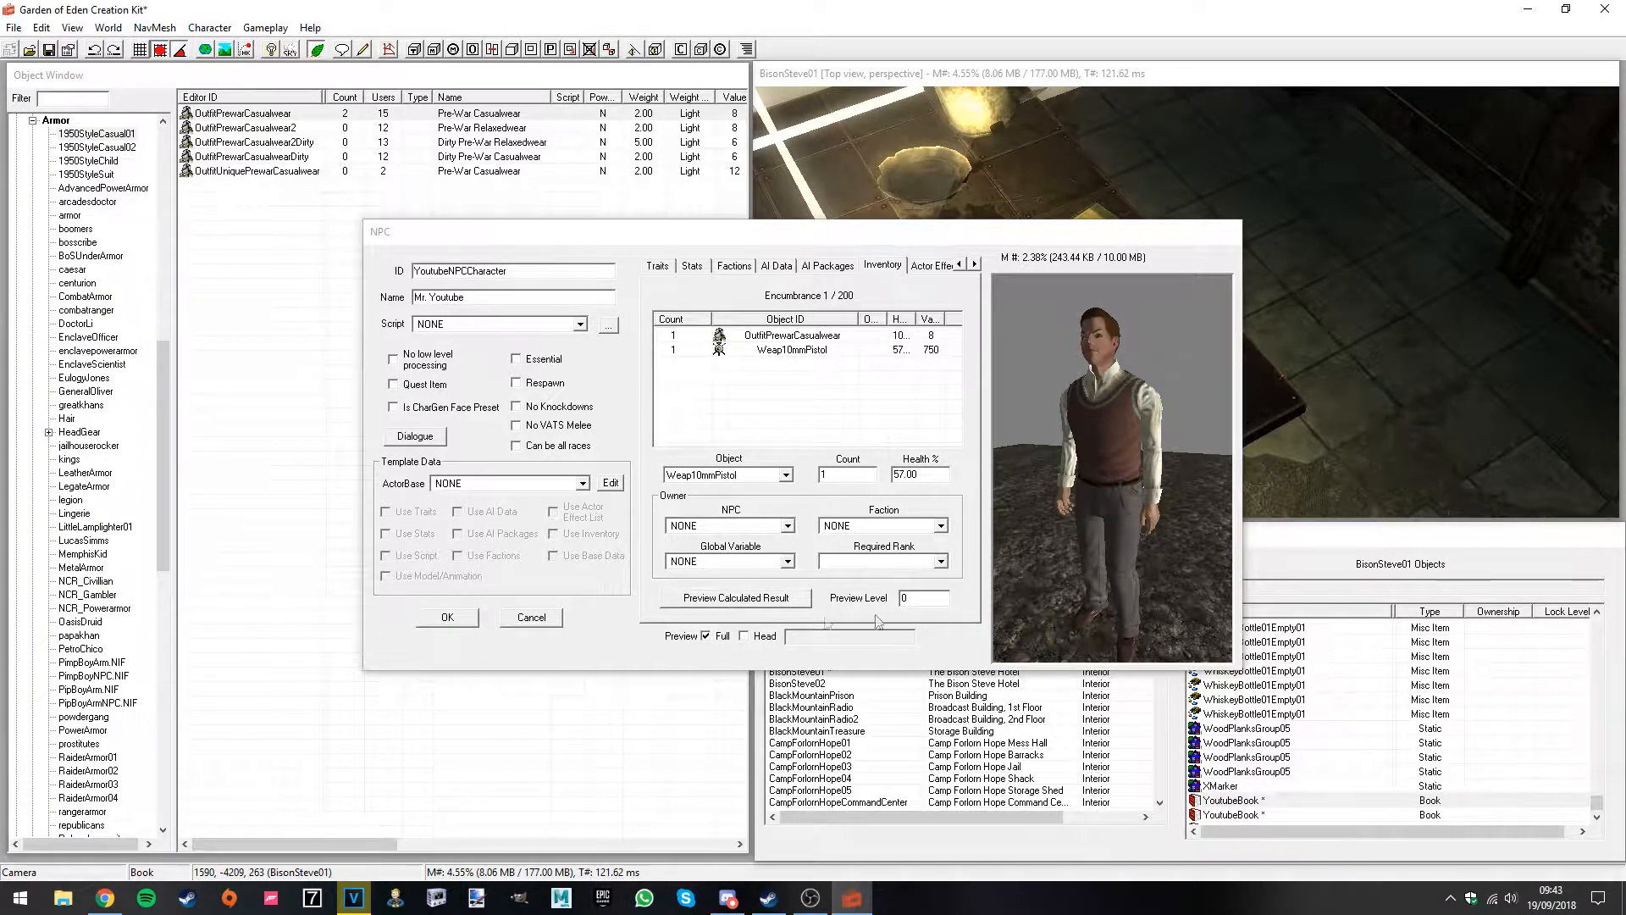
Step: Add the BobbleAgility effect to the NPC's actor effect list
click(934, 266)
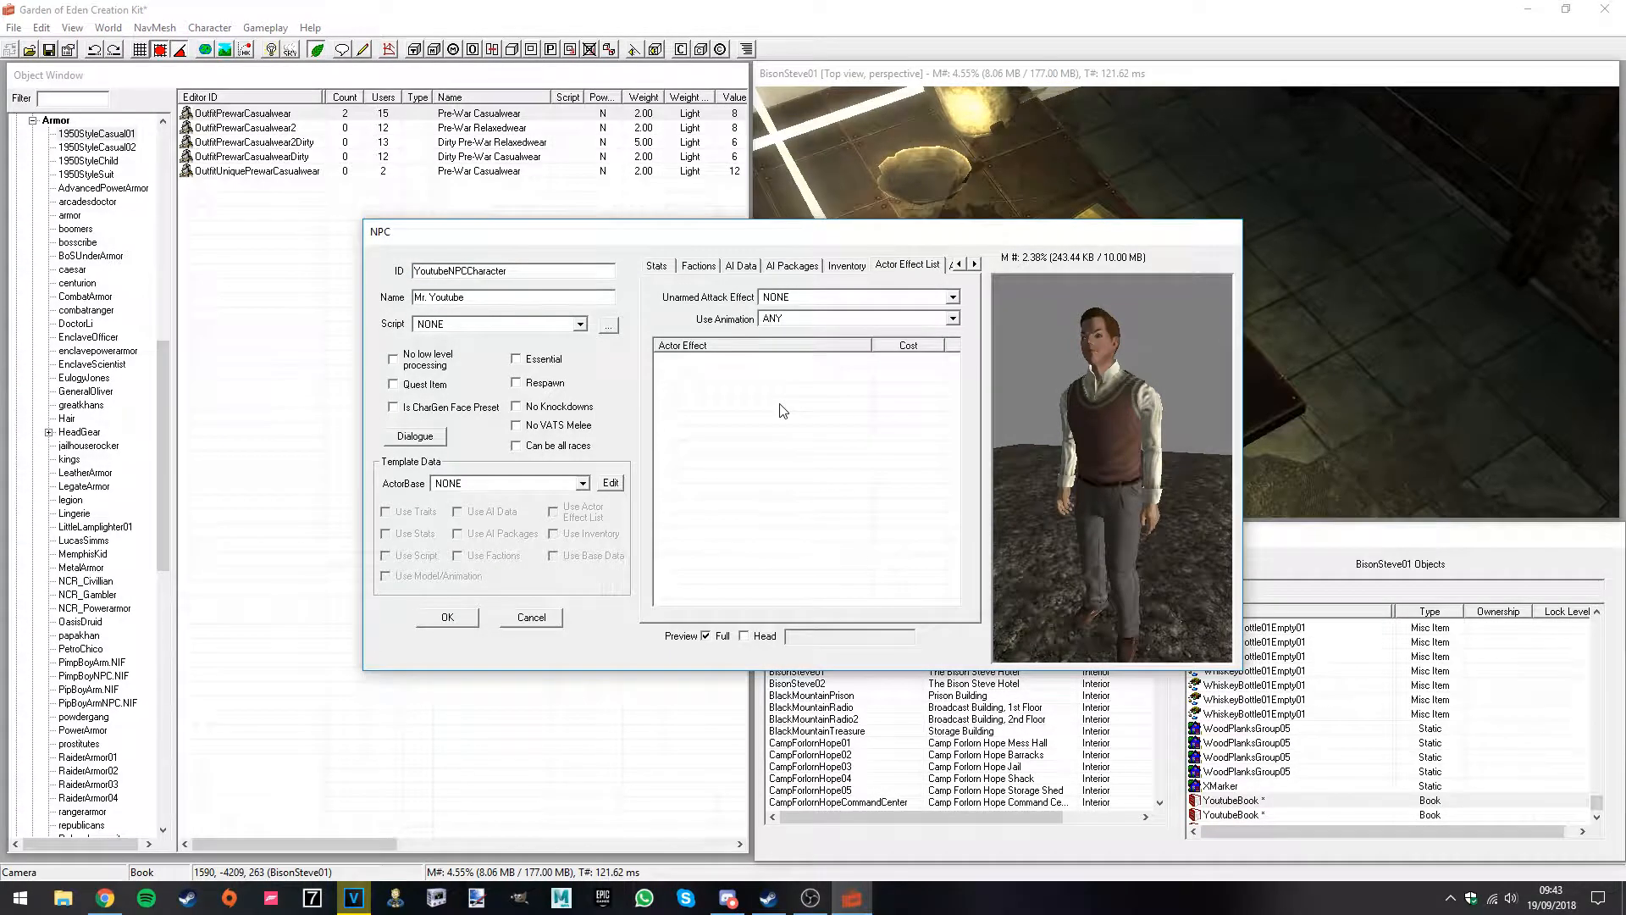
right_click(720, 381)
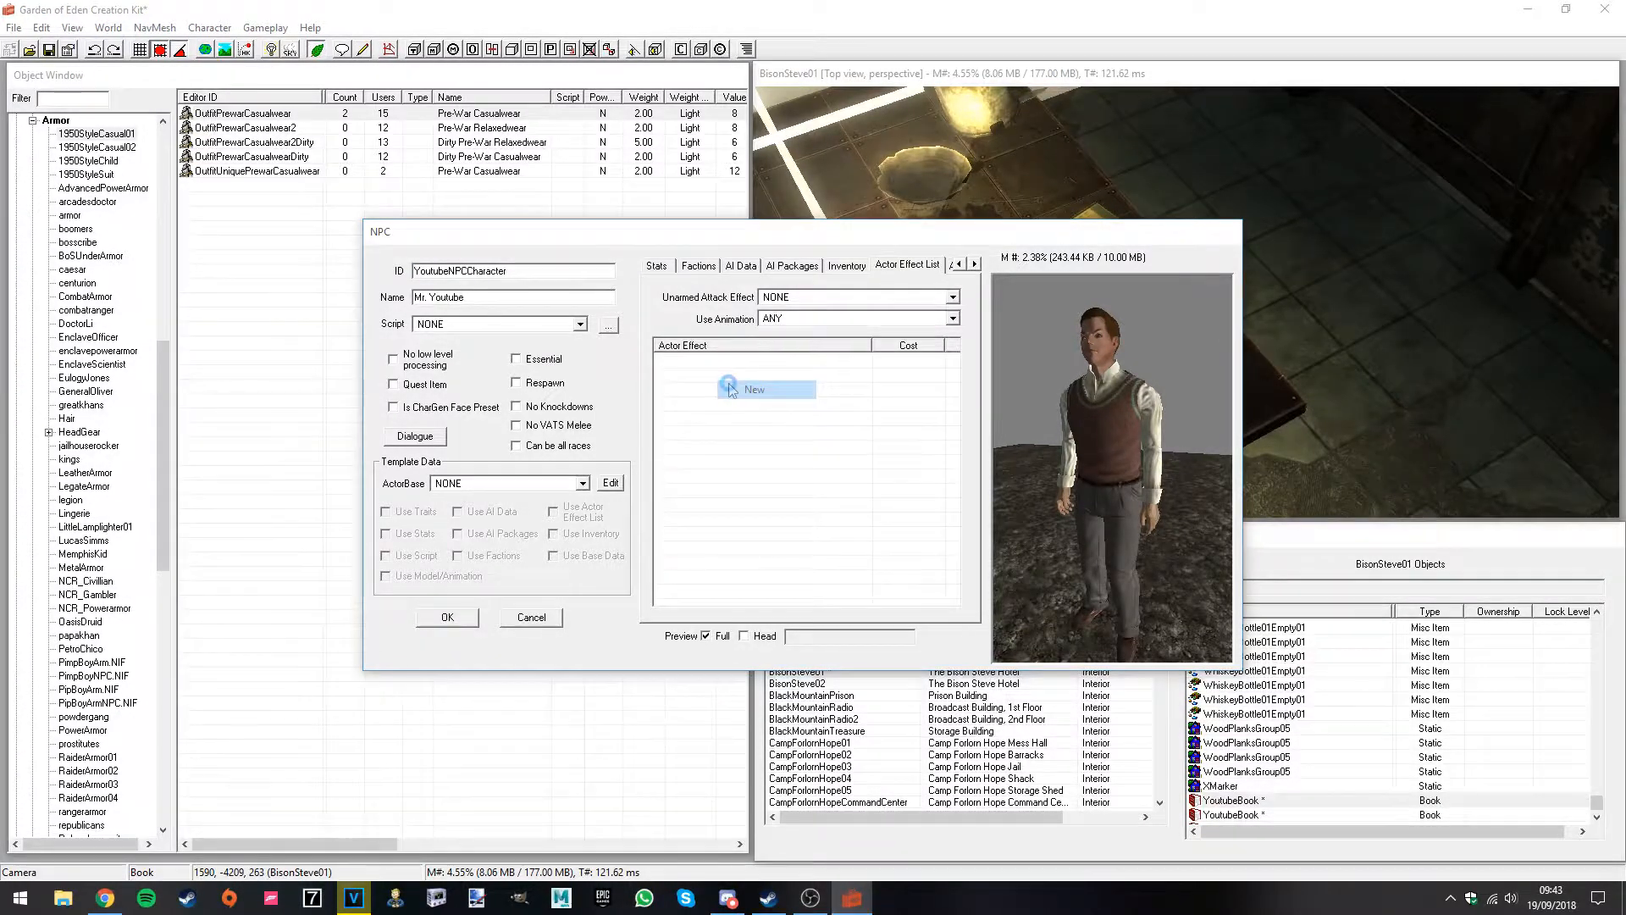
click(730, 387)
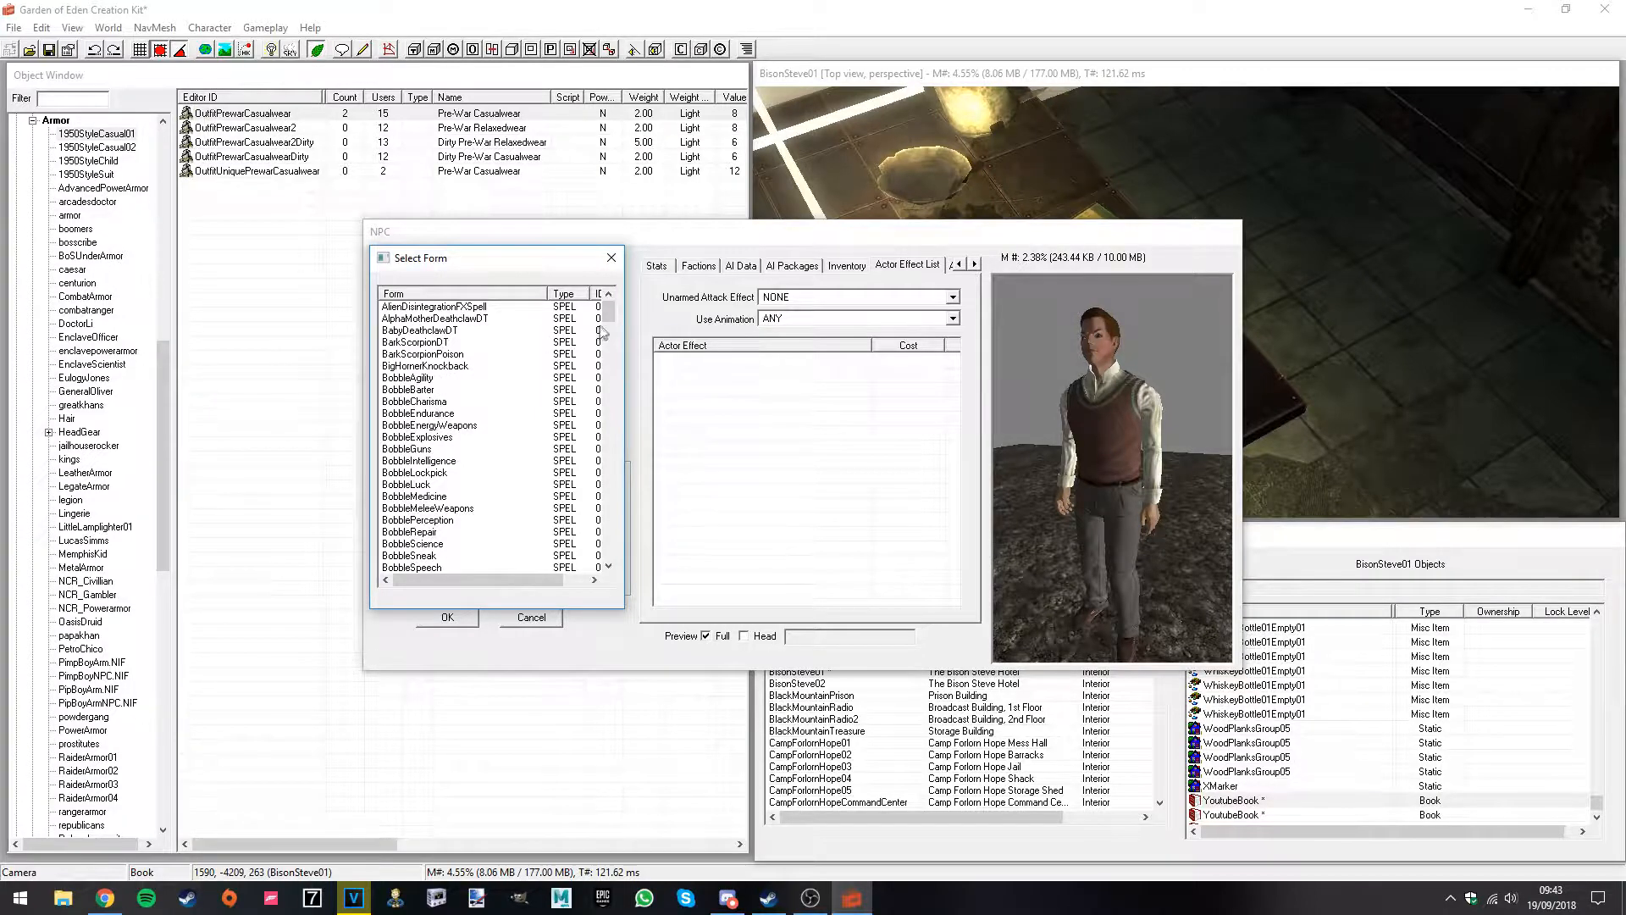
mouse_move(607, 313)
mouse_down()
mouse_move(607, 347)
mouse_move(608, 312)
mouse_up()
double_click(412, 379)
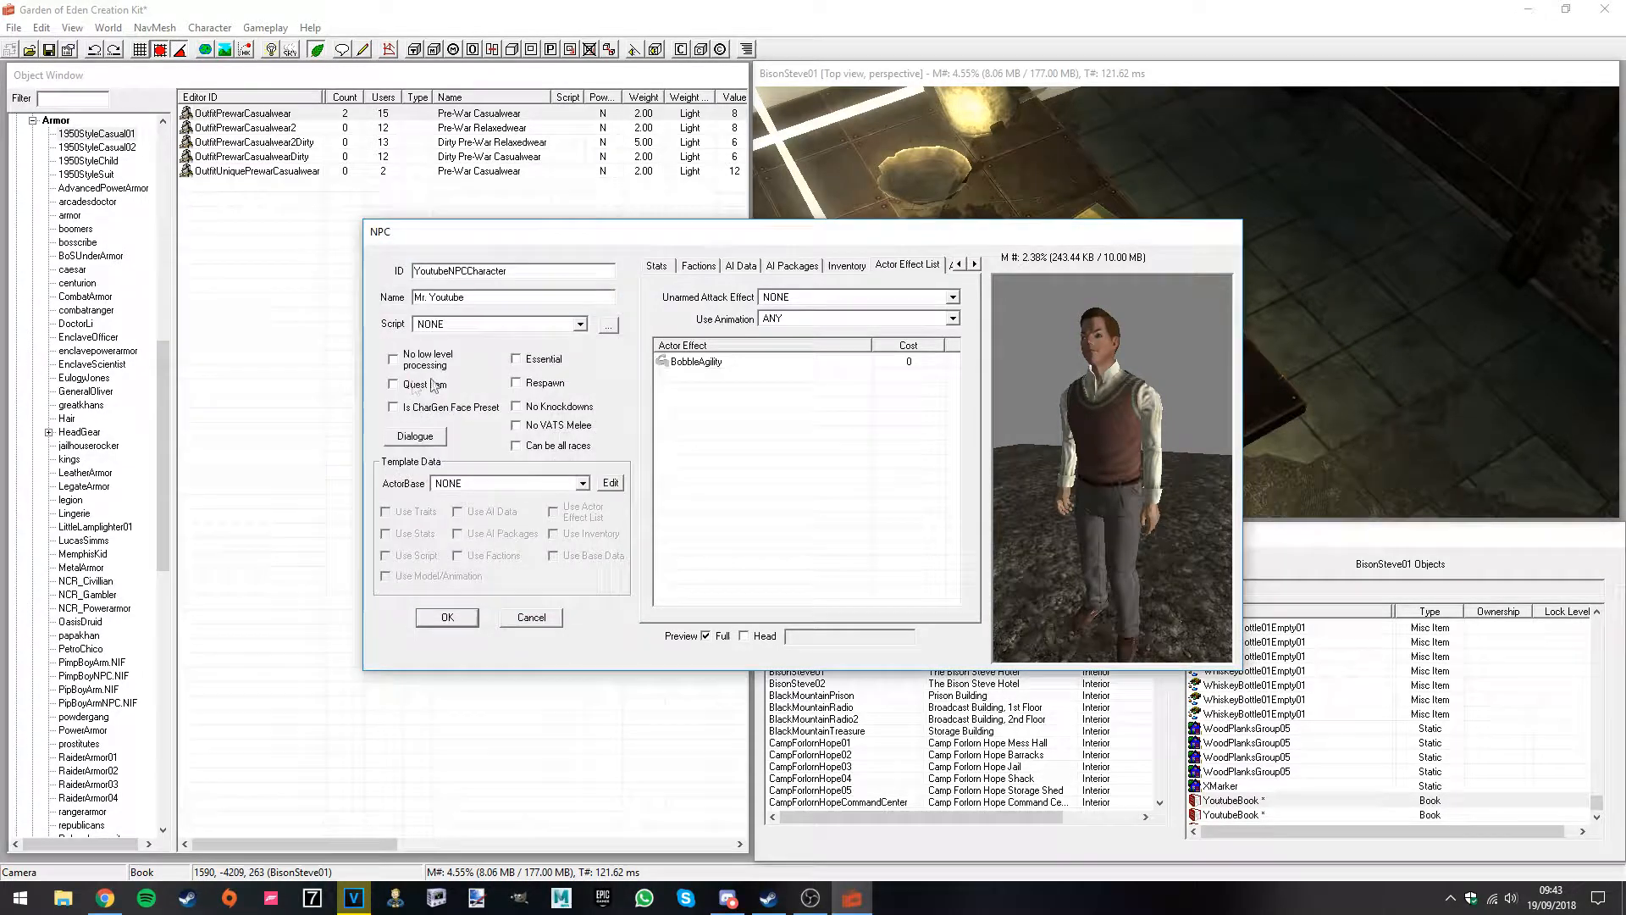
Step: Examine the BobbleAgility effect's properties and turn the NPC preview to face forward, leaving the effect as it is
click(726, 364)
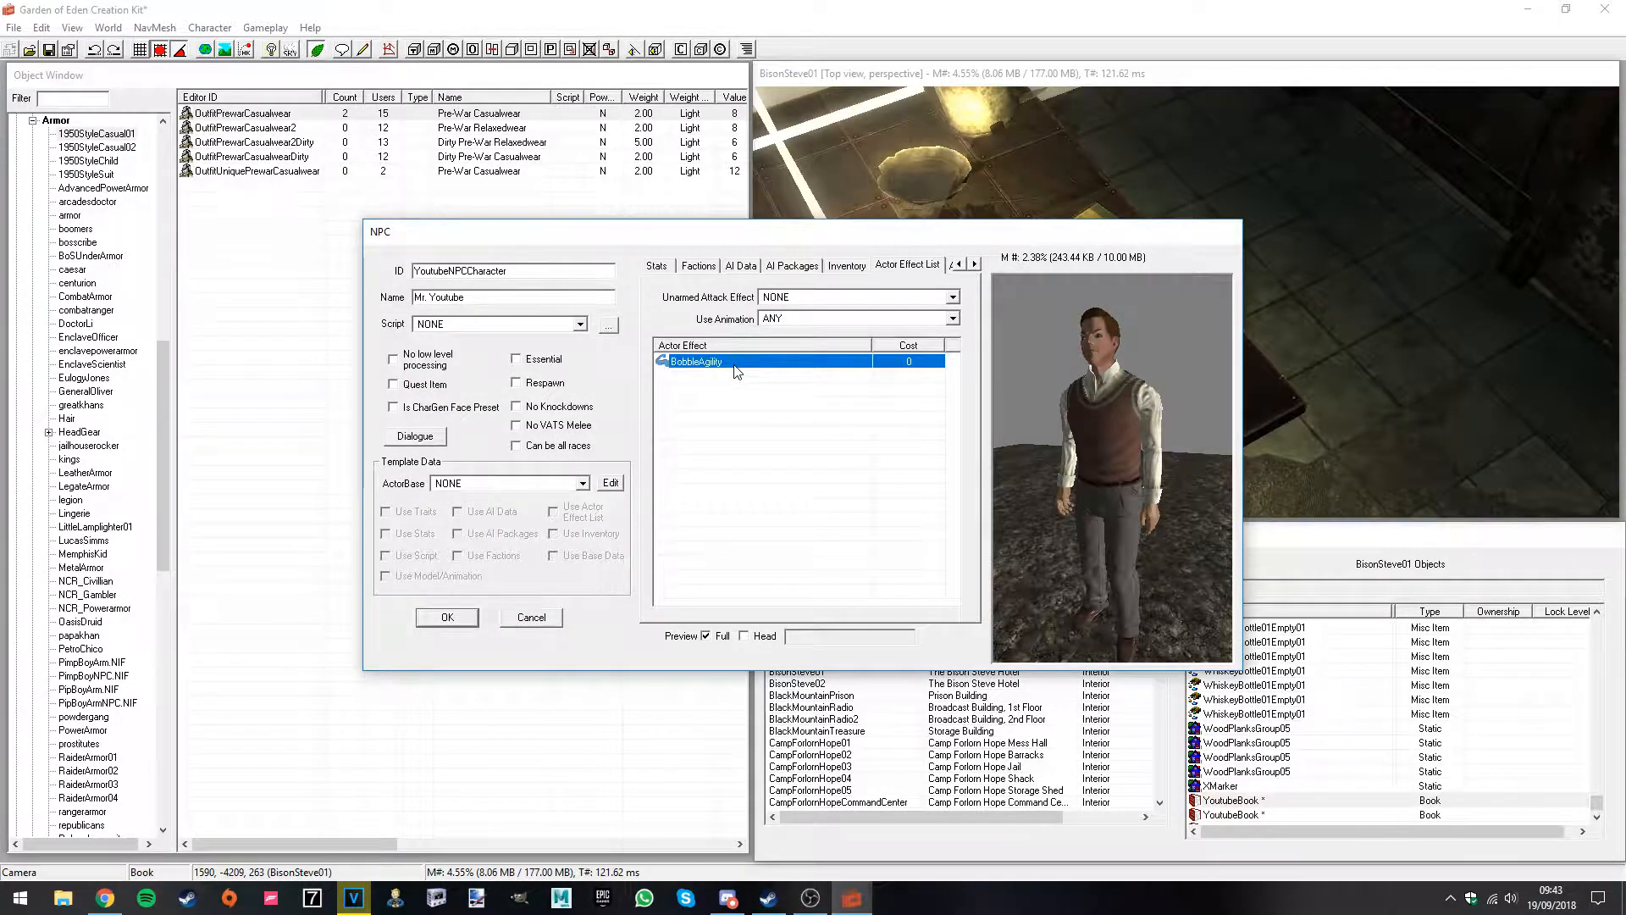
drag(1075, 429, 1125, 420)
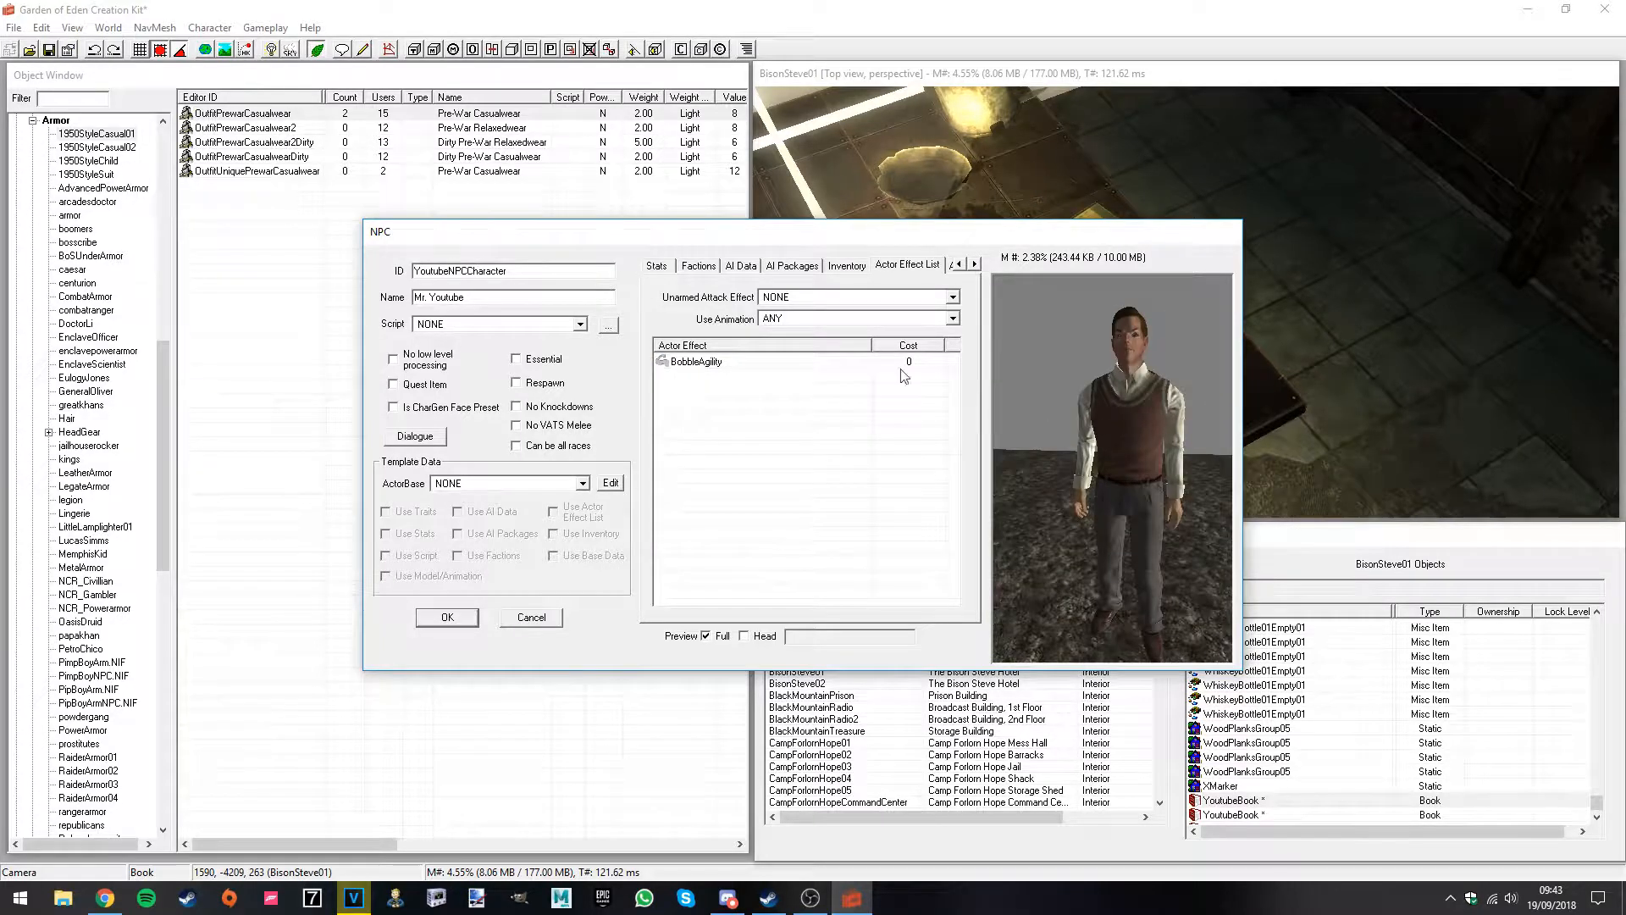
click(750, 365)
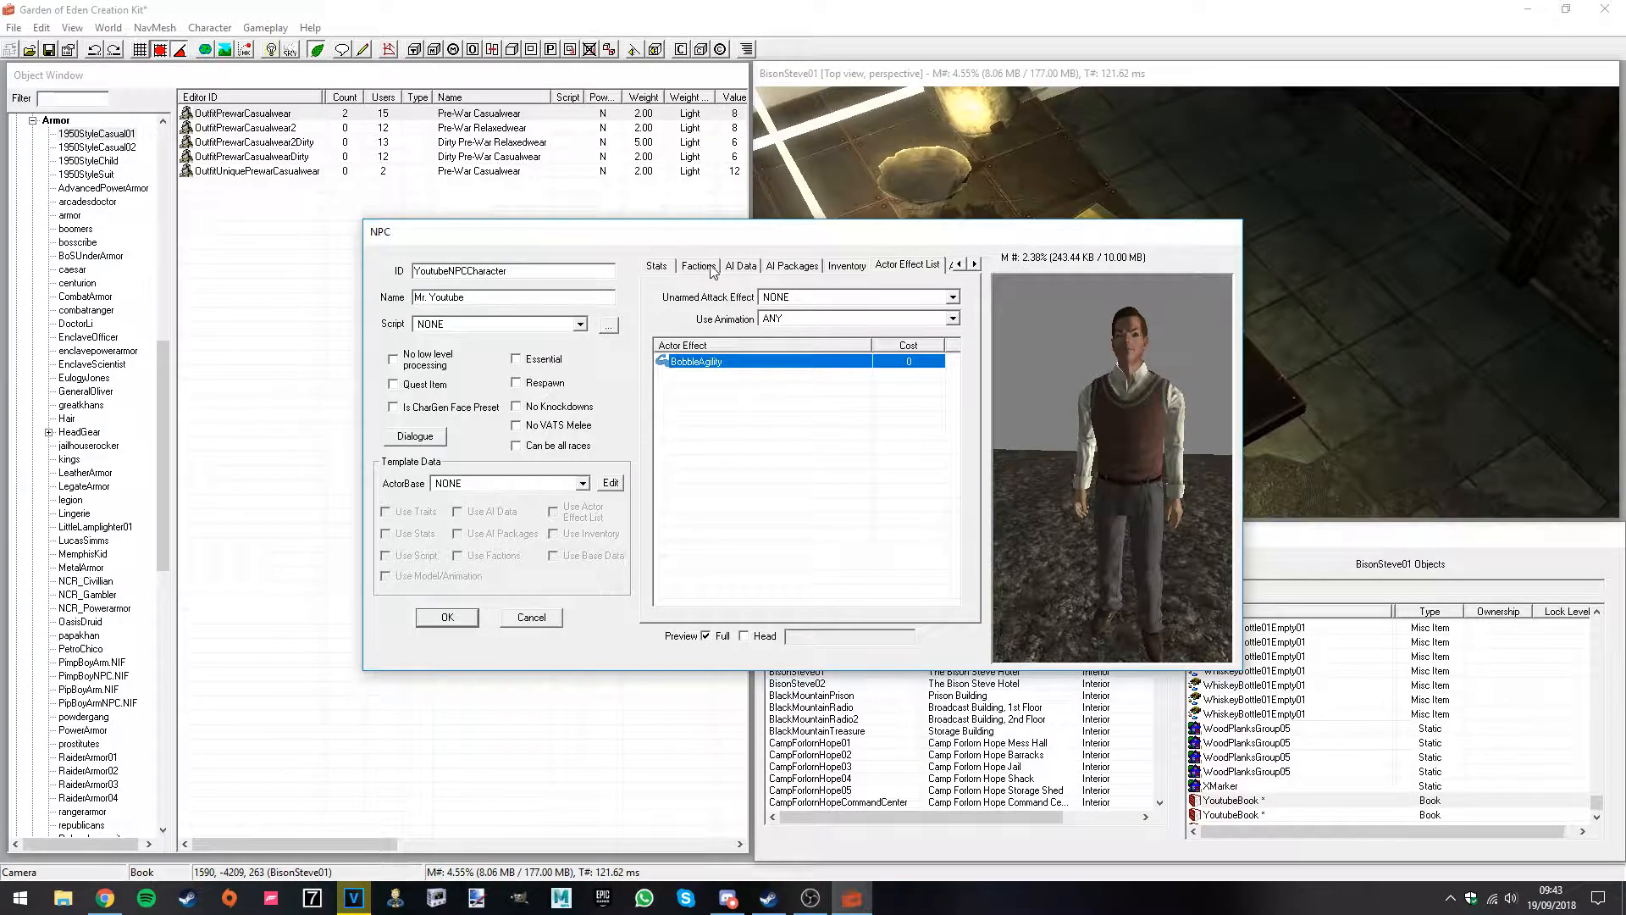
right_click(751, 366)
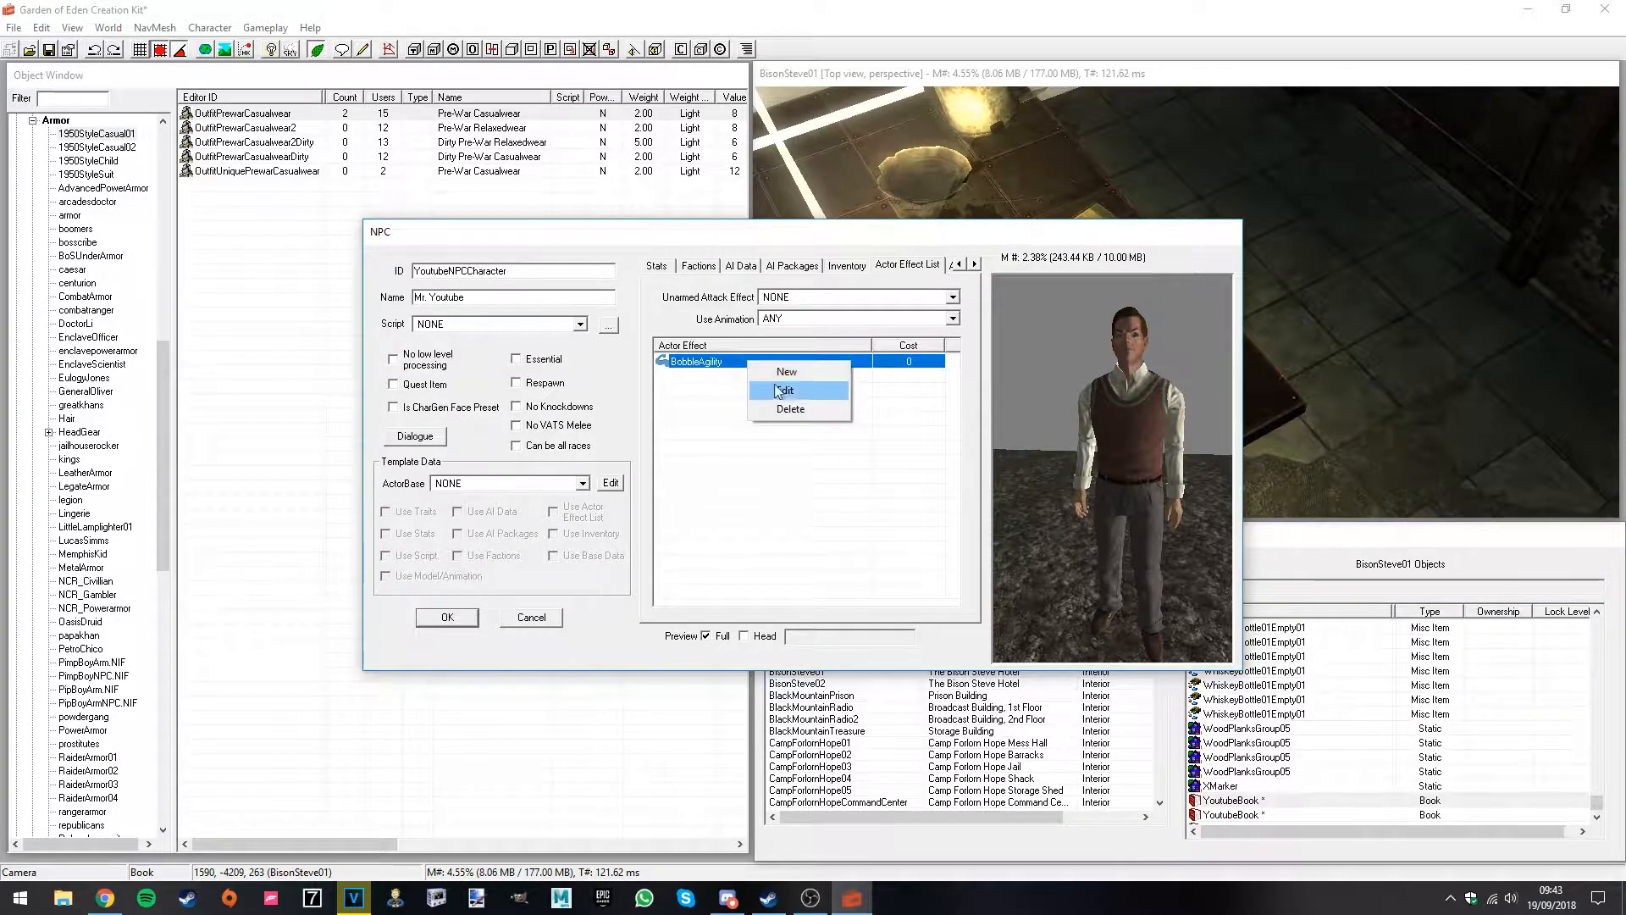
click(788, 395)
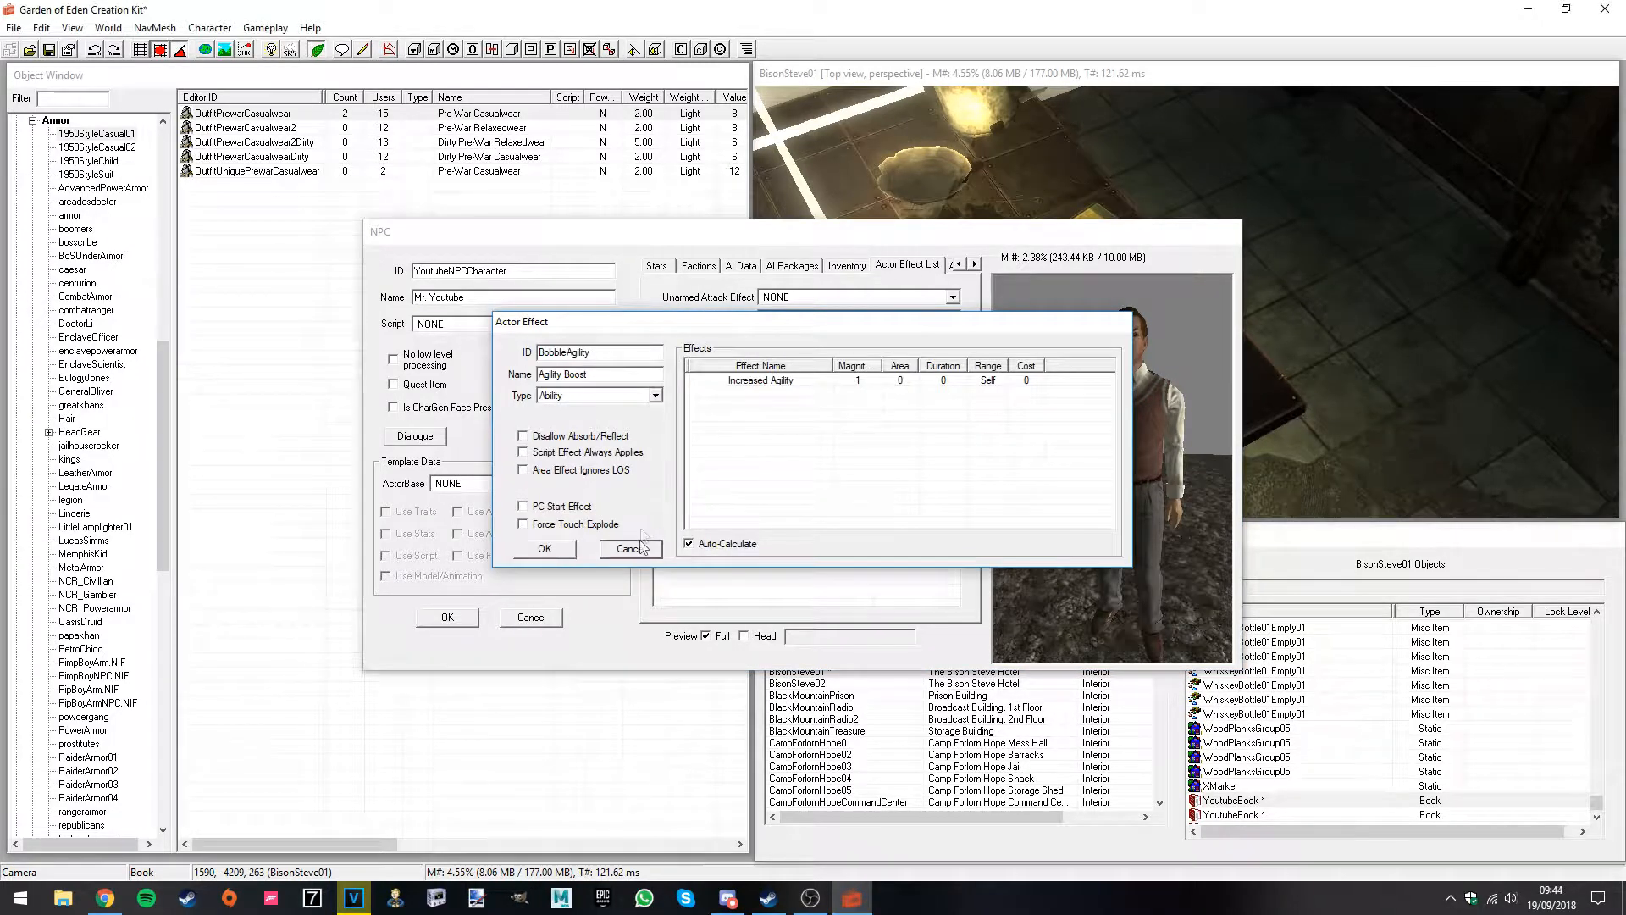
click(630, 548)
right_click(733, 364)
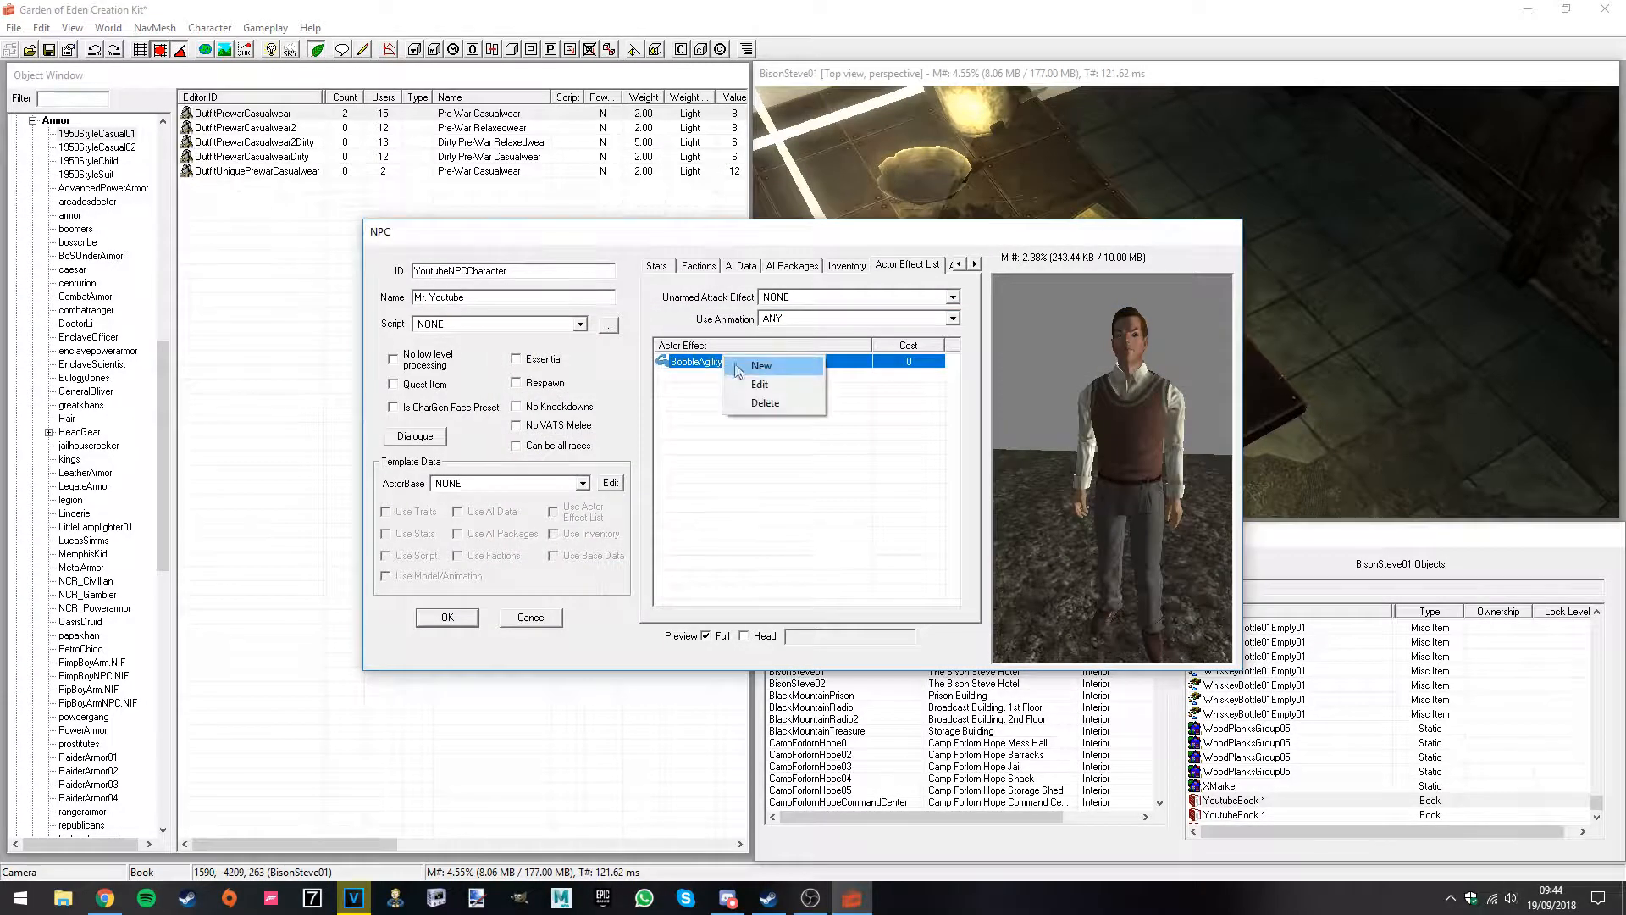
click(773, 384)
click(545, 549)
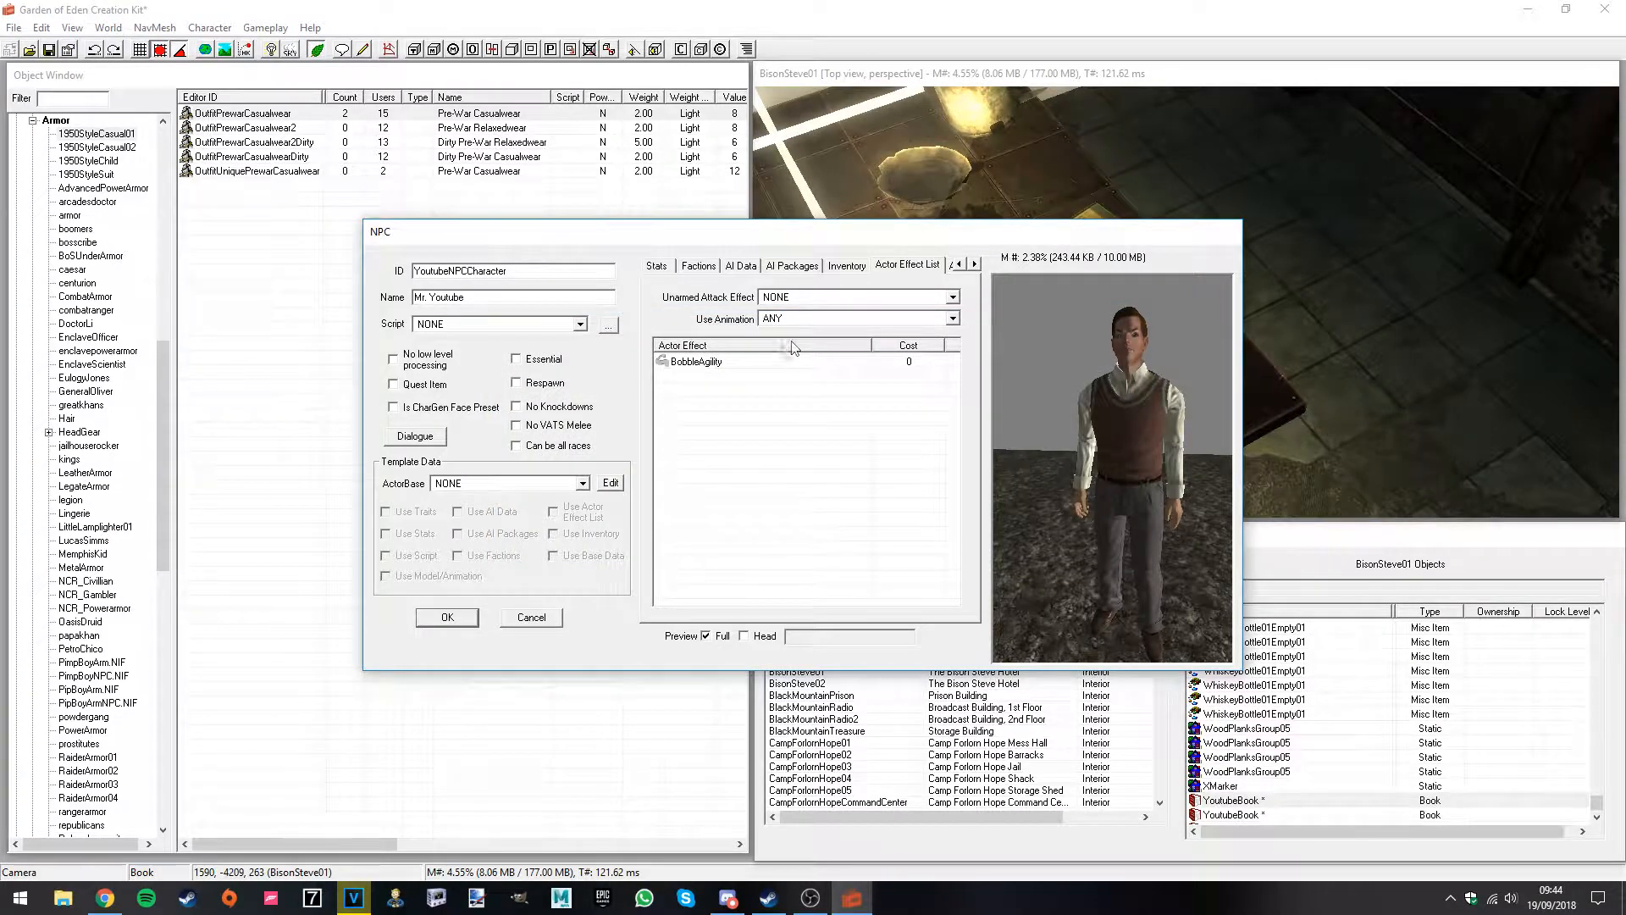
right_click(745, 362)
click(778, 396)
click(626, 548)
click(724, 366)
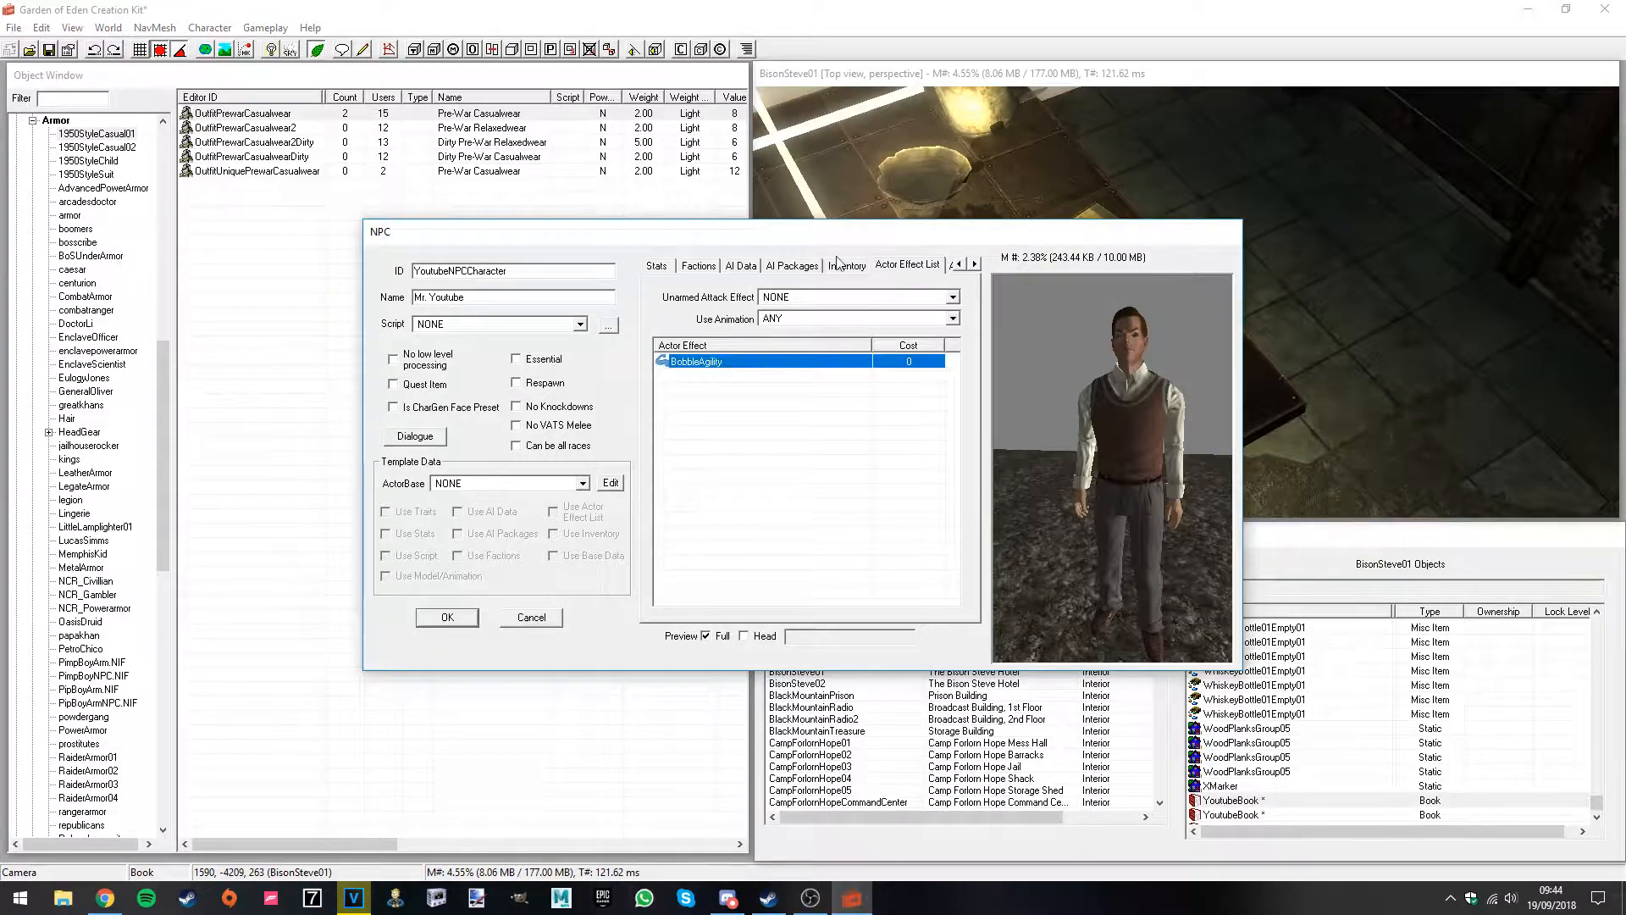
Step: Set the NPC's unarmed attack effect to BobbleMedicine after glancing at the animation settings
click(975, 263)
click(975, 264)
click(889, 266)
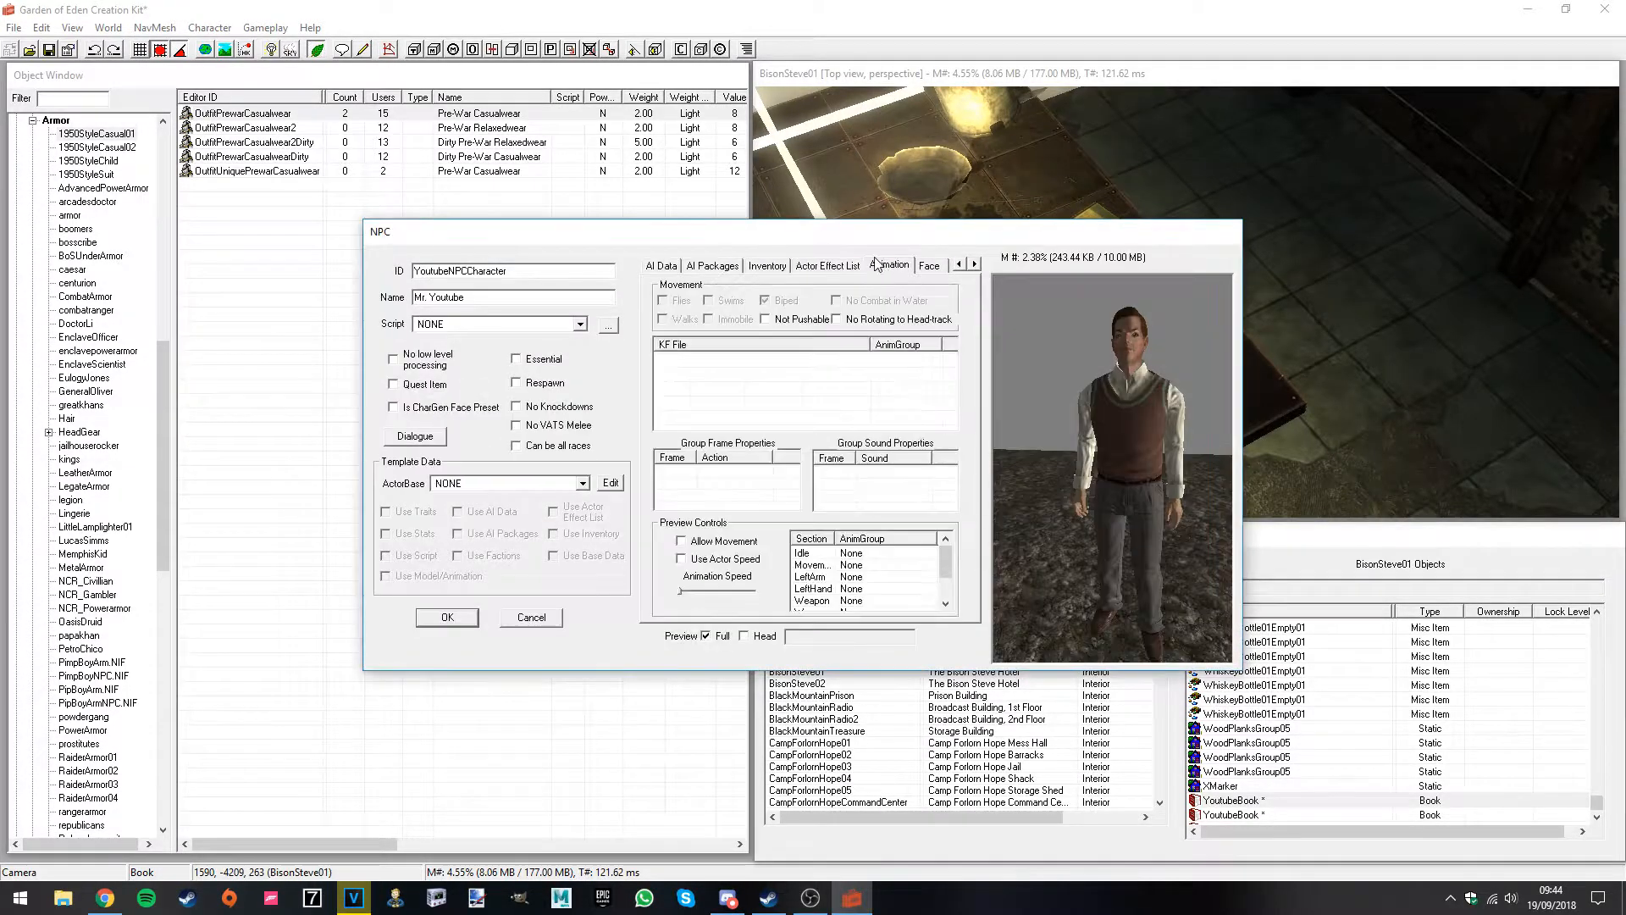
click(828, 266)
click(771, 297)
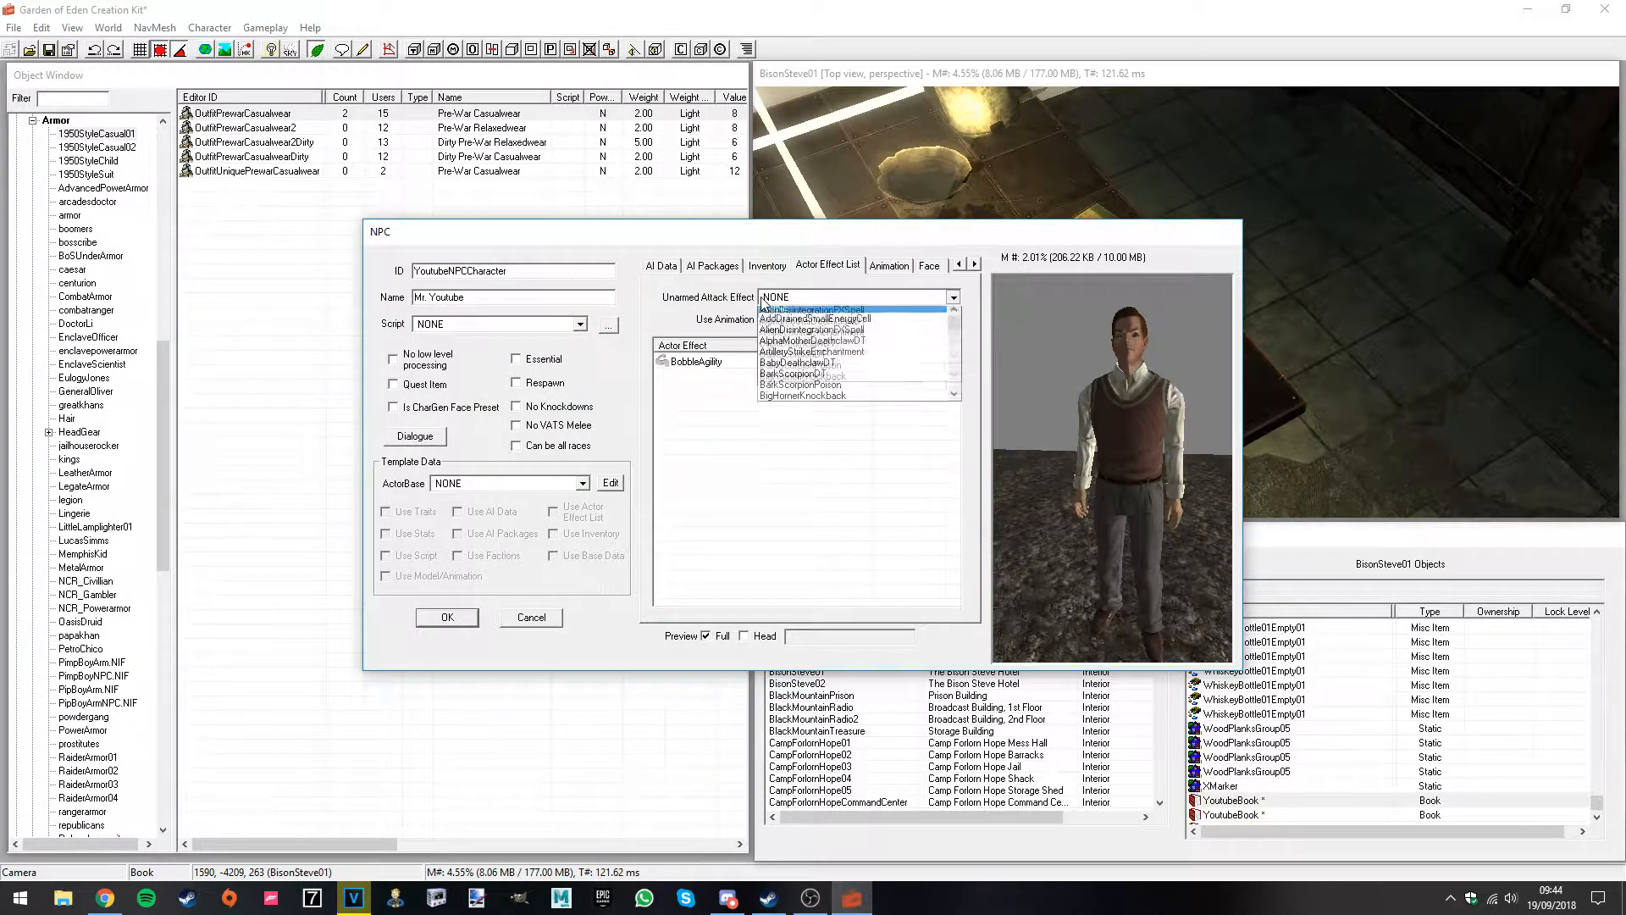
scroll(847, 356, down, 2)
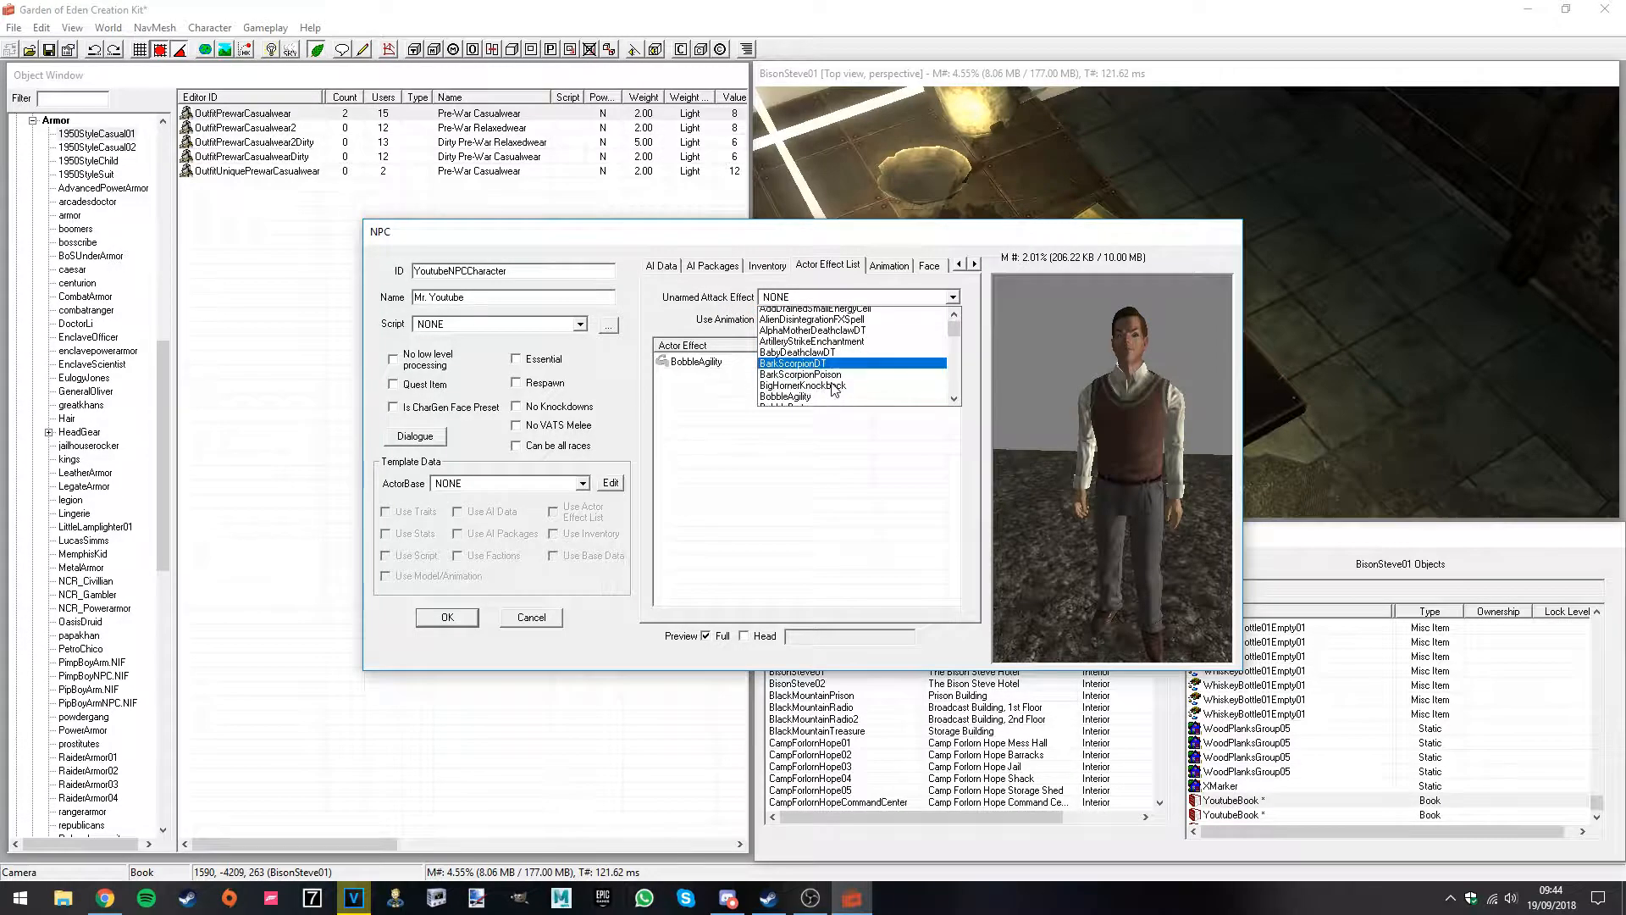
scroll(860, 363, down, 3)
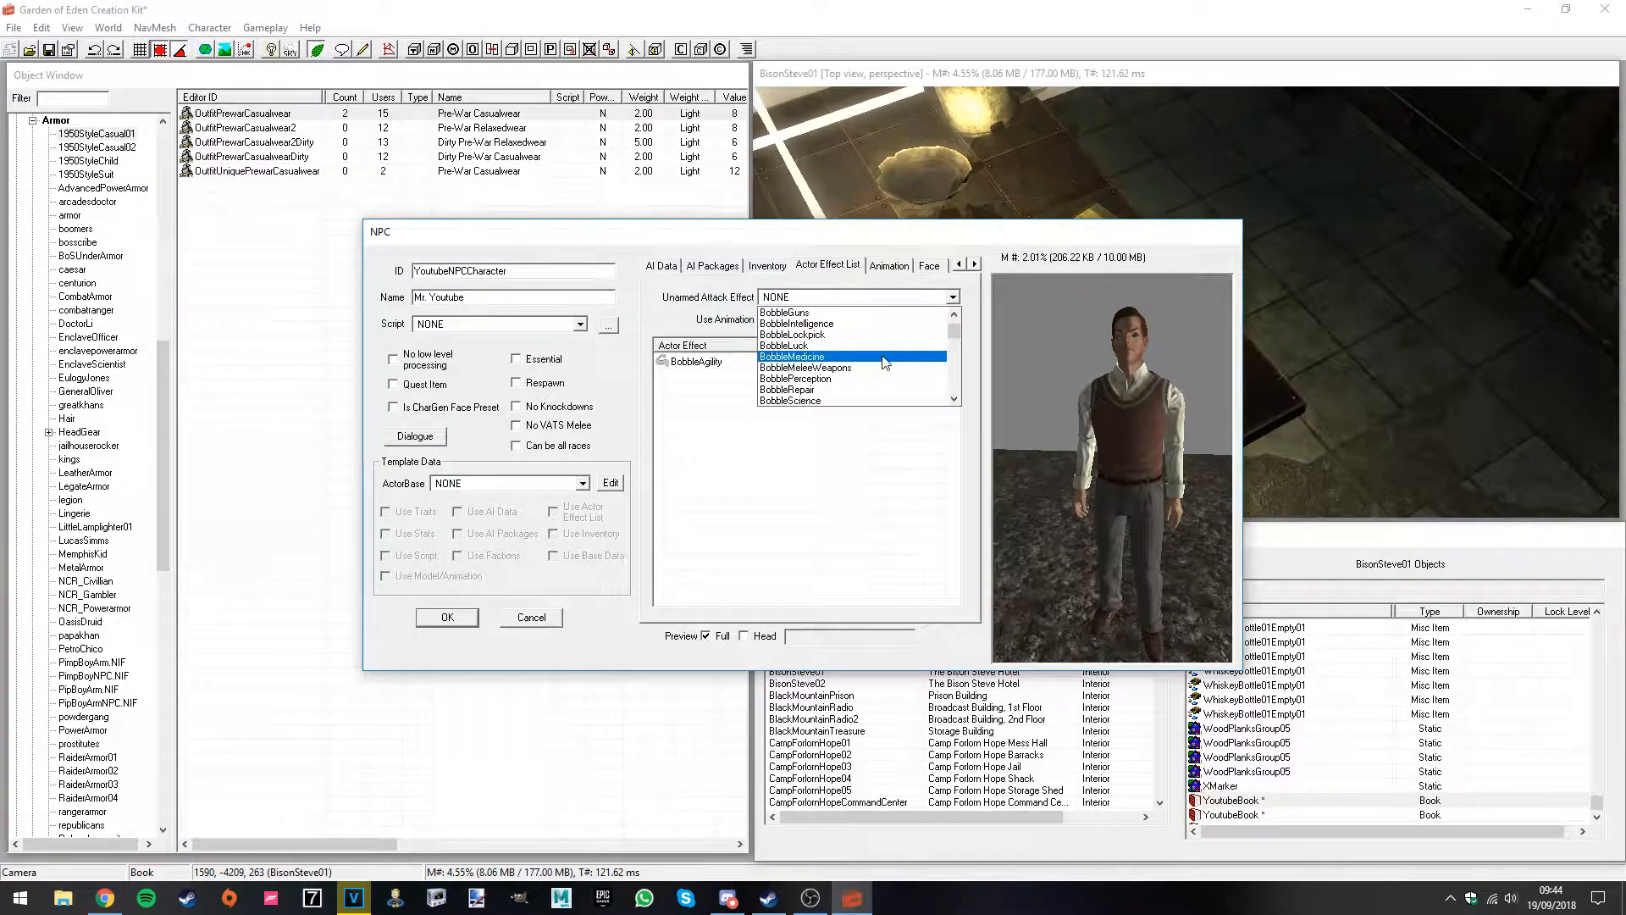
click(885, 363)
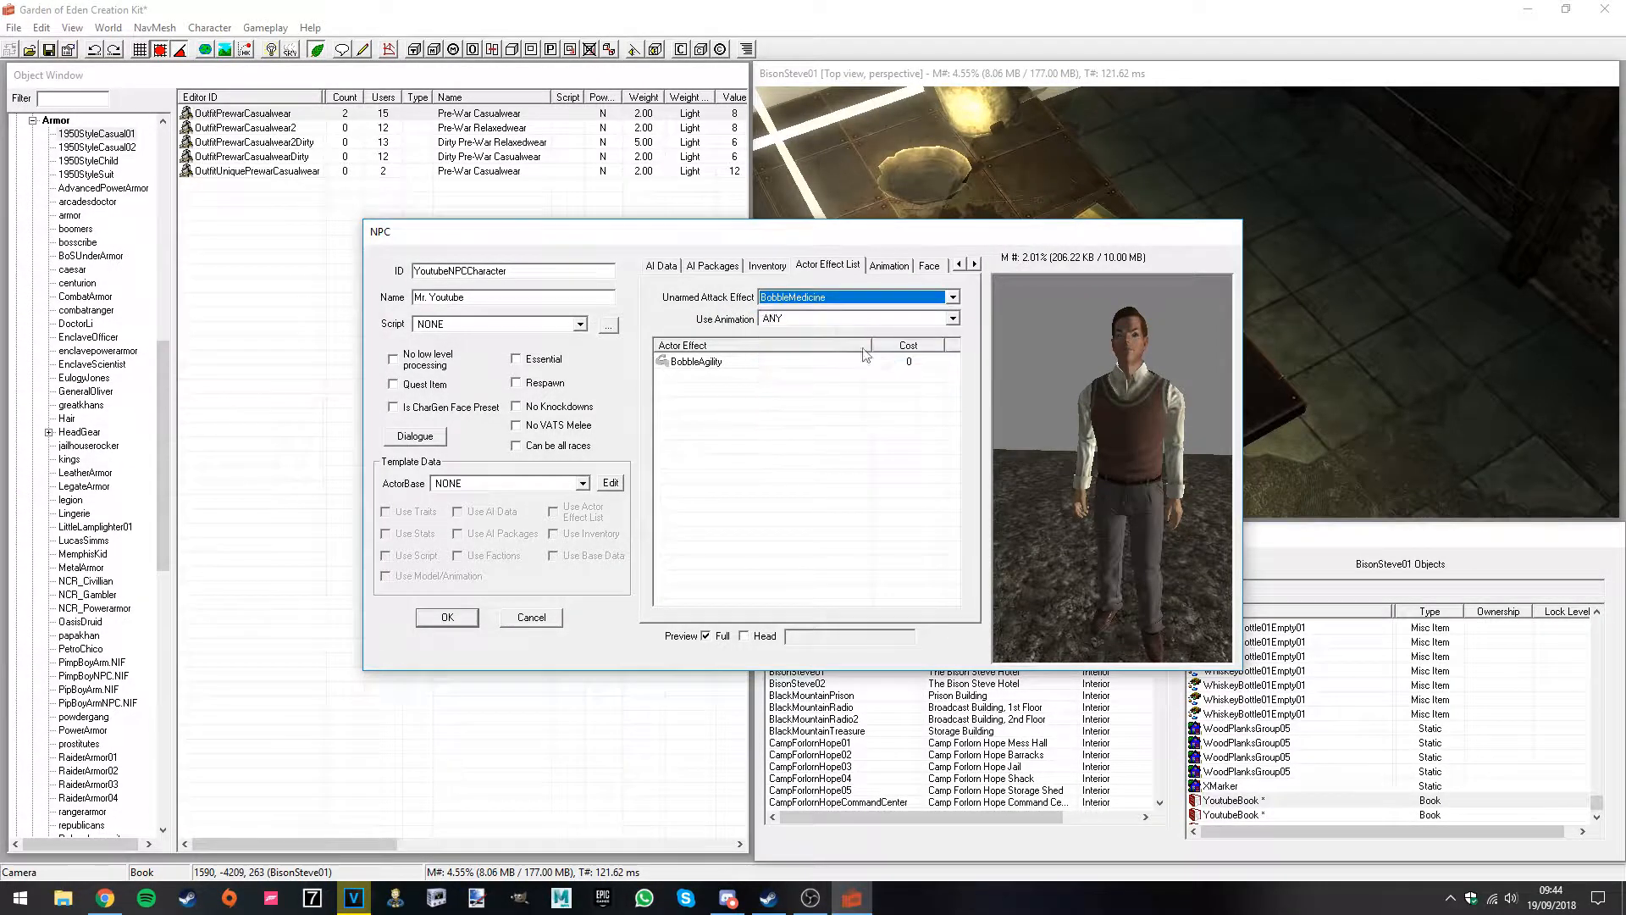
Step: Review the animation options for the unarmed attack effect, keeping ANY
click(804, 319)
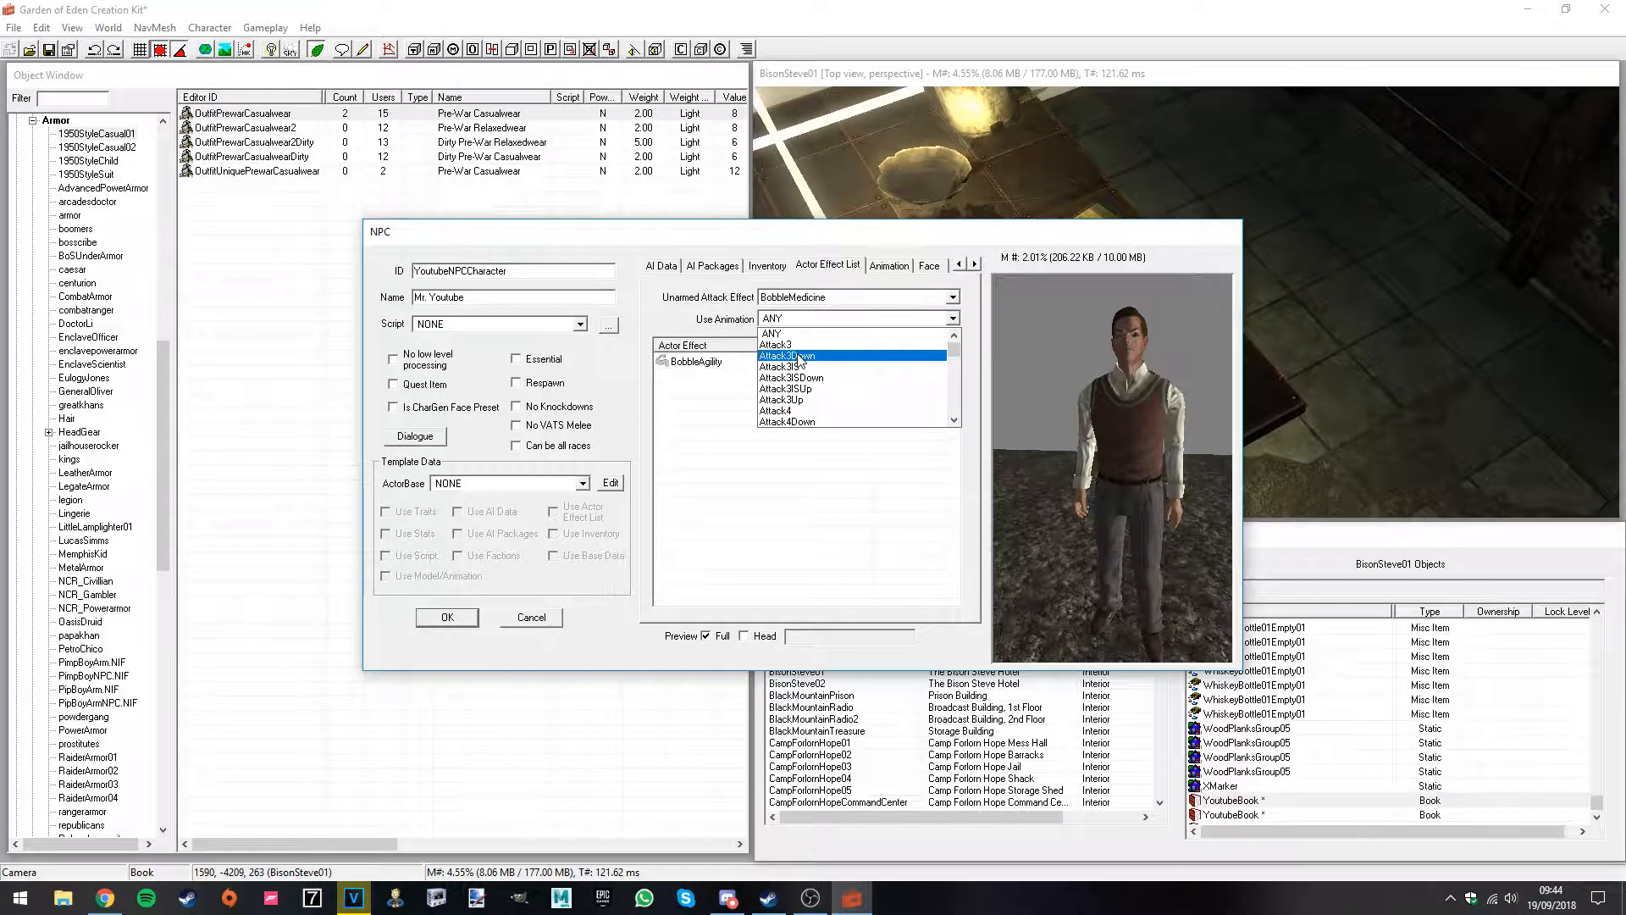
scroll(800, 360, down, 12)
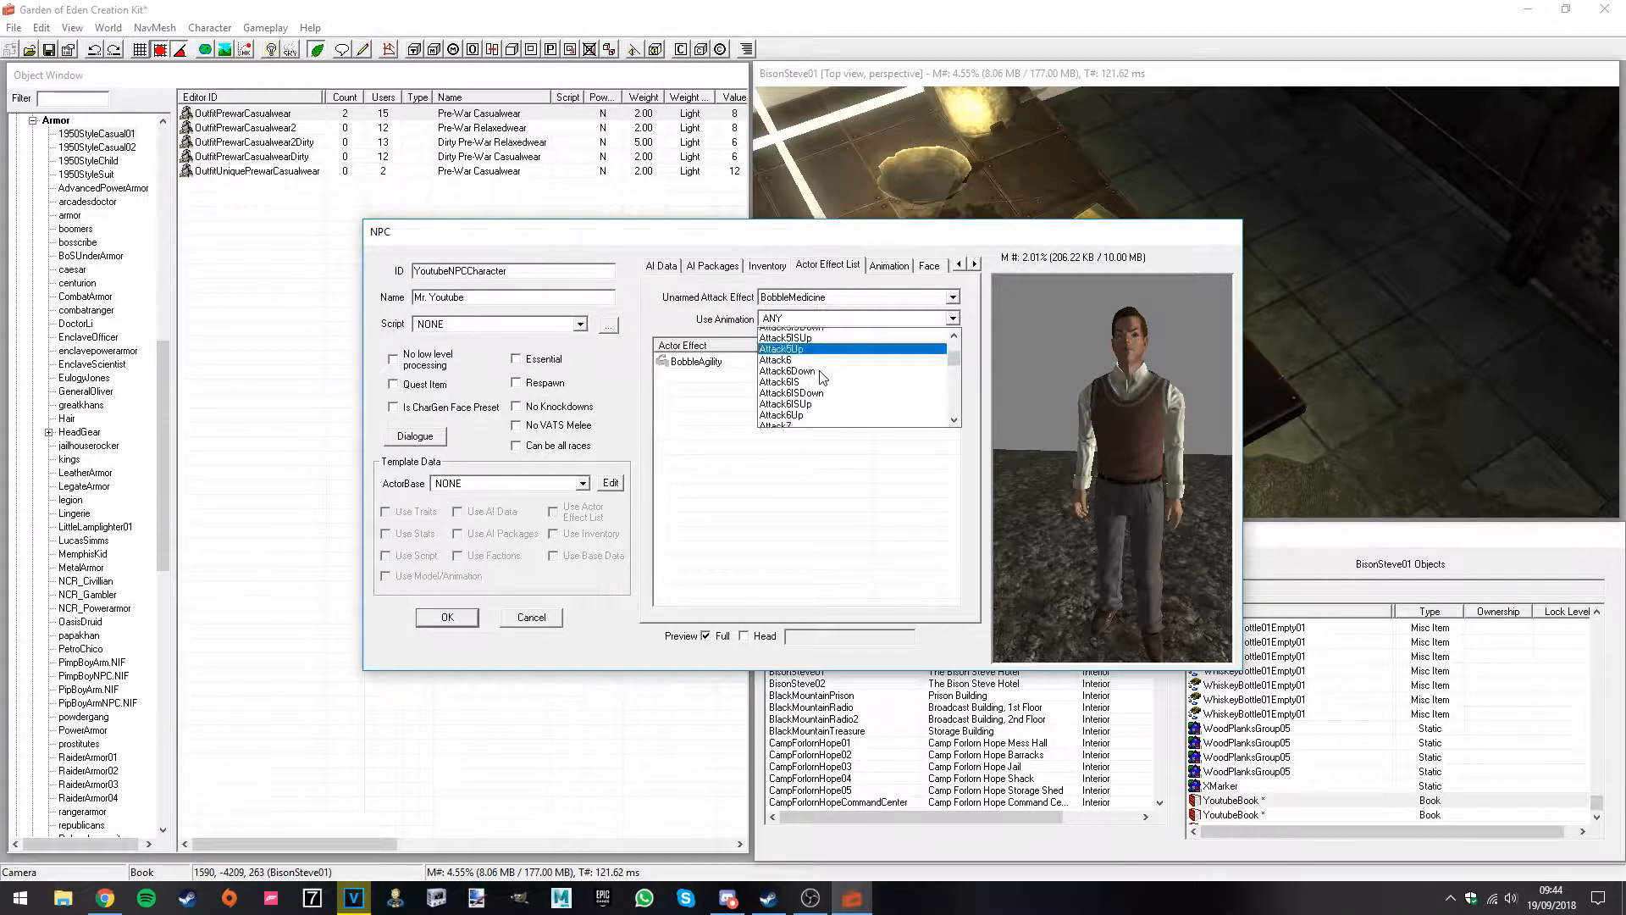
scroll(820, 377, up, 12)
click(801, 332)
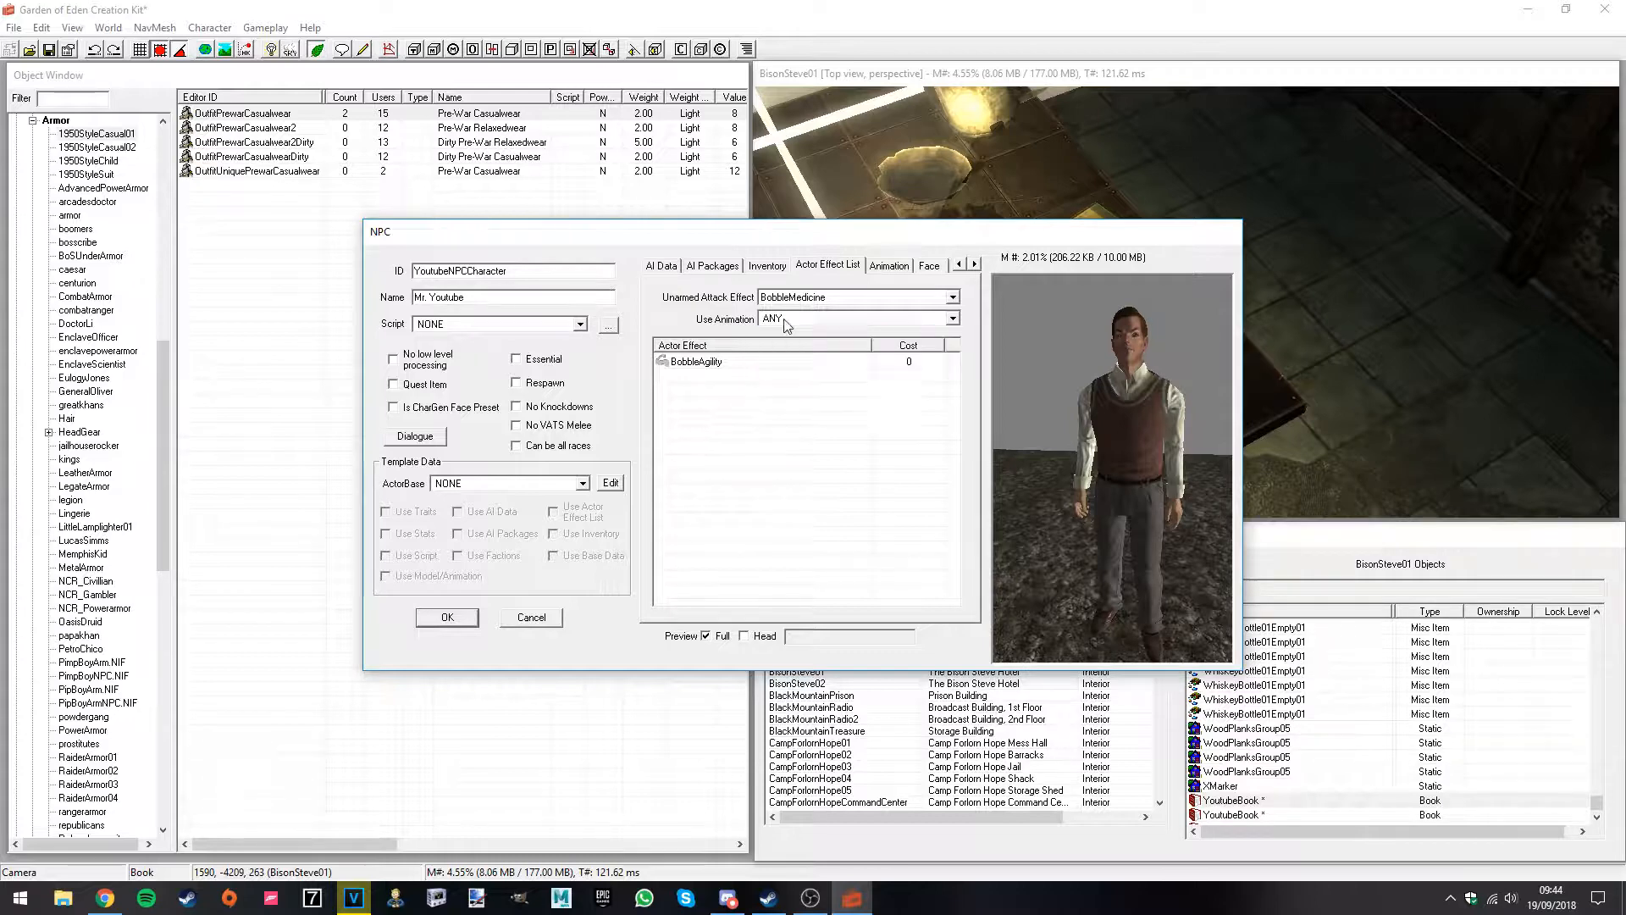
Step: Look over the NPC's animation settings and open its face settings
click(884, 271)
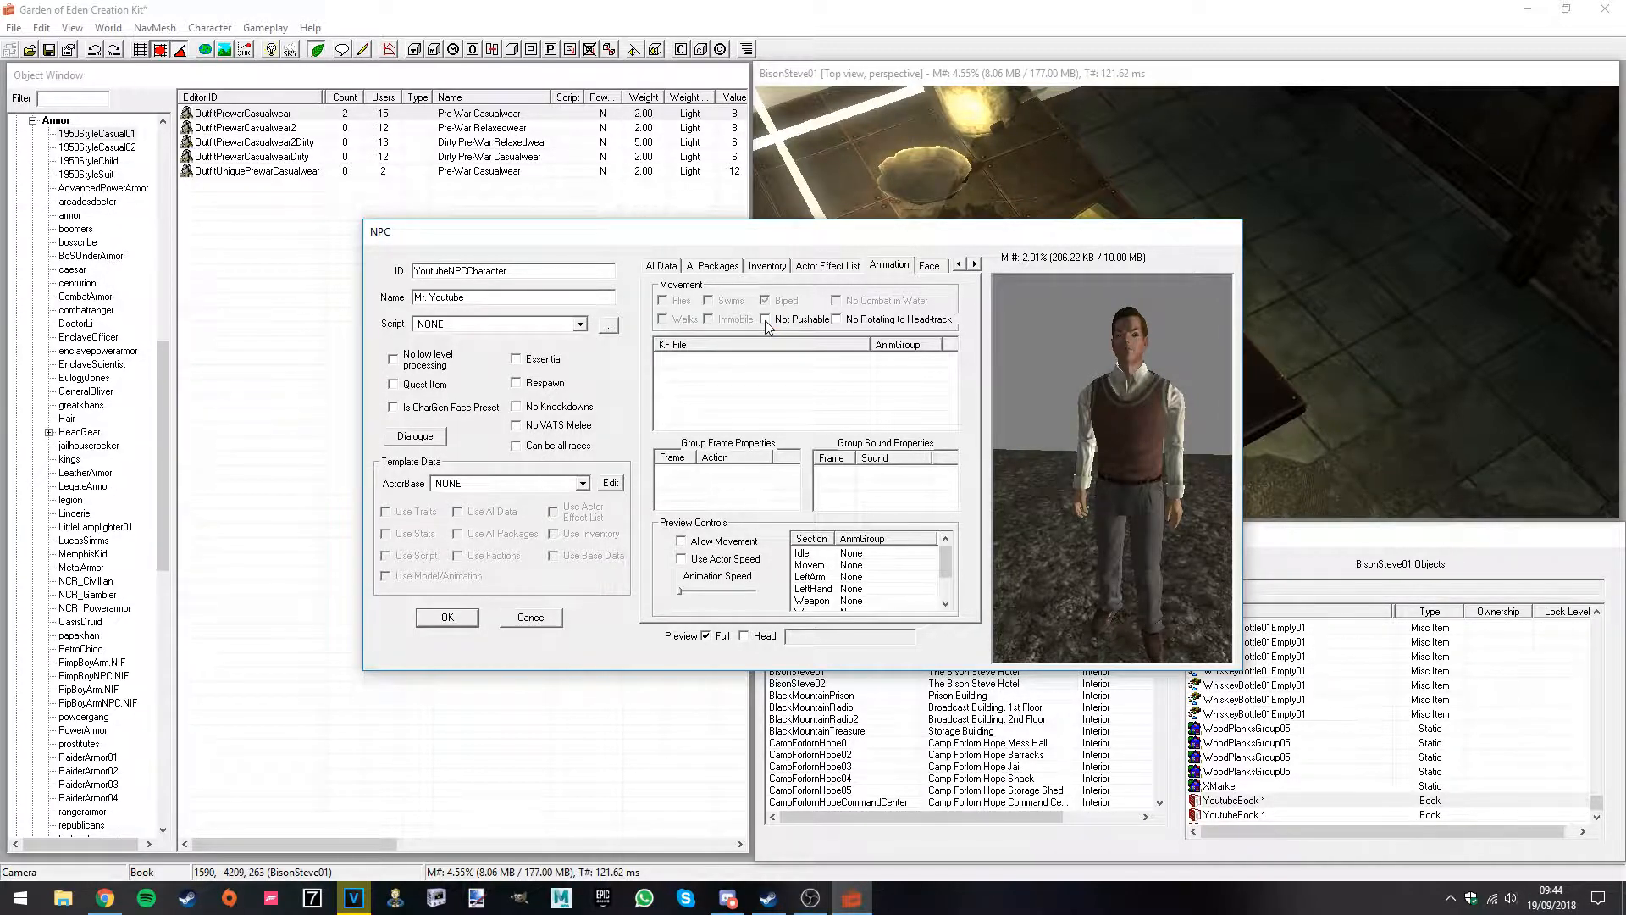
click(927, 270)
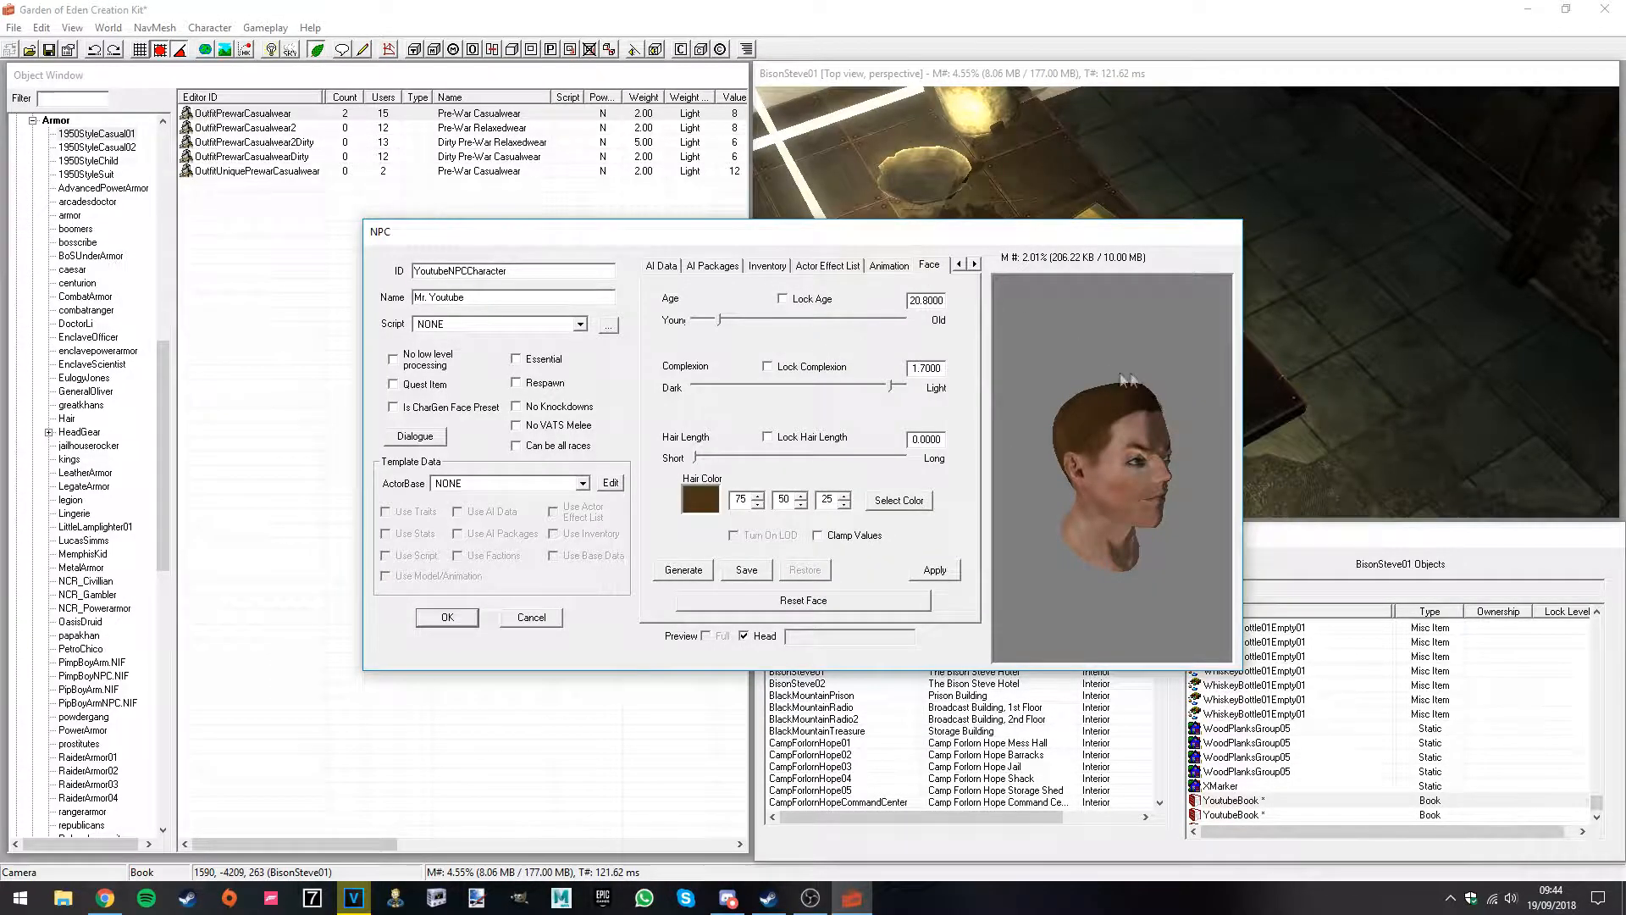
Step: Pick a light blond hair color with red 189, green 181 and blue 145 for the NPC
drag(1131, 378, 1145, 449)
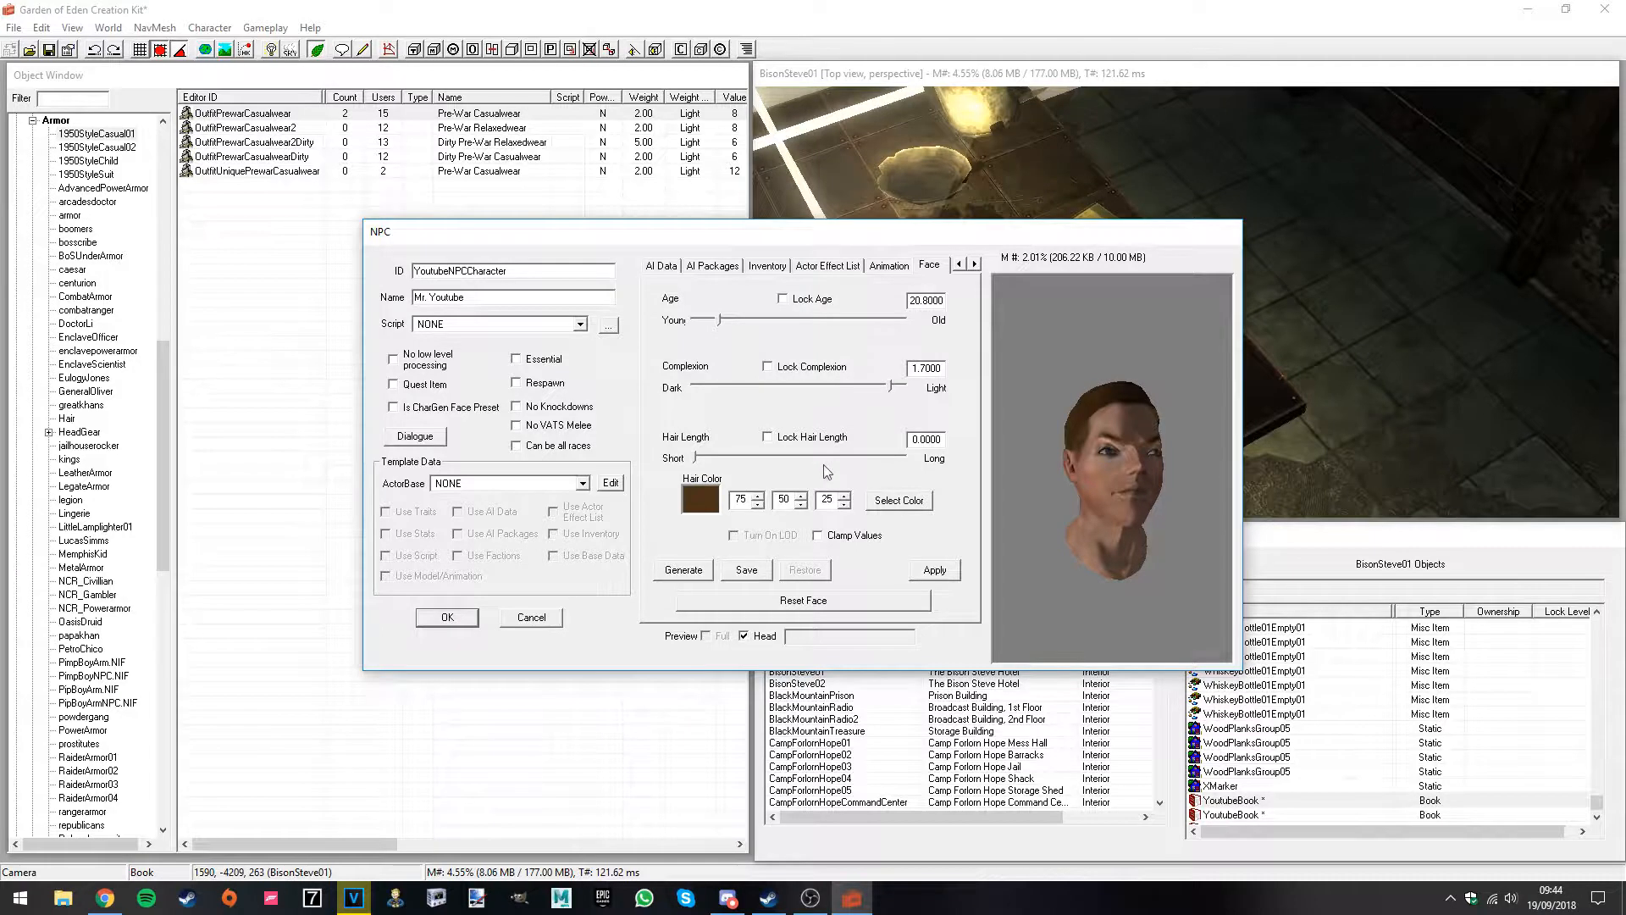
mouse_move(1112, 459)
mouse_down()
mouse_move(1035, 476)
mouse_move(1121, 471)
mouse_move(1084, 468)
mouse_up()
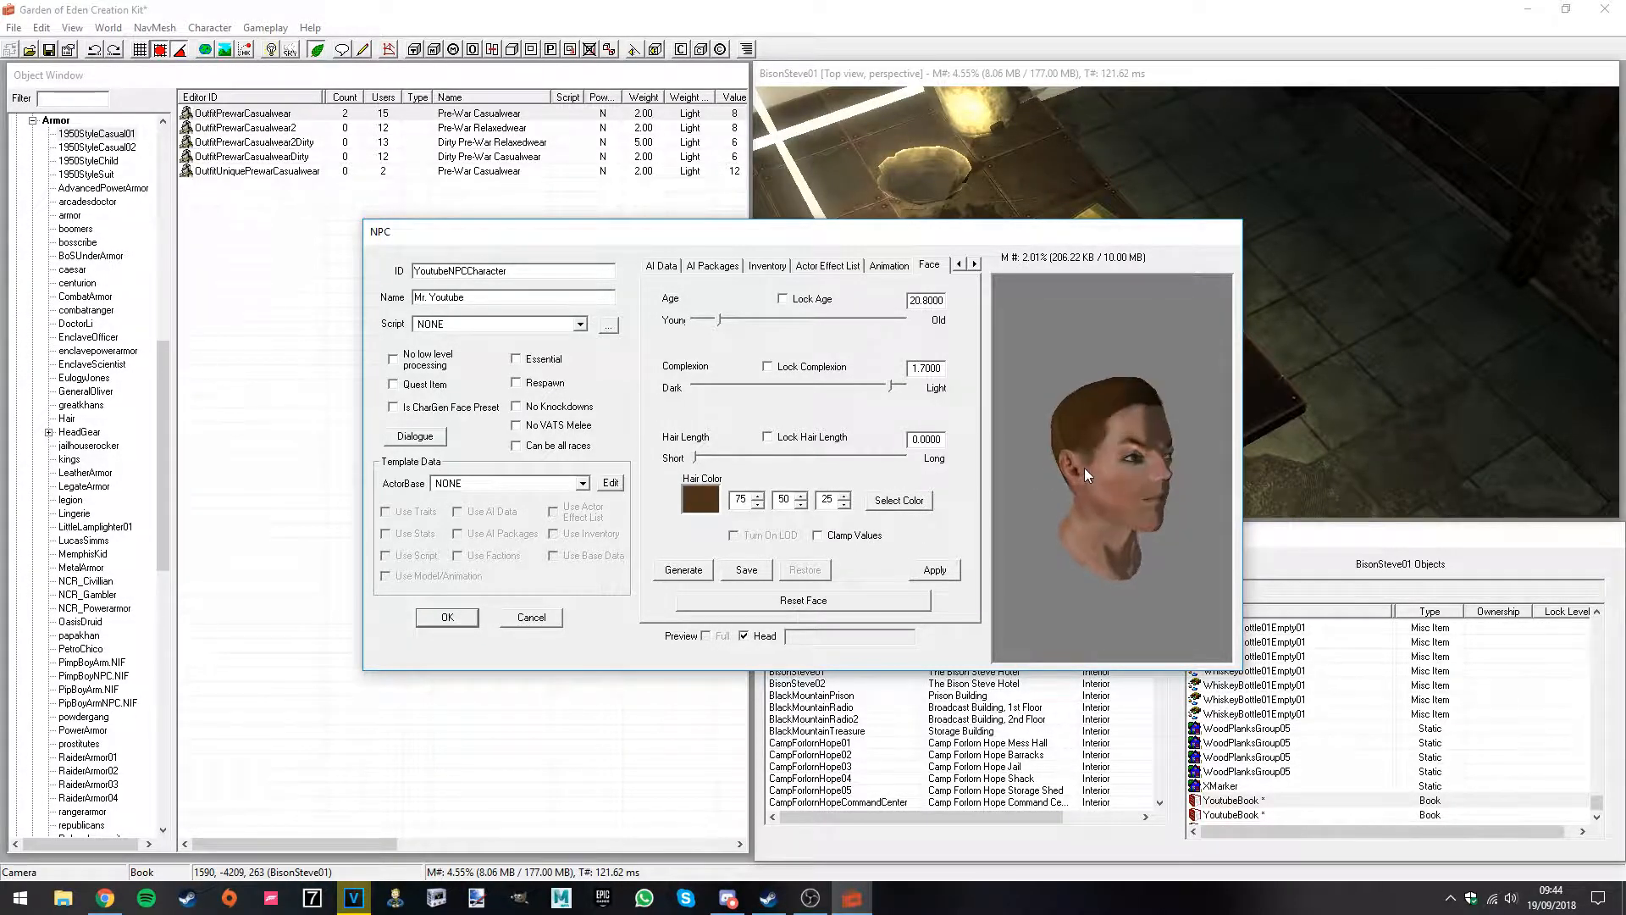
click(916, 502)
click(582, 392)
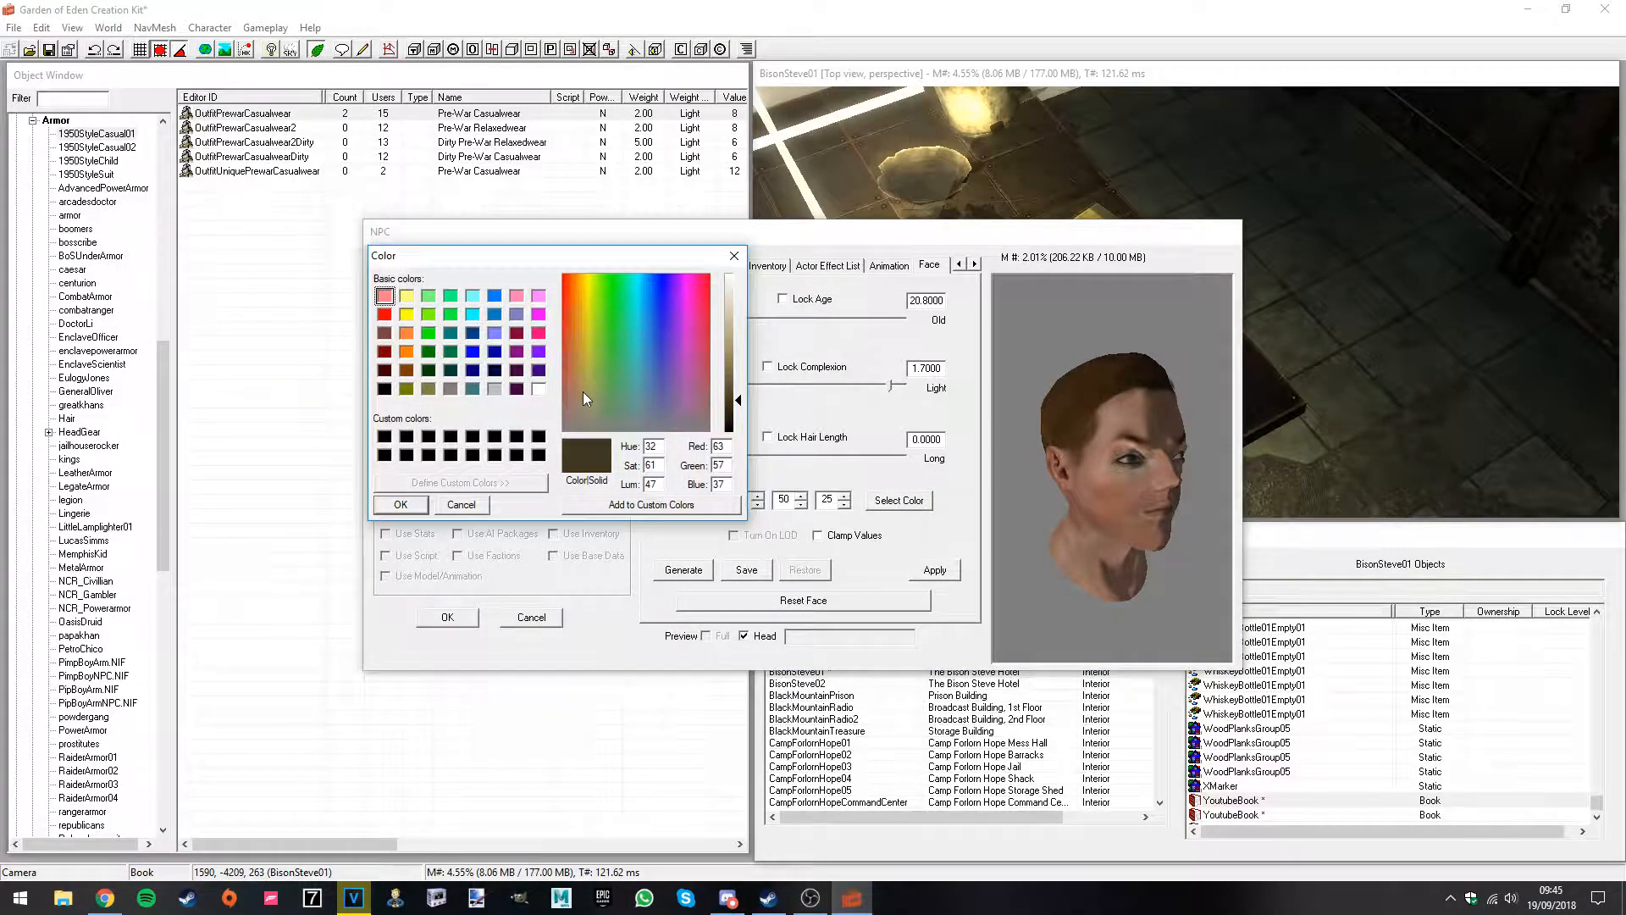
drag(732, 398, 720, 369)
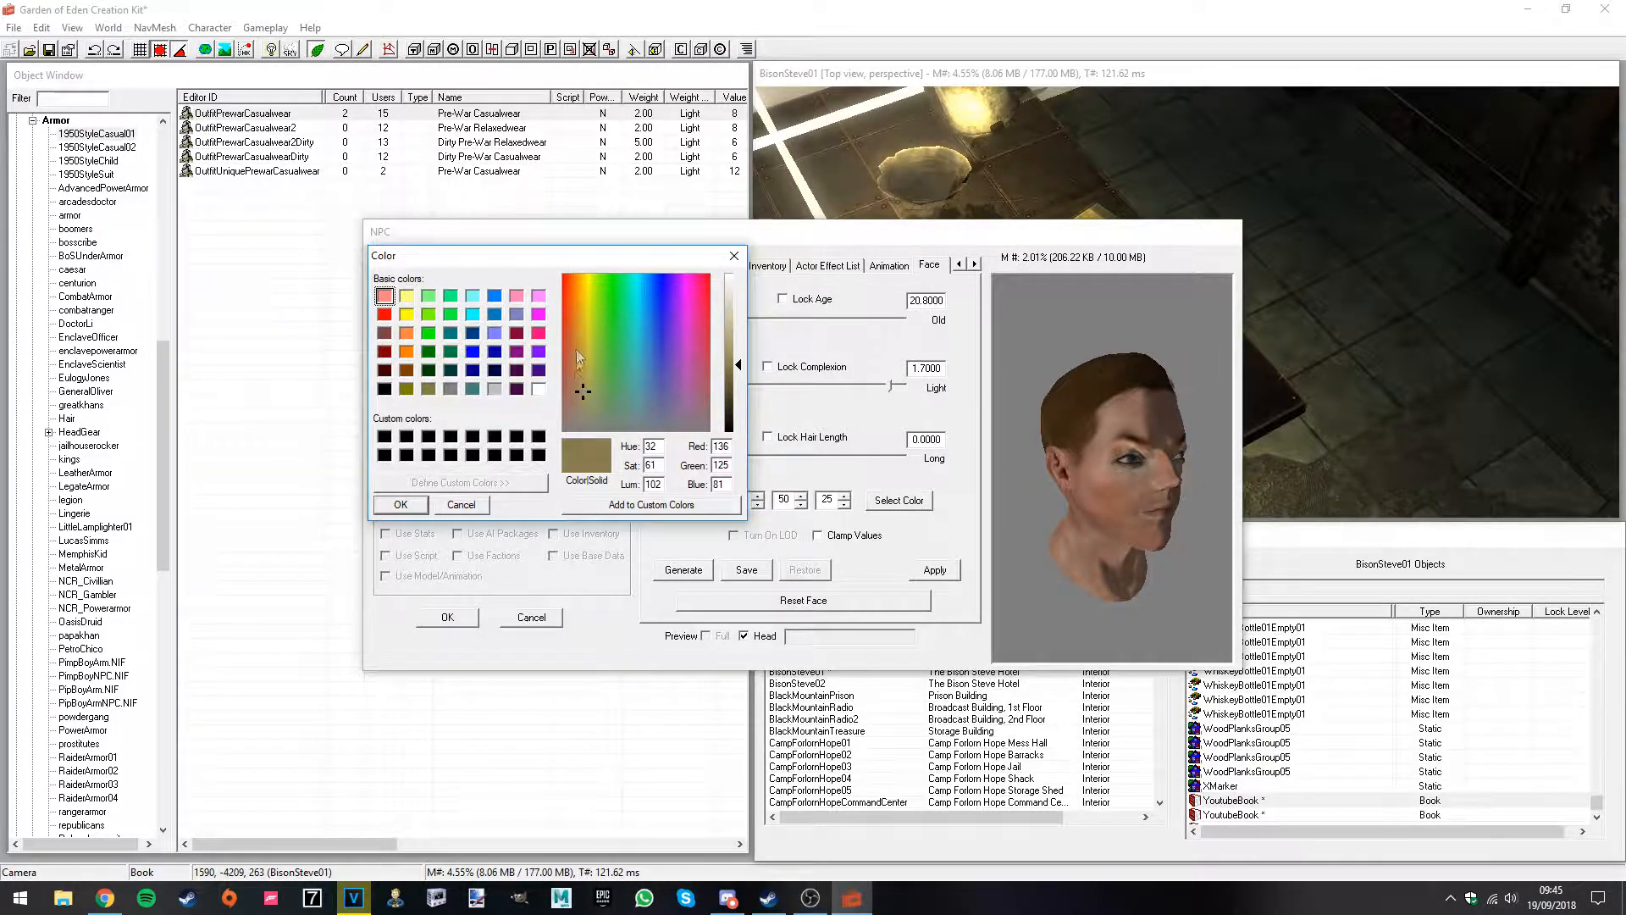
mouse_move(738, 366)
mouse_down()
mouse_move(742, 310)
mouse_move(739, 388)
mouse_move(738, 336)
mouse_up()
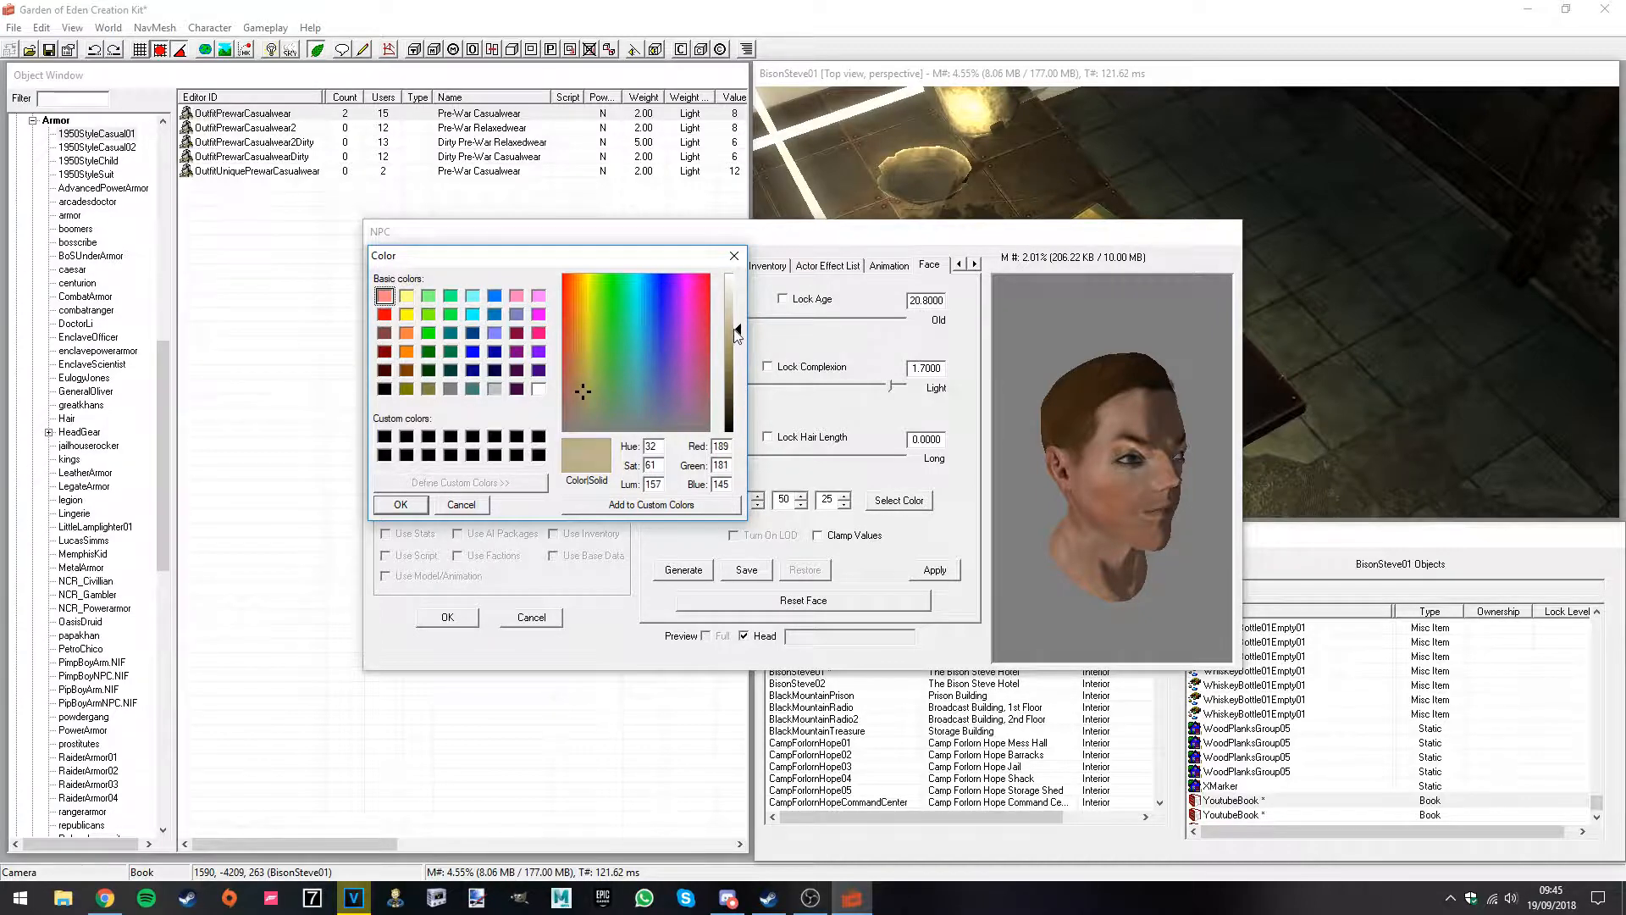
click(401, 505)
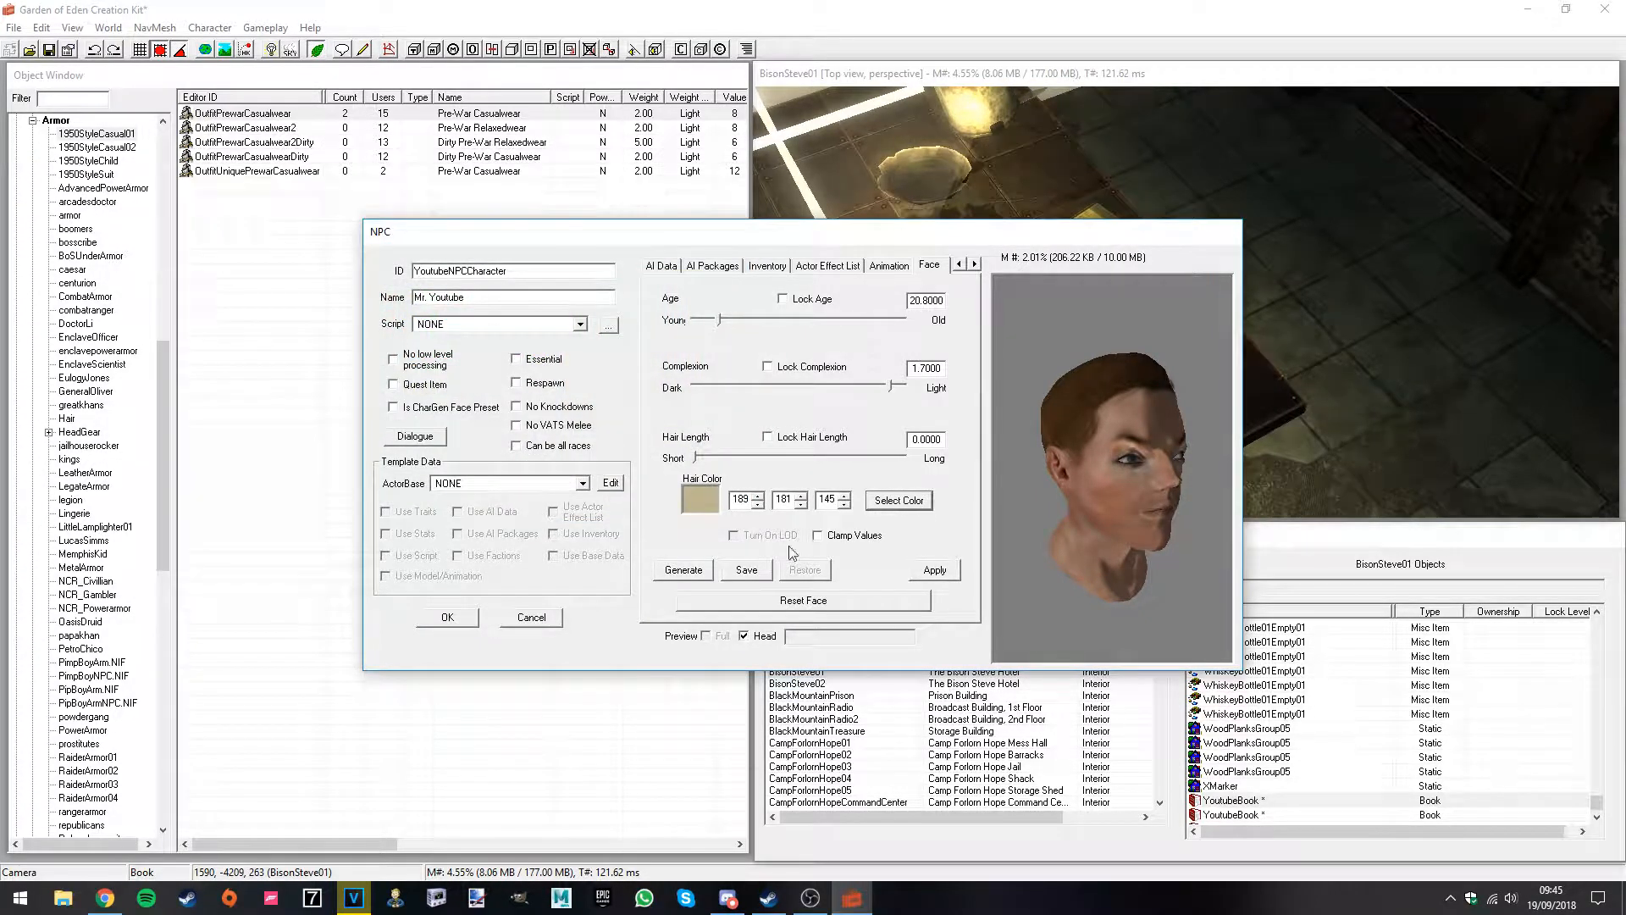
drag(1080, 511, 1069, 476)
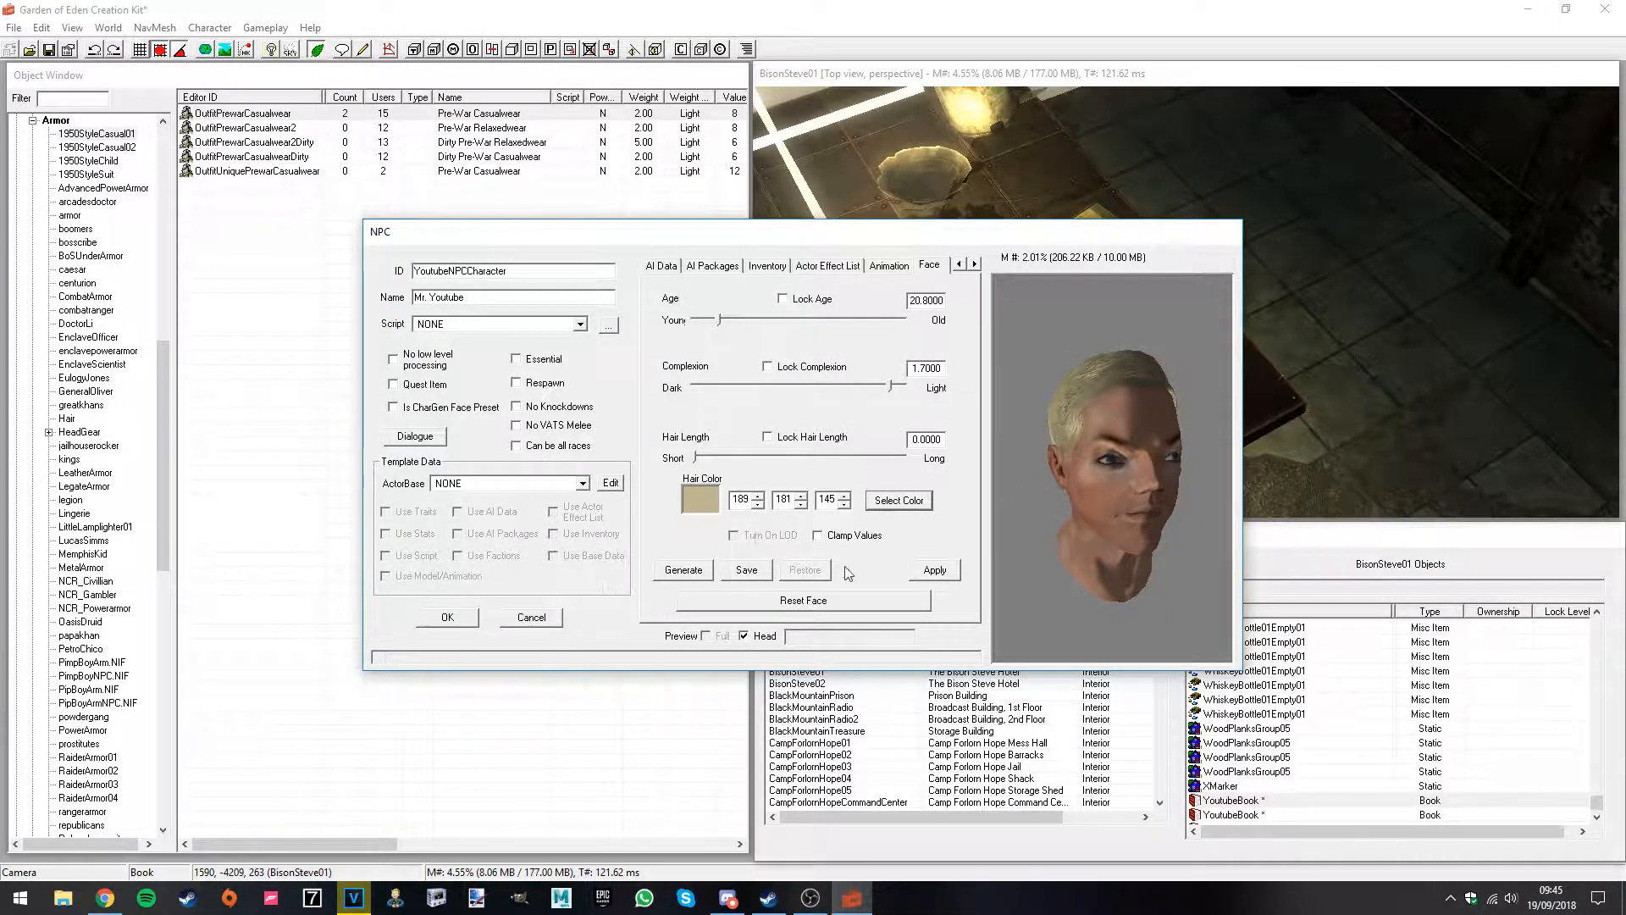
Step: Generate random faces for the NPC repeatedly until a suitable one is found
click(683, 570)
click(683, 570)
click(683, 570)
click(684, 570)
click(684, 572)
click(683, 572)
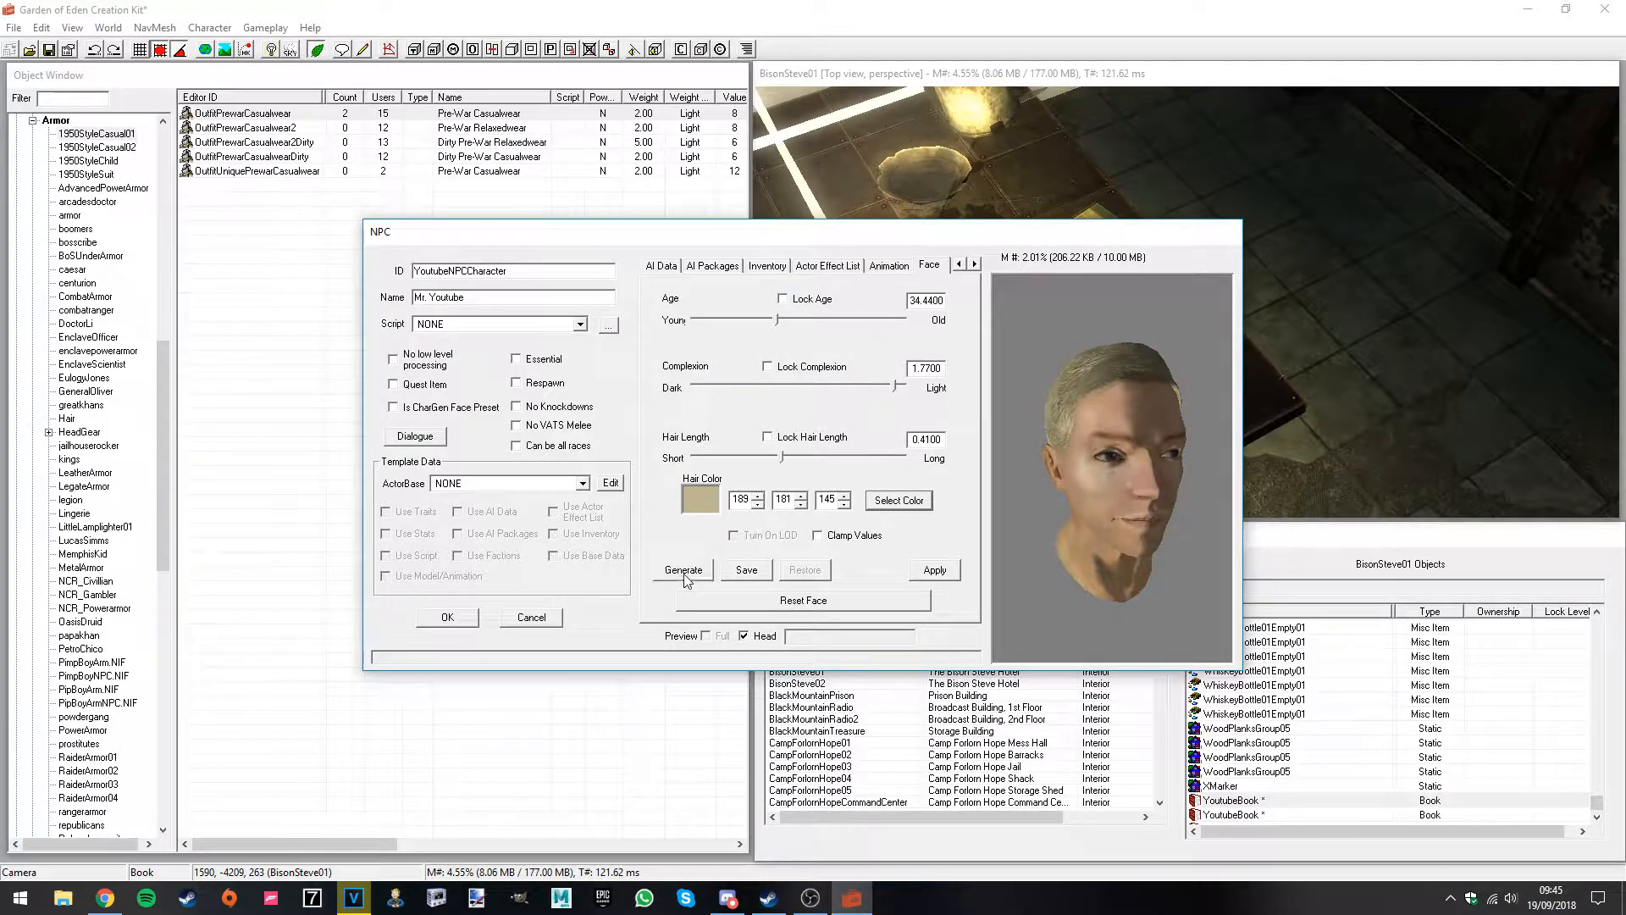
click(683, 572)
click(683, 572)
Step: Reshape the generated head directly in the preview, working on it from the side and the front
mouse_move(1138, 552)
mouse_down()
mouse_move(1237, 539)
mouse_move(1020, 491)
mouse_move(1090, 464)
mouse_up()
drag(1151, 406, 1148, 479)
right_drag(1096, 490, 1122, 498)
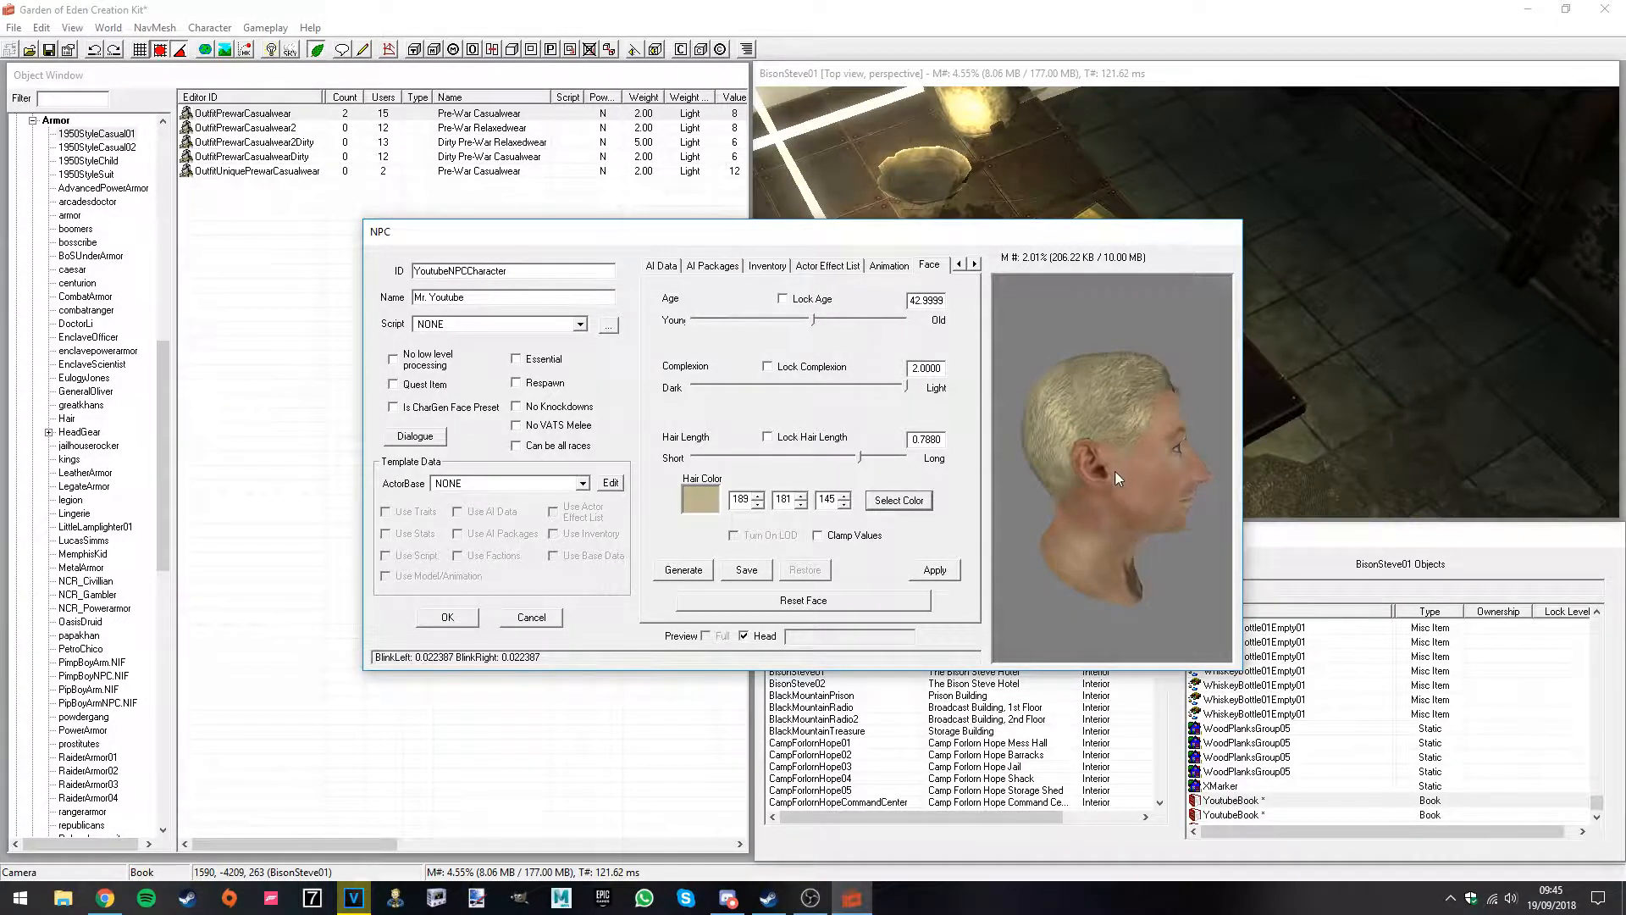
mouse_move(1096, 468)
mouse_down()
mouse_move(1081, 464)
mouse_move(1093, 471)
mouse_up()
drag(1159, 418, 1178, 408)
right_drag(1179, 408, 1099, 439)
drag(1100, 439, 1092, 470)
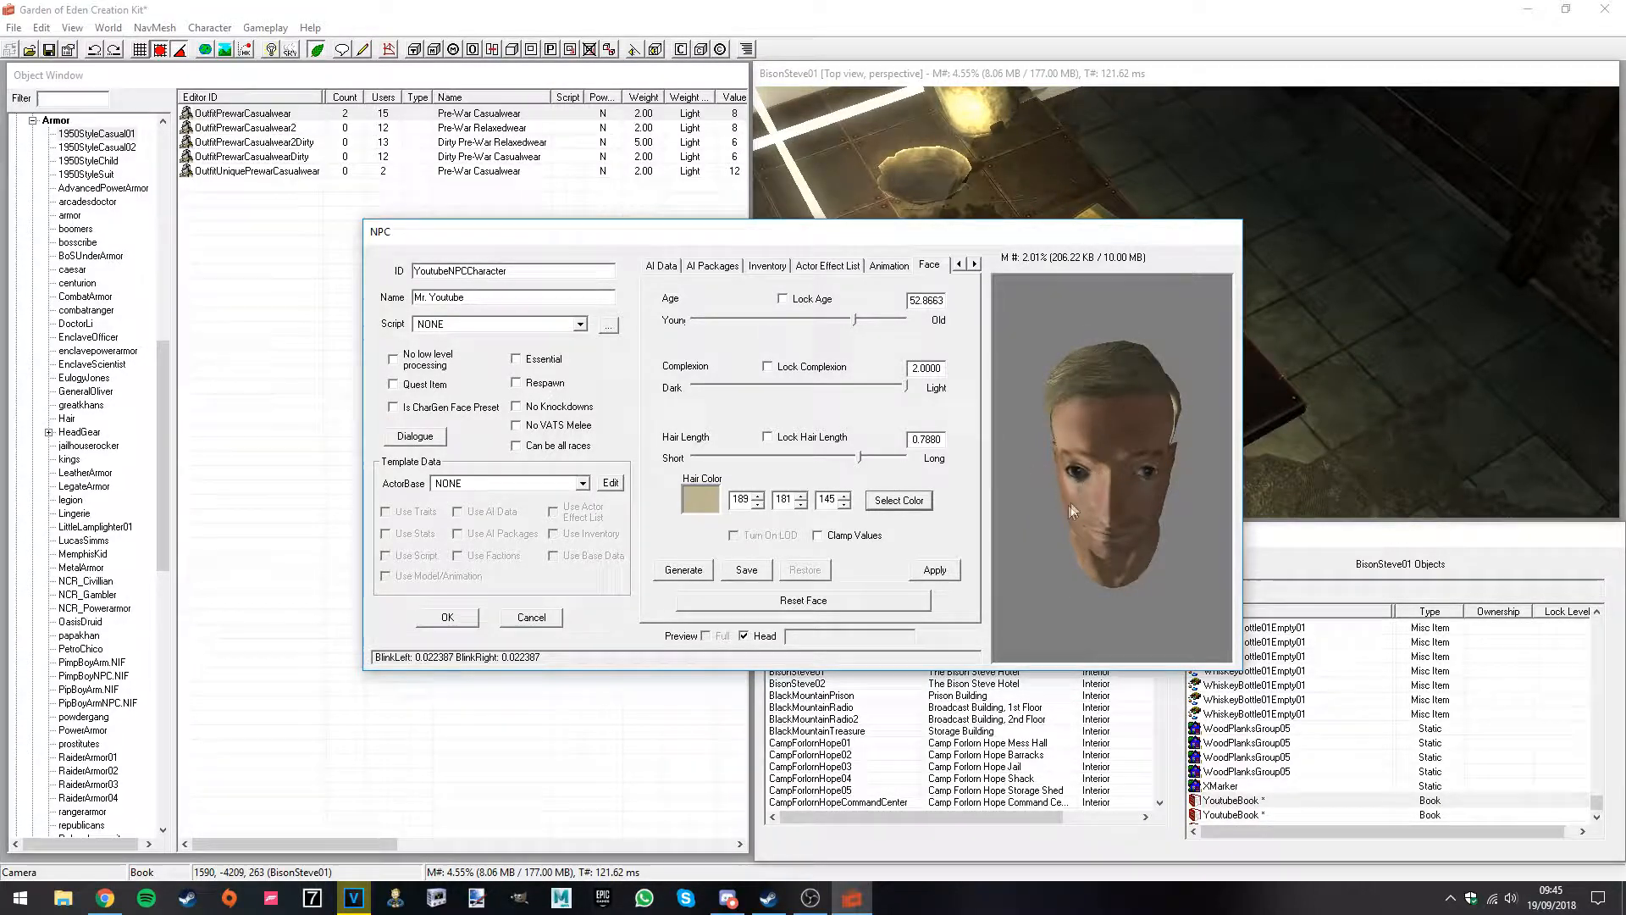
Step: Reshape the head further in the preview to age 47.0375 and complexion 0.5965, and apply the face changes
right_drag(1068, 512, 1113, 489)
mouse_move(1103, 449)
mouse_down()
mouse_move(1116, 447)
mouse_move(1095, 452)
mouse_move(1115, 481)
mouse_move(1094, 489)
mouse_up()
mouse_move(1094, 490)
right_down()
mouse_move(1093, 513)
mouse_move(1038, 492)
right_up()
drag(1039, 491, 1035, 490)
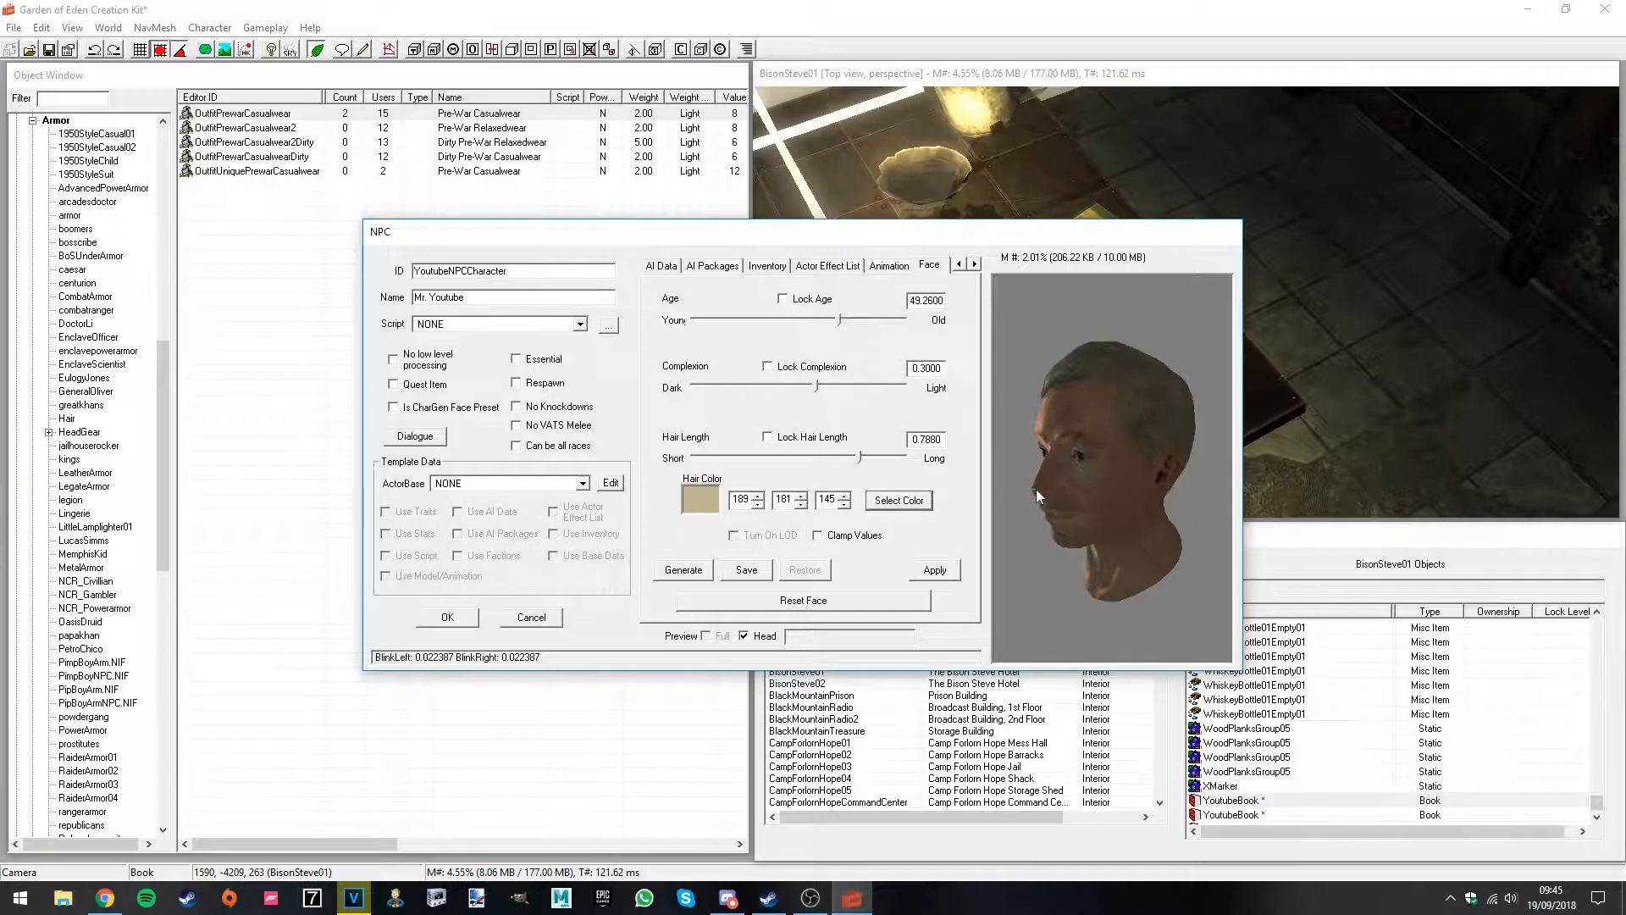
right_drag(1035, 491, 1119, 521)
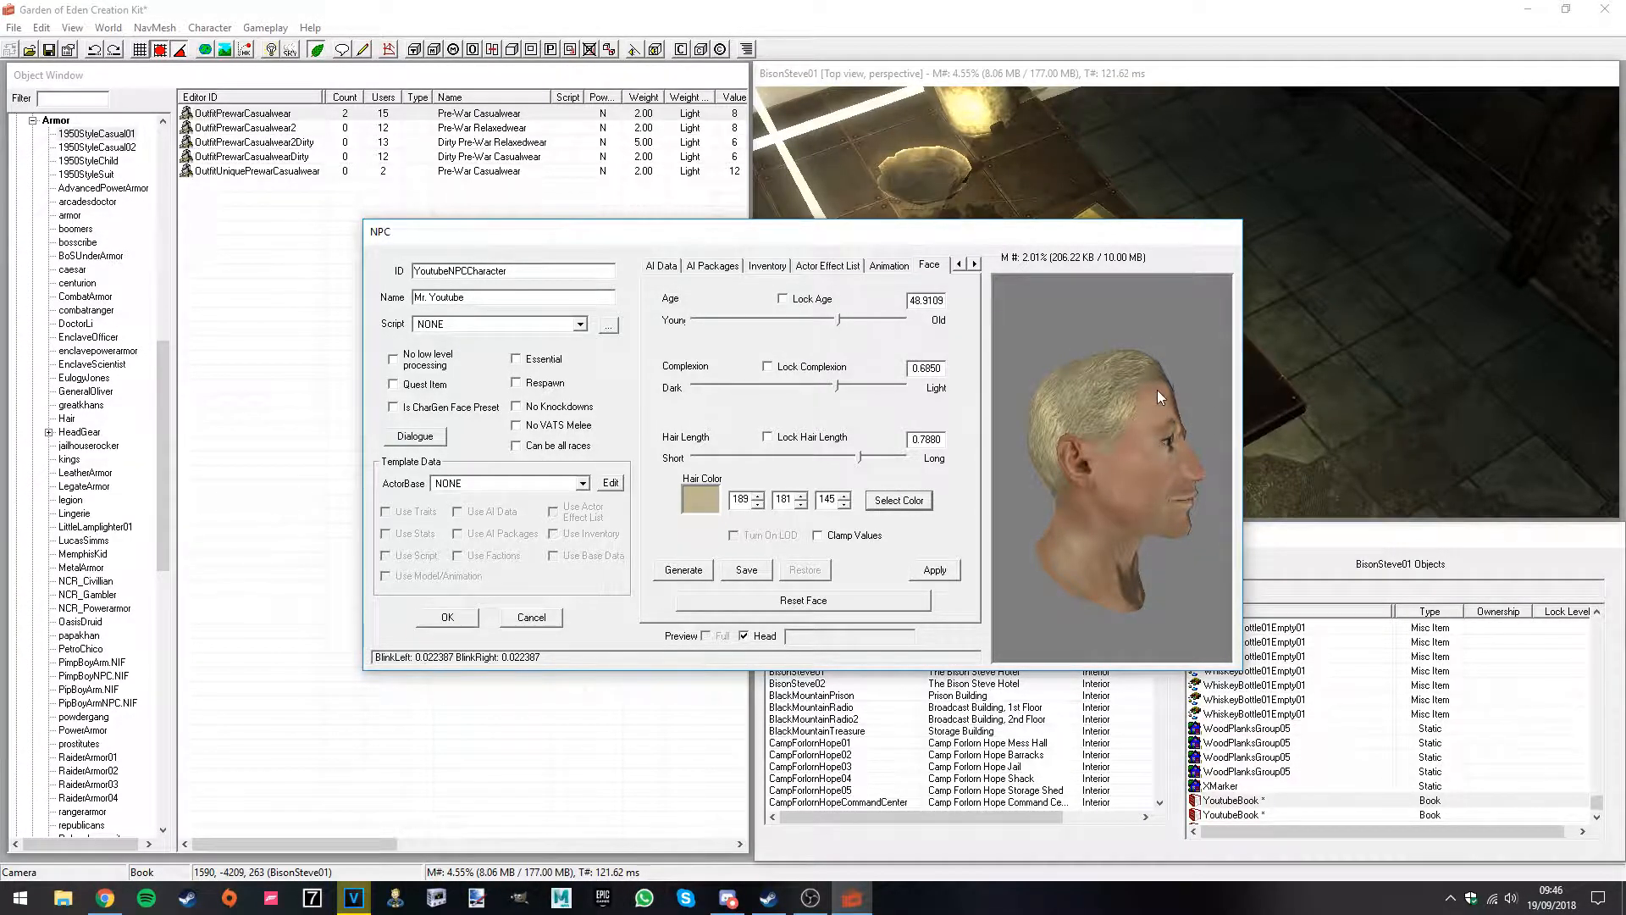
mouse_move(1166, 388)
right_down()
mouse_move(1039, 452)
mouse_move(1085, 471)
right_up()
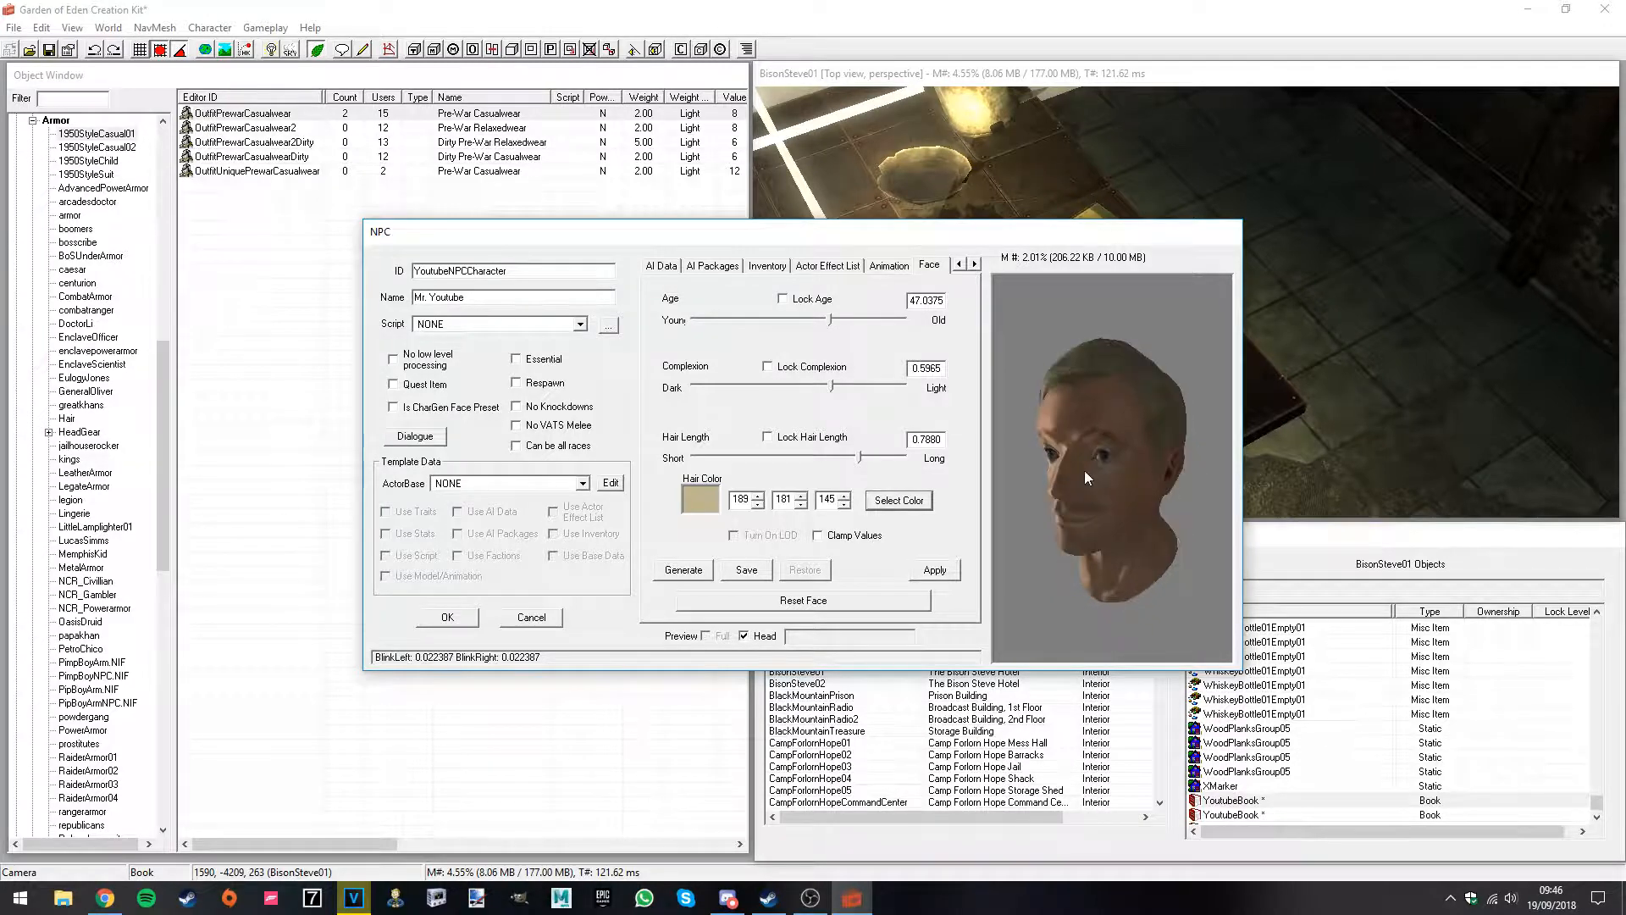
click(931, 571)
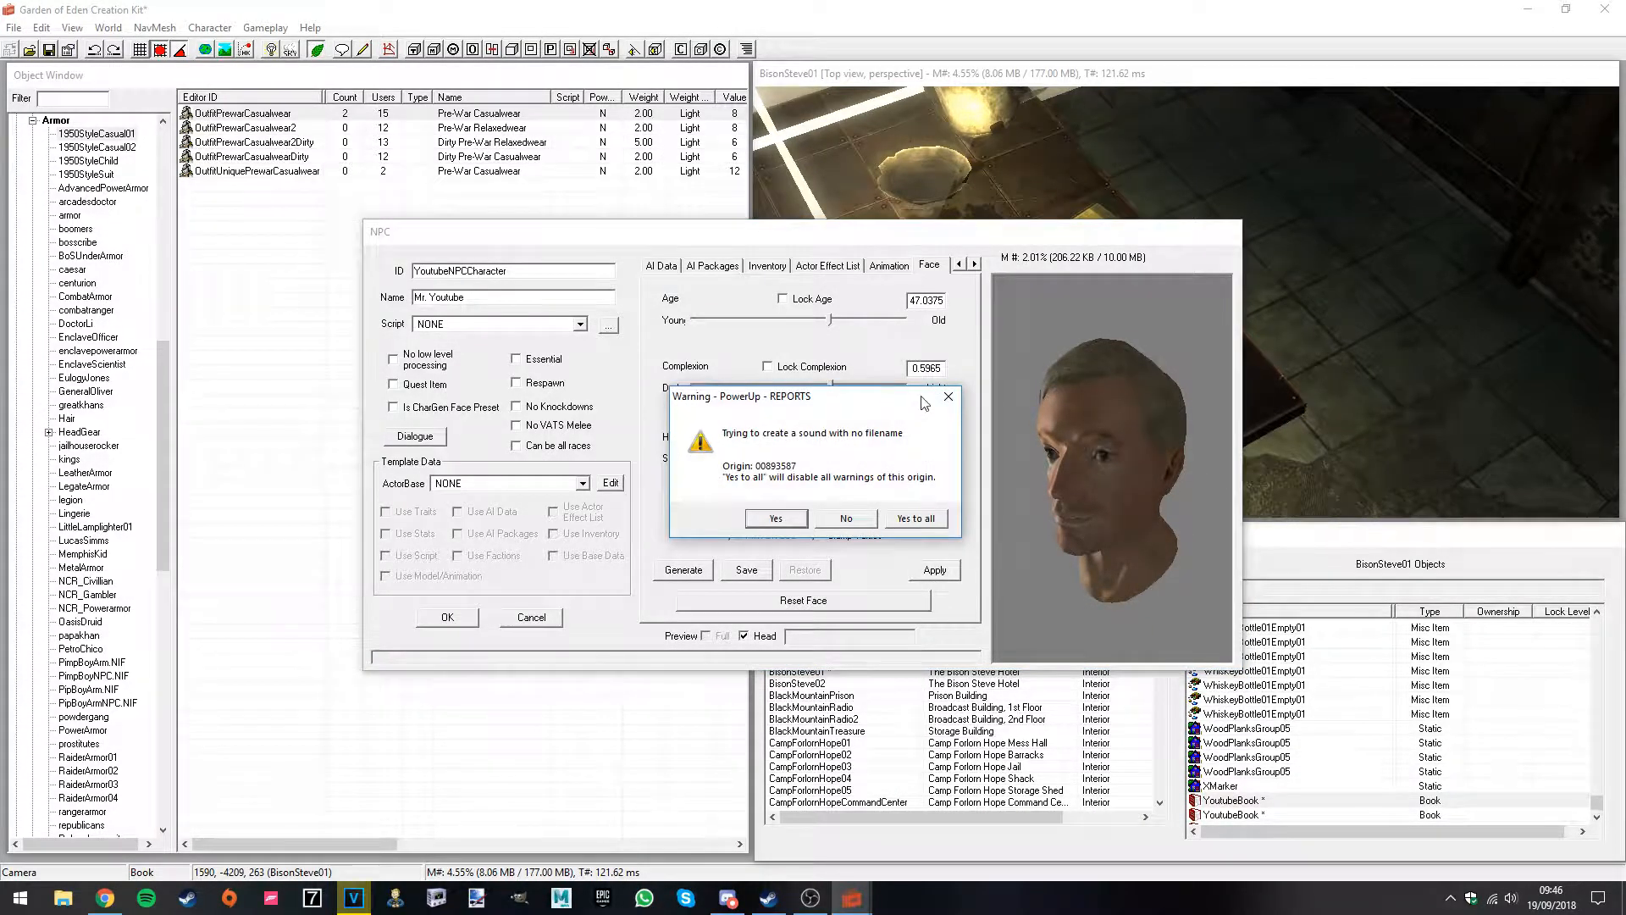
click(948, 397)
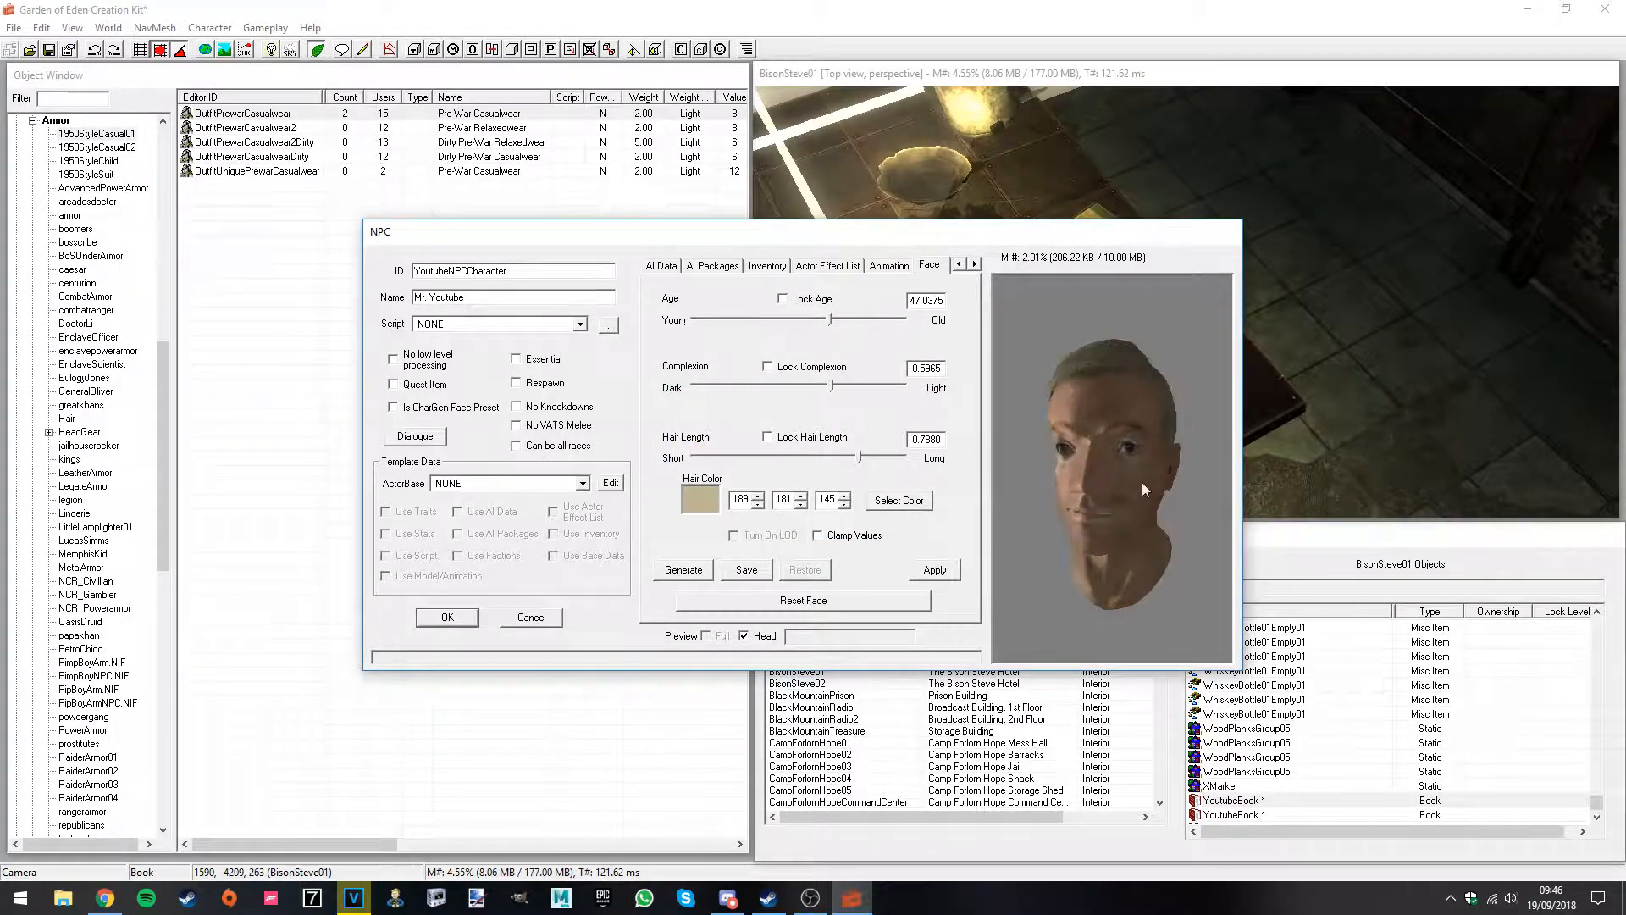
Step: Examine the symmetric geometry controls in the advanced face settings, including those for the eyes, forehead and jawline
click(974, 264)
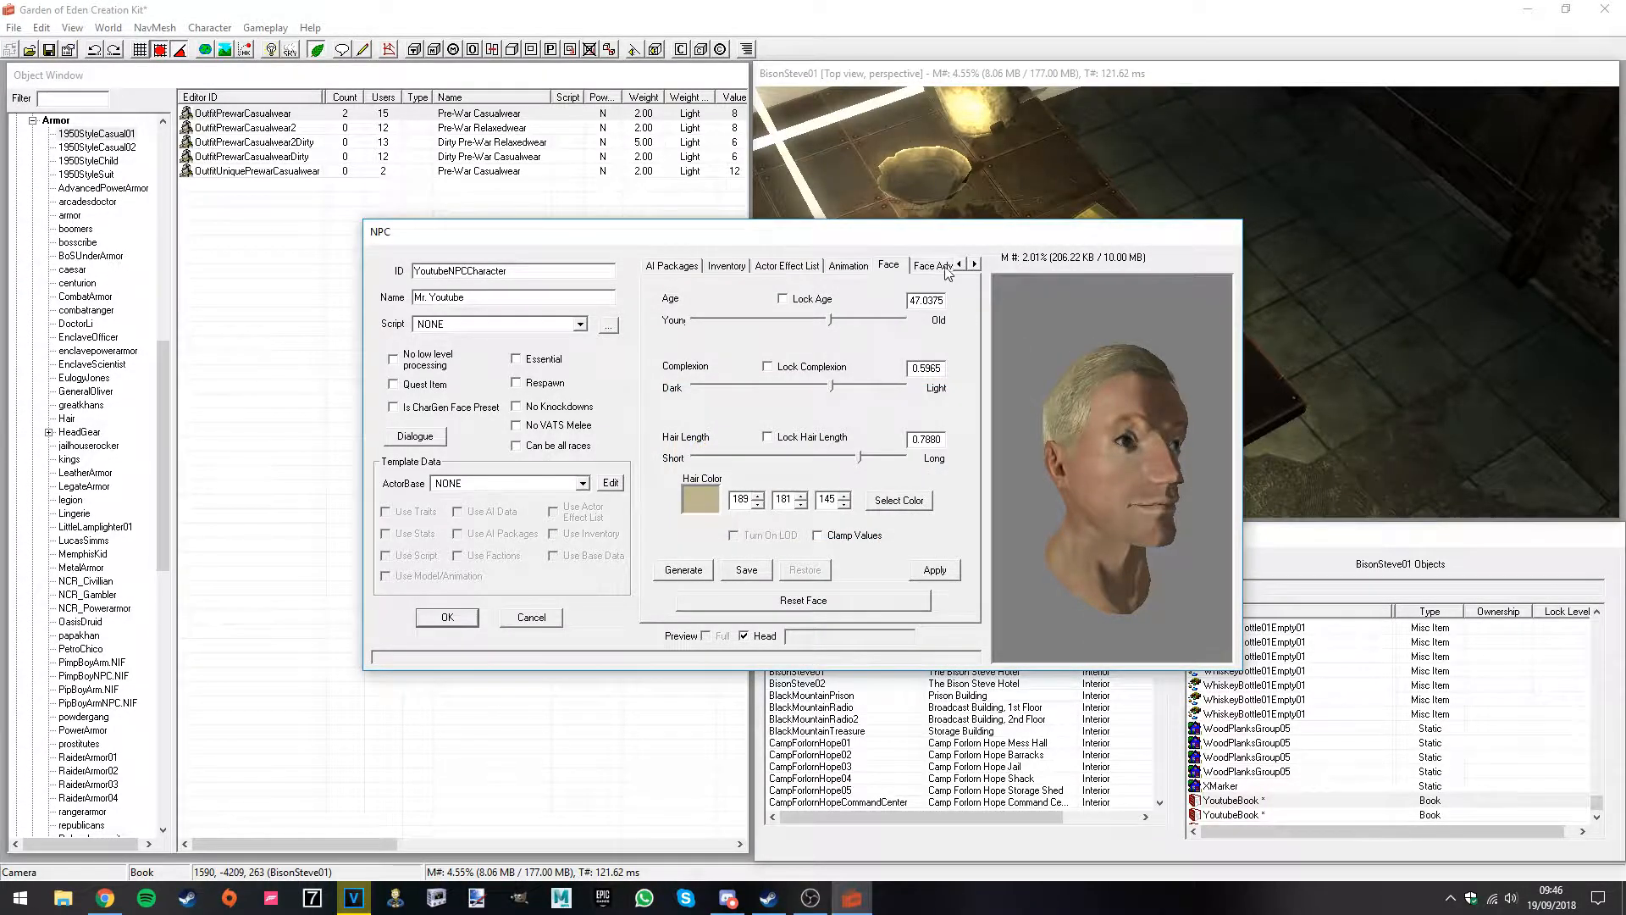
click(942, 266)
click(796, 430)
click(781, 512)
click(796, 441)
click(810, 406)
click(791, 488)
click(780, 534)
click(809, 396)
click(804, 369)
click(796, 464)
click(794, 524)
scroll(792, 499, down, 5)
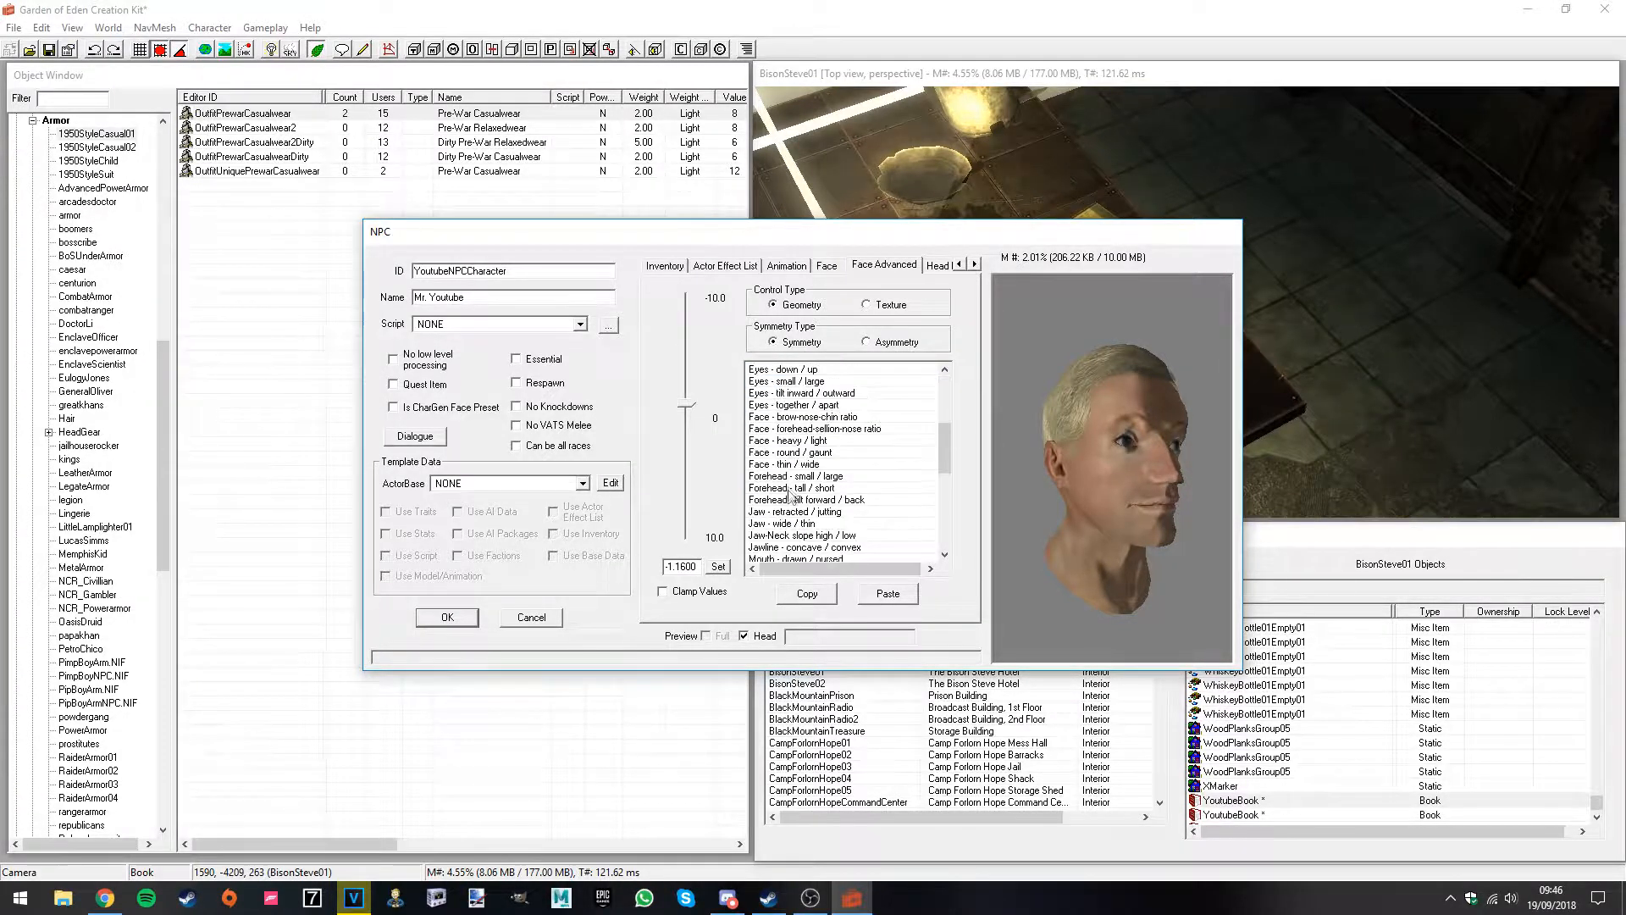
click(788, 491)
click(789, 404)
click(789, 488)
click(793, 549)
mouse_move(688, 430)
mouse_down()
mouse_move(691, 365)
mouse_move(694, 413)
mouse_up()
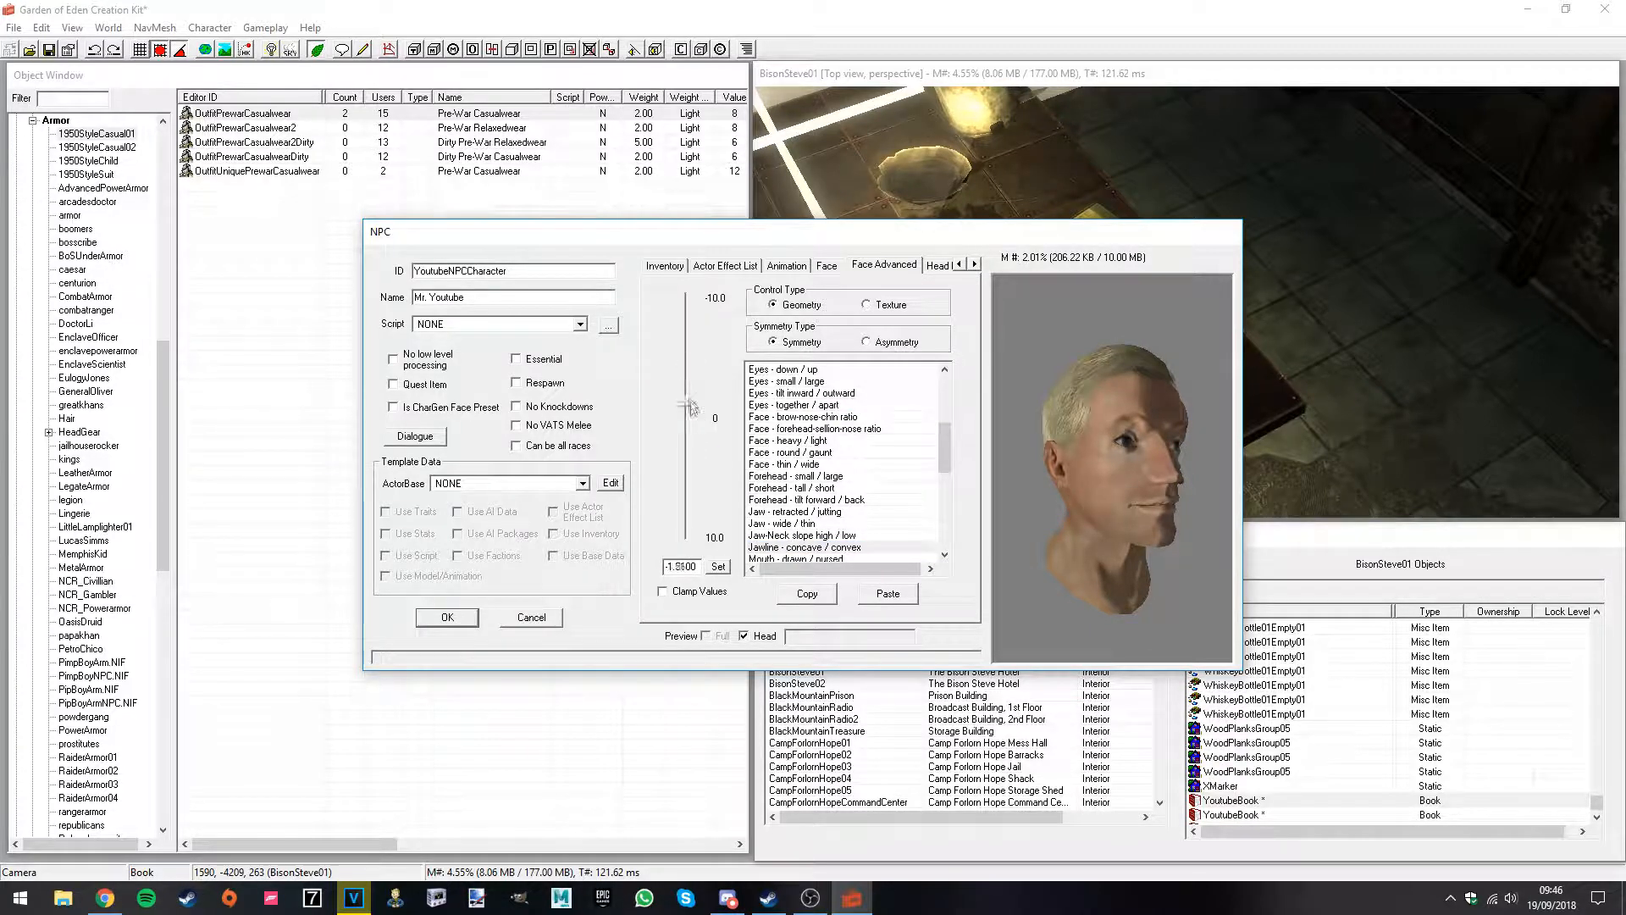
Step: Open the NPC's head parts settings and turn the head preview to a side view
click(938, 266)
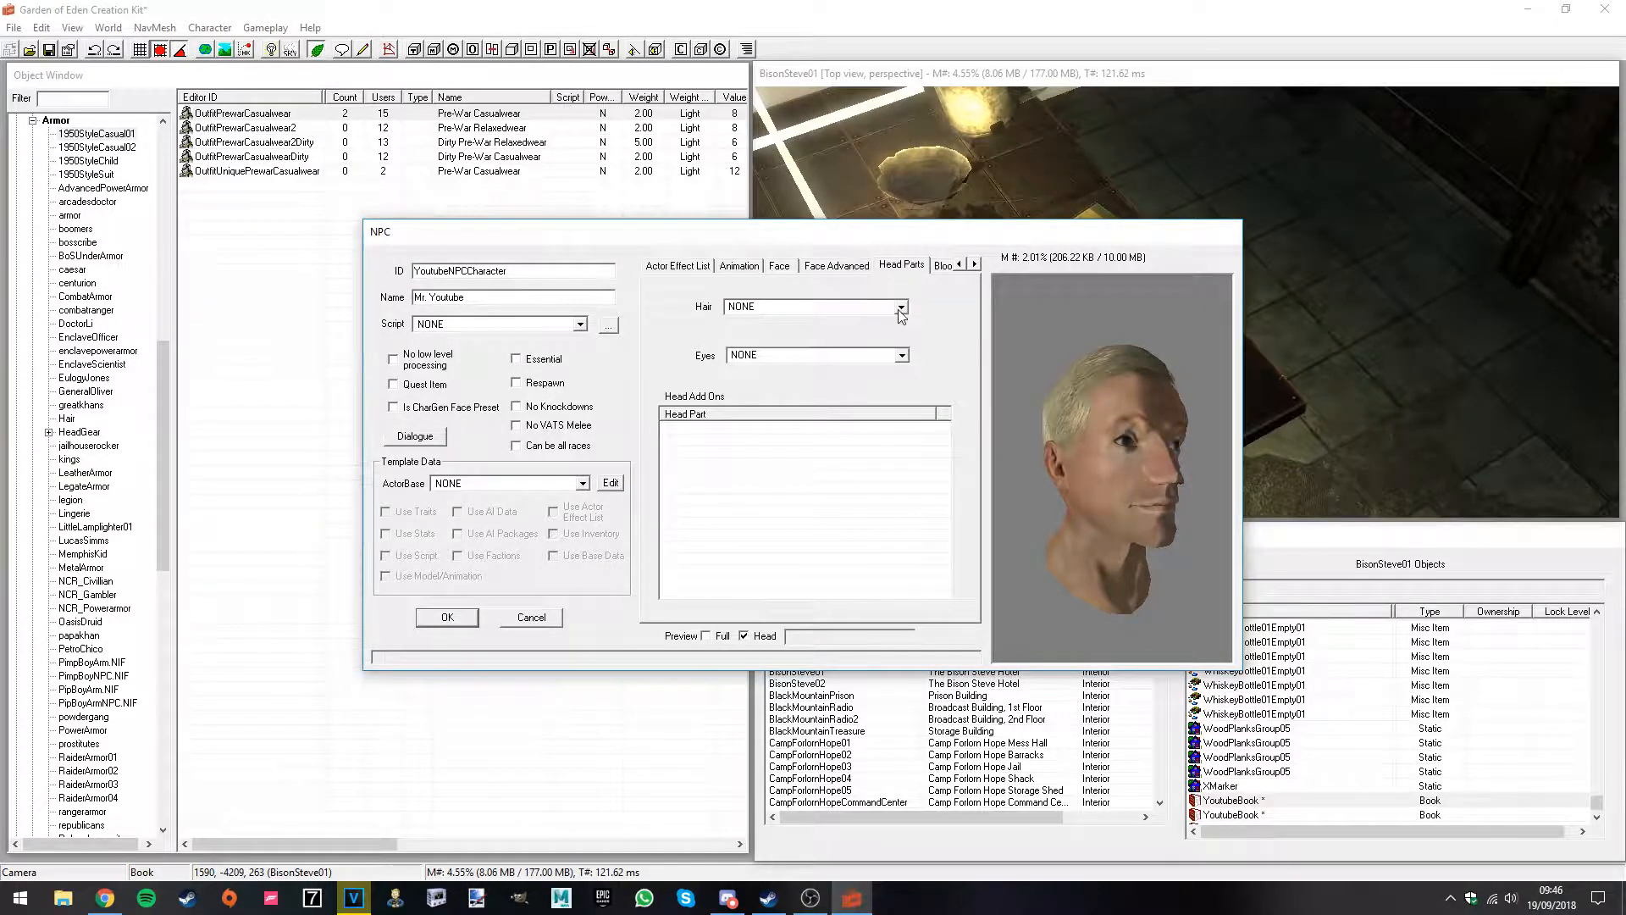
click(899, 309)
click(899, 310)
drag(1030, 400, 1083, 399)
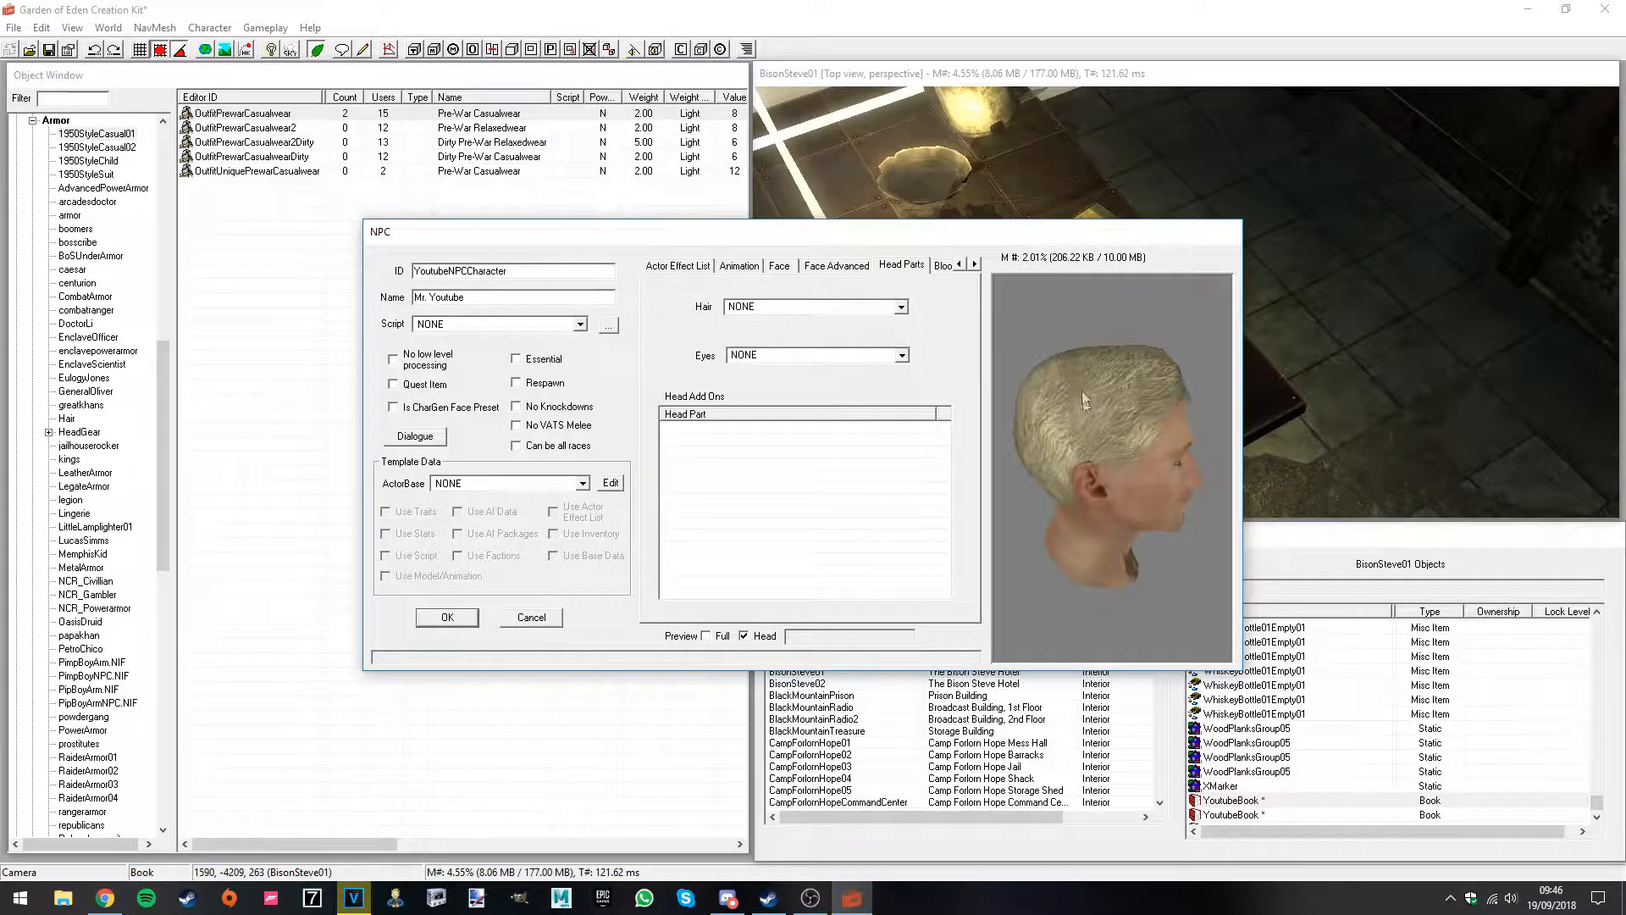
Step: Try the HairBalding hairstyle on the NPC and set the hair back to NONE
click(900, 307)
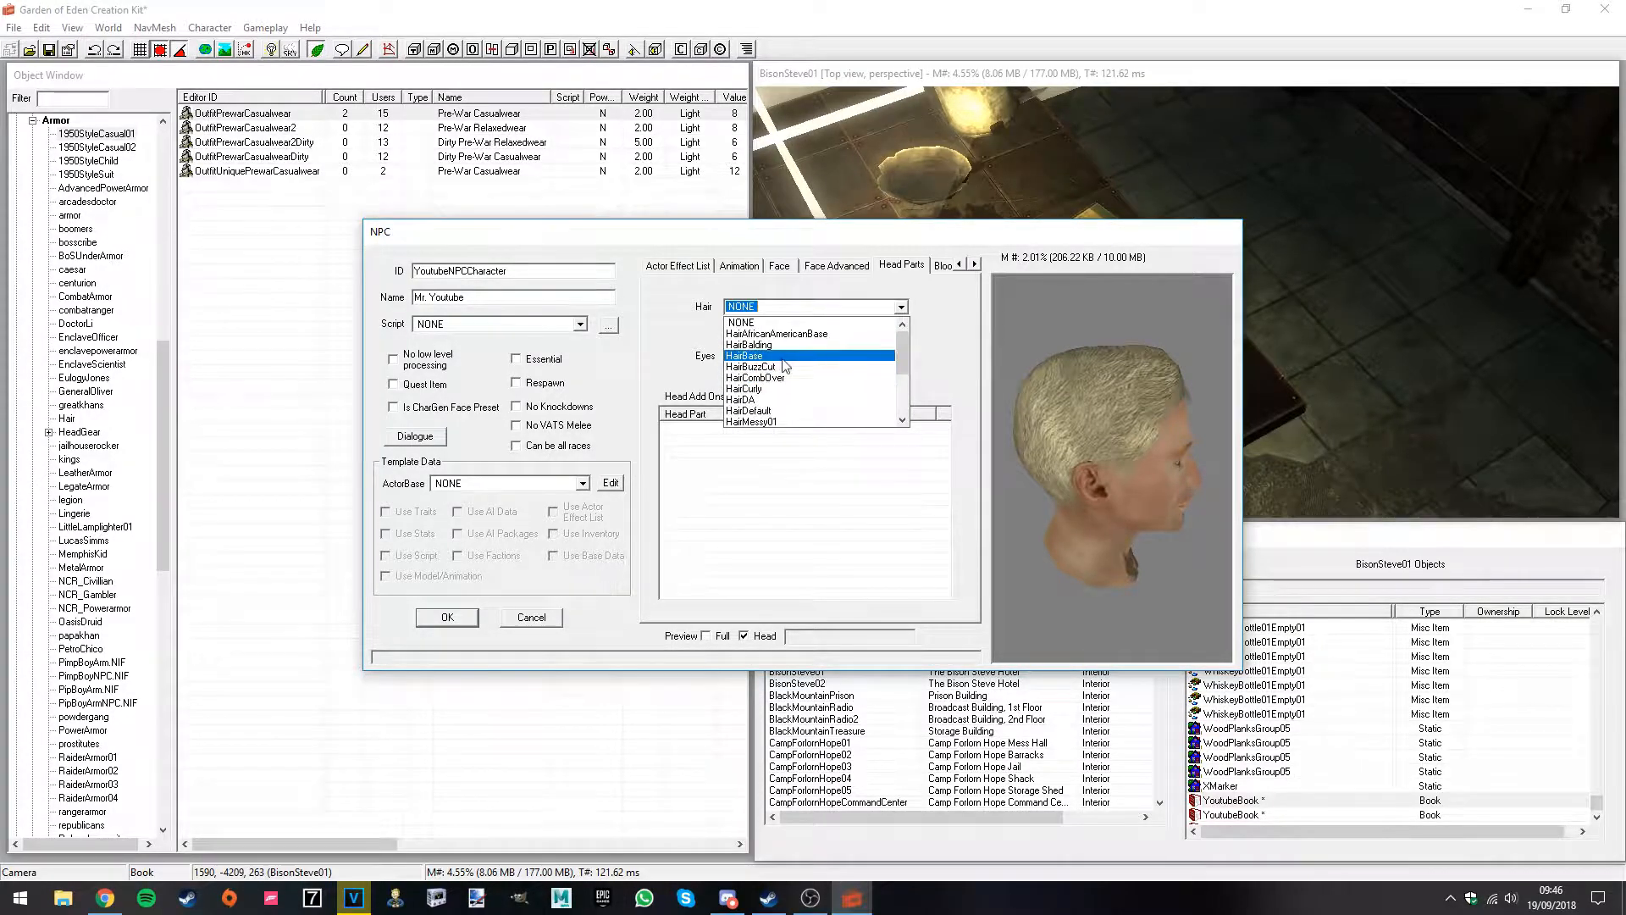
click(750, 345)
click(900, 307)
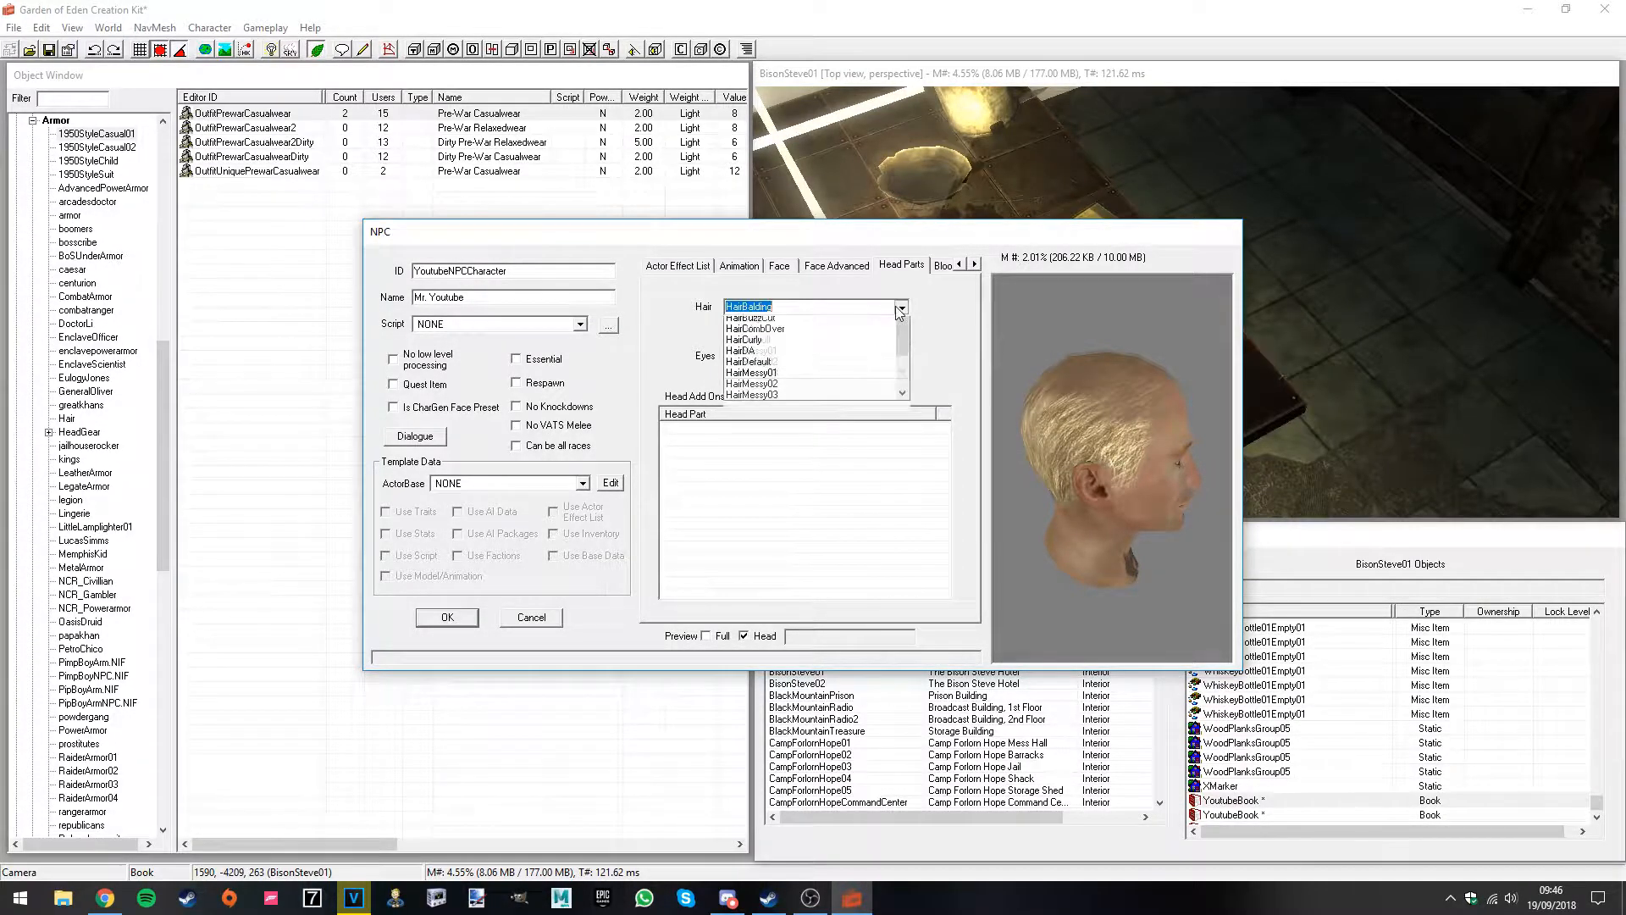
scroll(796, 403, up, 1)
click(767, 324)
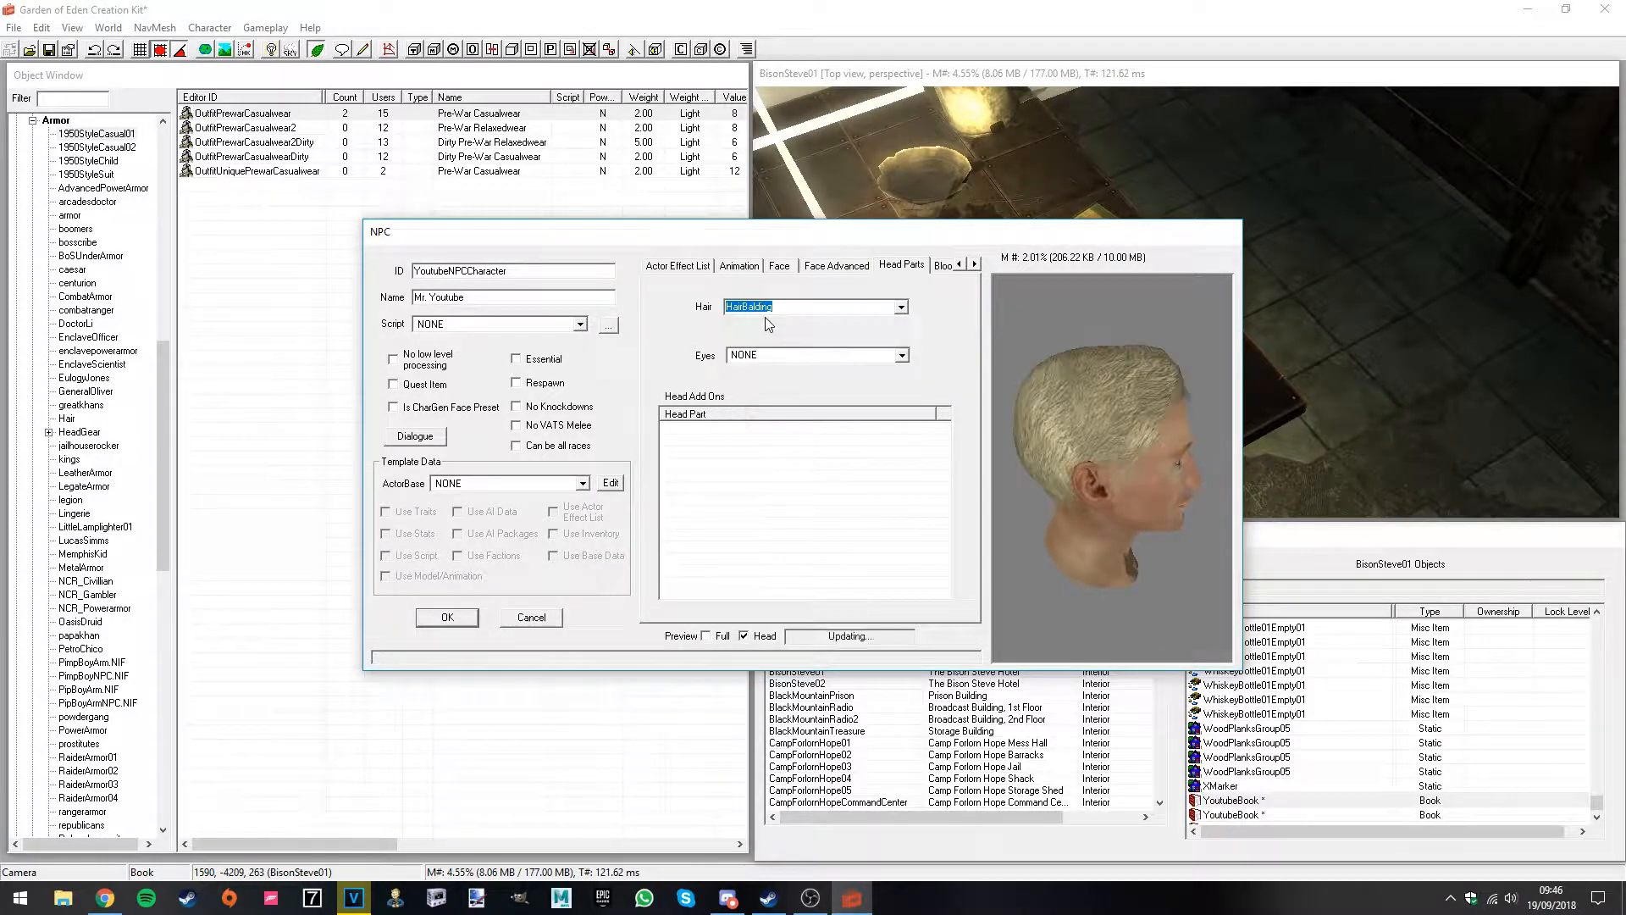
Step: Set the NPC's hair to HairPompadour and the eyes to EyeGreen
click(903, 310)
scroll(809, 371, down, 2)
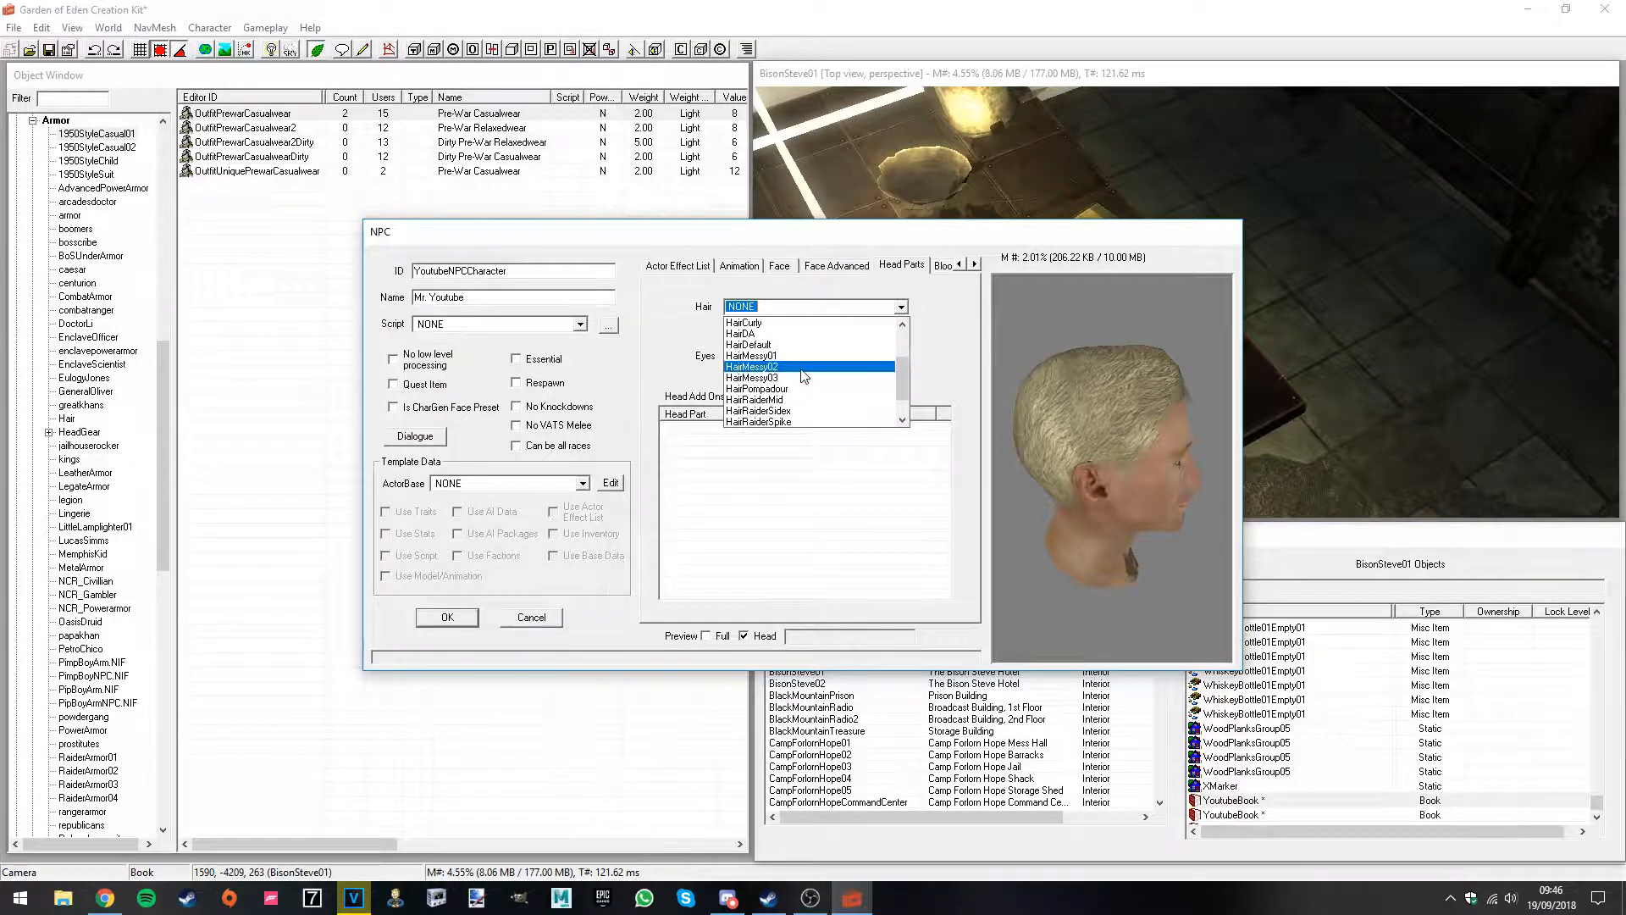
click(796, 389)
click(902, 355)
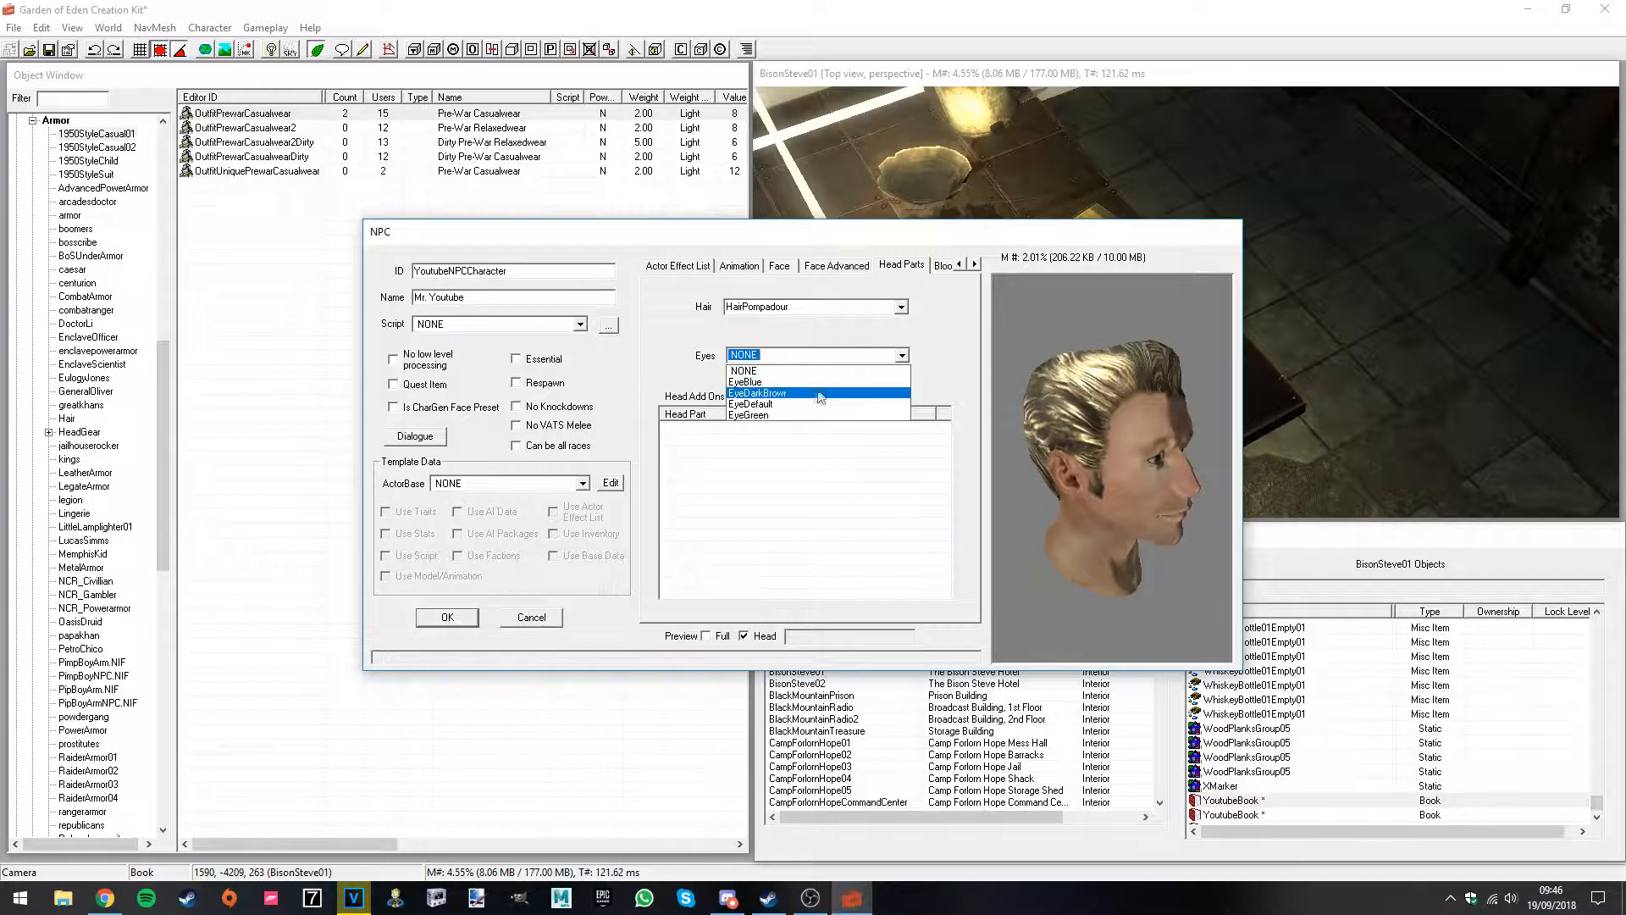
click(766, 414)
Step: Add the Eyepatch form to the NPC's head add-ons
right_click(776, 461)
click(800, 465)
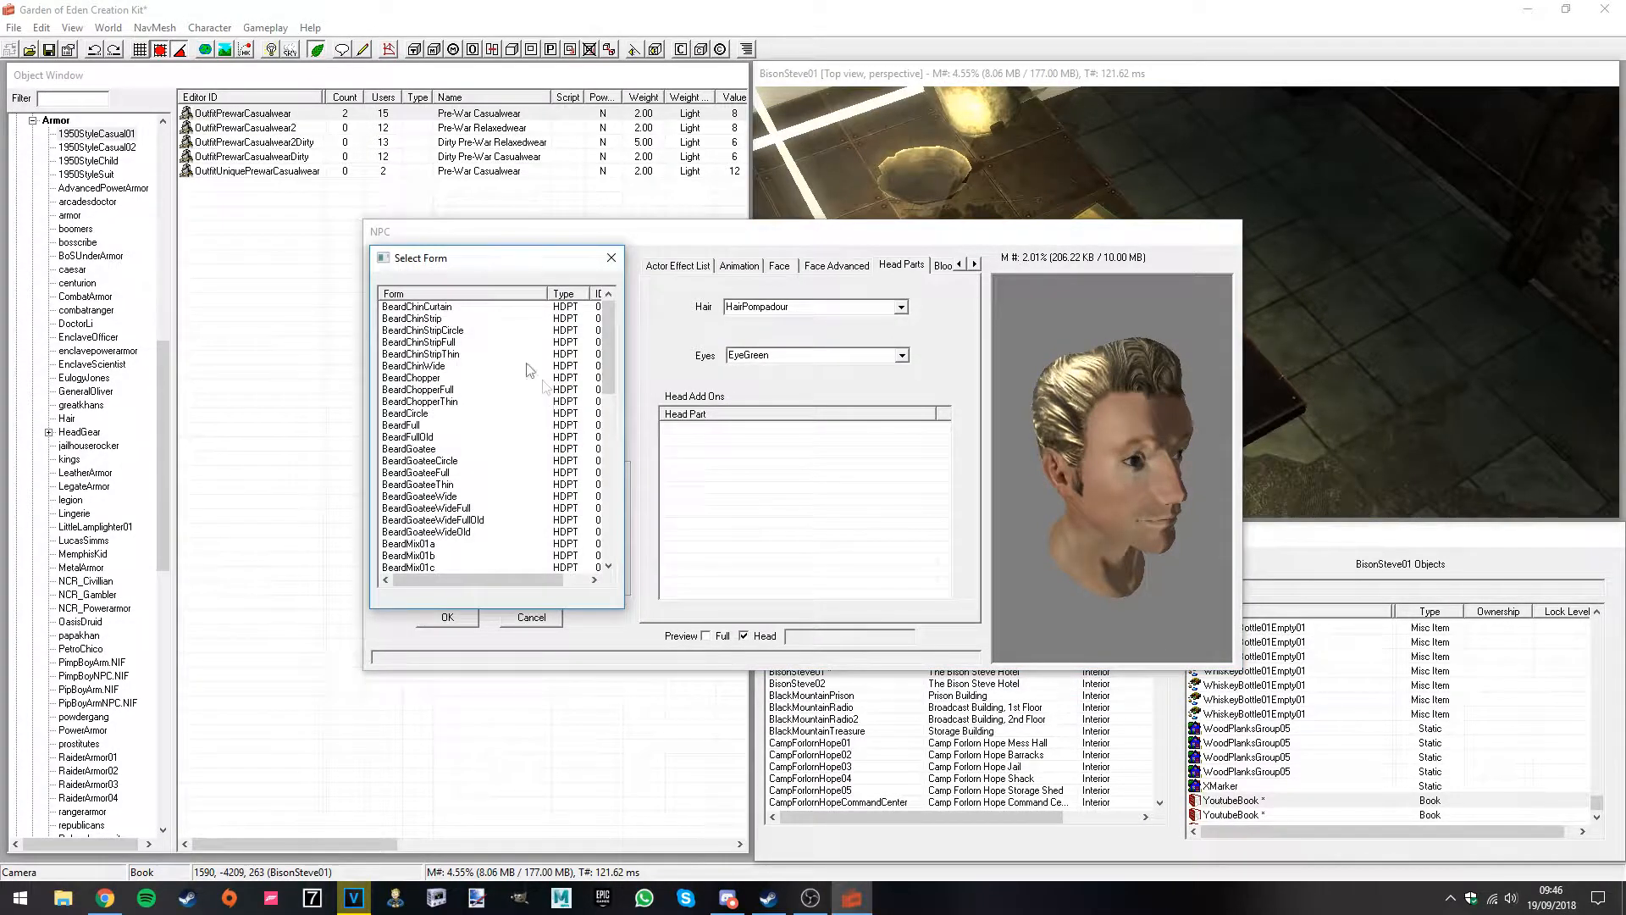
scroll(527, 370, down, 15)
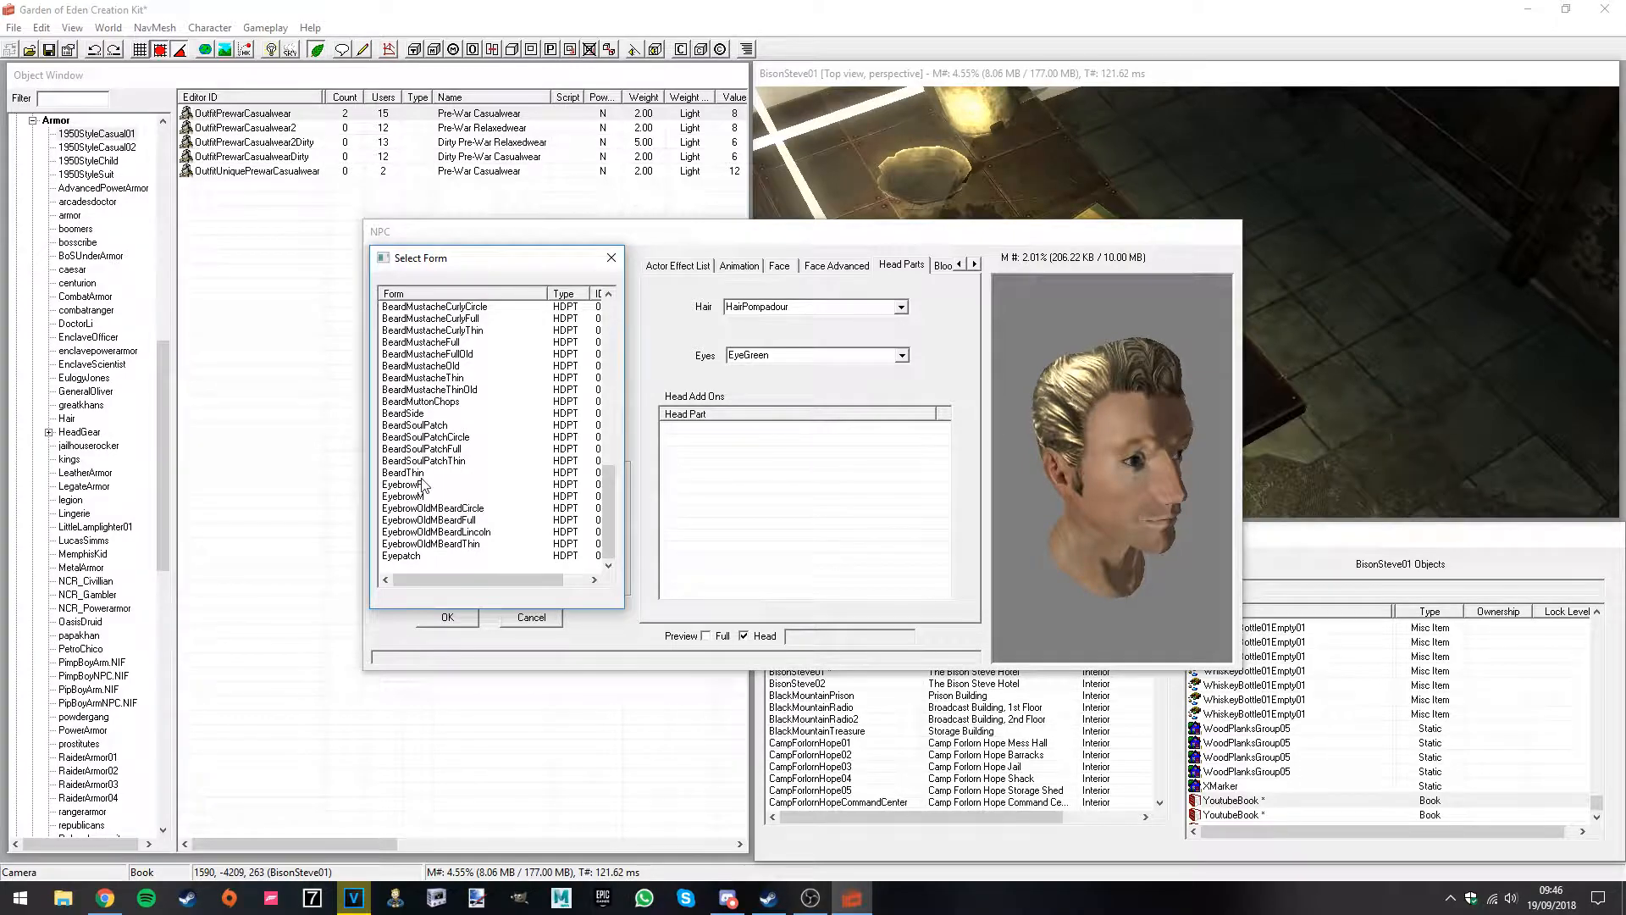
double_click(407, 556)
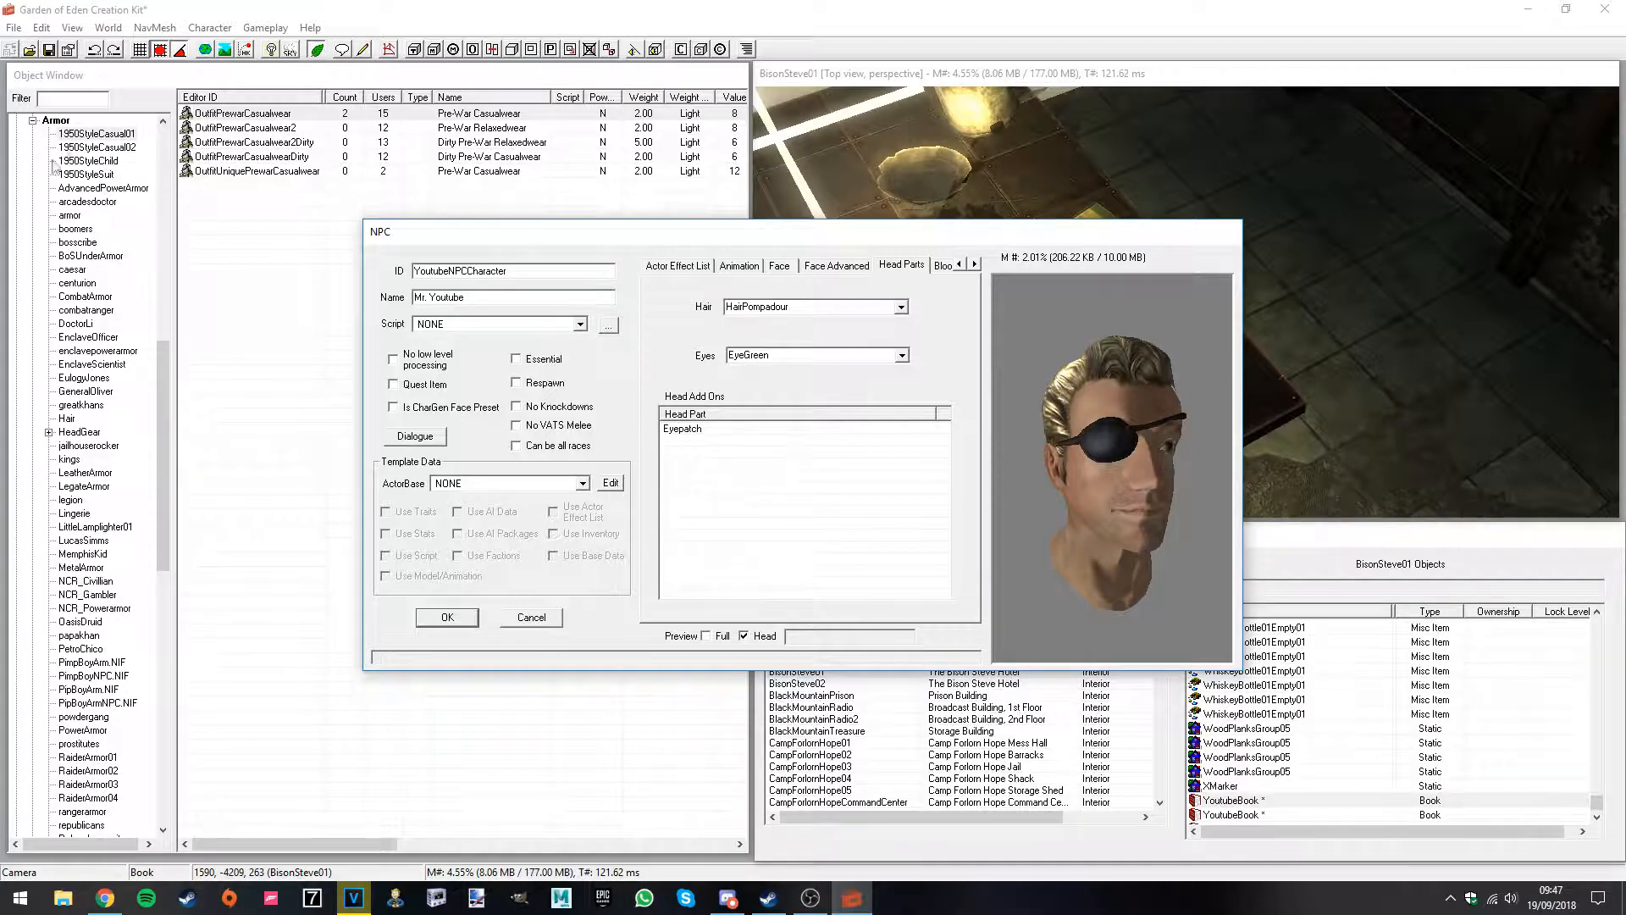
Step: Review the impact material types in the NPC's blood settings, keeping Organic
click(974, 265)
click(872, 265)
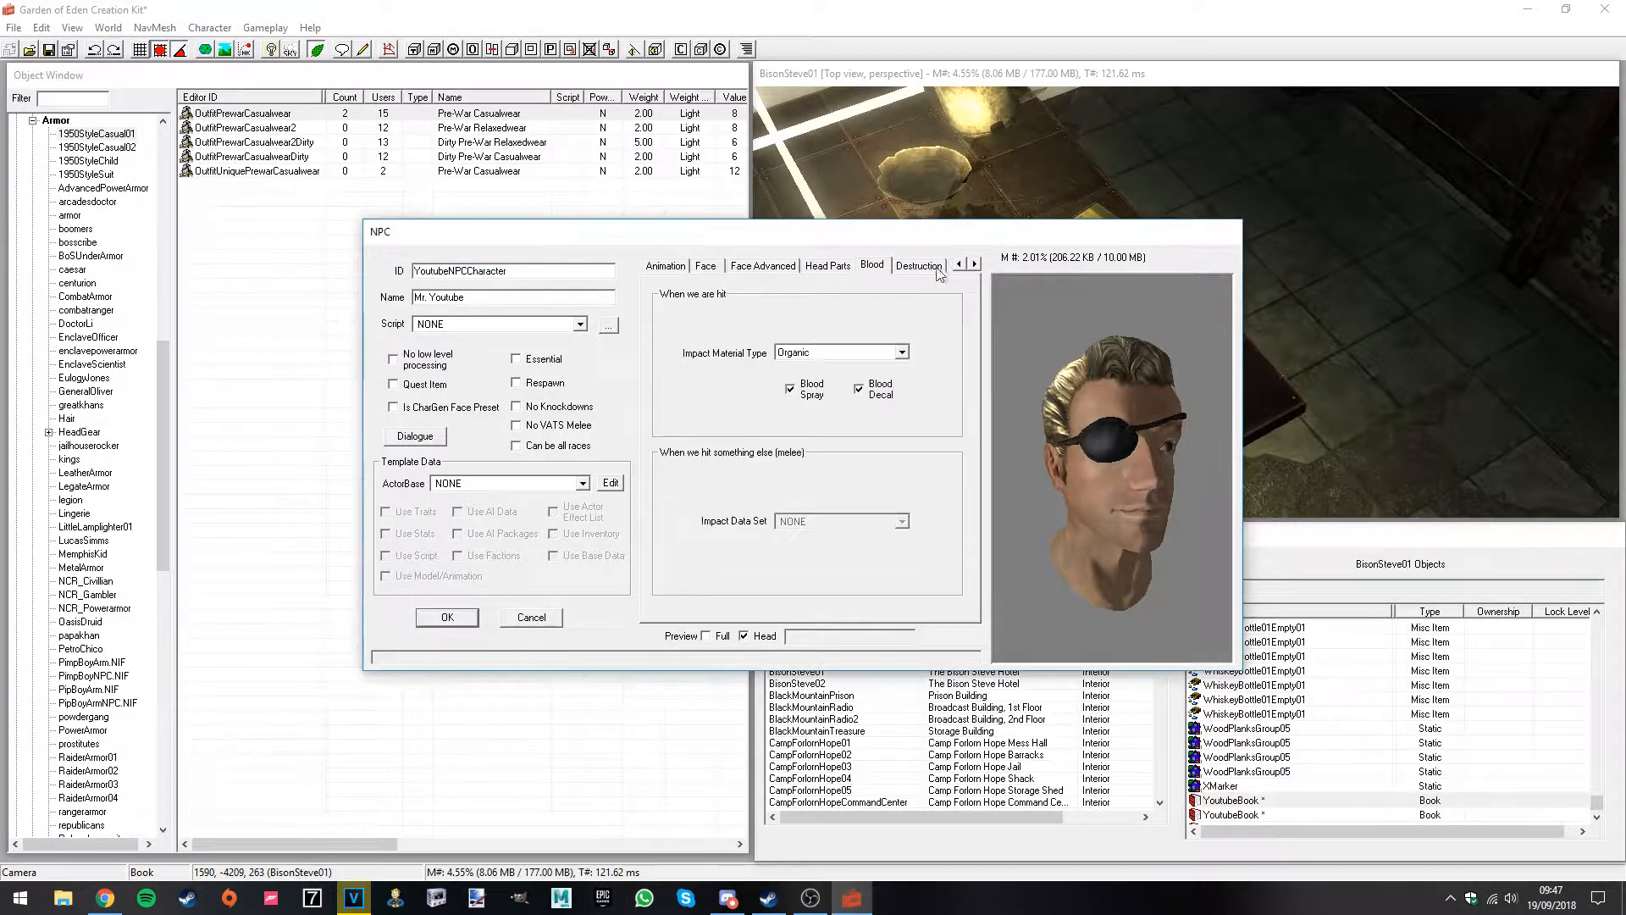
click(902, 354)
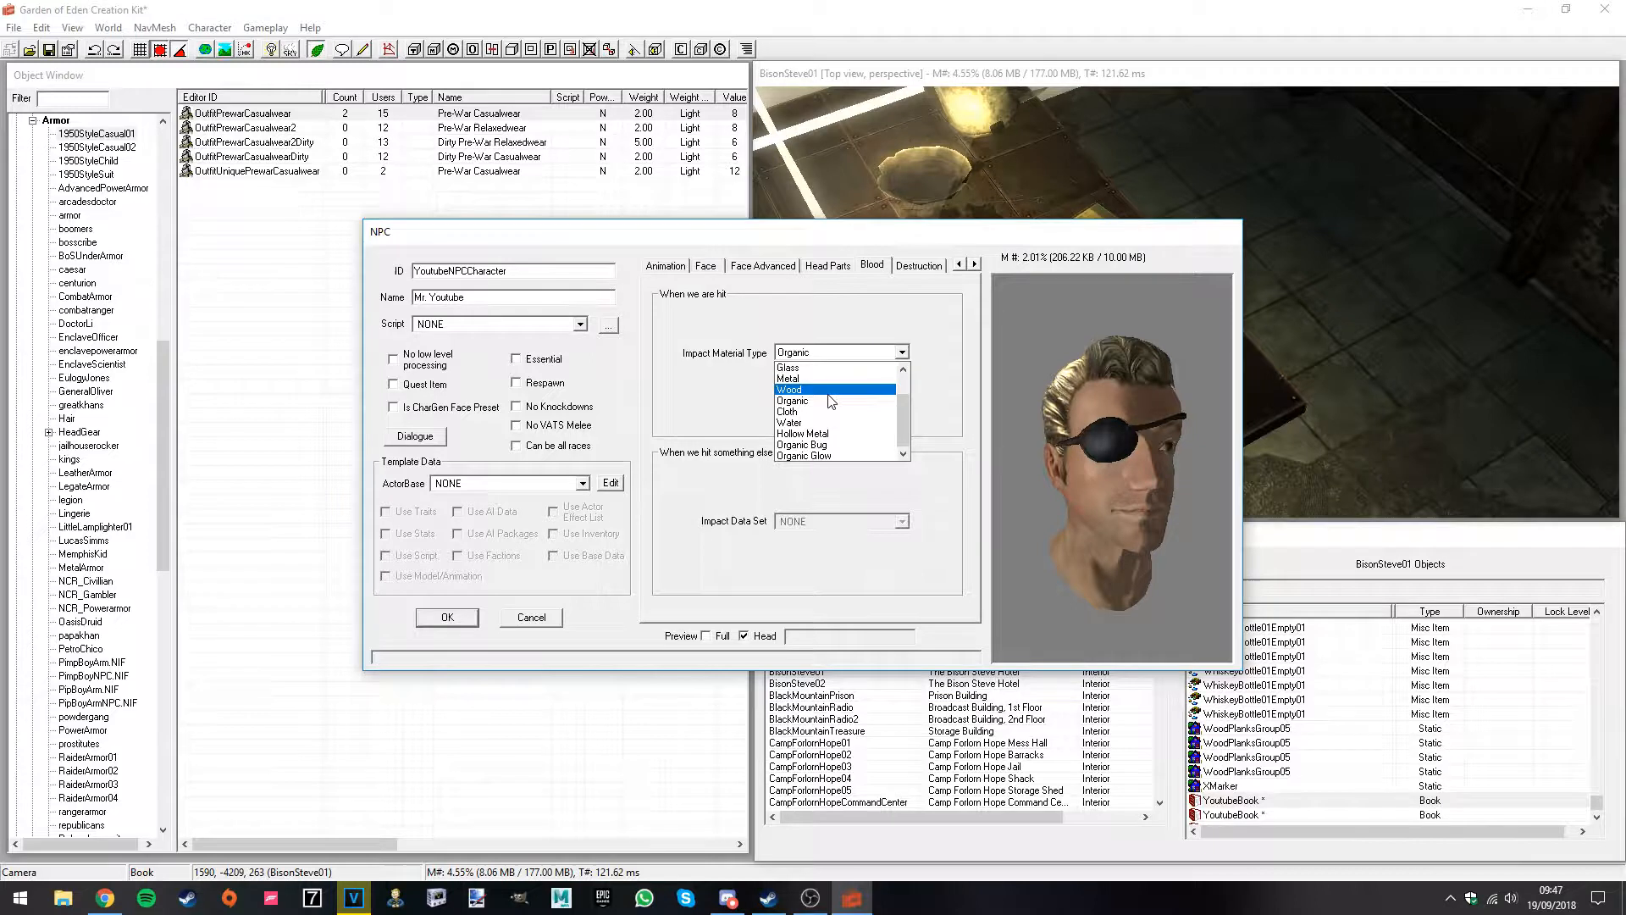
scroll(828, 415, up, 1)
scroll(829, 419, down, 1)
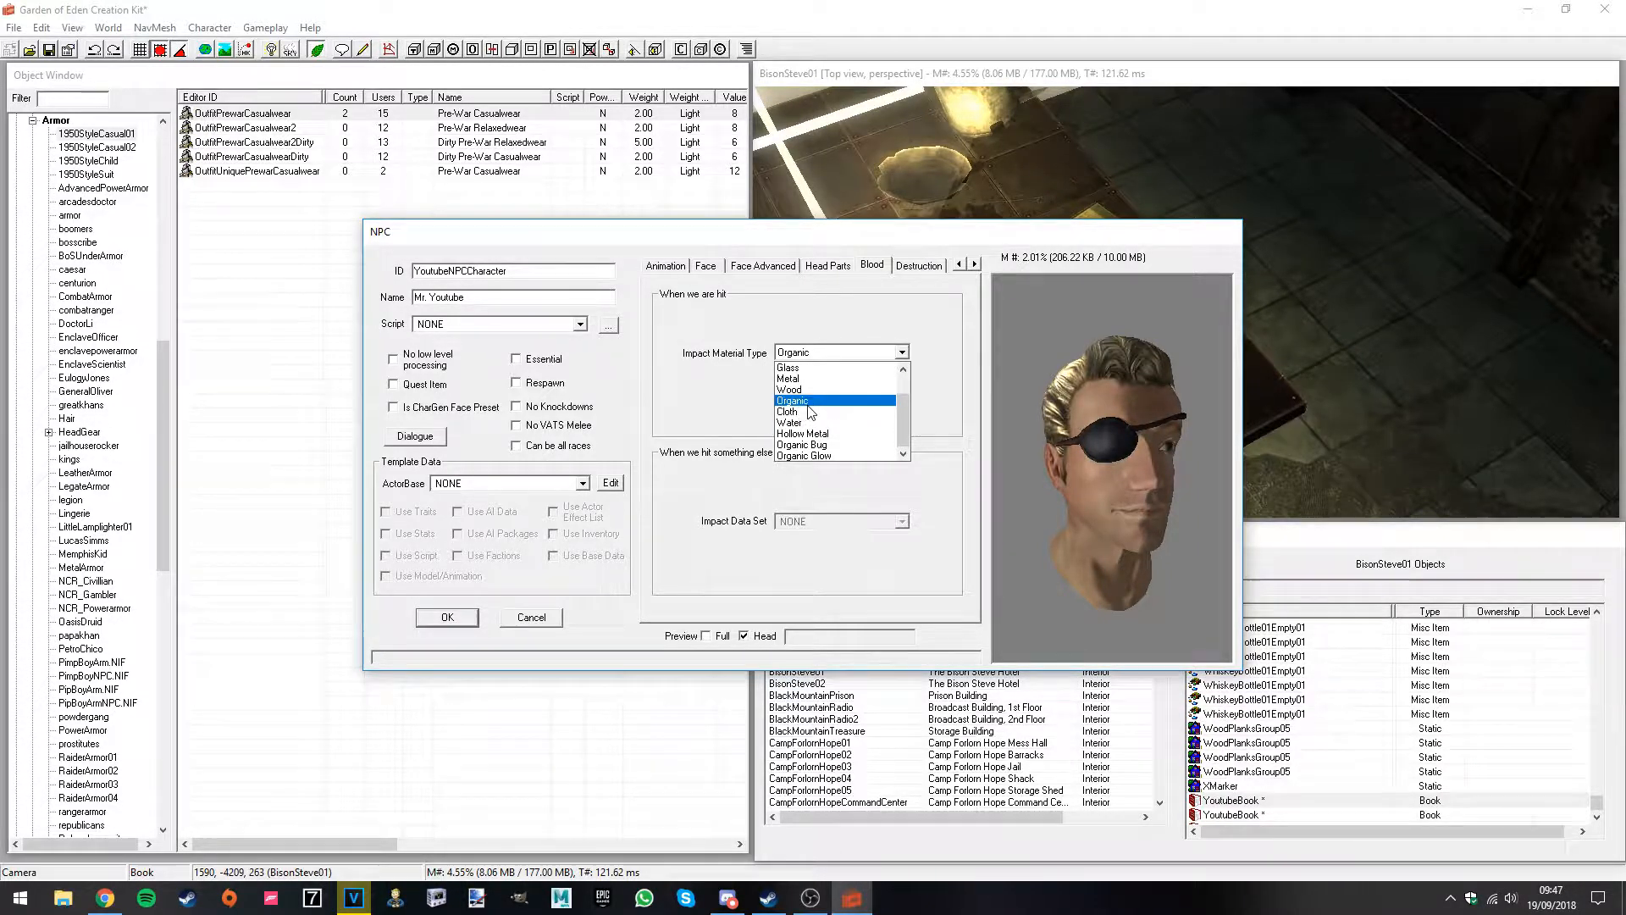
click(809, 403)
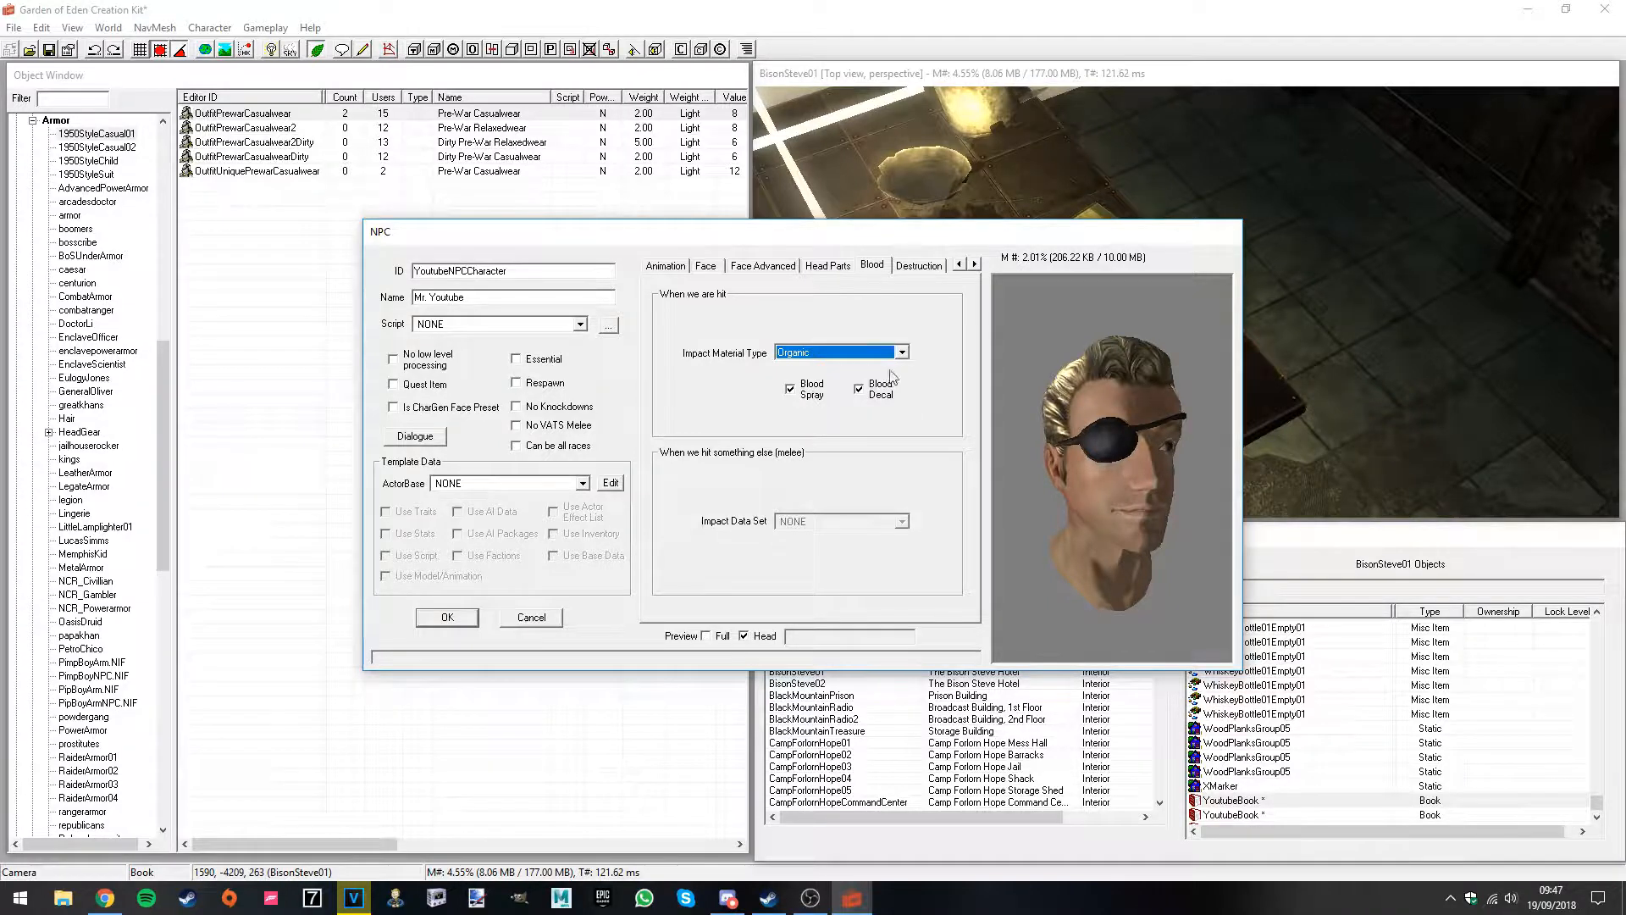
Step: Look at the NPC's destruction settings and view the finished head from another angle
click(915, 268)
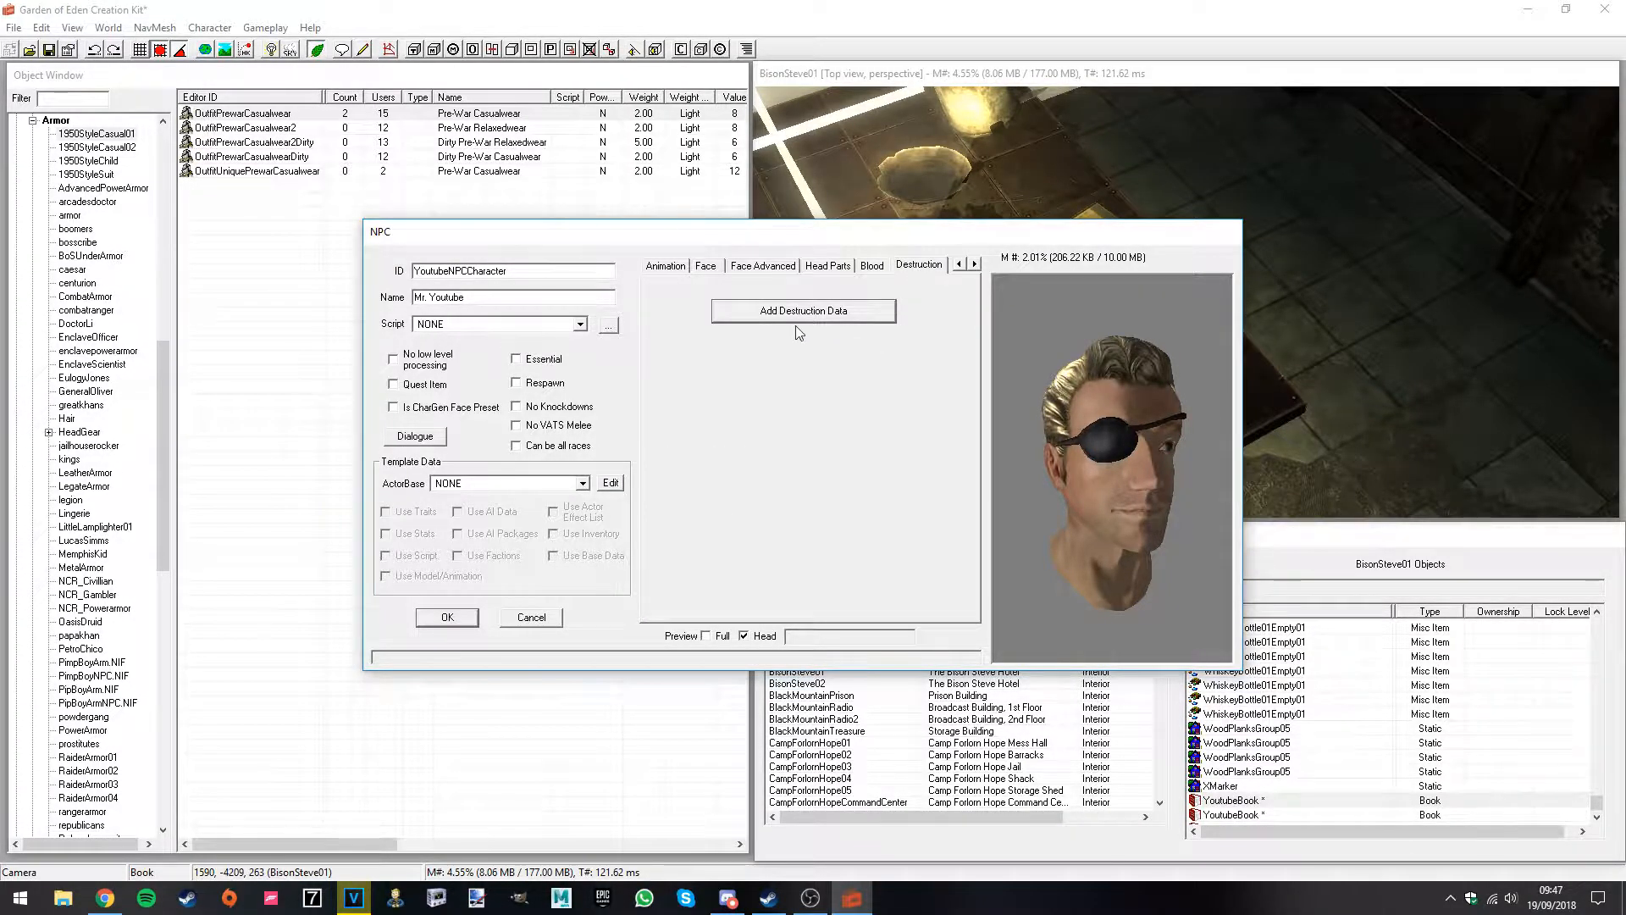
drag(1132, 430, 1162, 506)
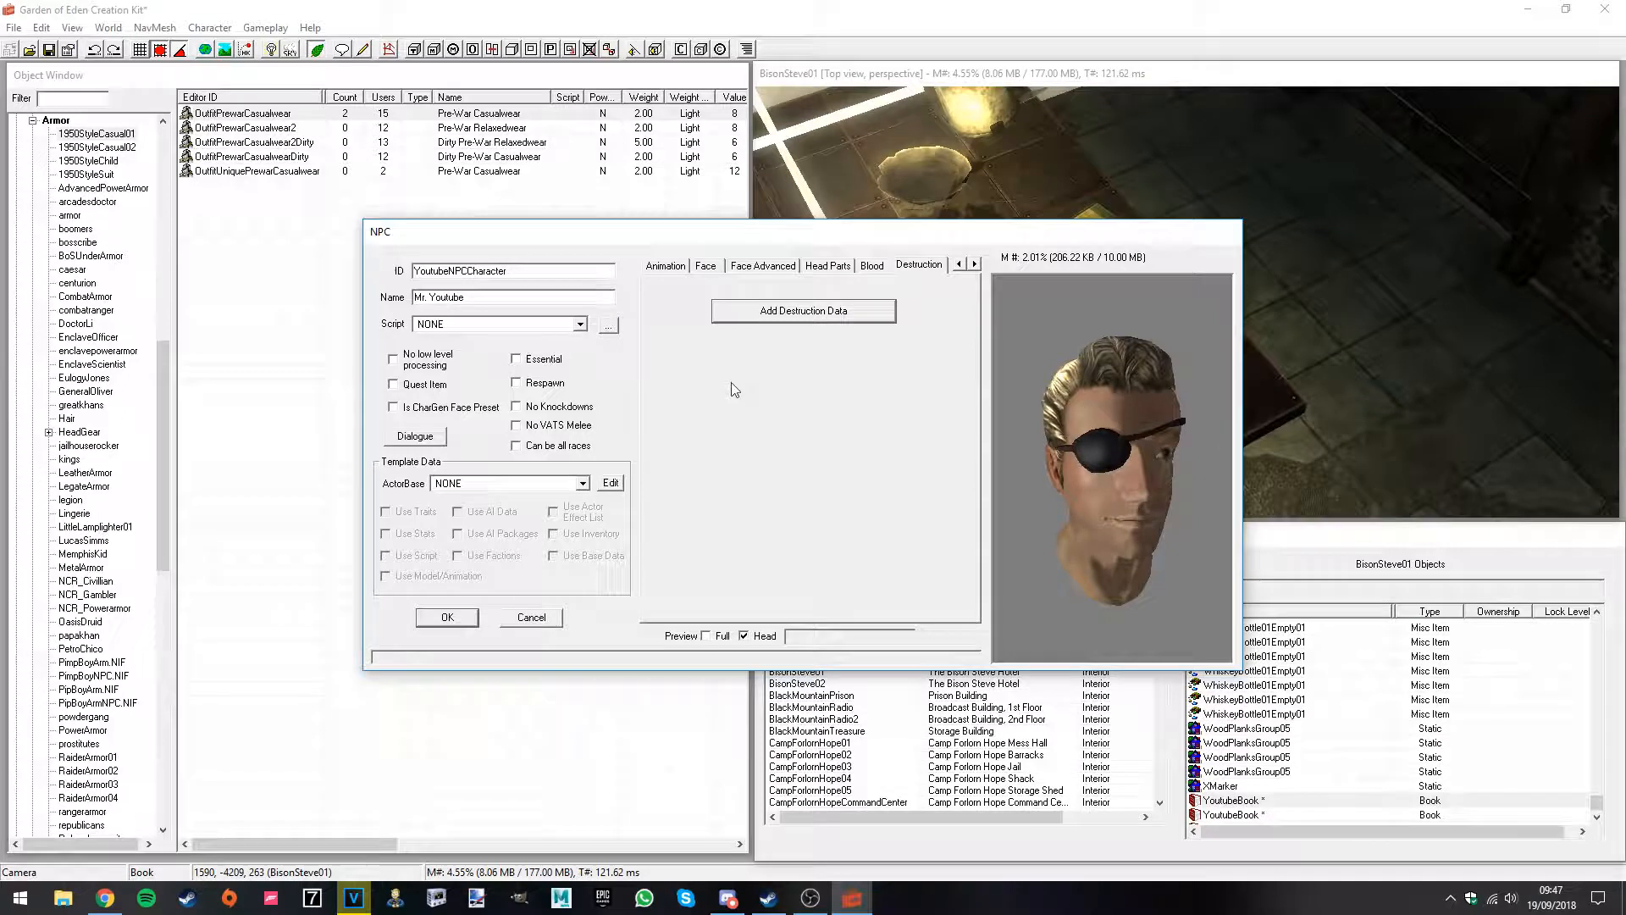
drag(1033, 429, 1081, 430)
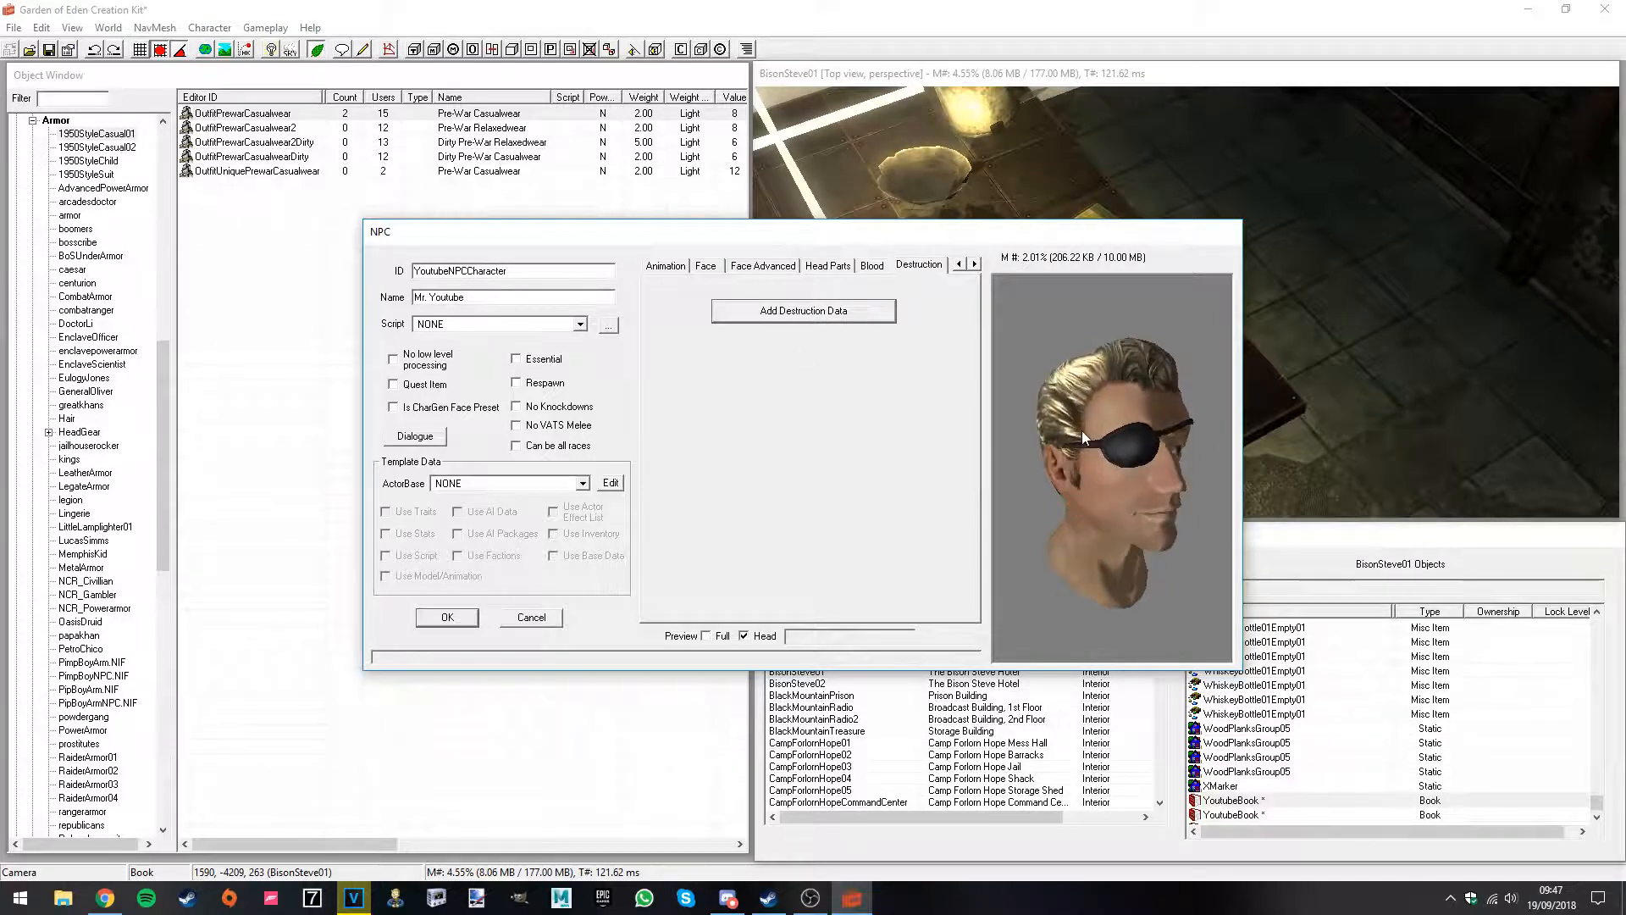
Step: Preview the NPC's full body from another angle and save the NPC's settings
click(873, 266)
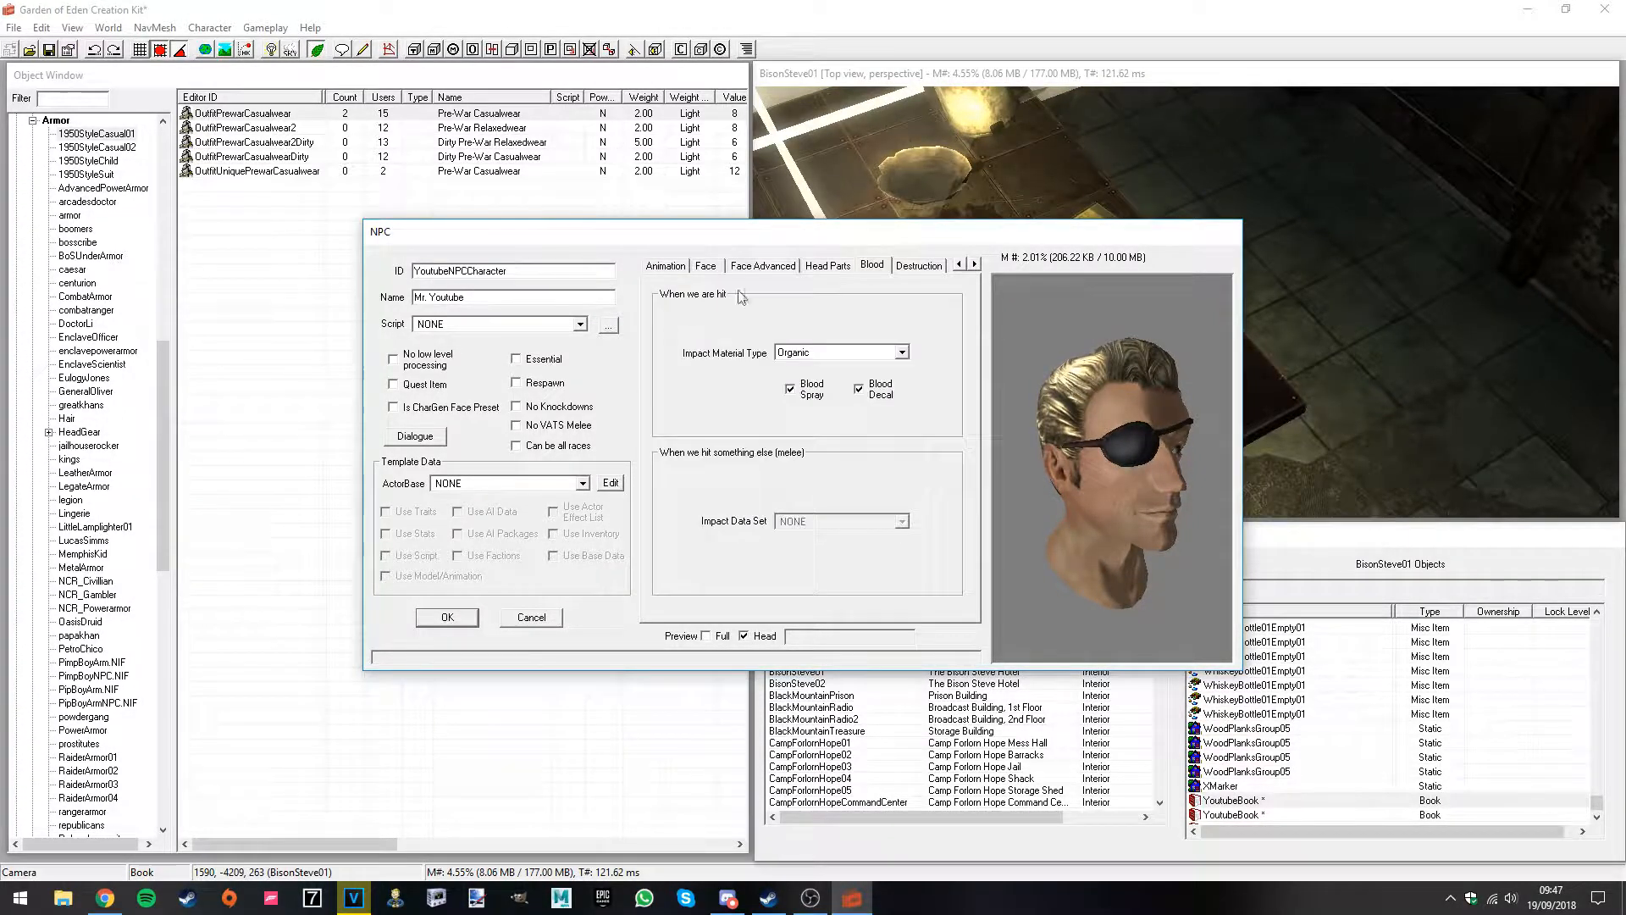
click(706, 636)
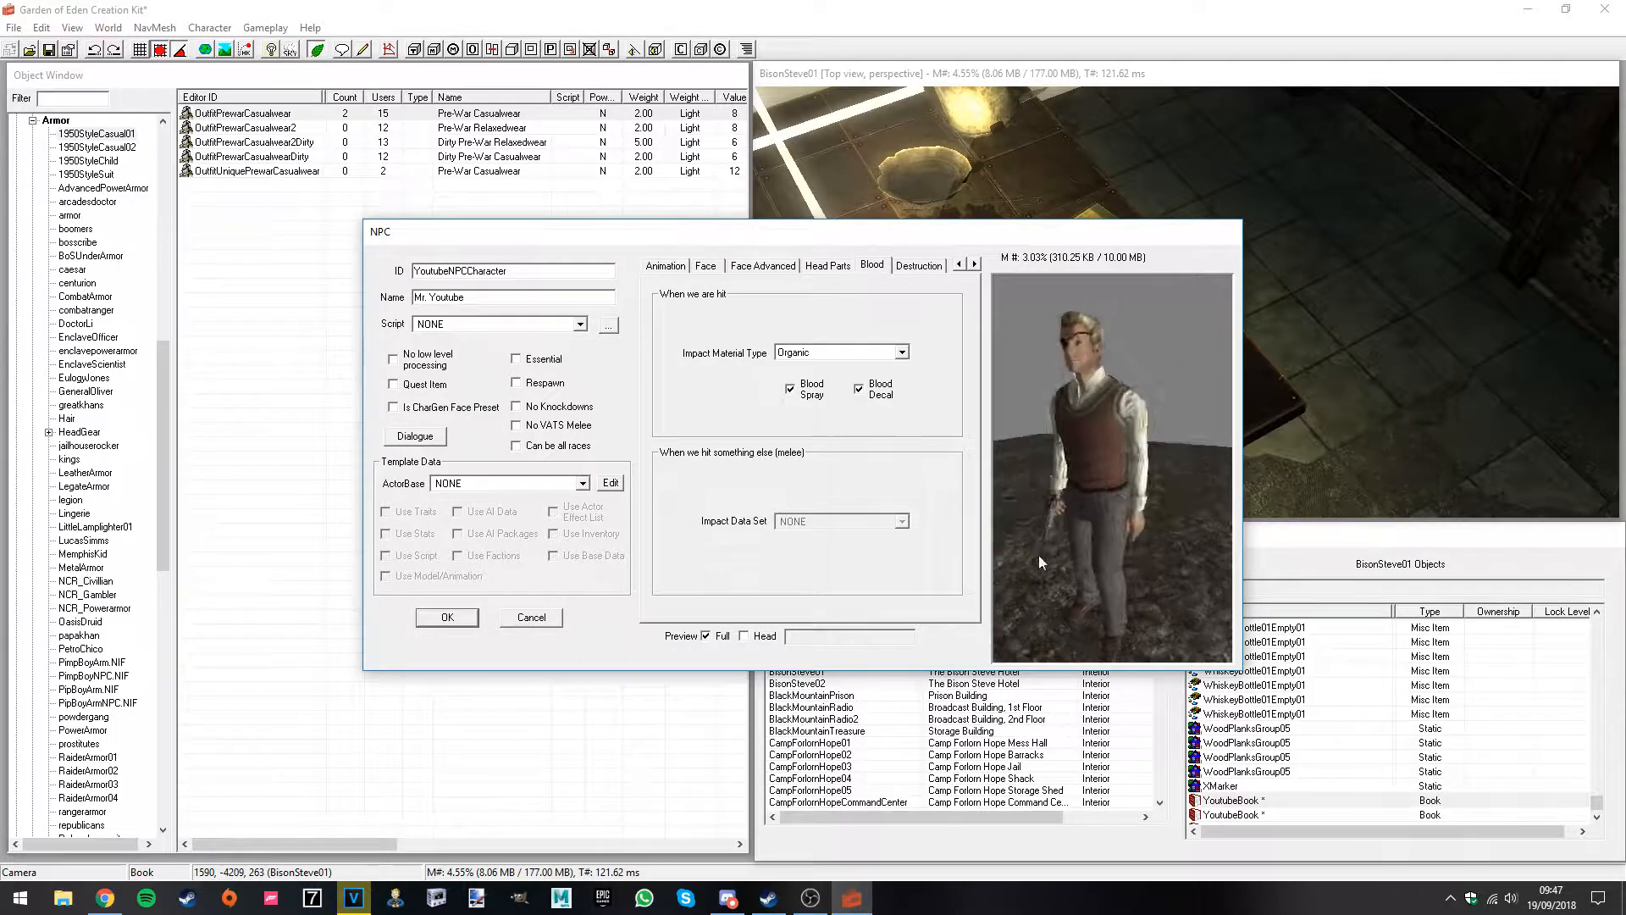
drag(1077, 558, 1045, 563)
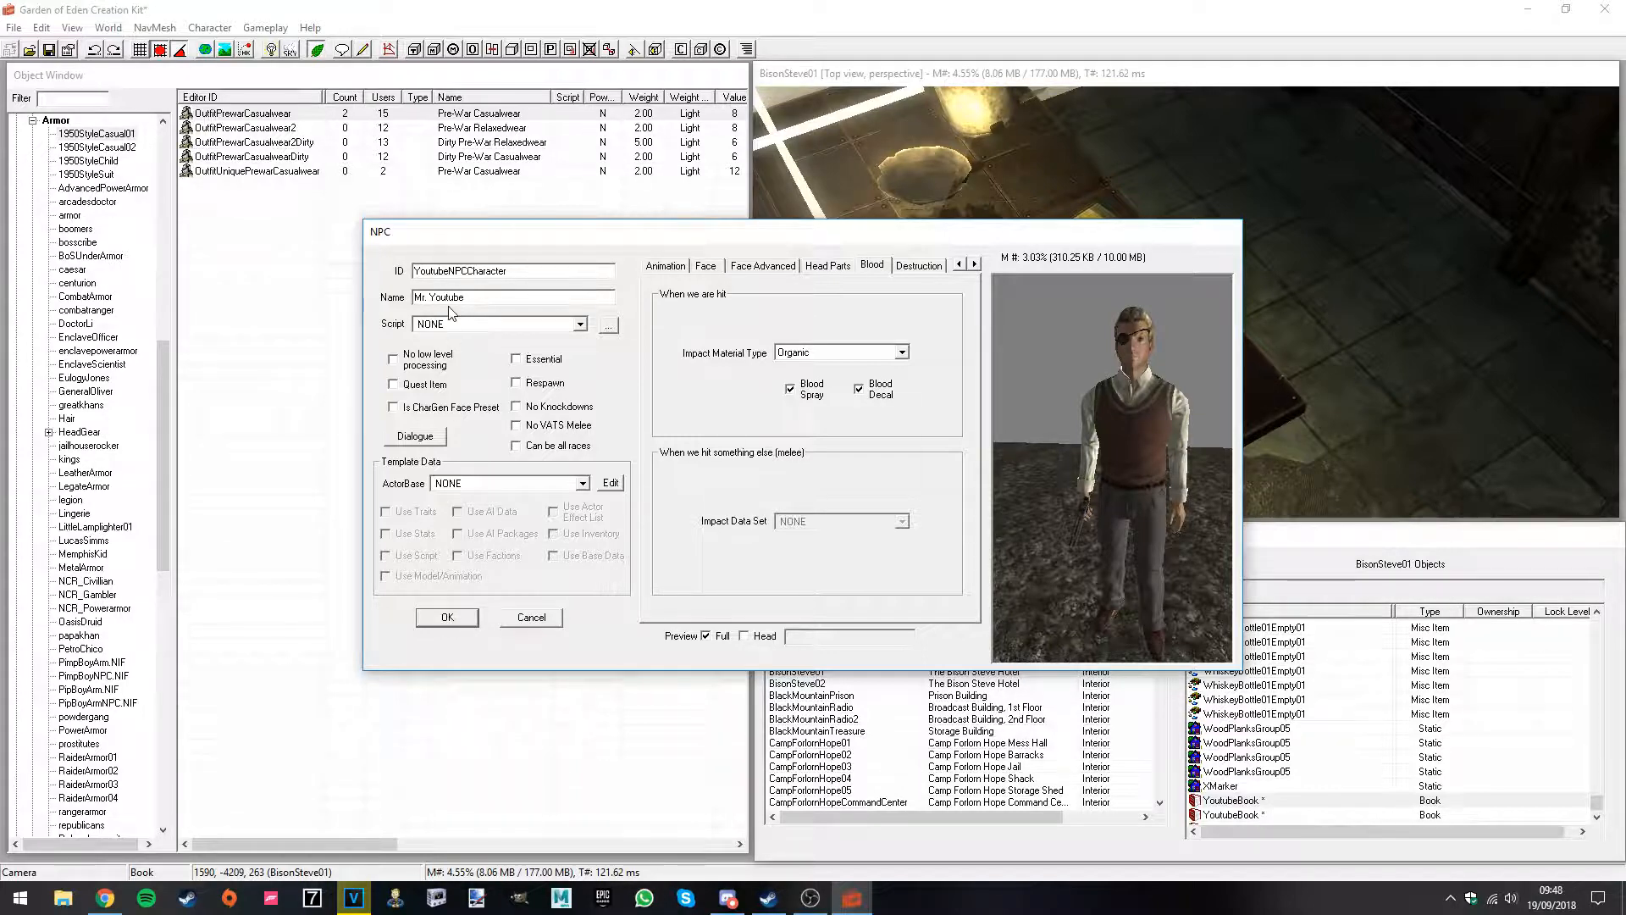
drag(511, 271, 412, 275)
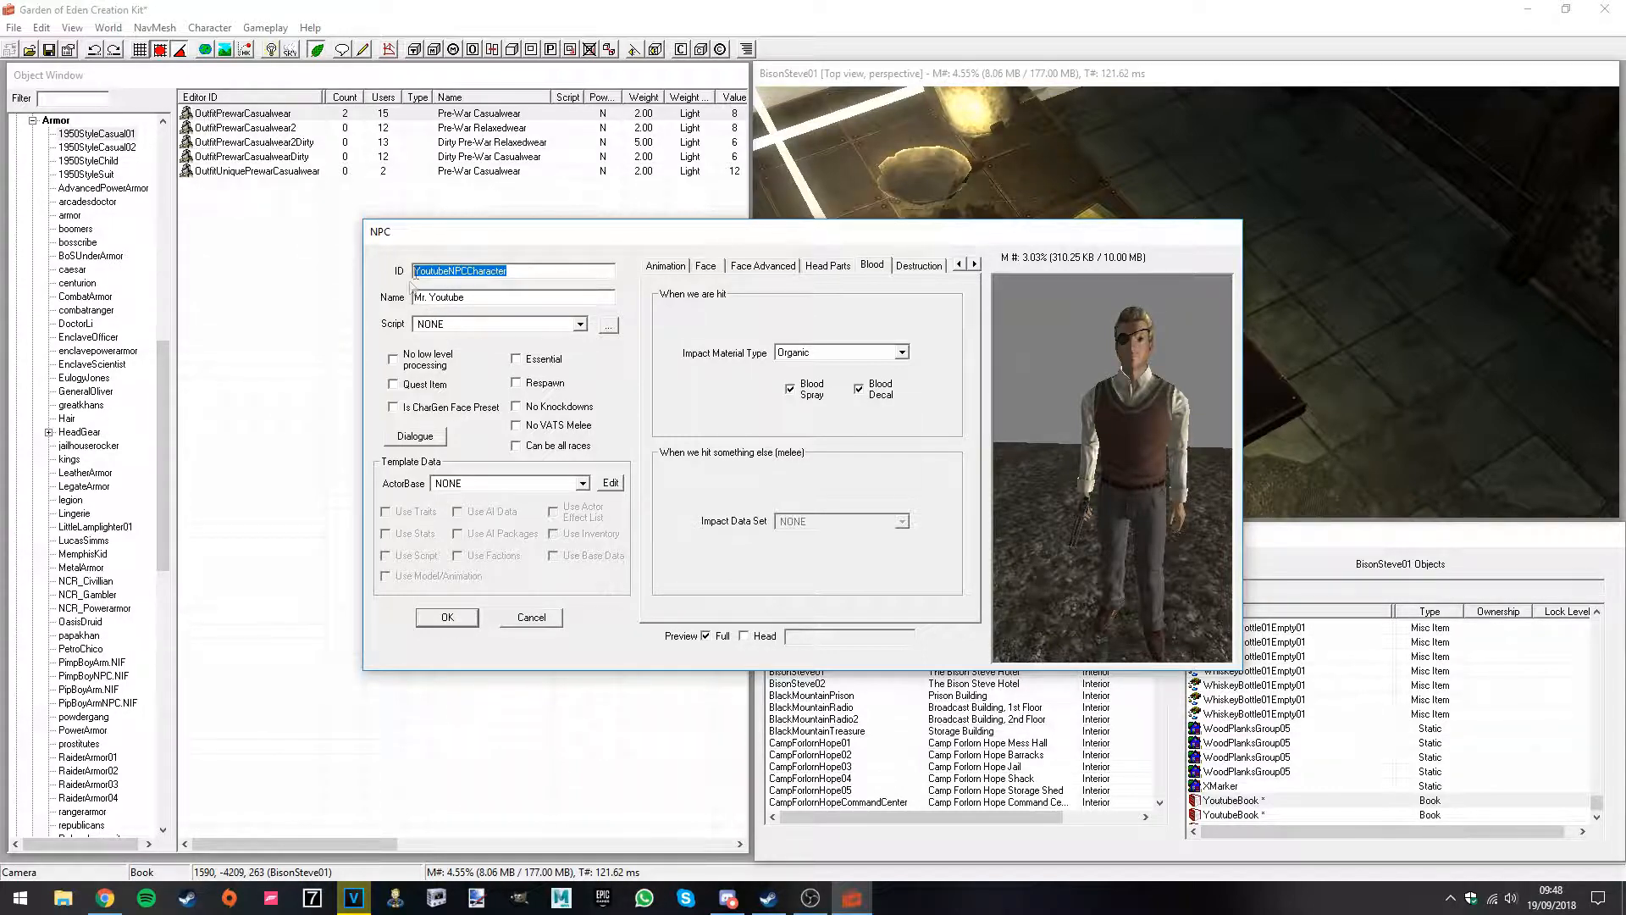
click(448, 617)
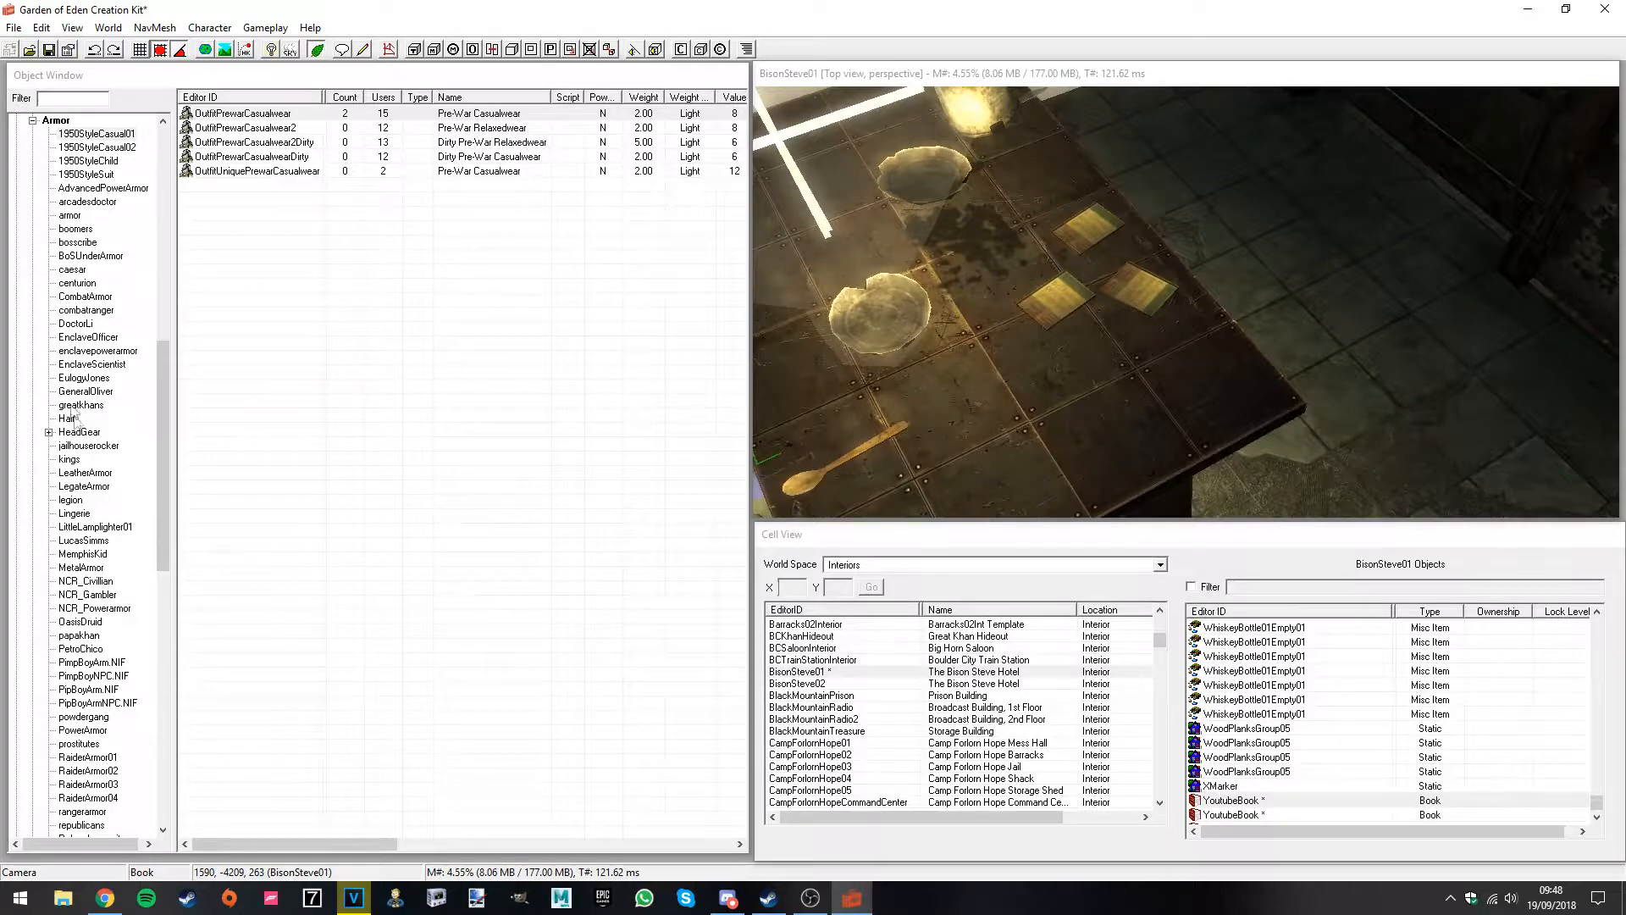
Step: Filter the NPC list by "youtube" and place YoutubeNPCCharacter in the BisonSteve01 cell near the table
scroll(54, 343, up, 10)
scroll(53, 341, up, 2)
click(54, 363)
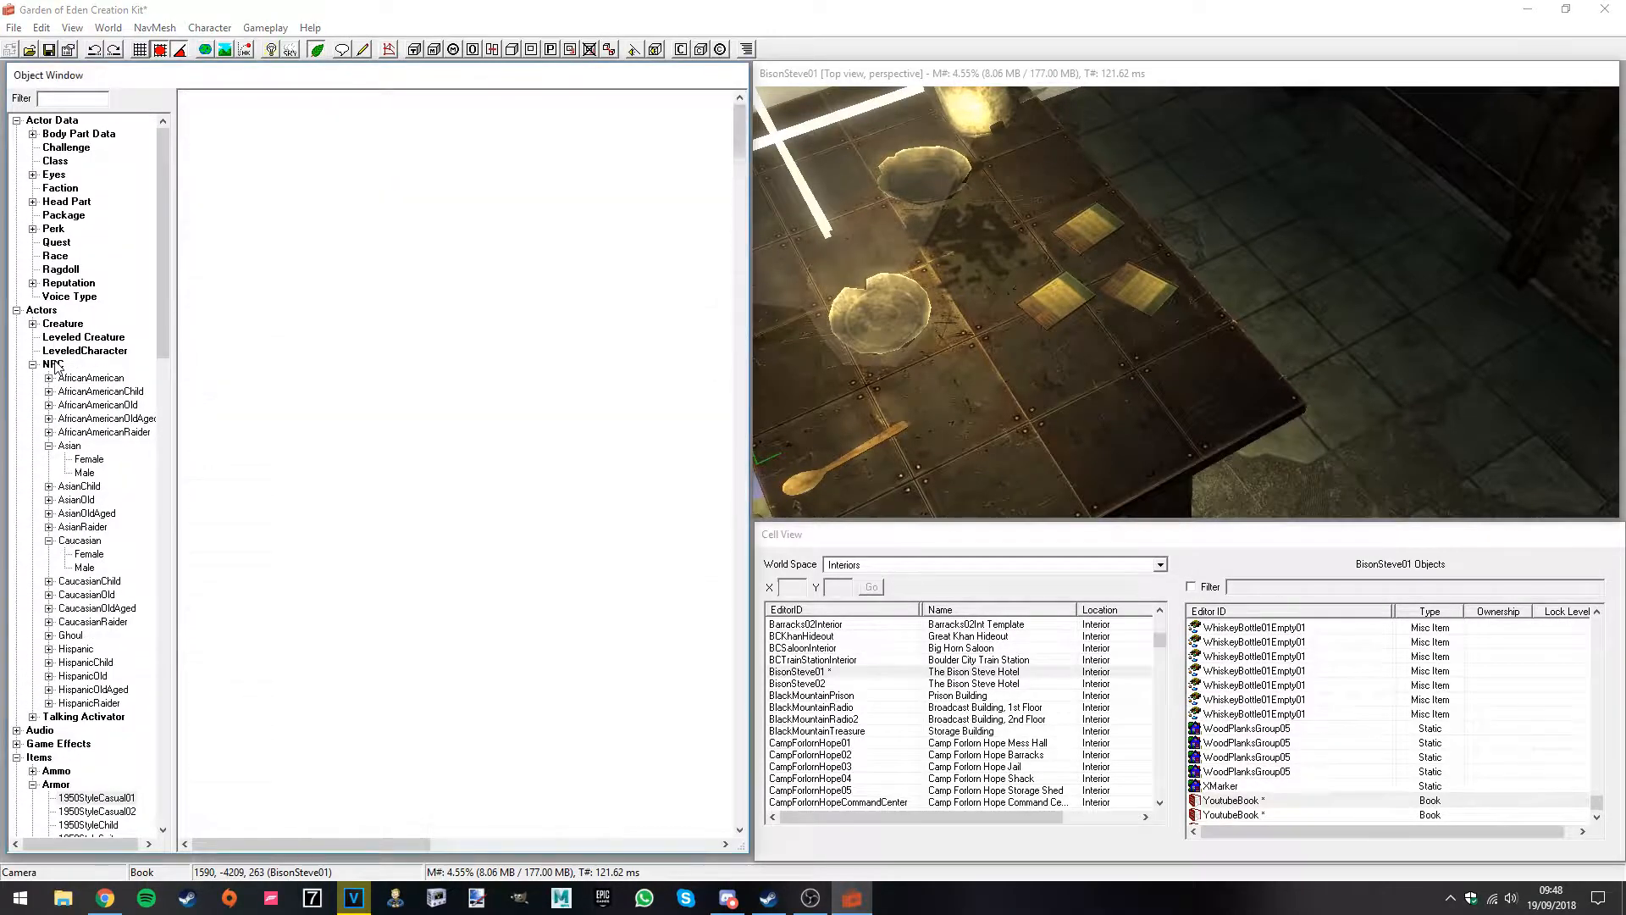
click(61, 98)
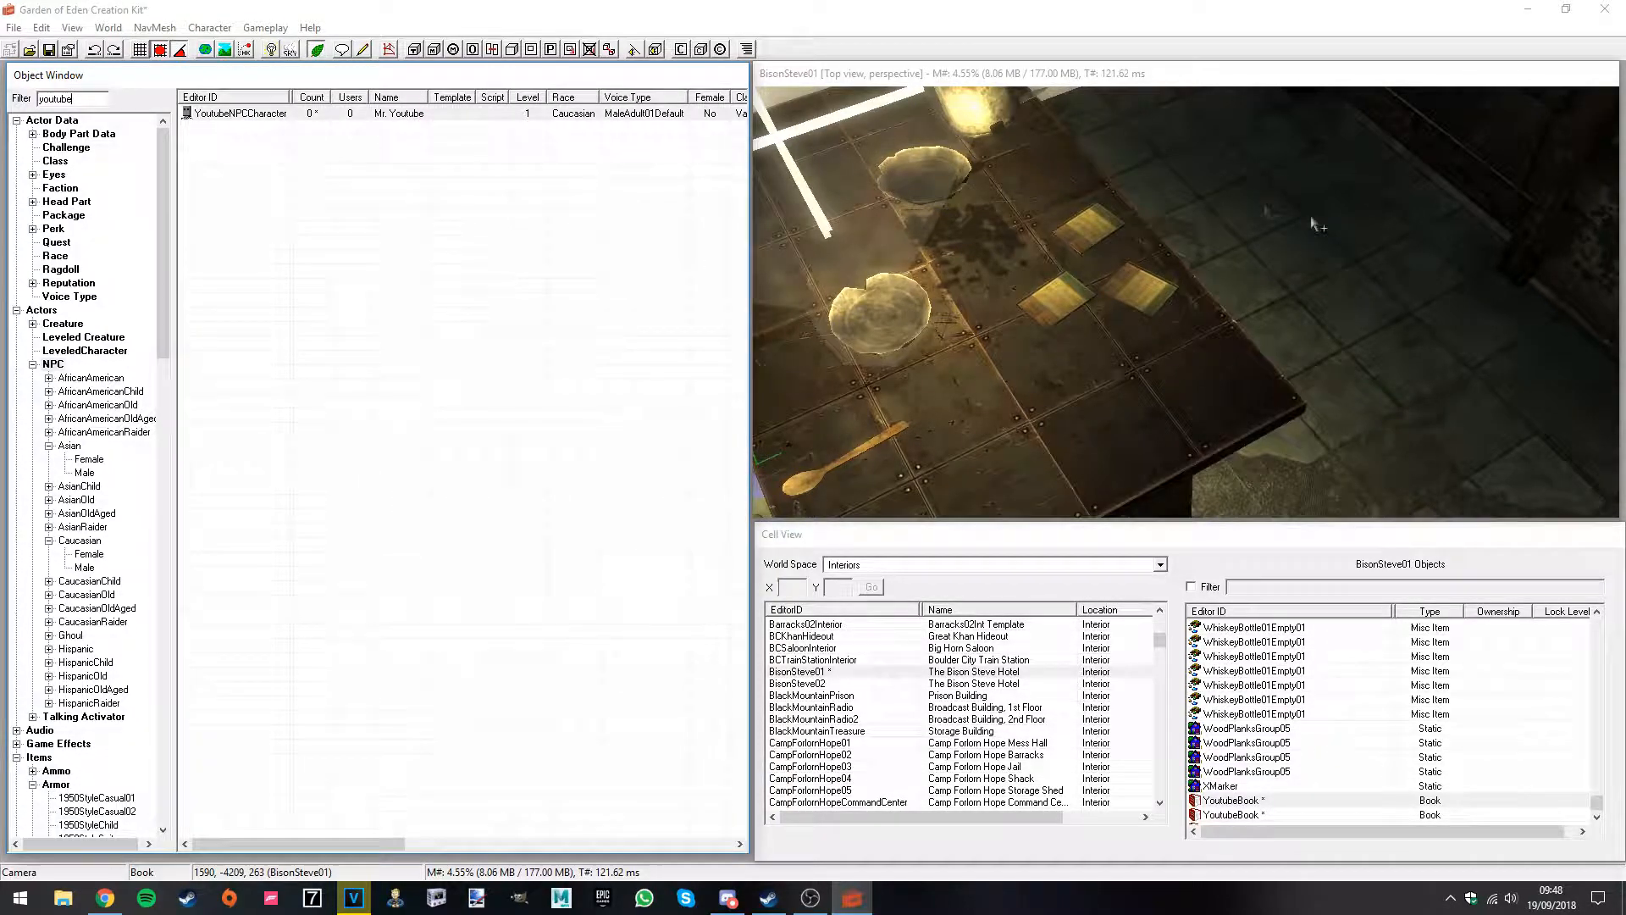
drag(1377, 243, 1361, 251)
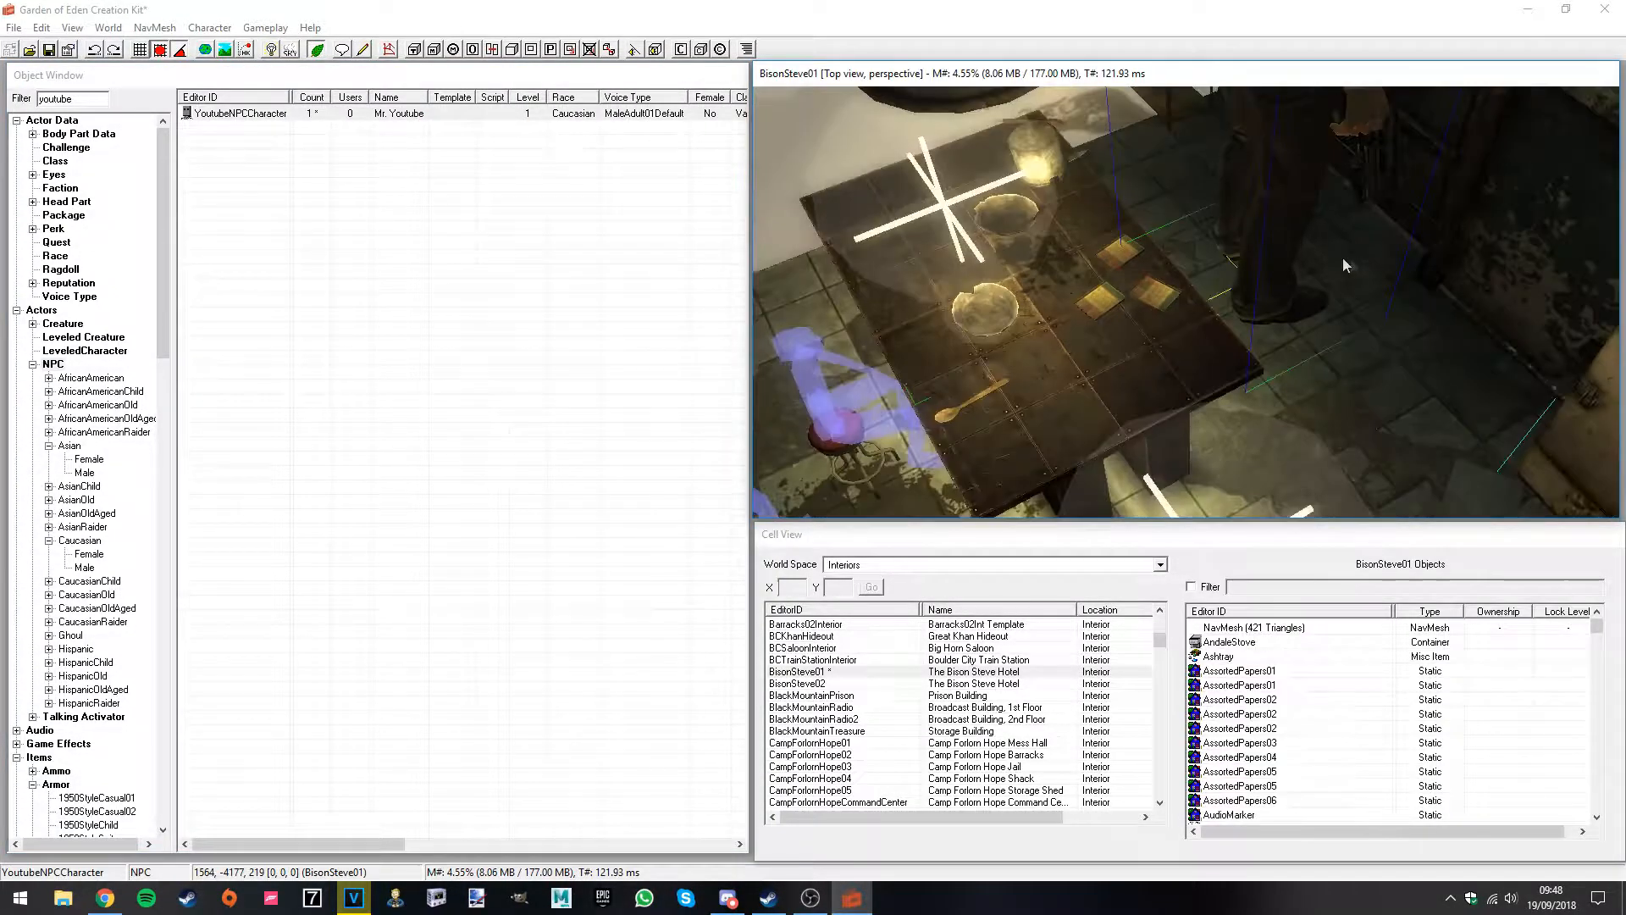
Step: Position the placed NPC on the floor beside the table at about 1488, -4093, 0 and rotate it to about 200 degrees
scroll(1293, 303, up, 5)
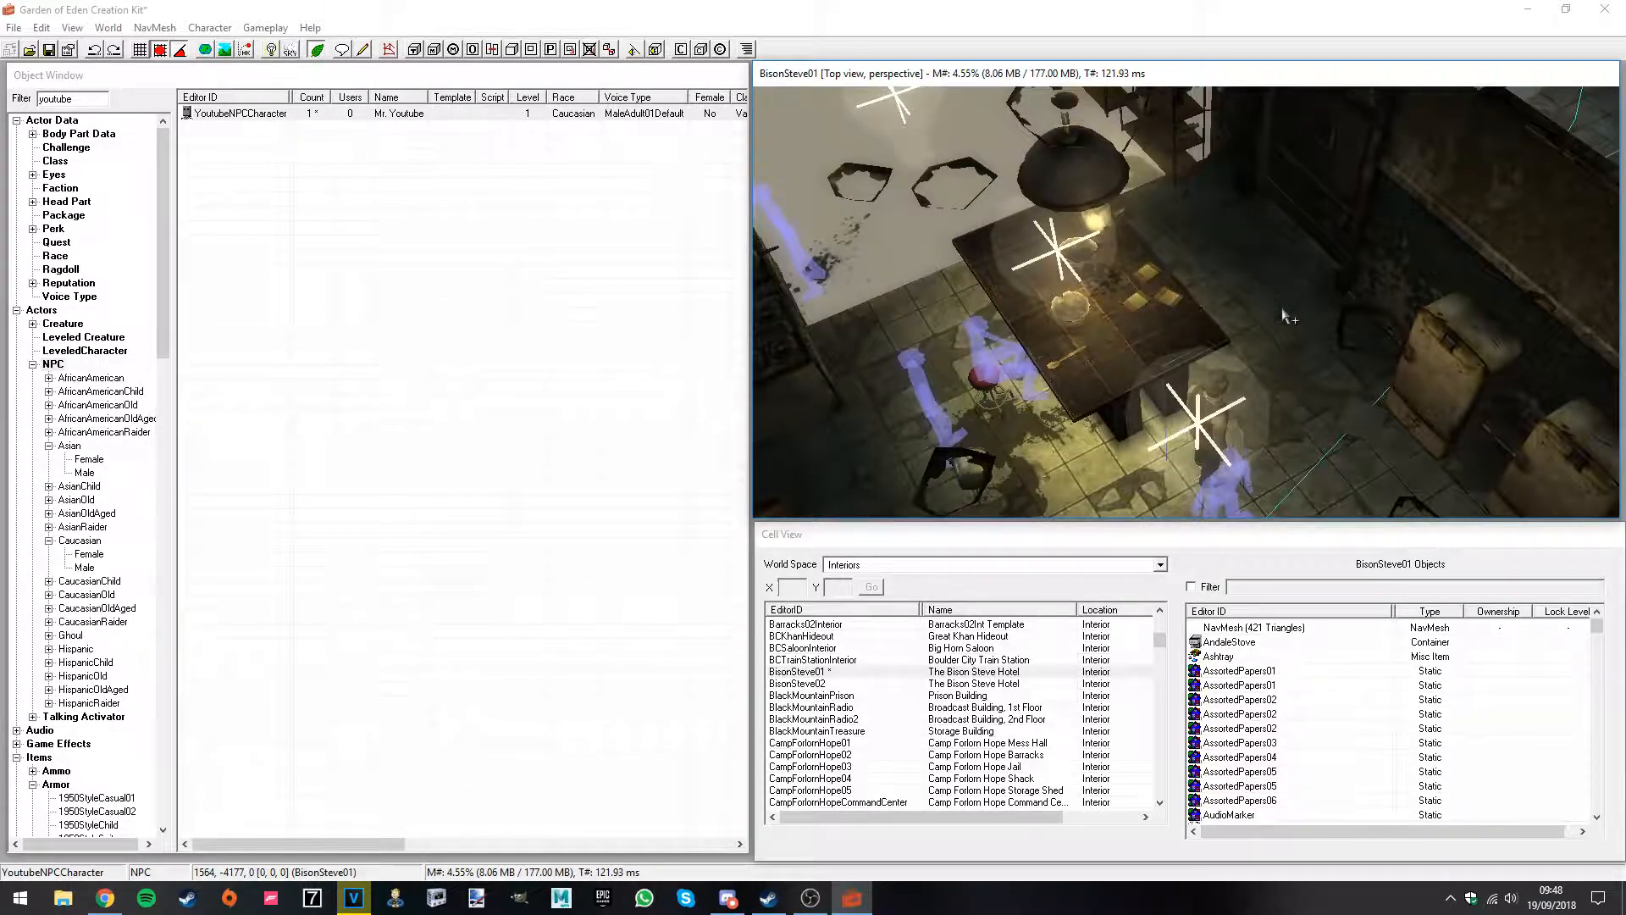
shift+middle_drag(1229, 395, 1129, 258)
drag(1120, 244, 1189, 321)
right_drag(1188, 314, 911, 332)
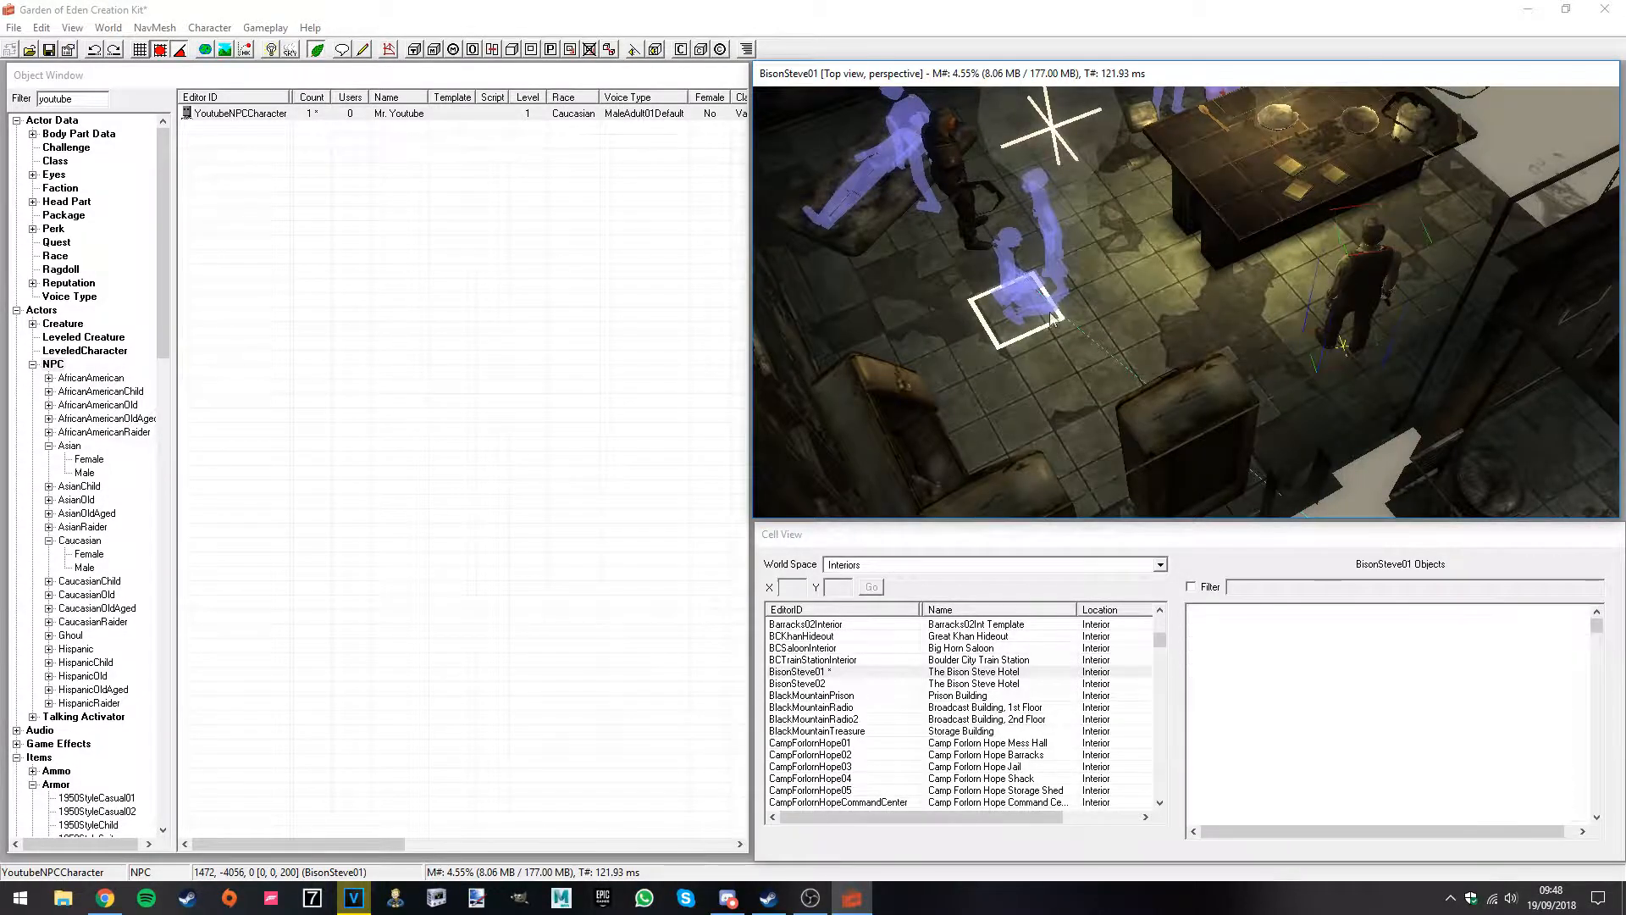
drag(1343, 275, 1327, 262)
middle_drag(1035, 336, 684, 328)
scroll(1029, 349, up, 5)
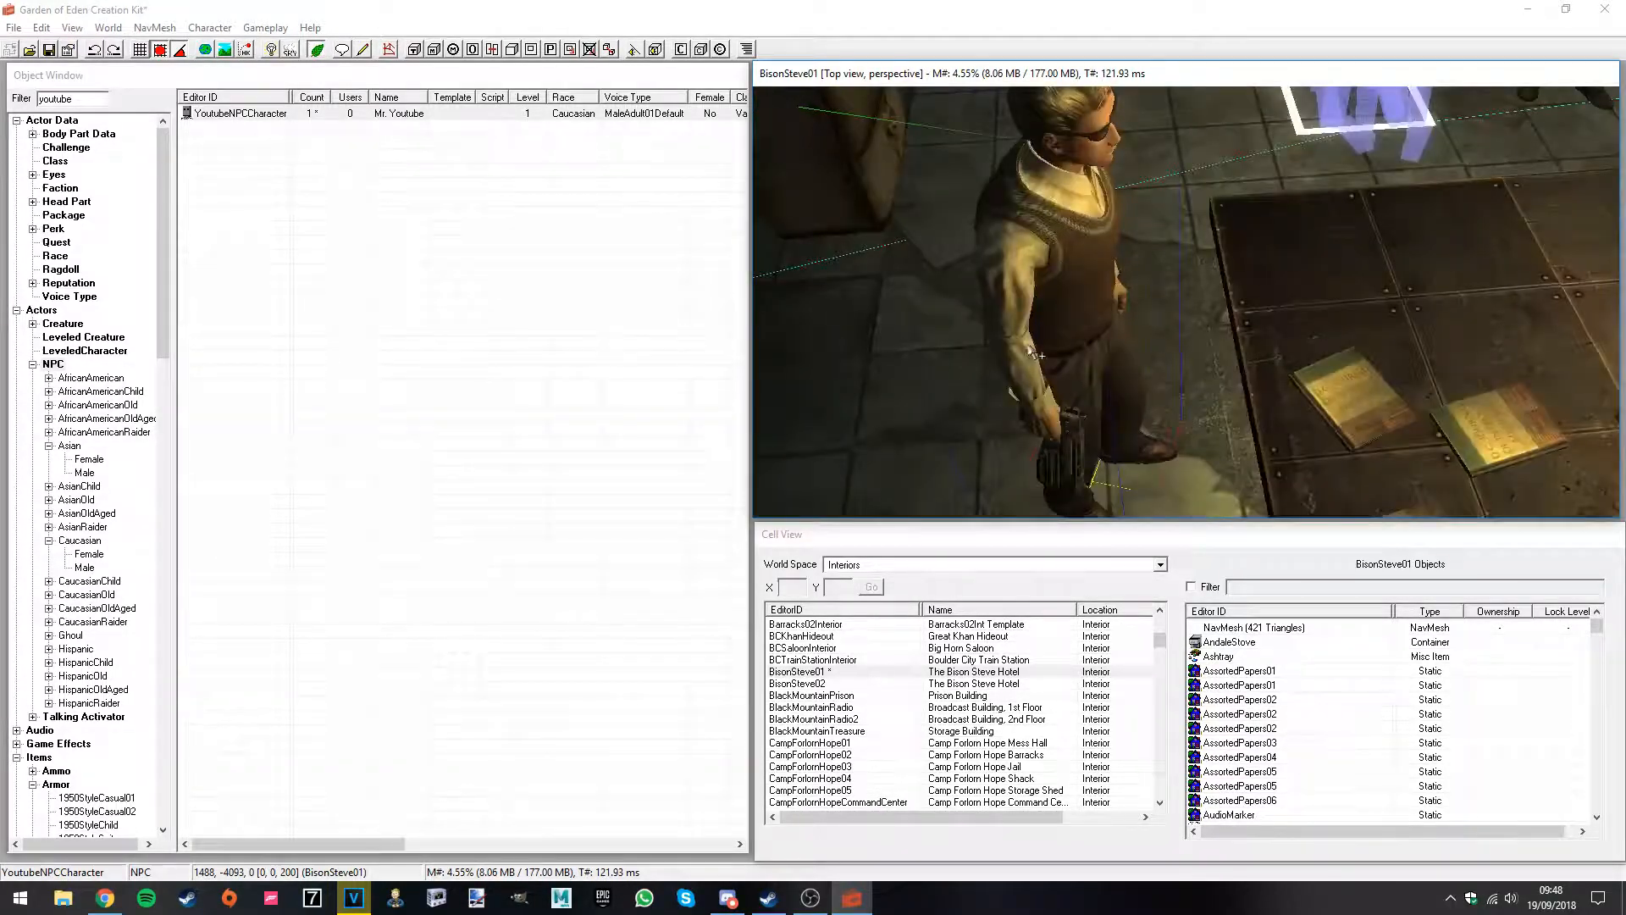
scroll(1031, 354, down, 5)
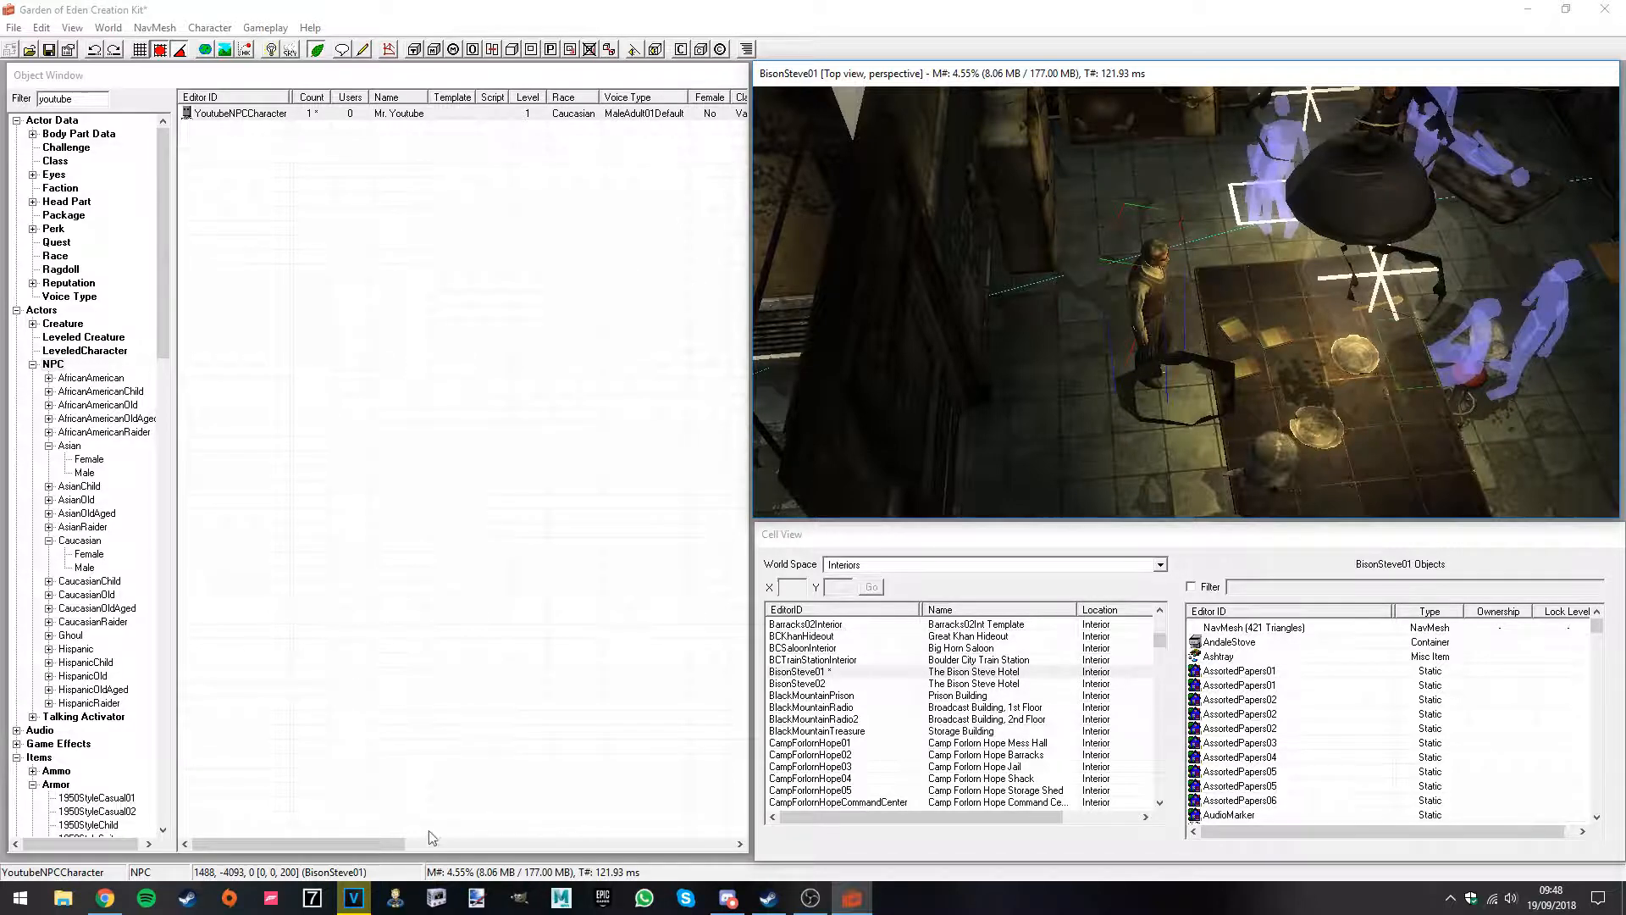
click(810, 897)
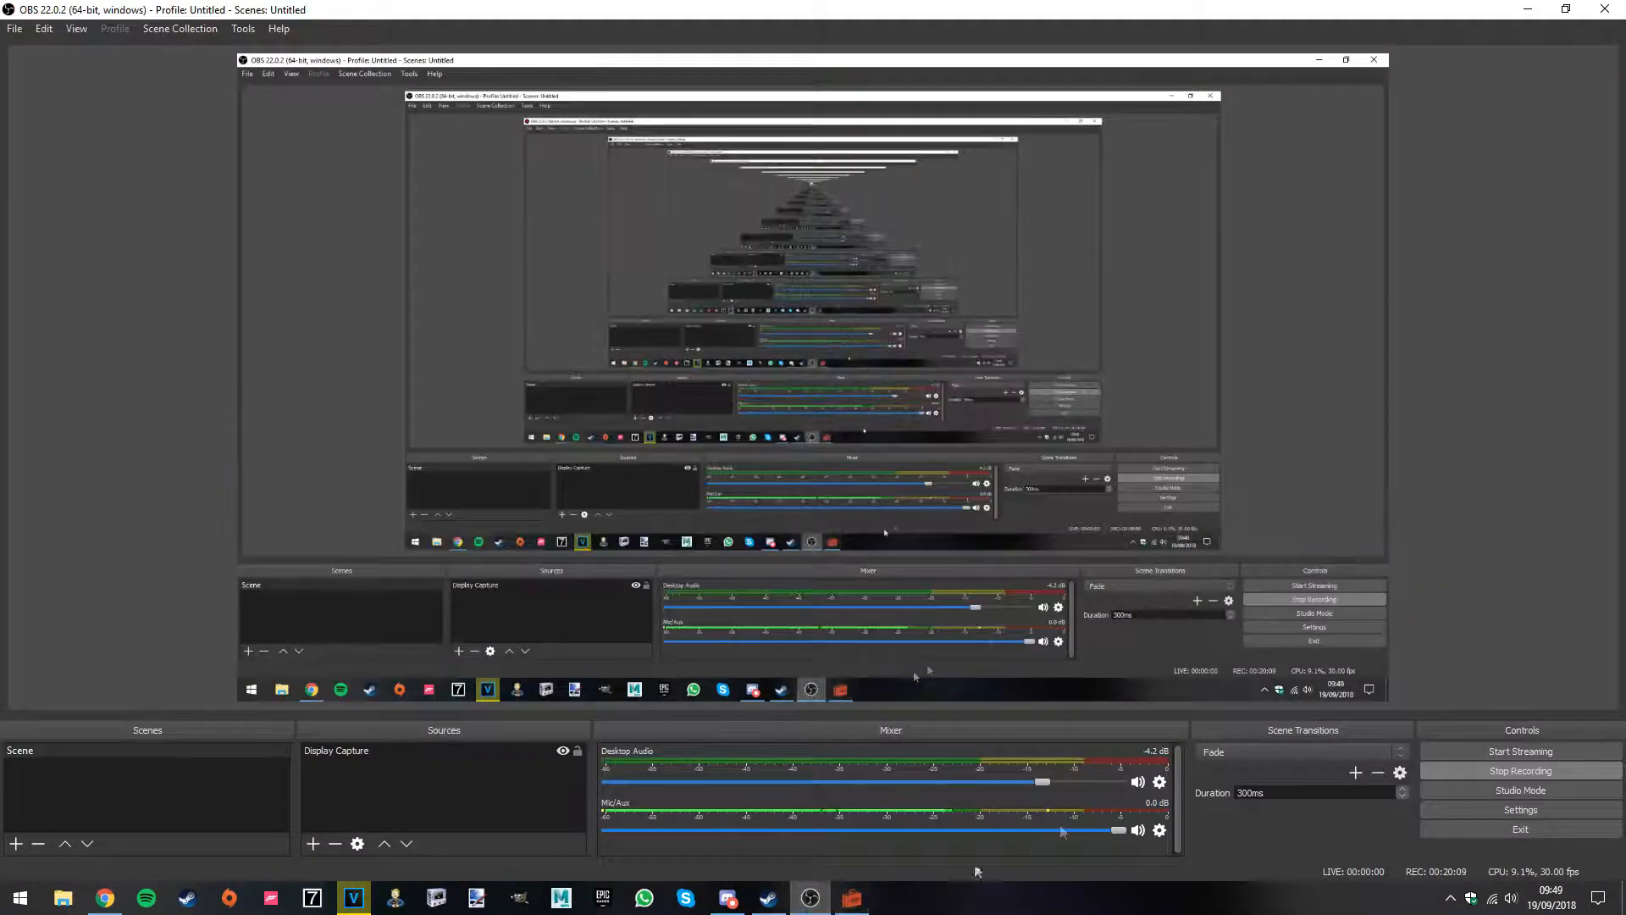